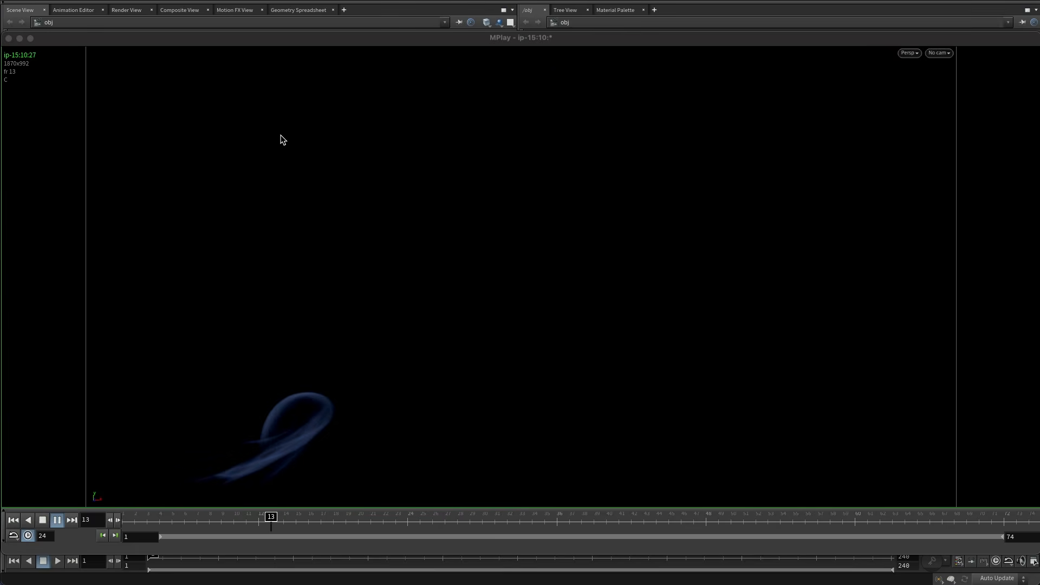
Create a Geometry node at object level and go inside it.
click(445, 4)
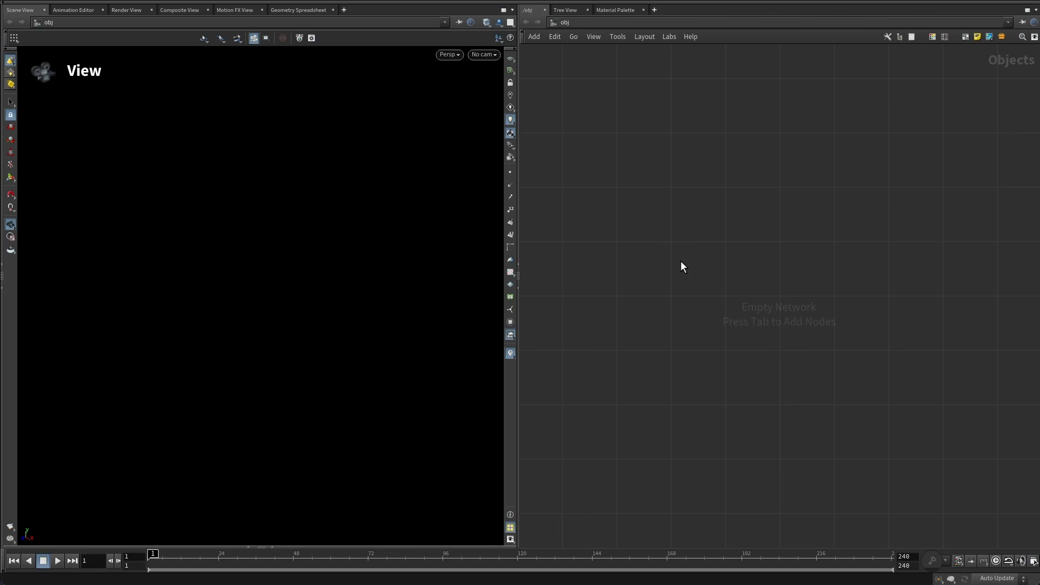
key(Tab)
text(geo)
key(Return)
click(680, 242)
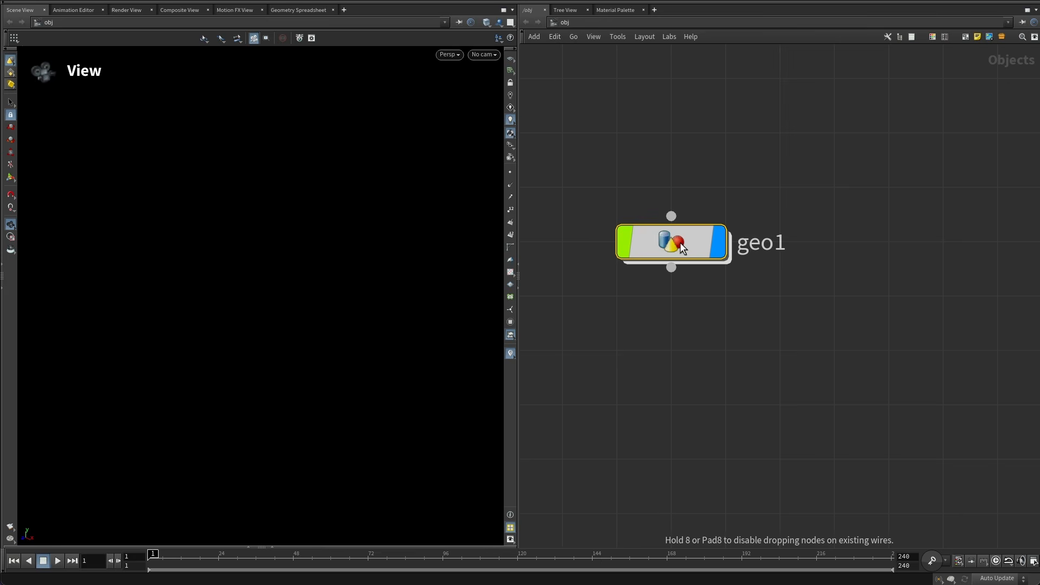
double_click(683, 249)
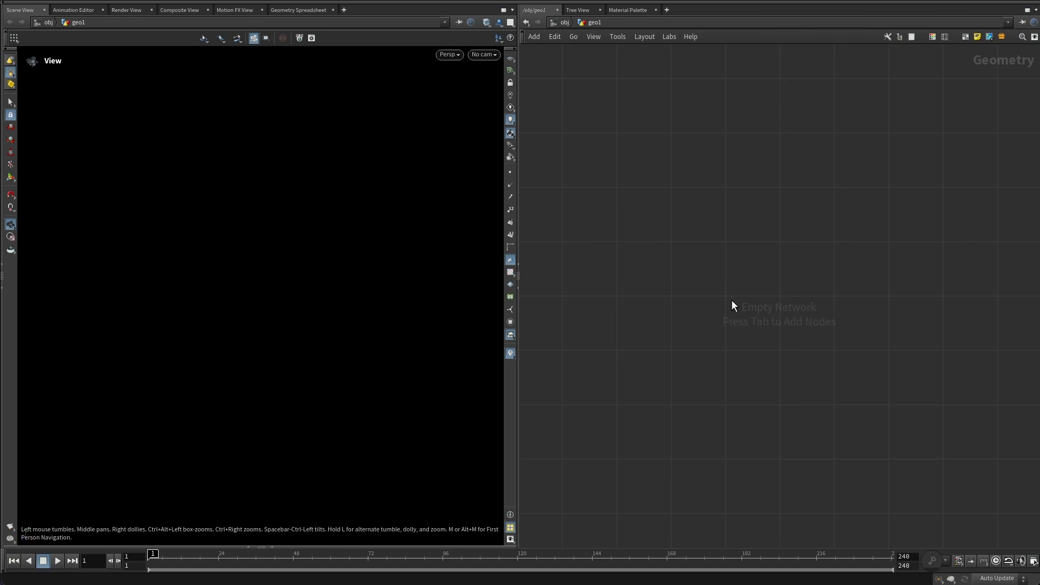
Add the Pyro Configure Billowy Smoke setup inside the geometry network.
key(Tab)
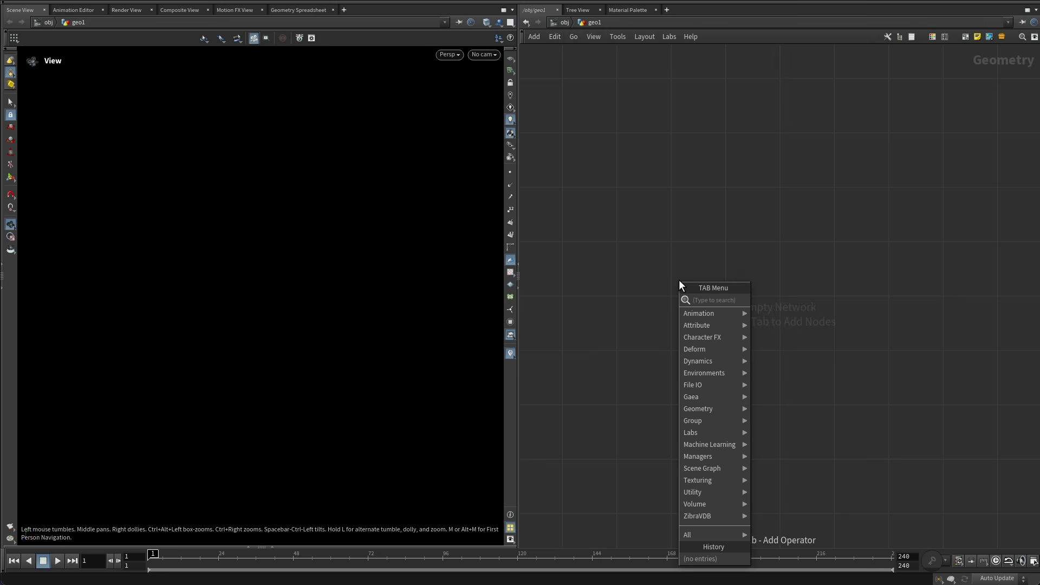
text(confi)
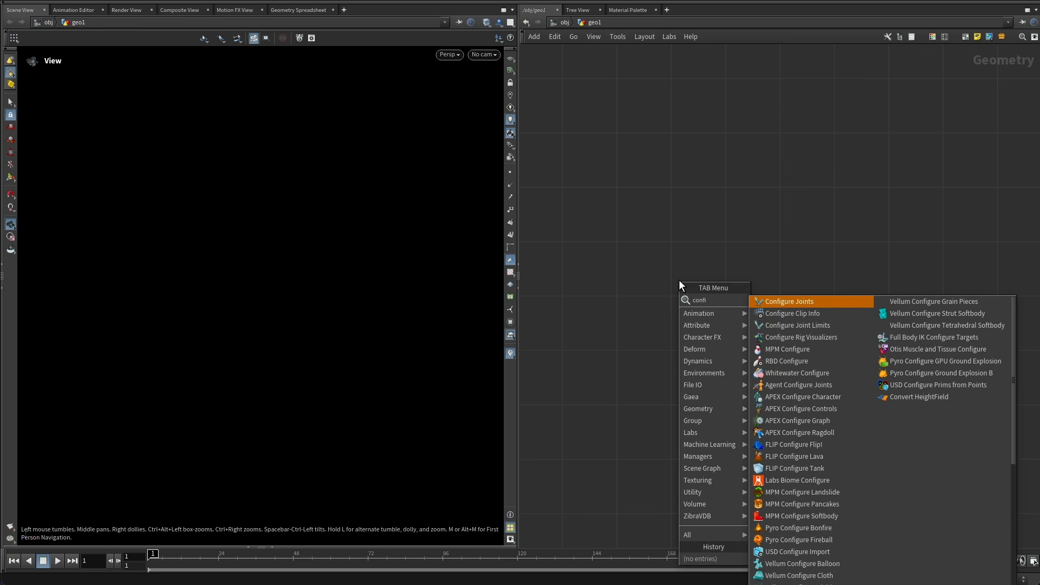
text( pyro)
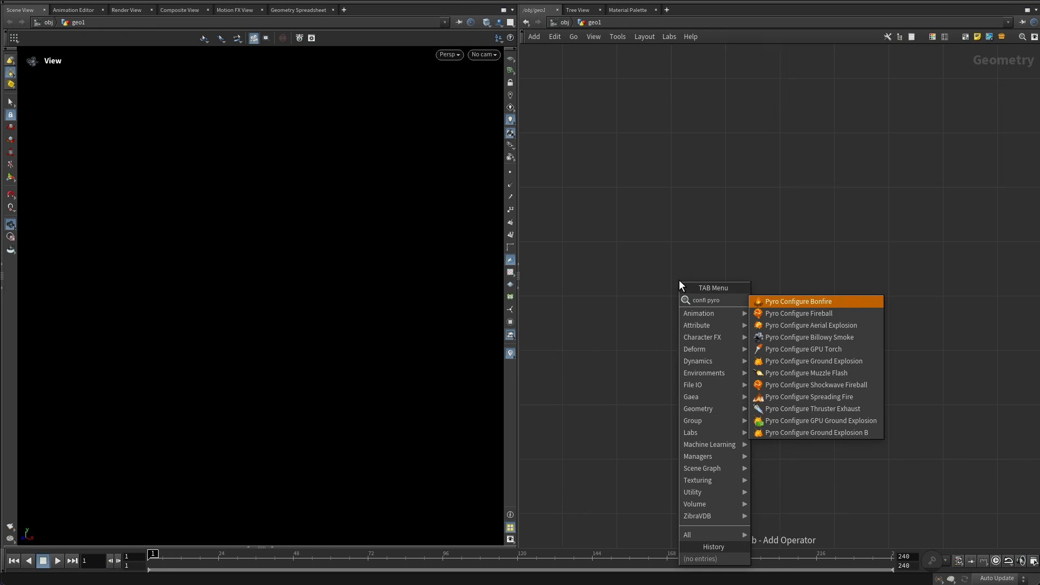
click(809, 337)
click(736, 184)
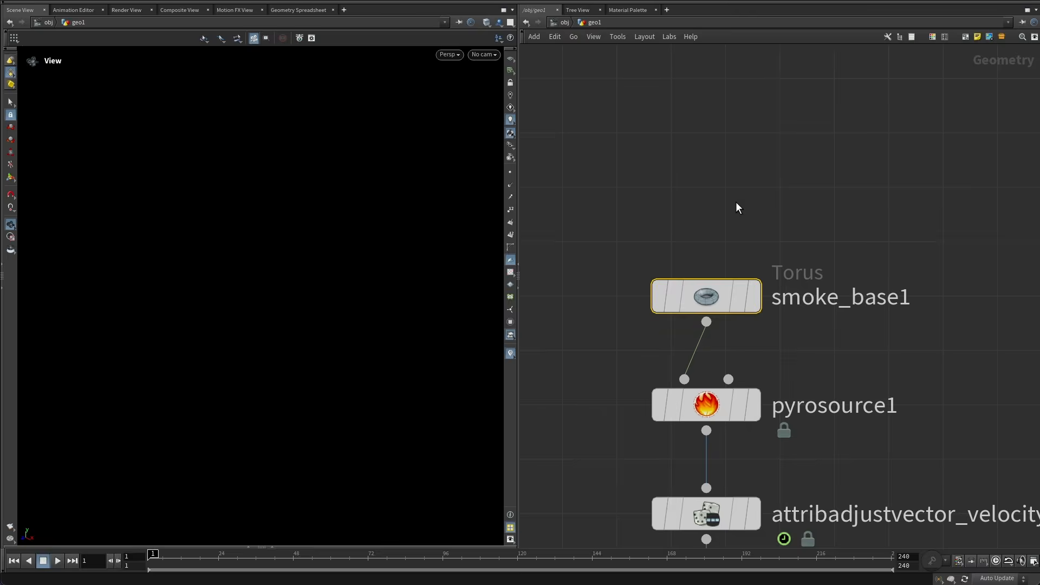
click(727, 183)
Delete all nodes below pyrosolver1, including the bake, file cache, upres and output nodes.
right_drag(328, 230, 307, 246)
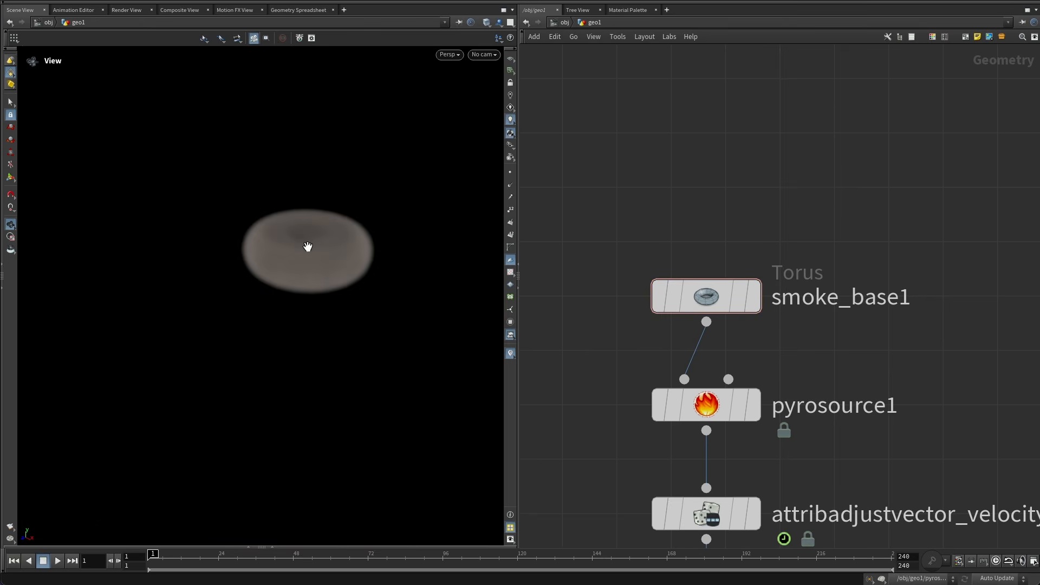
drag(307, 246, 325, 232)
click(511, 58)
drag(360, 195, 265, 368)
scroll(757, 226, down, 1)
scroll(756, 226, down, 5)
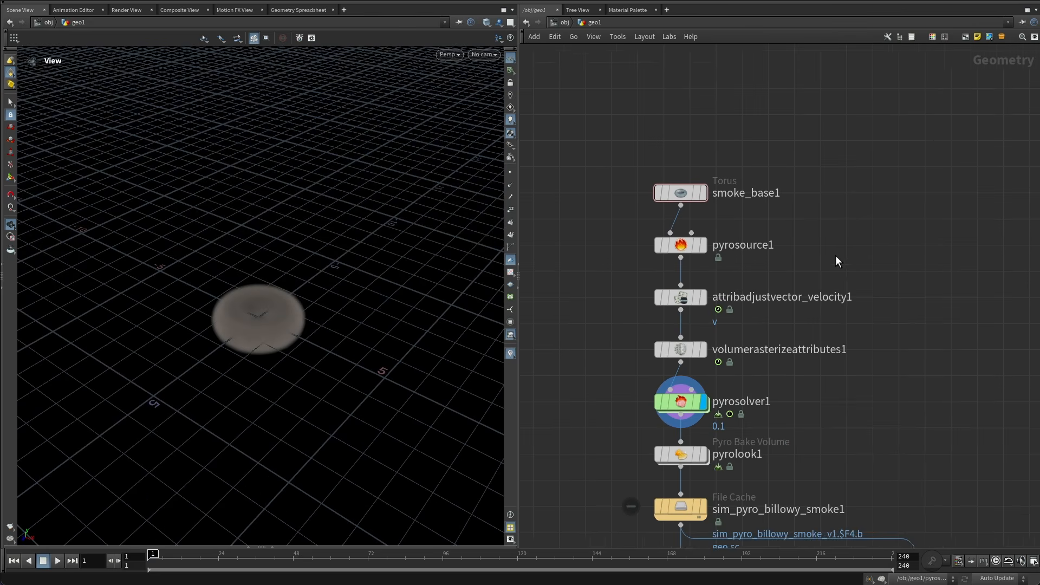
middle_drag(843, 267, 833, 186)
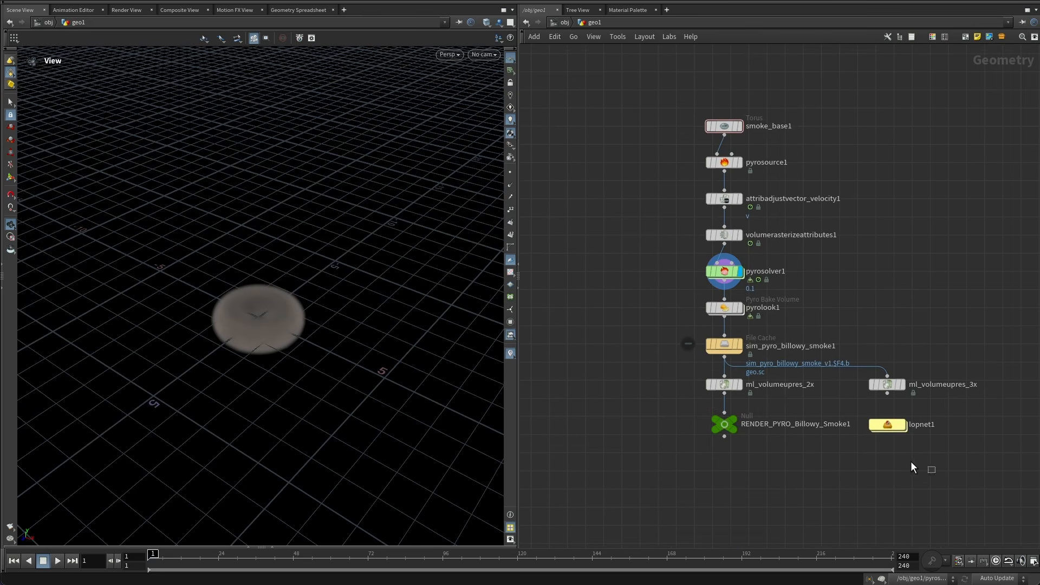
drag(911, 466, 661, 299)
key(Delete)
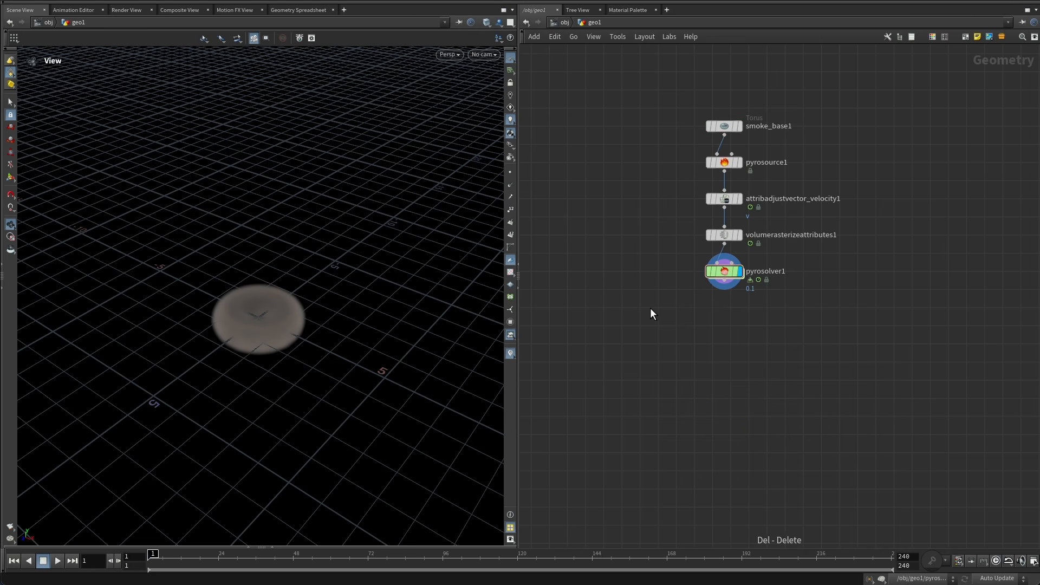
Move the torus source node aside and add a Sphere (Polygons) node above it.
middle_drag(650, 308, 664, 401)
drag(729, 259, 658, 242)
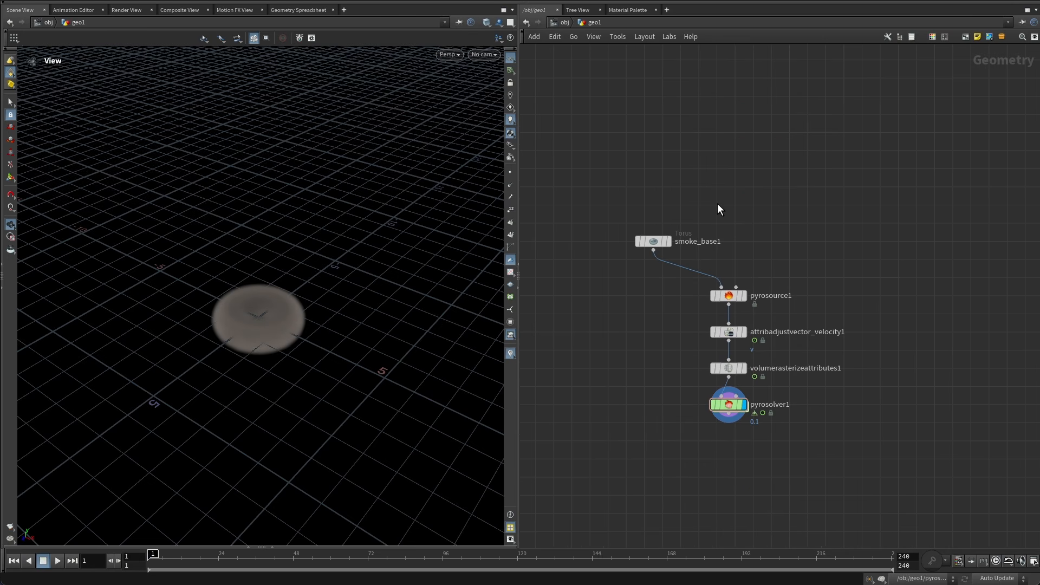
drag(728, 198, 653, 241)
key(Tab)
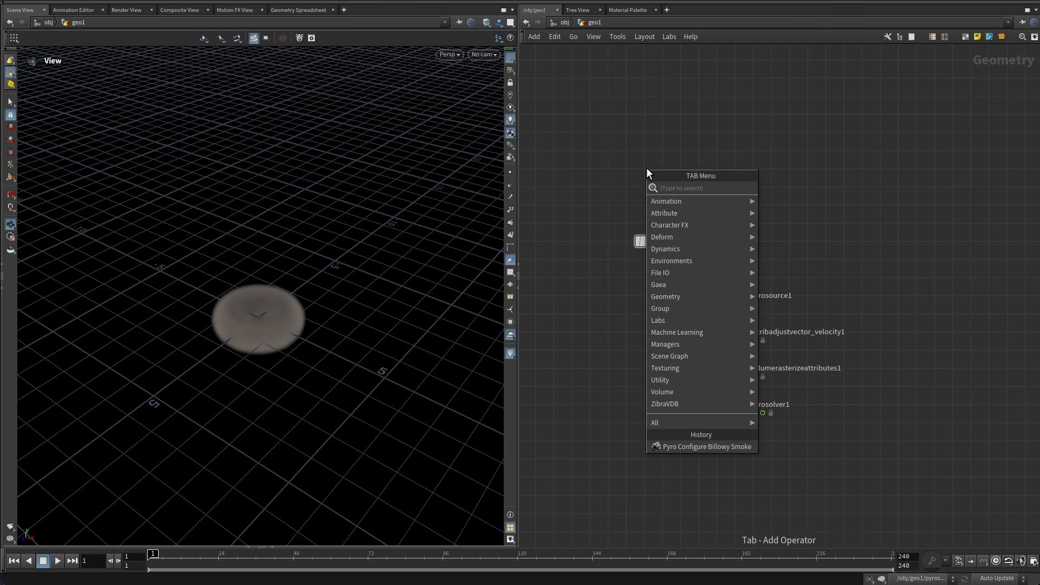
text(sphere)
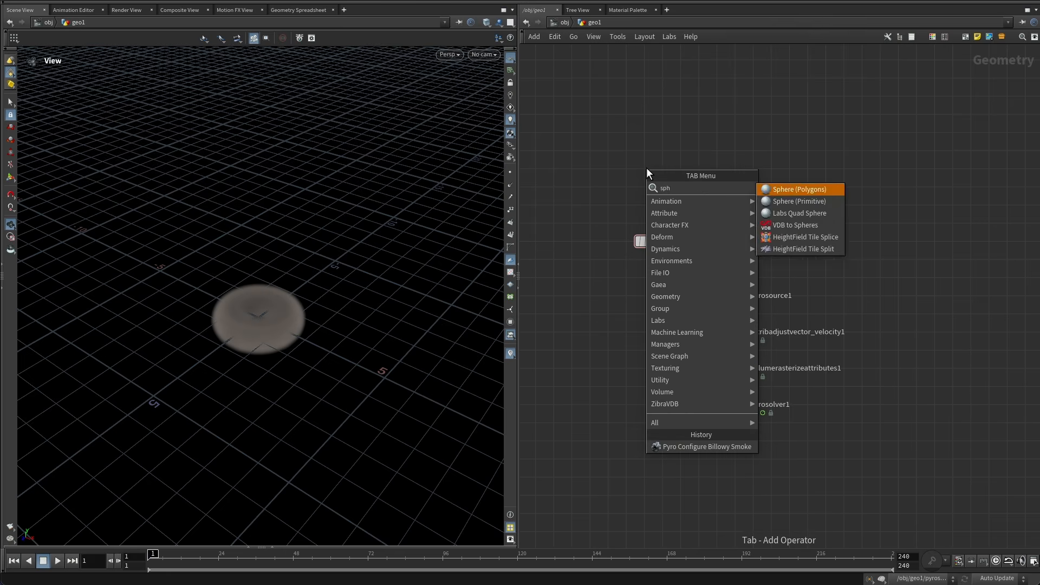
key(Return)
click(645, 167)
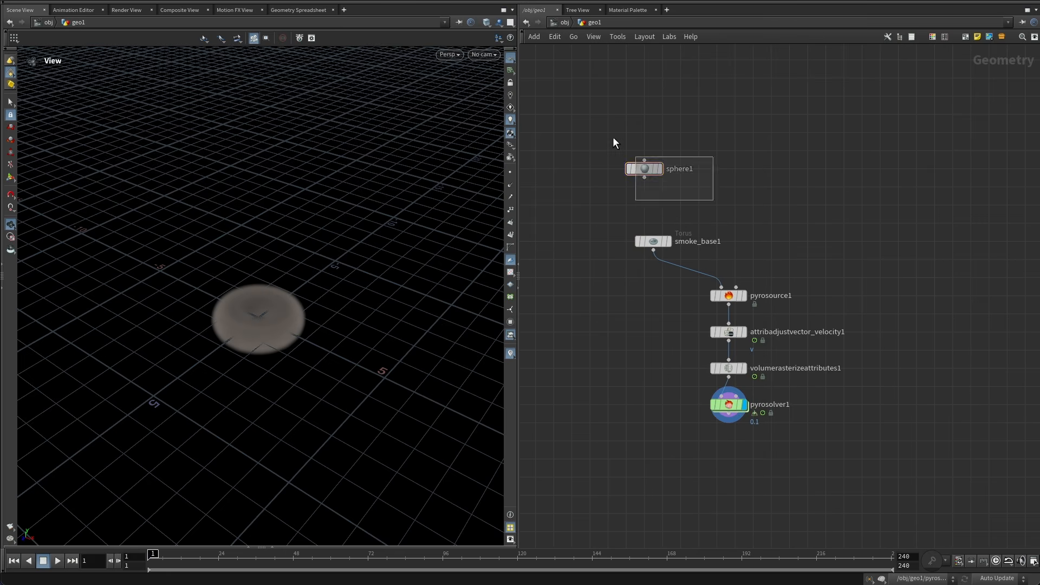
Set the sphere's X radius to 1.5.
key(p)
middle_drag(765, 131, 754, 186)
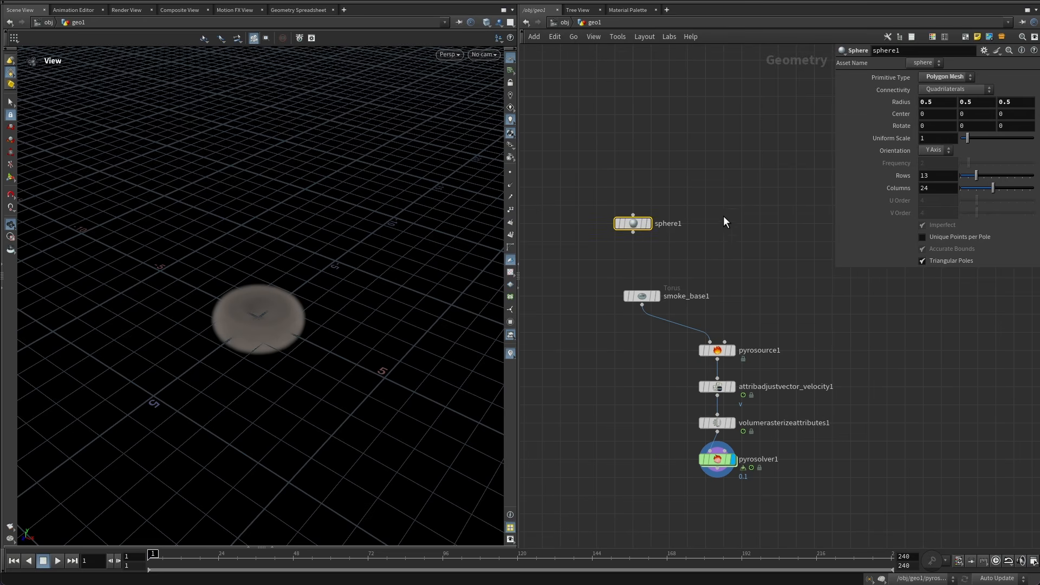
click(723, 217)
click(942, 106)
text(1)
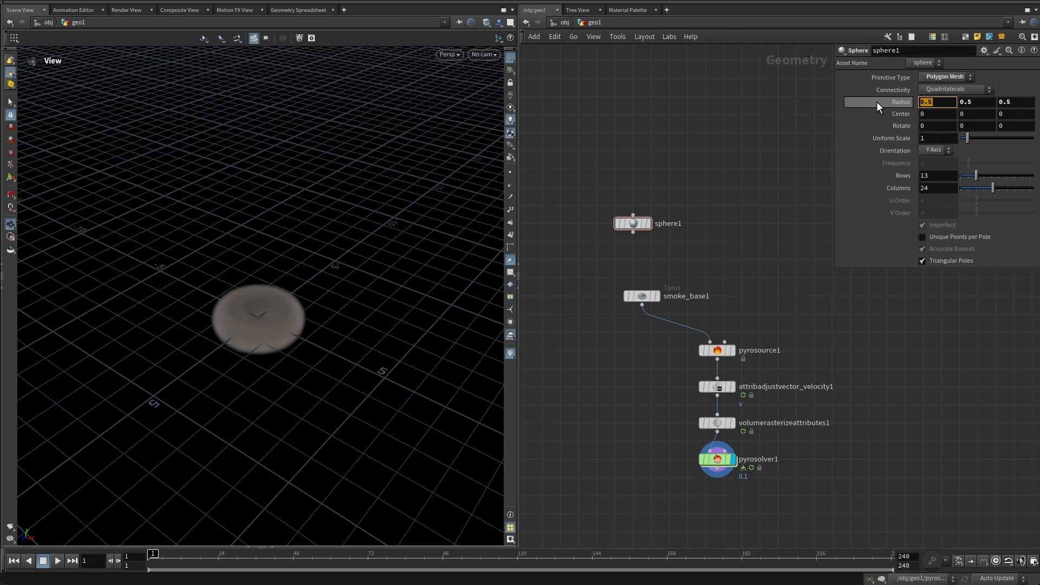
text(.5)
key(Tab)
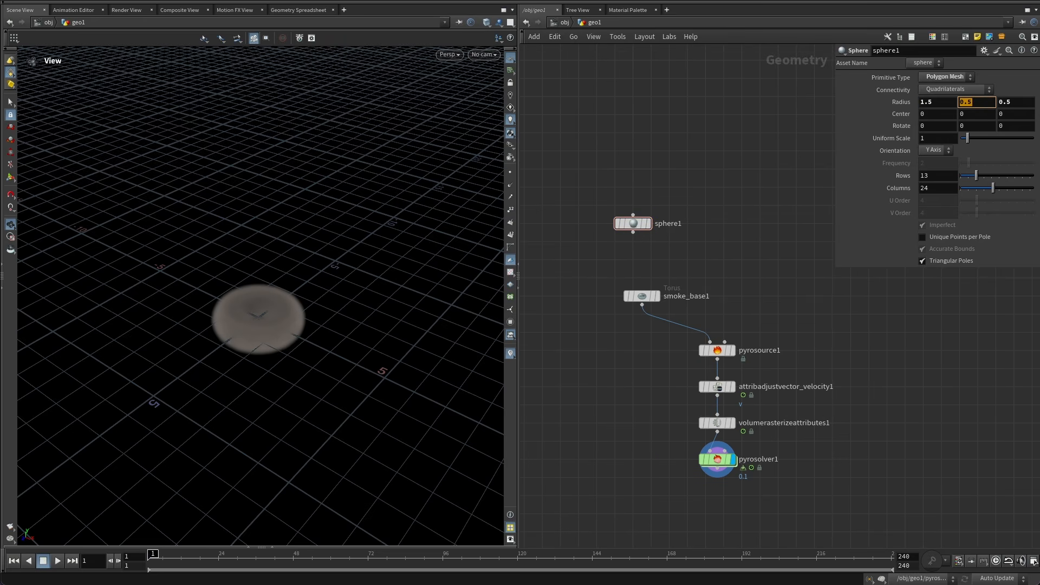
key(Tab)
Insert the sphere into the wire feeding pyrosource1 in place of the torus.
drag(709, 342, 720, 322)
drag(197, 330, 167, 334)
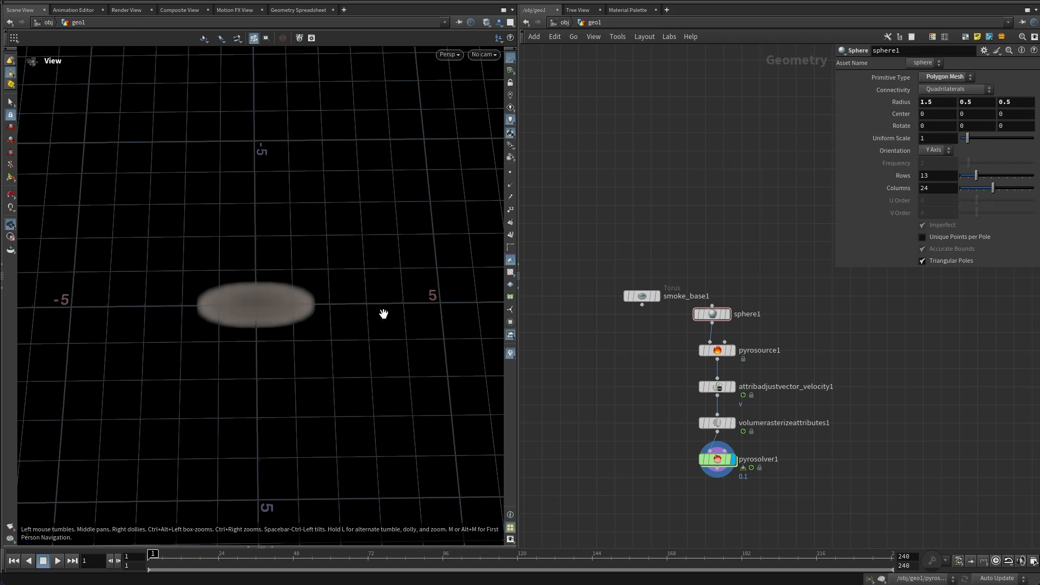
drag(233, 315, 274, 300)
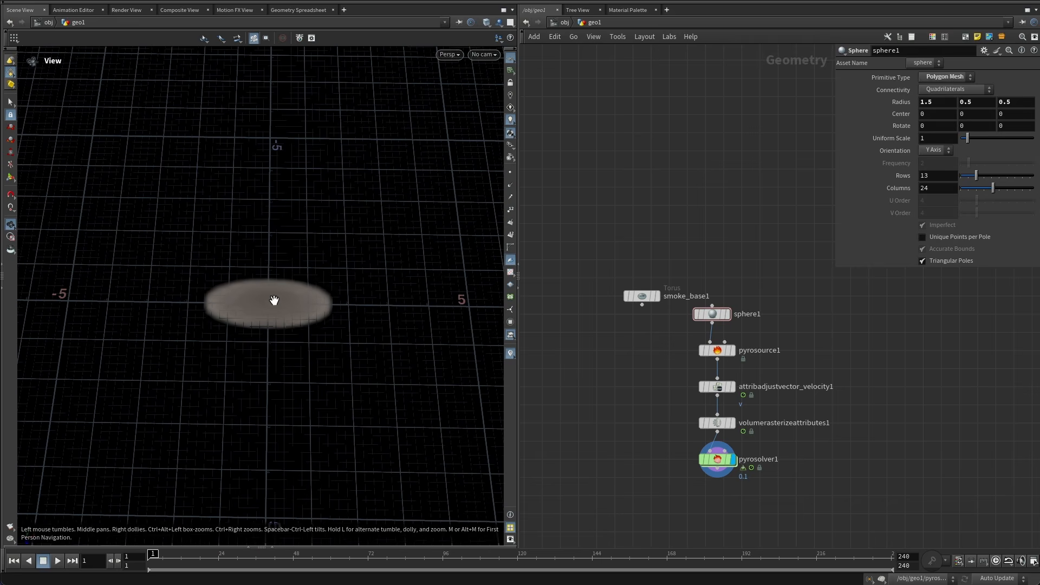
Set the sphere's Uniform Scale to 0.25.
drag(712, 314, 717, 314)
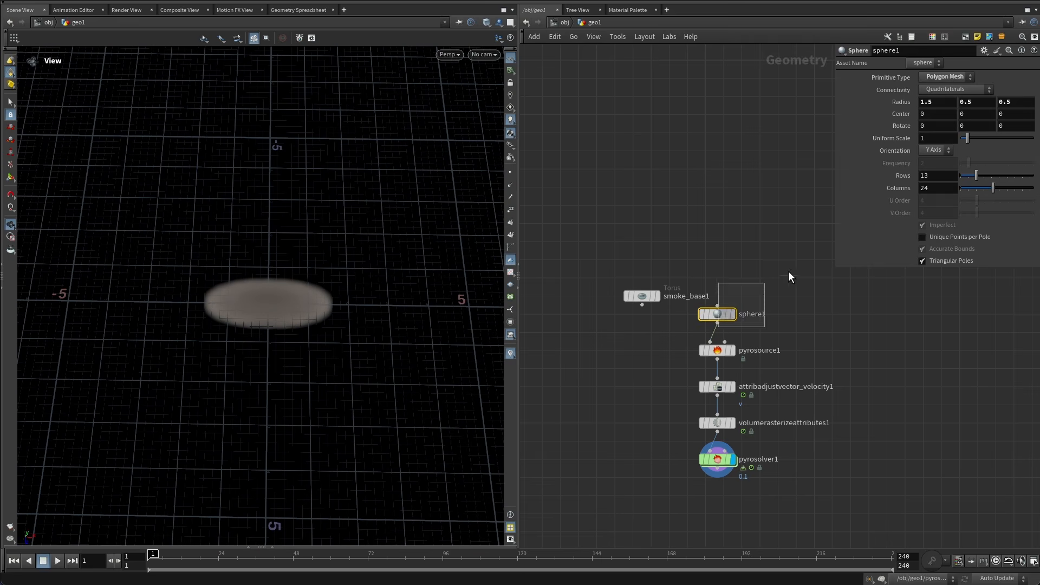
click(938, 141)
text(0.2)
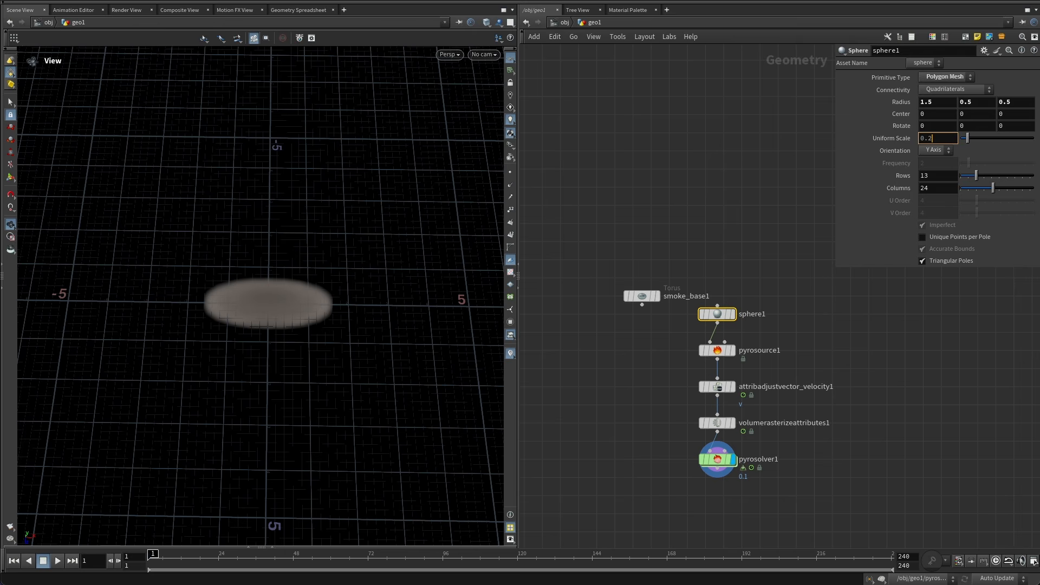
text(5)
key(Return)
click(778, 195)
right_drag(243, 314, 338, 271)
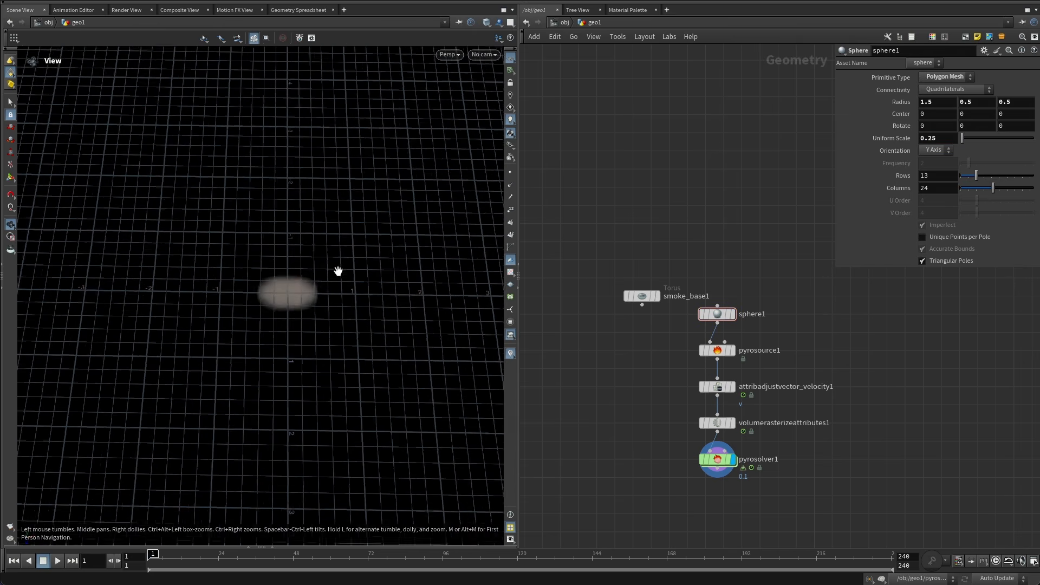
mouse_move(338, 271)
mouse_down()
mouse_move(323, 294)
mouse_move(334, 258)
mouse_up()
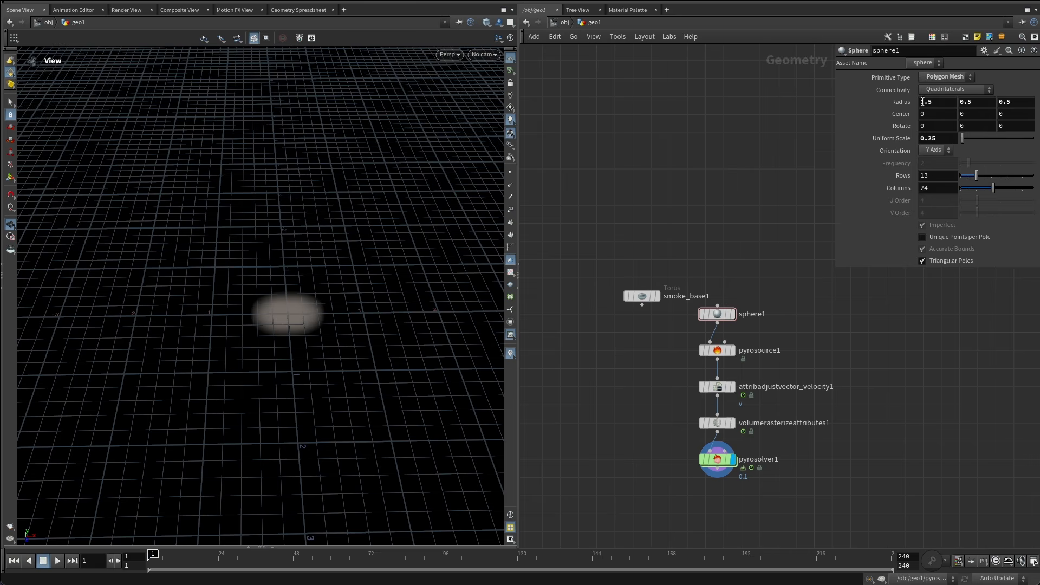
drag(702, 258, 704, 324)
Set the sphere's Primitive Type to Polygon with a Frequency of 20.
click(939, 76)
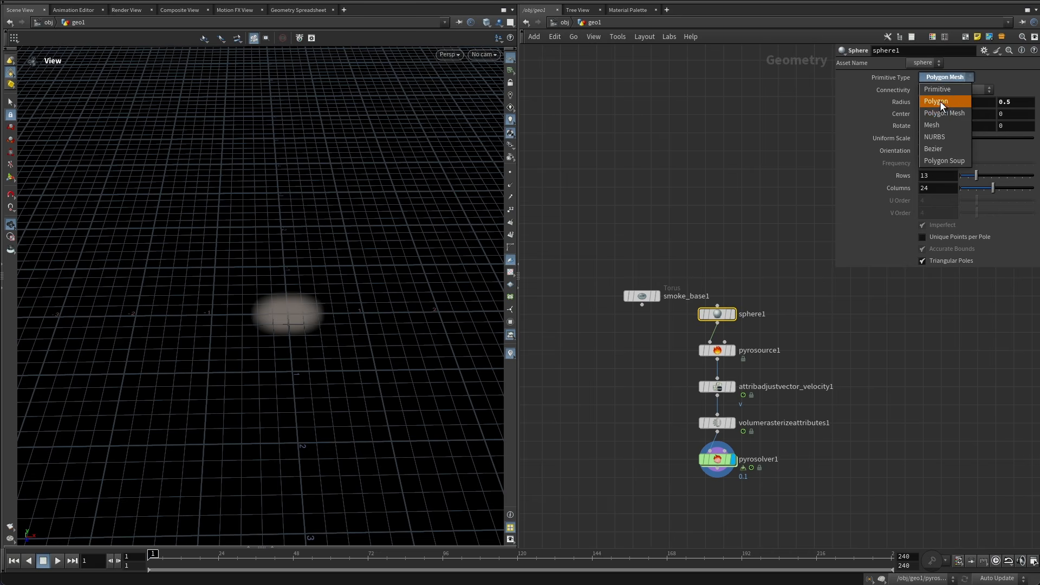
click(941, 104)
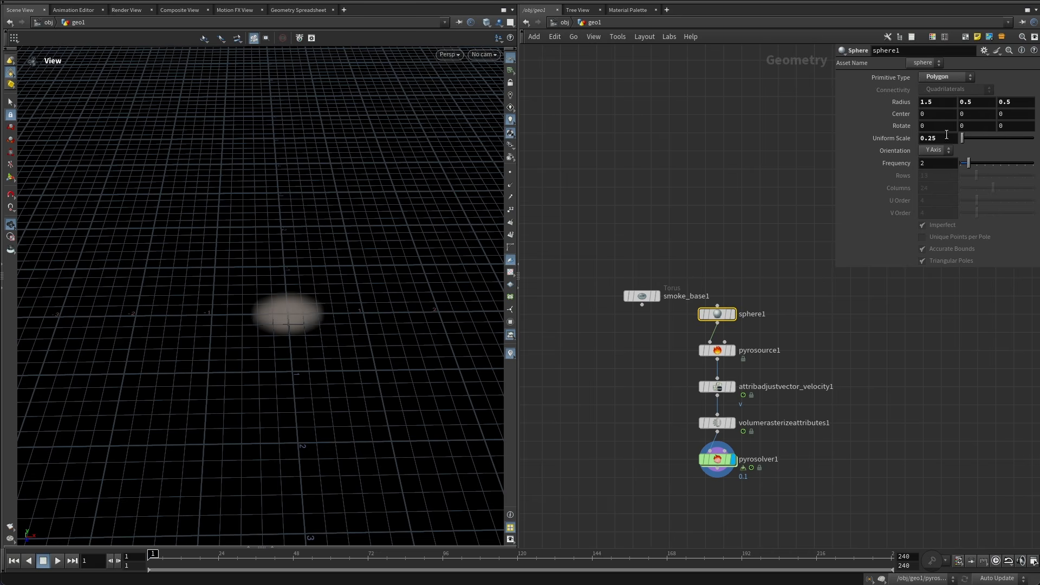
drag(933, 165, 862, 158)
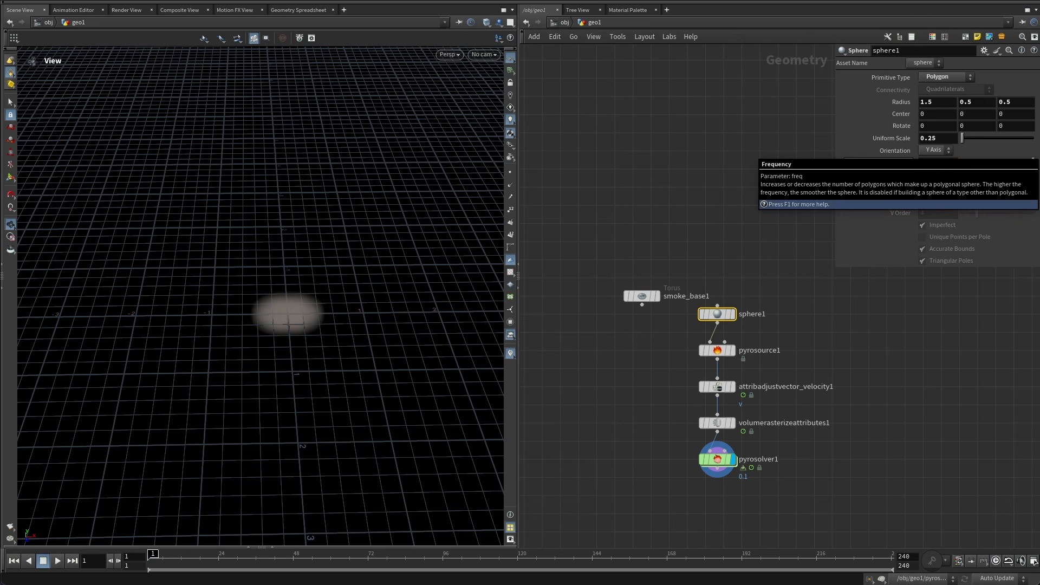
text(20)
key(Return)
Move the sphere node up and make it the displayed node.
drag(714, 311, 714, 246)
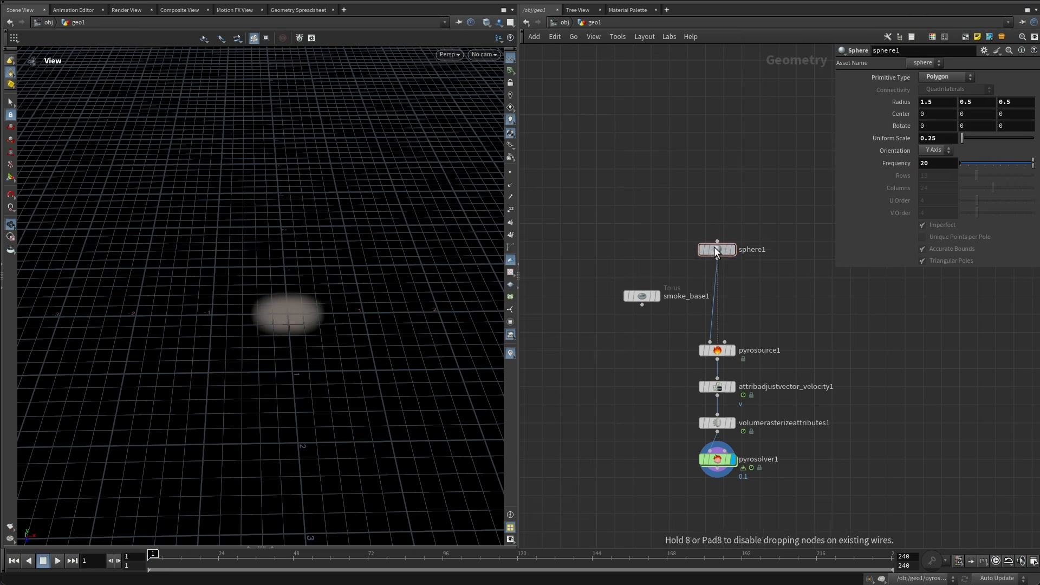
click(731, 248)
click(733, 249)
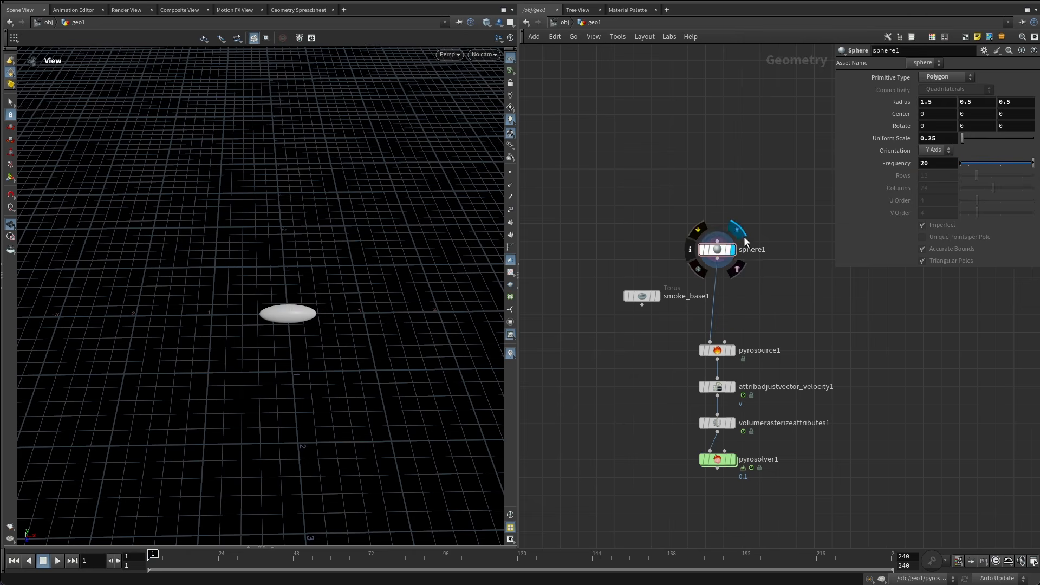
scroll(369, 323, up, 4)
mouse_move(284, 279)
mouse_down()
mouse_move(235, 258)
mouse_move(209, 269)
mouse_move(292, 269)
mouse_up()
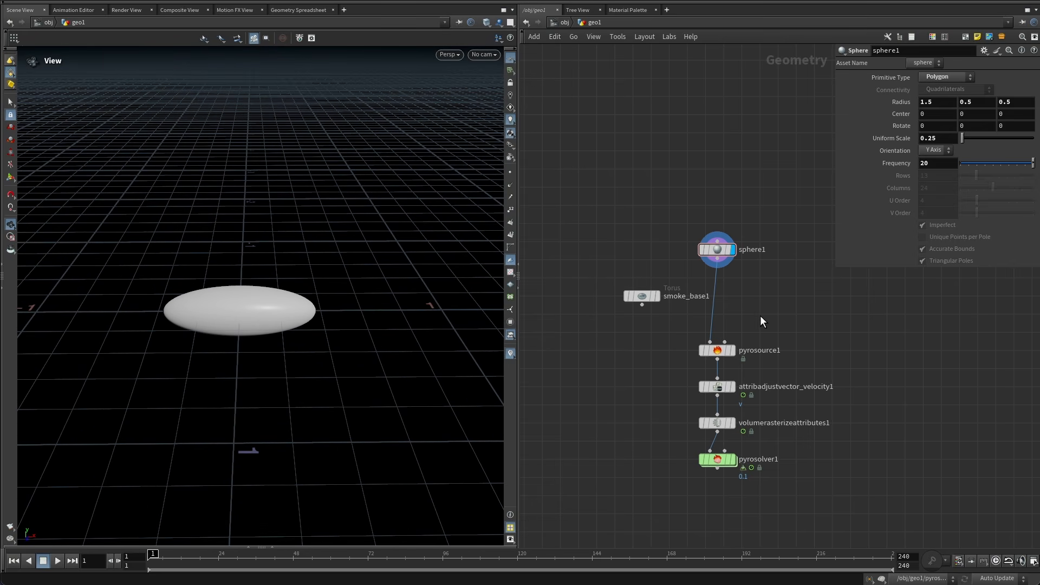
Inspect the parameters of the pyro source, attribute adjust vector, volume rasterize and pyro solver nodes.
click(733, 350)
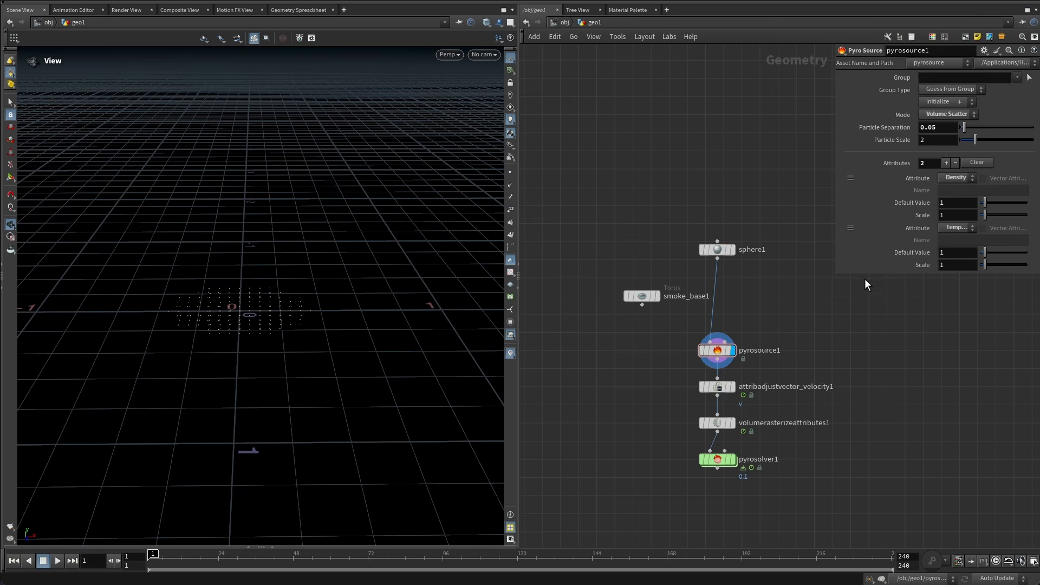
drag(861, 274, 860, 352)
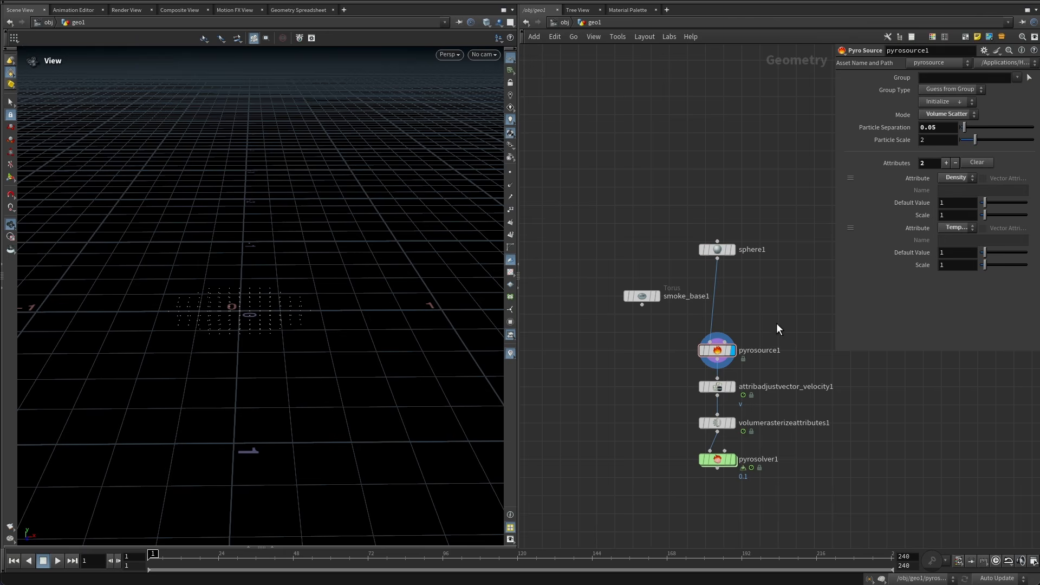
middle_drag(777, 324, 778, 226)
click(723, 315)
drag(835, 301, 797, 302)
middle_drag(757, 312, 701, 240)
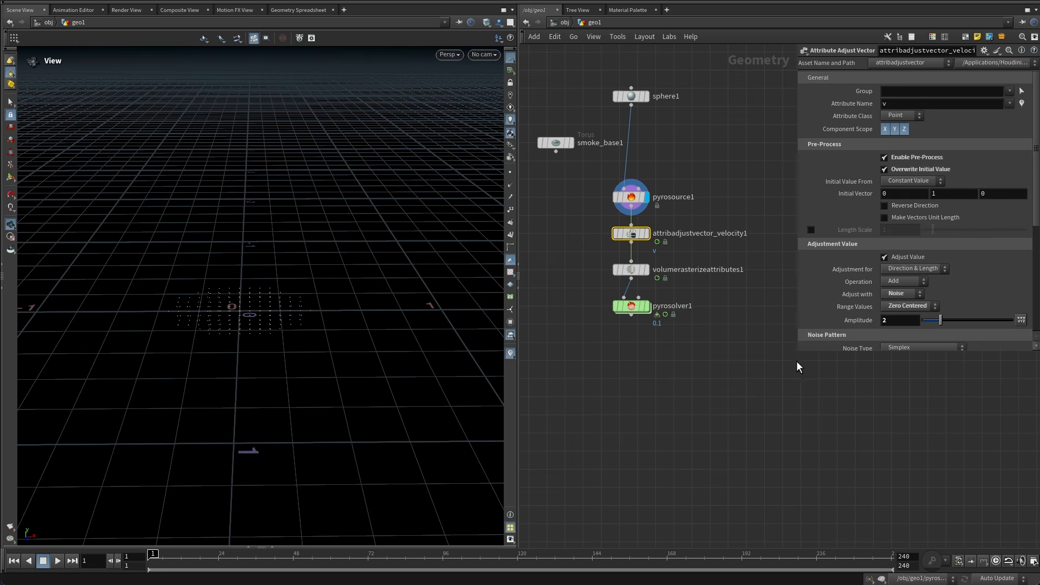
click(657, 279)
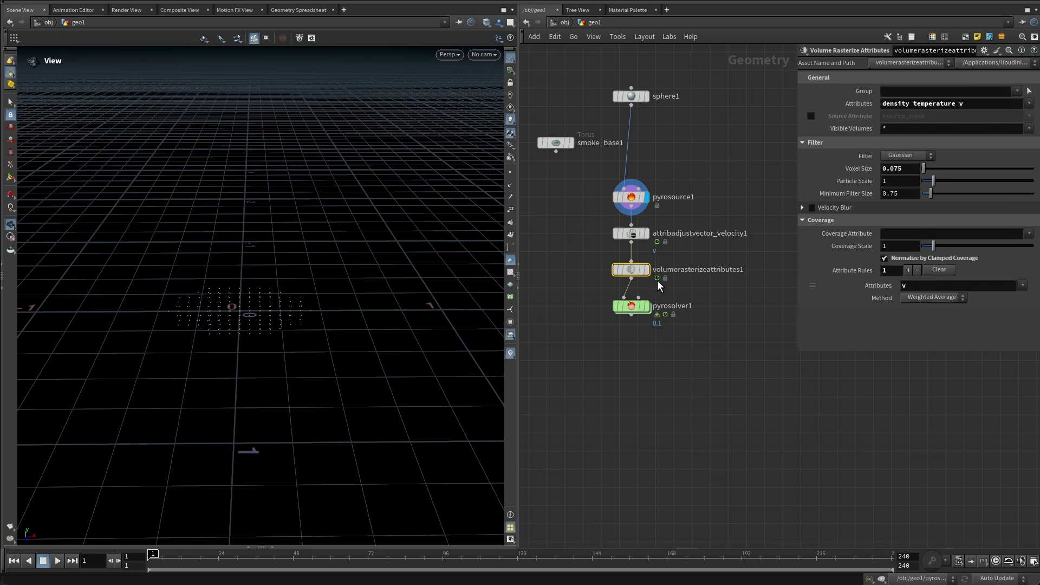
click(704, 293)
click(639, 307)
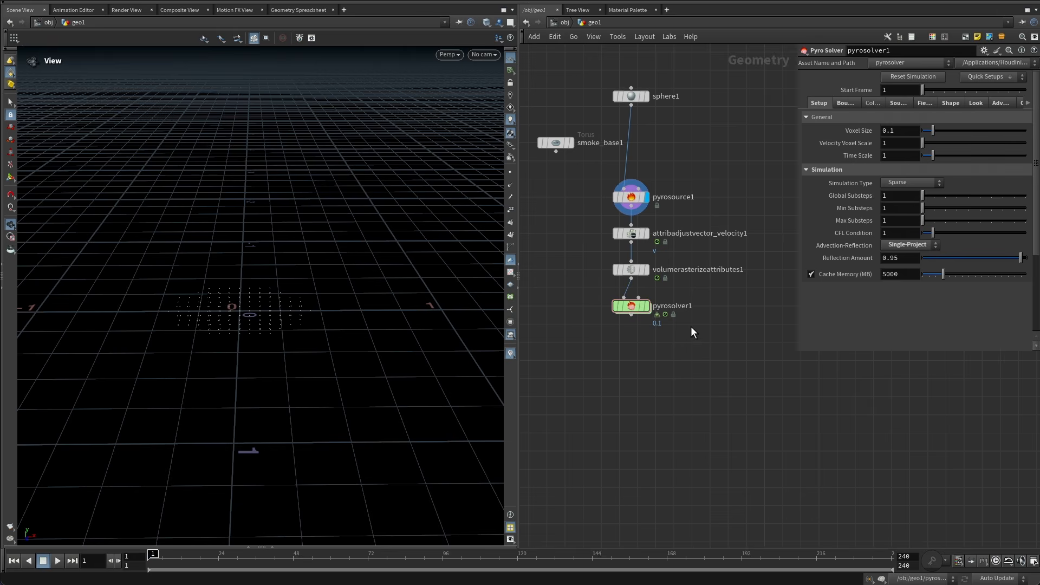
Widen the parameter pane and make the pyro solver the displayed node.
middle_drag(691, 327, 669, 354)
drag(798, 352, 727, 393)
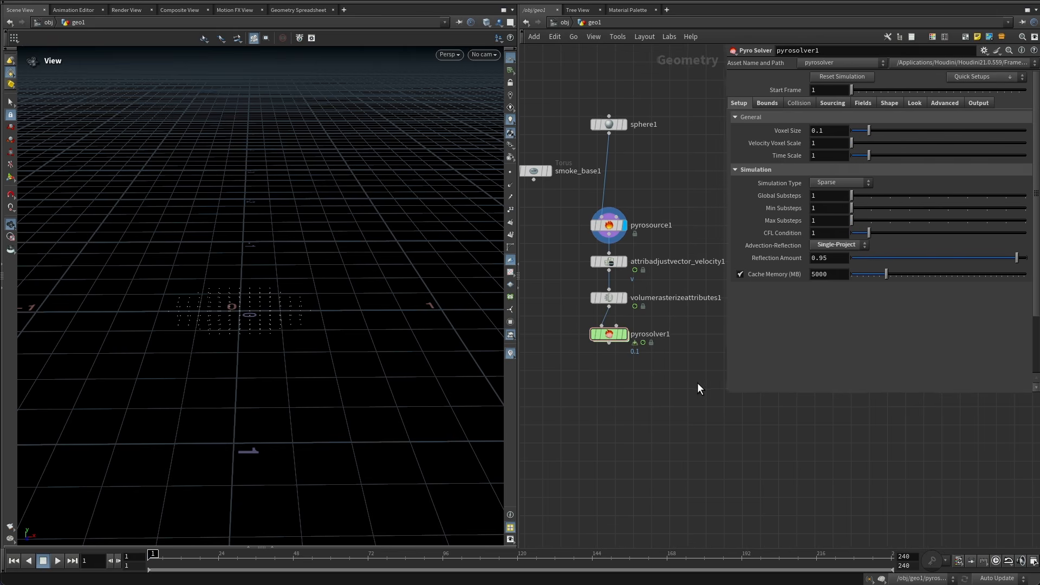
click(623, 356)
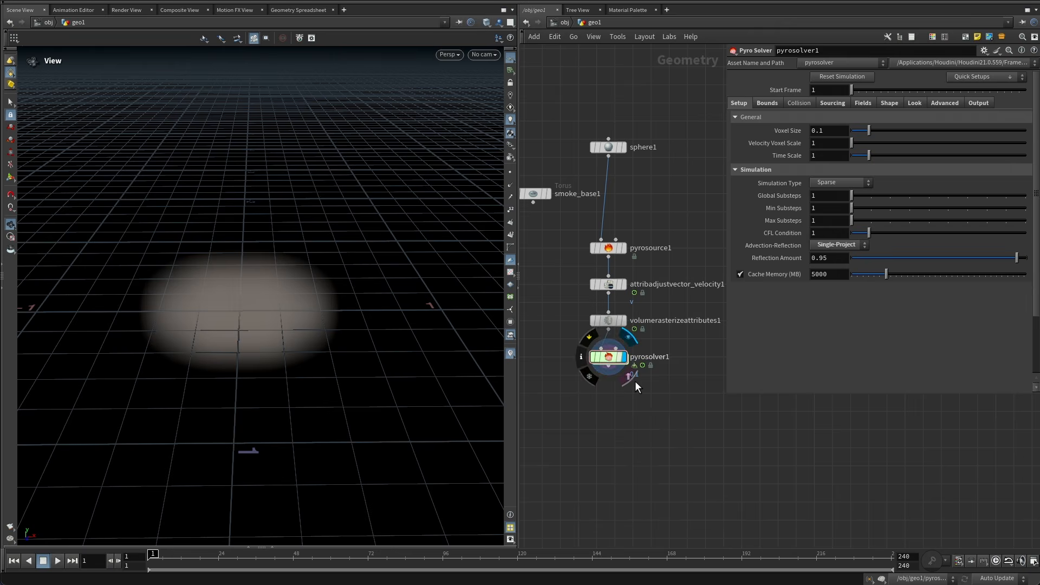
Set the pyro solver's Voxel Size to 0.05.
double_click(819, 130)
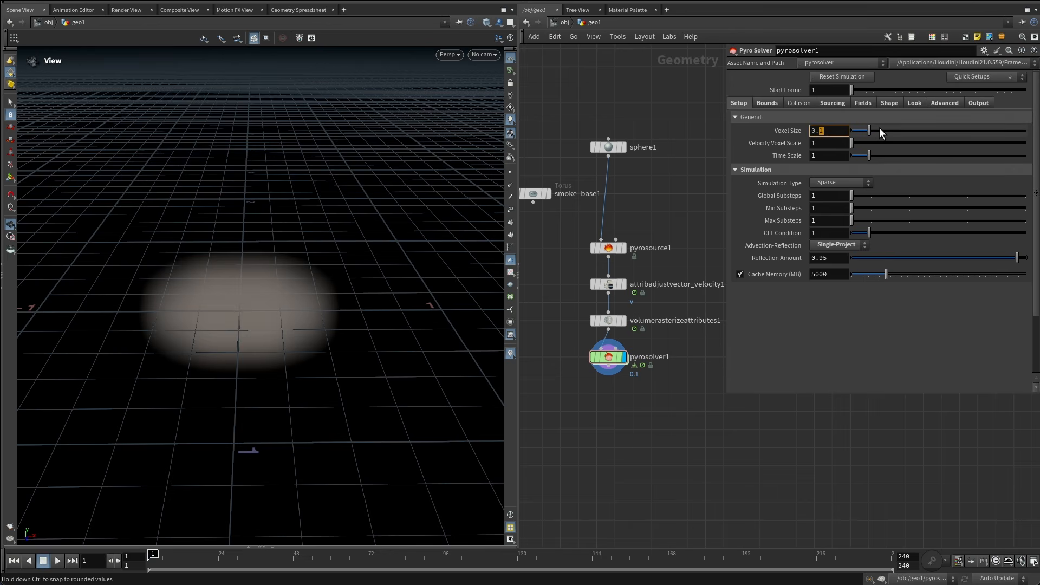
text(05)
key(Return)
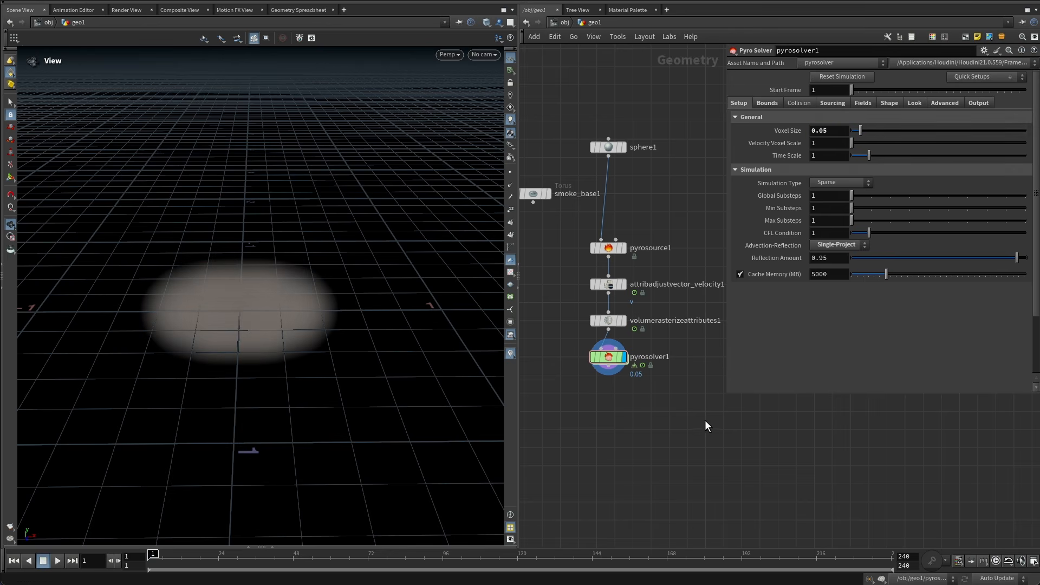
Raise the pyro solver's Cache Memory (MB) limit.
scroll(274, 300, down, 1)
scroll(274, 300, down, 2)
drag(274, 300, 292, 289)
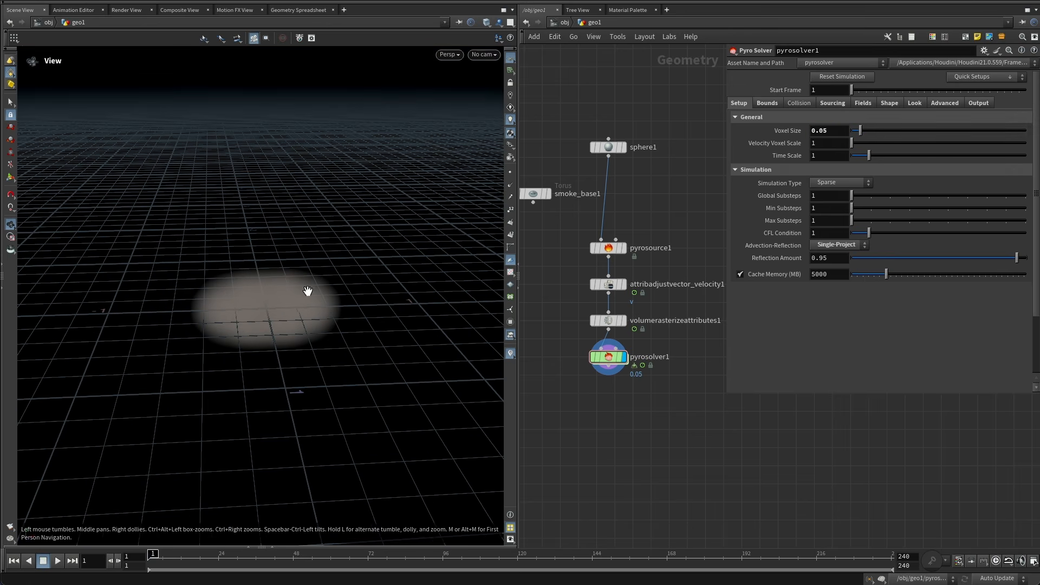
click(811, 276)
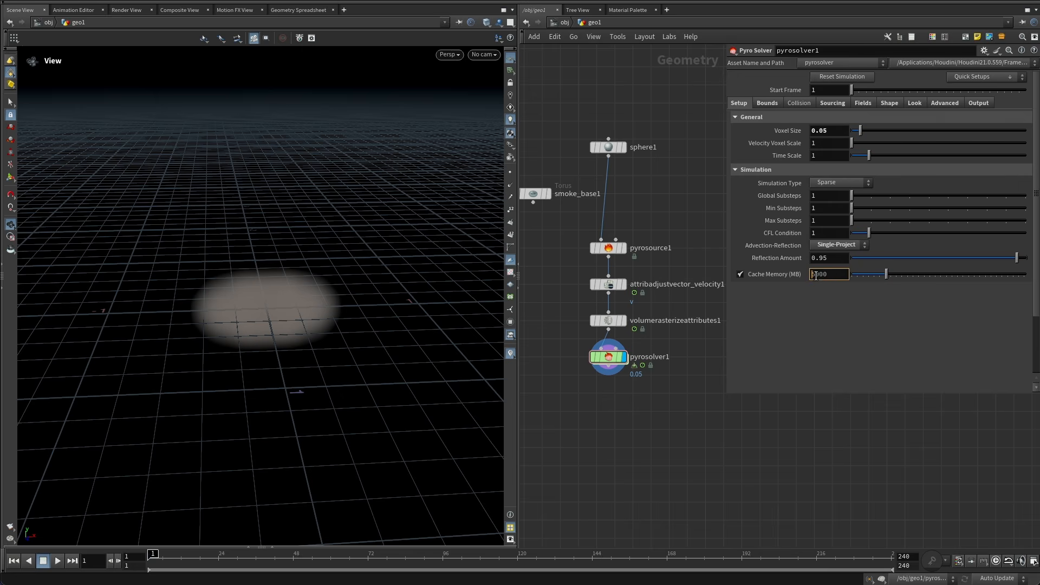
text(1)
key(Return)
Switch the viewport shading to Smooth Wire Shaded.
click(766, 103)
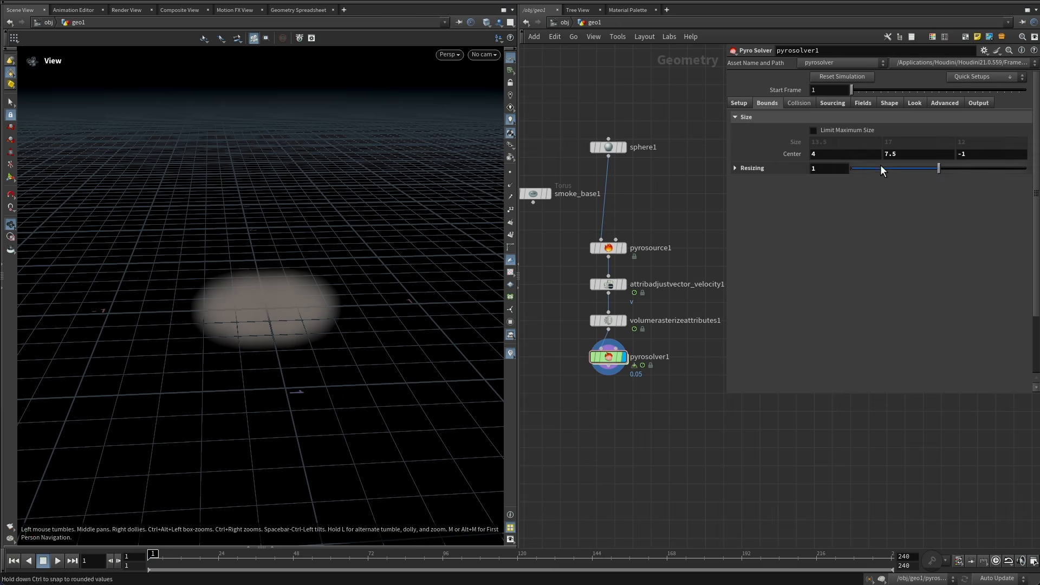
click(485, 23)
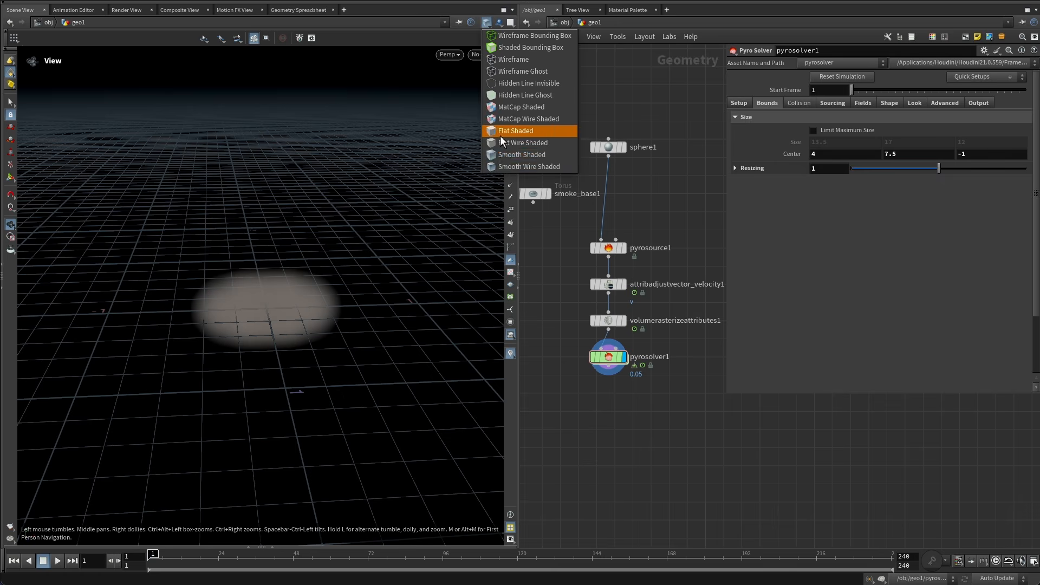
click(500, 168)
drag(258, 271, 265, 334)
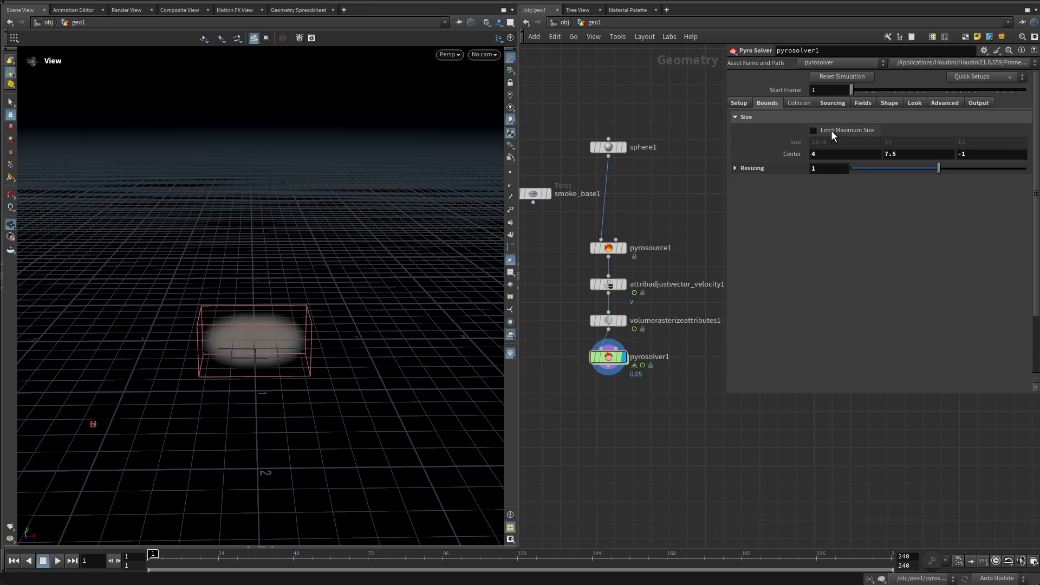
Expand the Bounds resizing options and set Padding to 1.5.
click(775, 169)
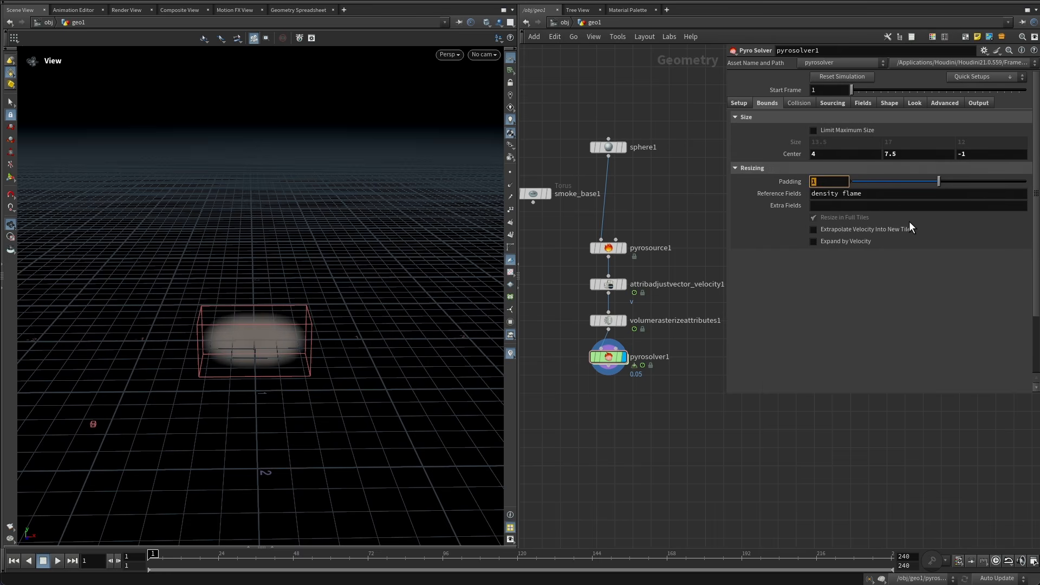
text(1.5)
key(Return)
Inspect the pyro solver's Sourcing, Fields and Shape settings.
click(832, 103)
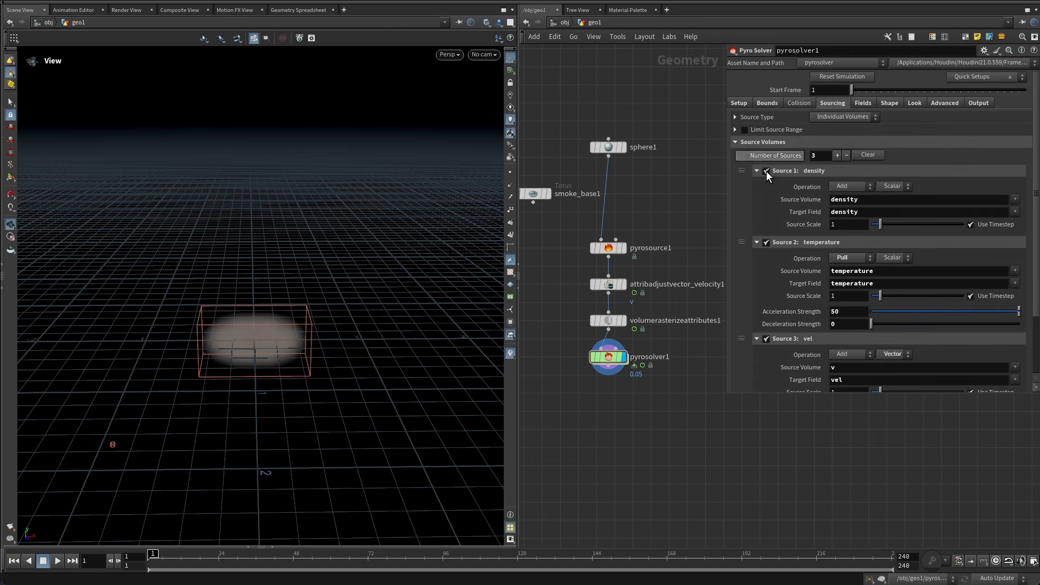
click(866, 103)
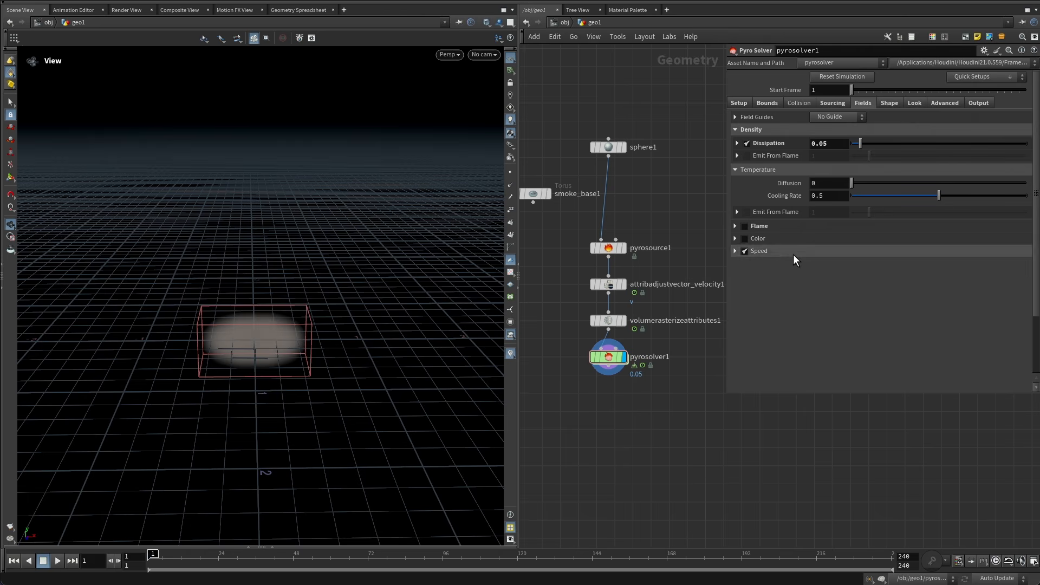
click(890, 103)
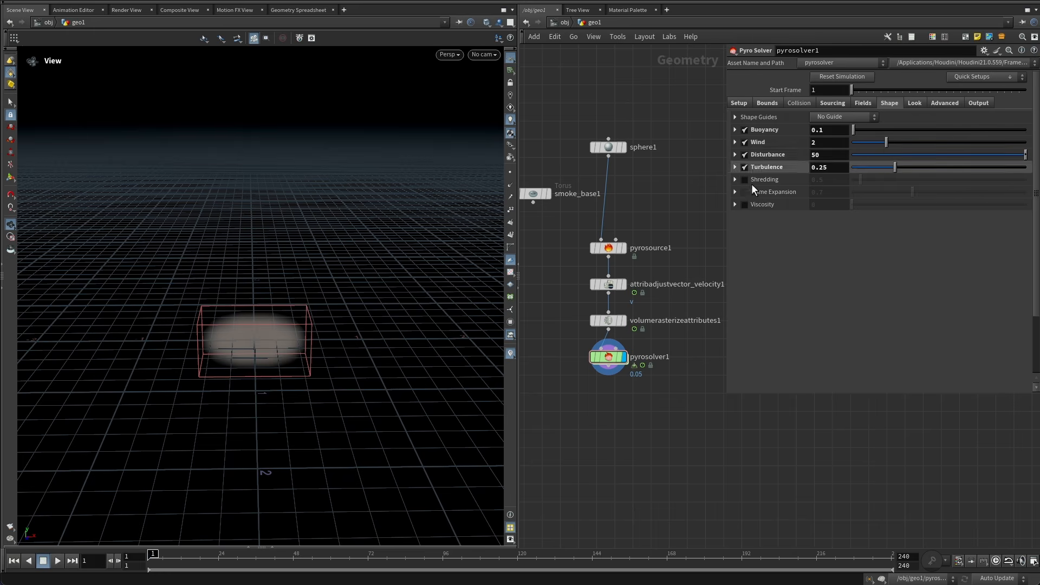
Play the simulation to preview the smoke, then return to the first frame.
right_drag(336, 263, 252, 287)
middle_drag(309, 289, 272, 330)
right_drag(271, 330, 269, 338)
middle_drag(315, 327, 274, 367)
scroll(250, 378, up, 5)
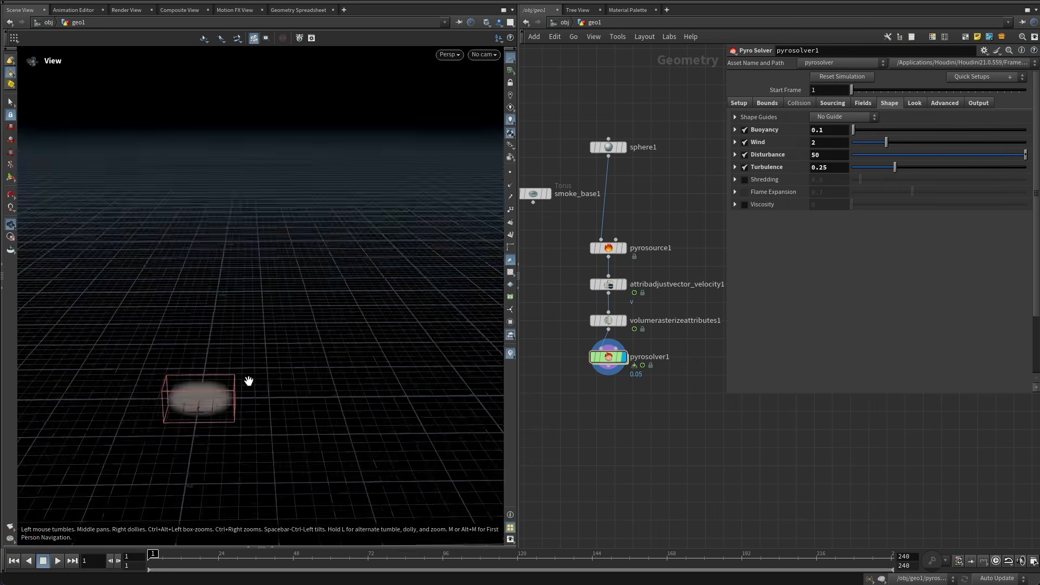
drag(248, 381, 237, 371)
middle_drag(215, 389, 244, 371)
drag(244, 370, 258, 370)
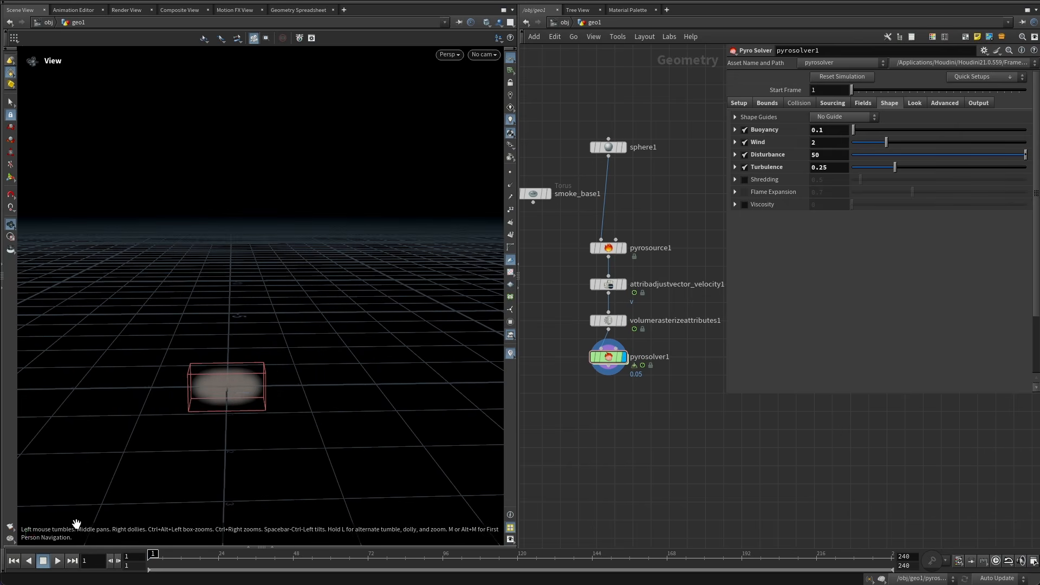
click(57, 561)
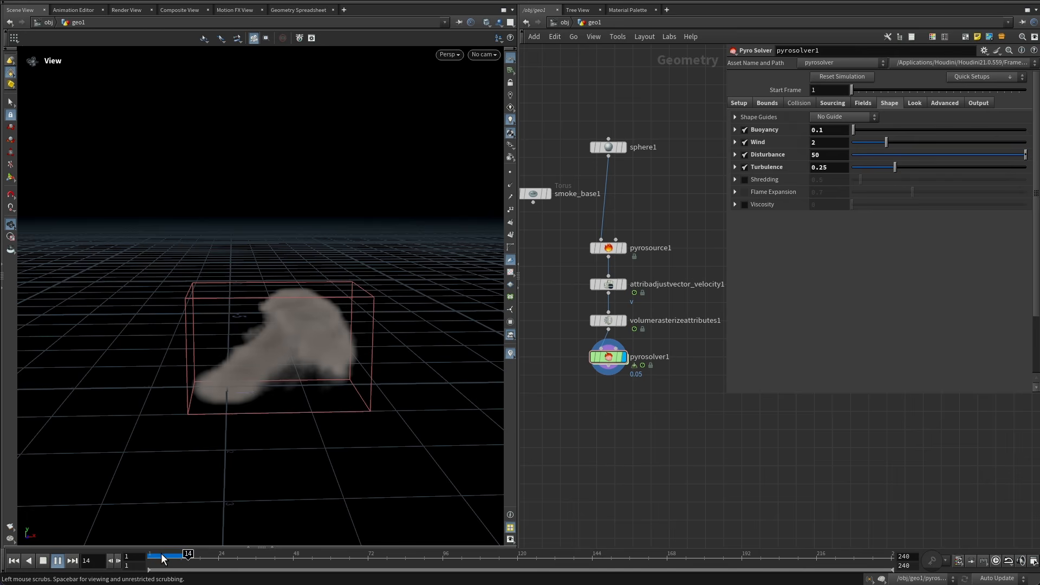
click(194, 555)
key(ctrl+Up)
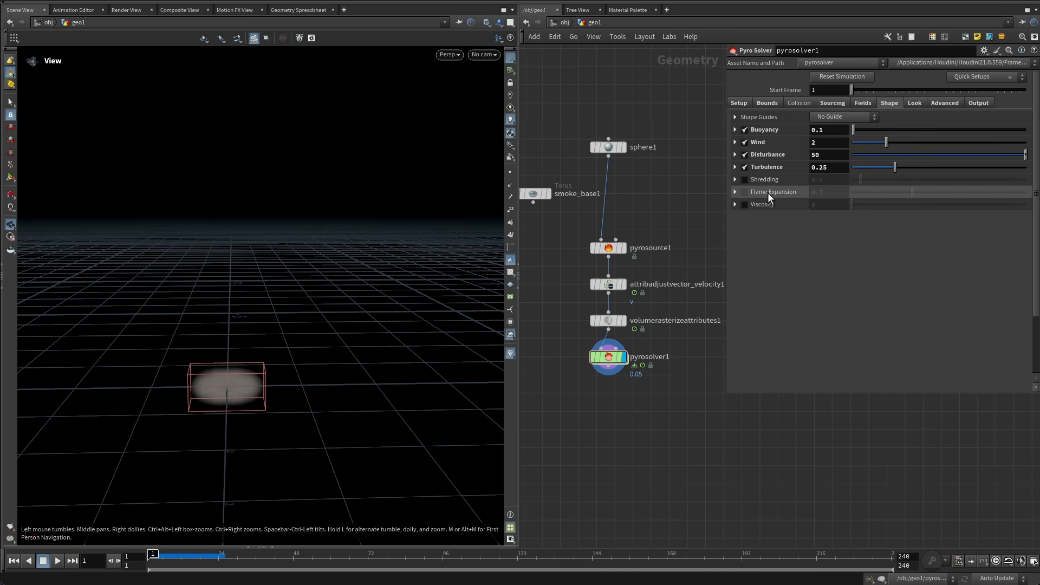
Set the pyro solver's Buoyancy to 0.4.
drag(820, 129, 870, 127)
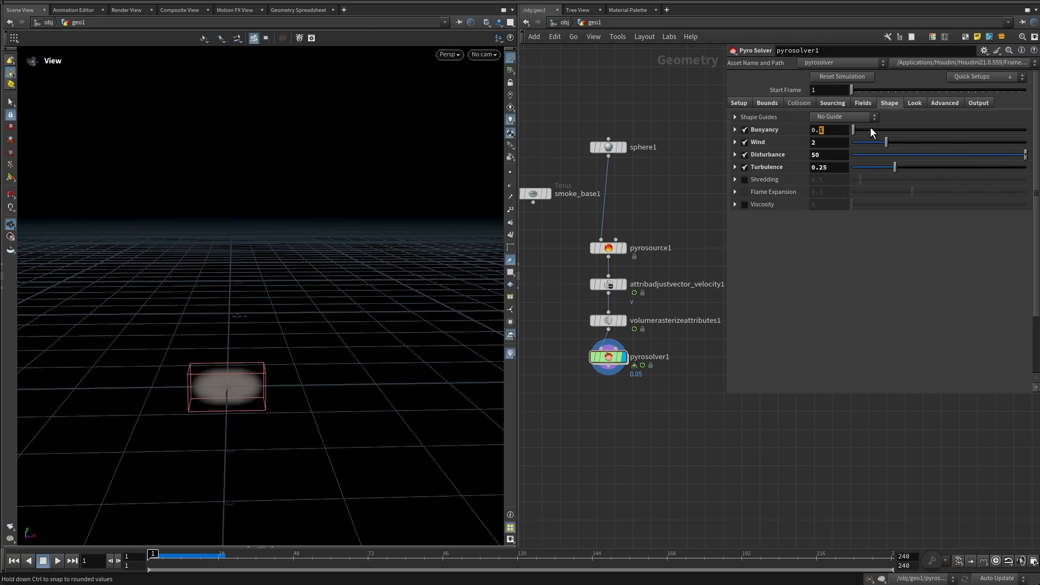
text(4)
key(Return)
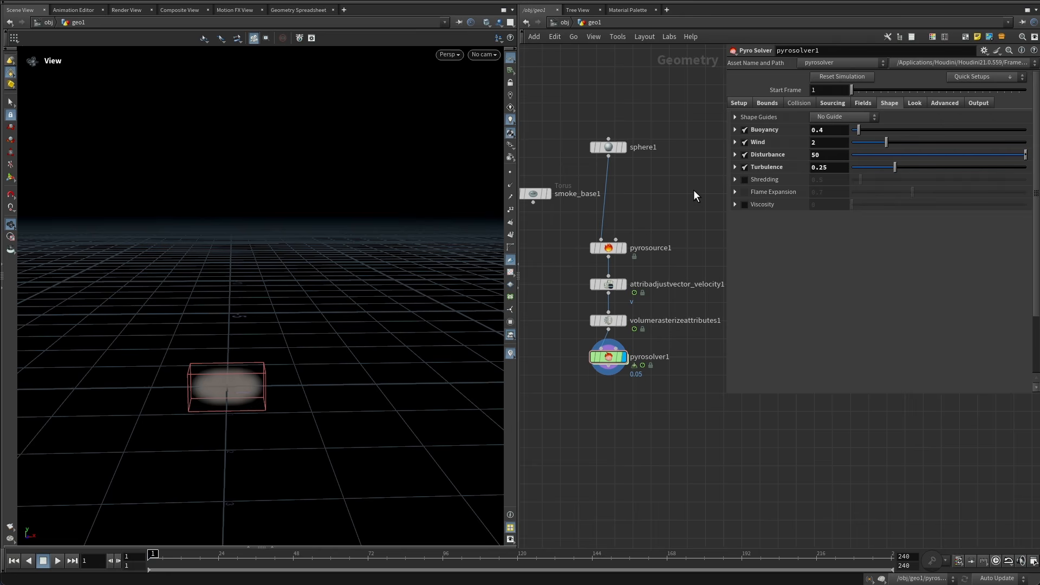
Disable Wind and turn off Use Control Field in the Disturbance settings.
click(745, 142)
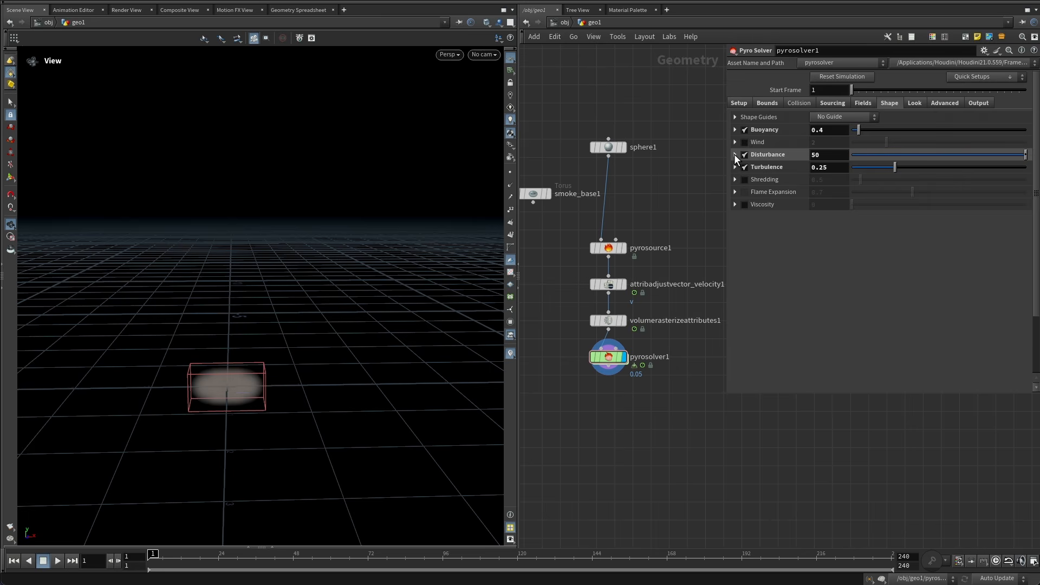
click(735, 155)
scroll(738, 222, down, 2)
scroll(743, 221, down, 1)
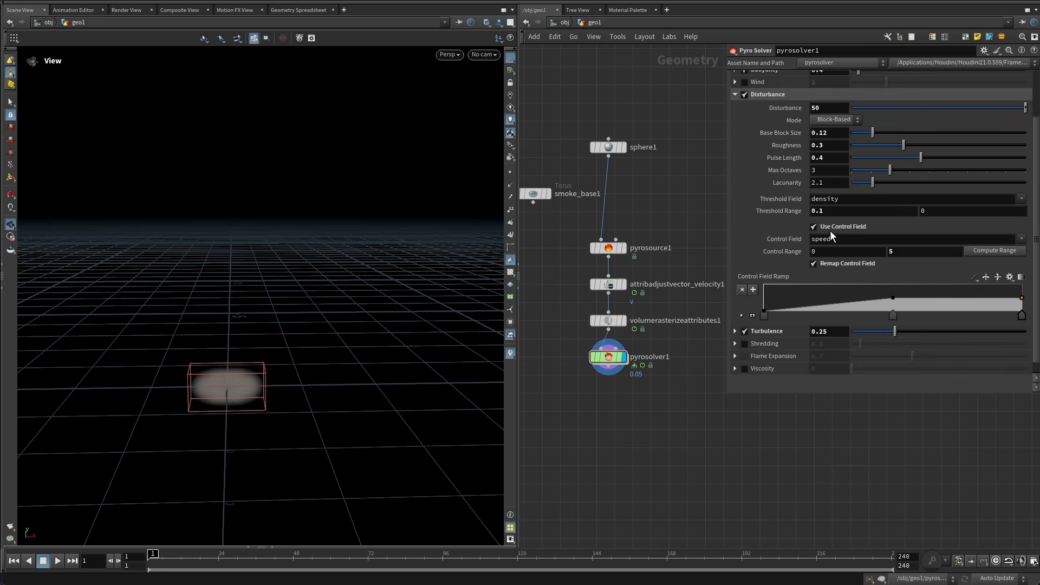
click(856, 229)
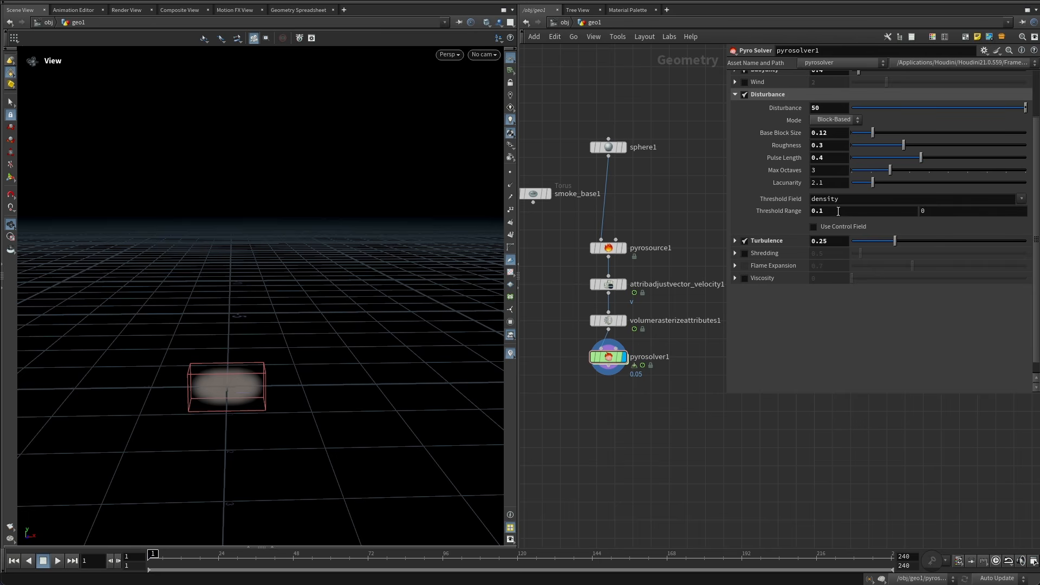
Set Disturbance to 1 and revert its Threshold Range to the default 0.05.
click(828, 107)
key(Return)
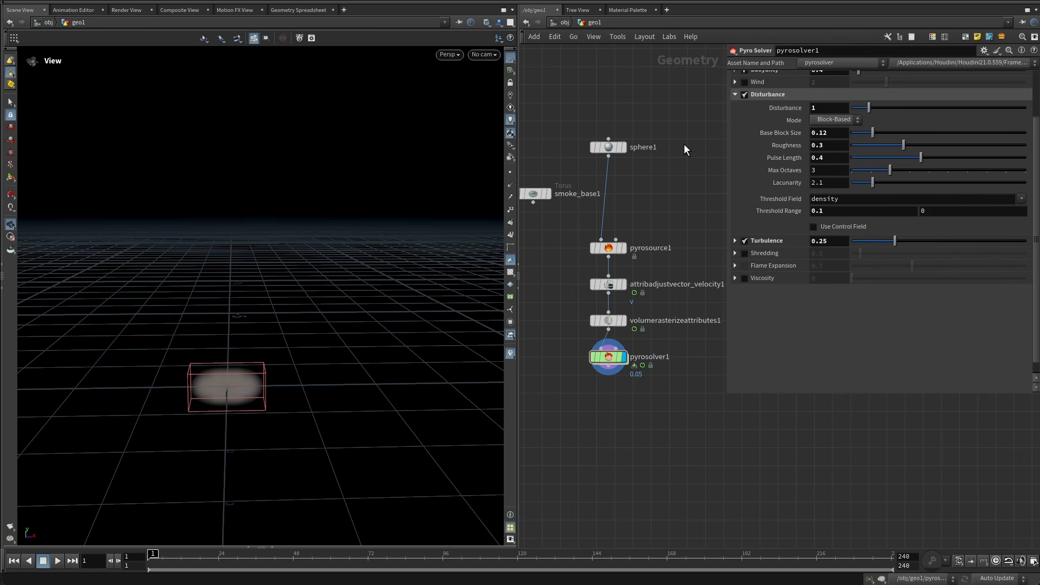
right_click(769, 216)
click(824, 438)
Expand the Turbulence settings and set Turbulence to 1.
click(772, 241)
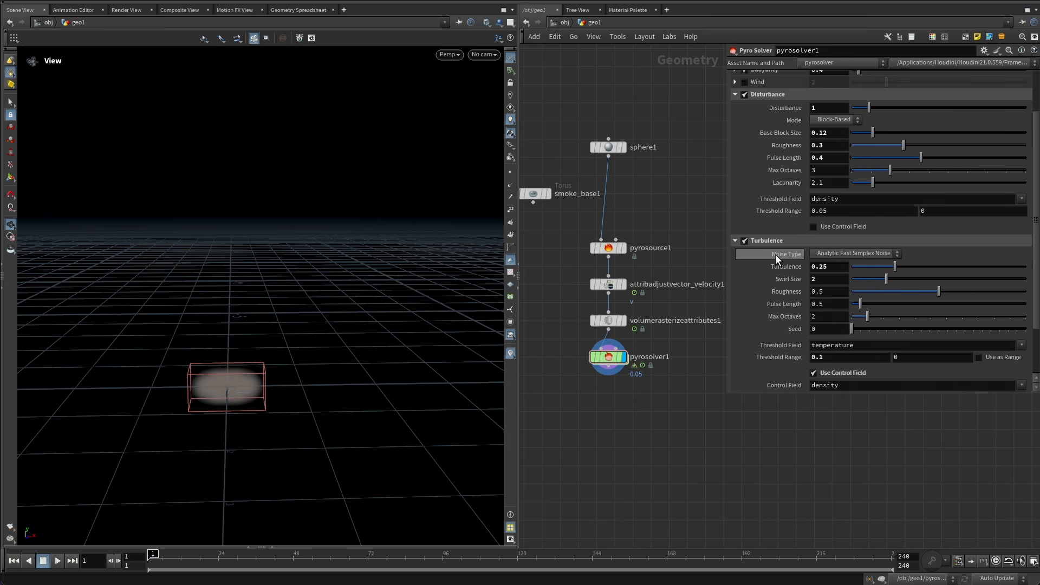
scroll(755, 258, down, 3)
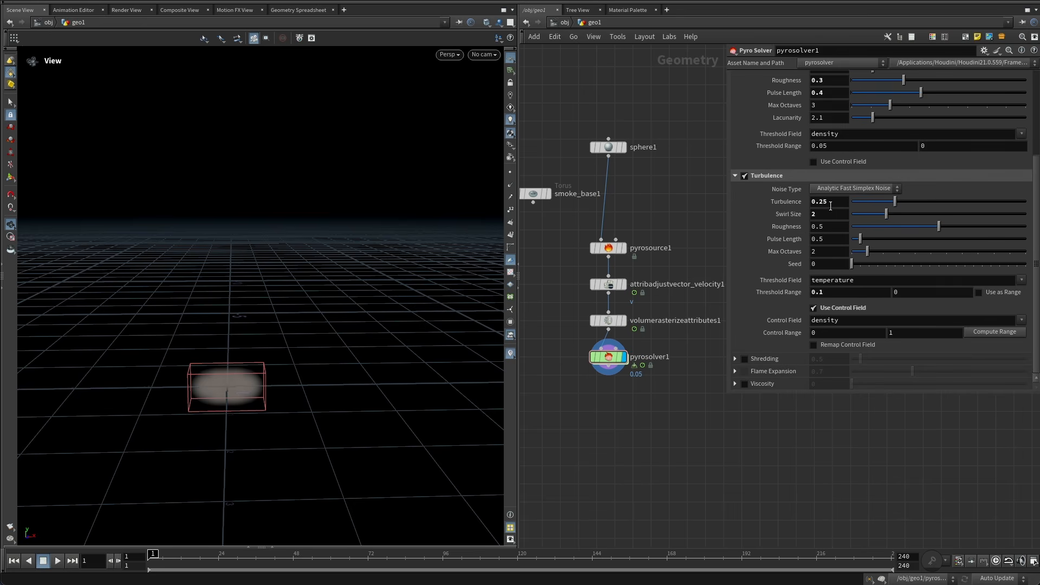
drag(792, 201, 780, 201)
text(1)
Set the turbulence Swirl Size to 0.5.
drag(838, 215, 764, 215)
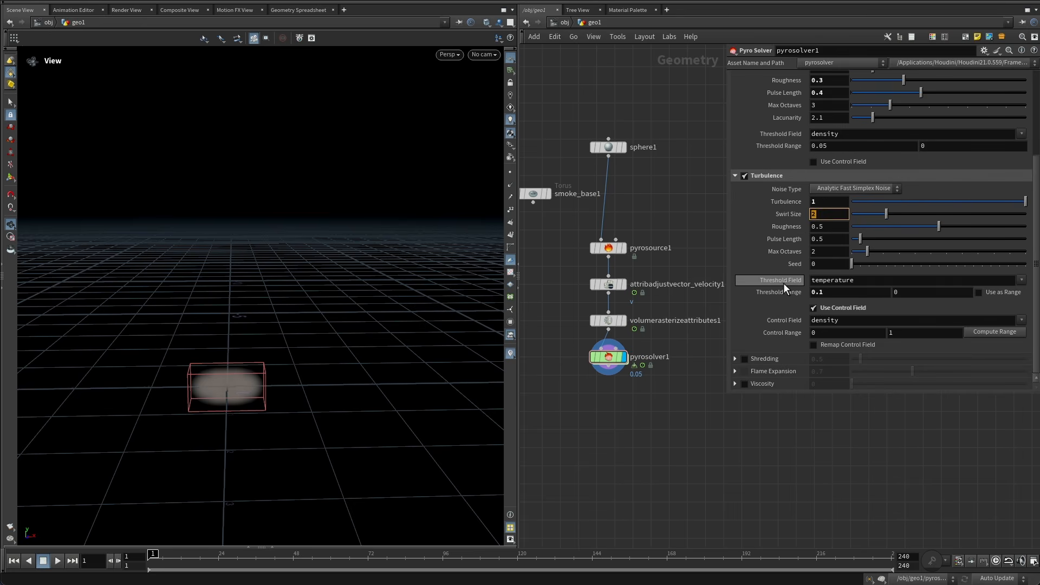
text(0.5)
key(Return)
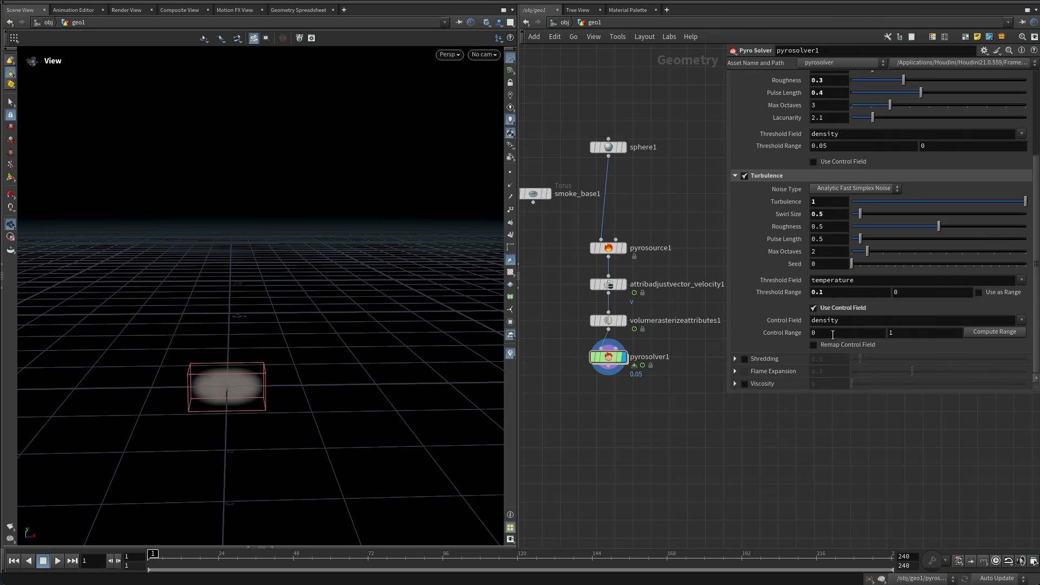
Enable Remap Control Field for the turbulence control field.
click(835, 334)
click(905, 334)
click(860, 334)
click(841, 346)
Apply a bell-shaped preset to the turbulence Control Field Ramp.
scroll(766, 315, down, 2)
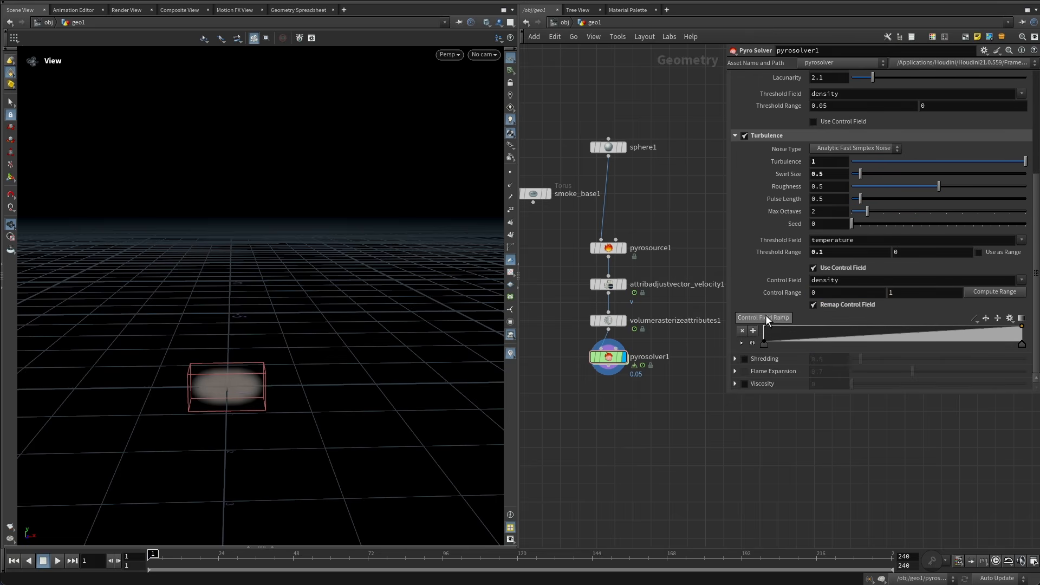
click(1011, 319)
click(965, 385)
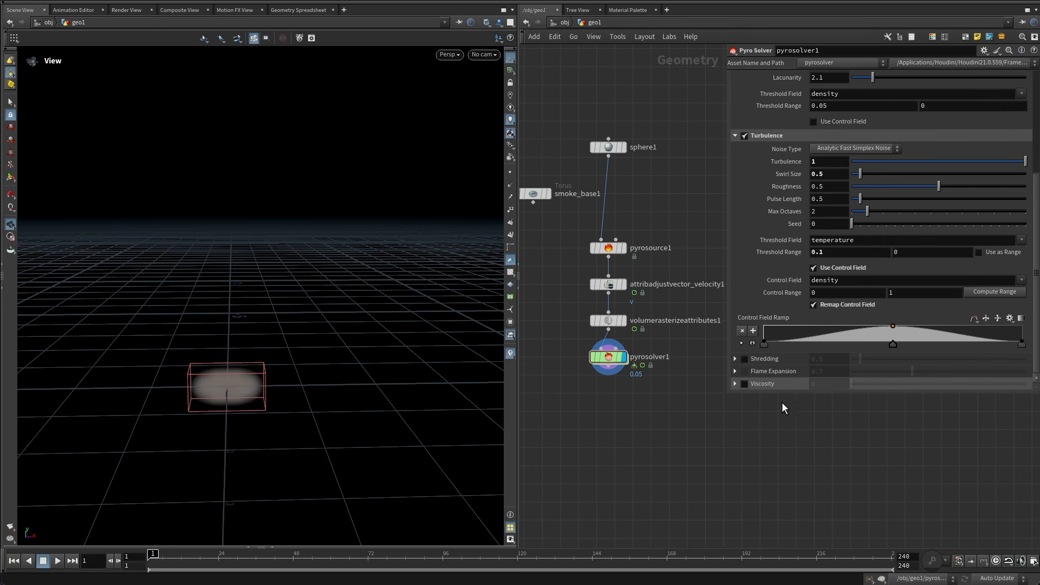
Enable Viscosity and set its value to 0.1.
drag(777, 395, 765, 474)
click(746, 469)
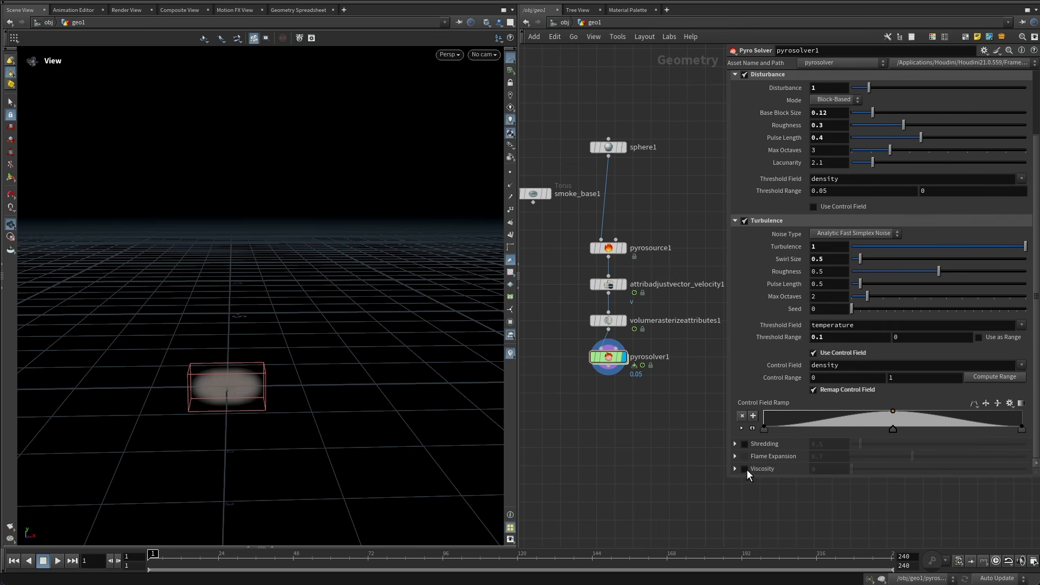
click(765, 469)
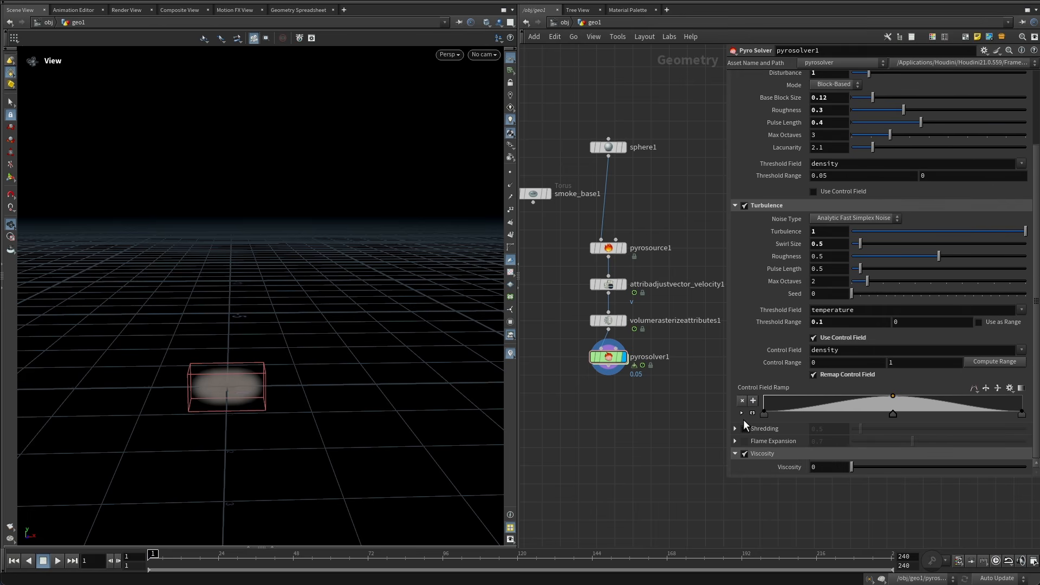
click(829, 470)
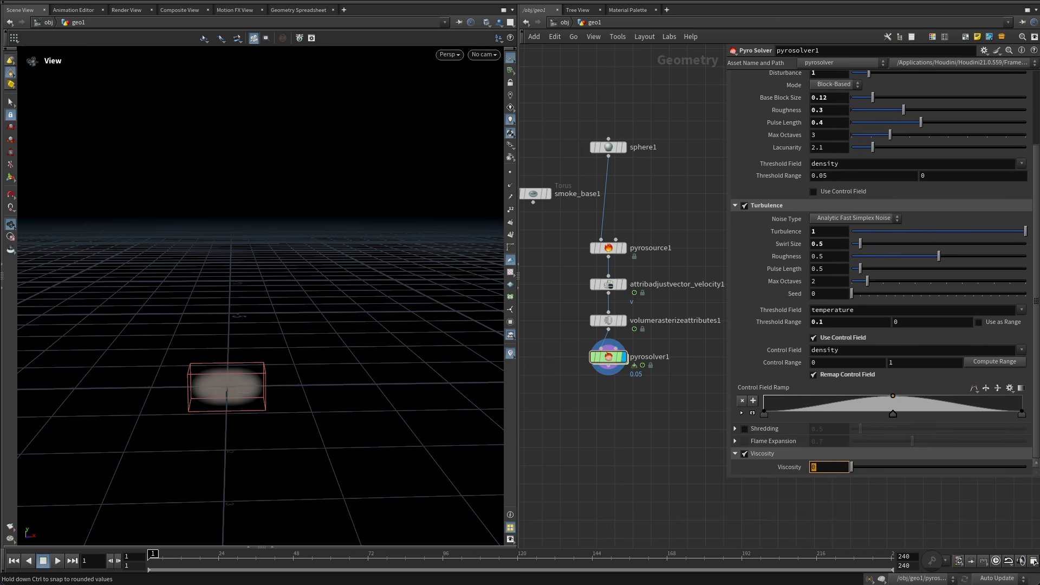
key(Return)
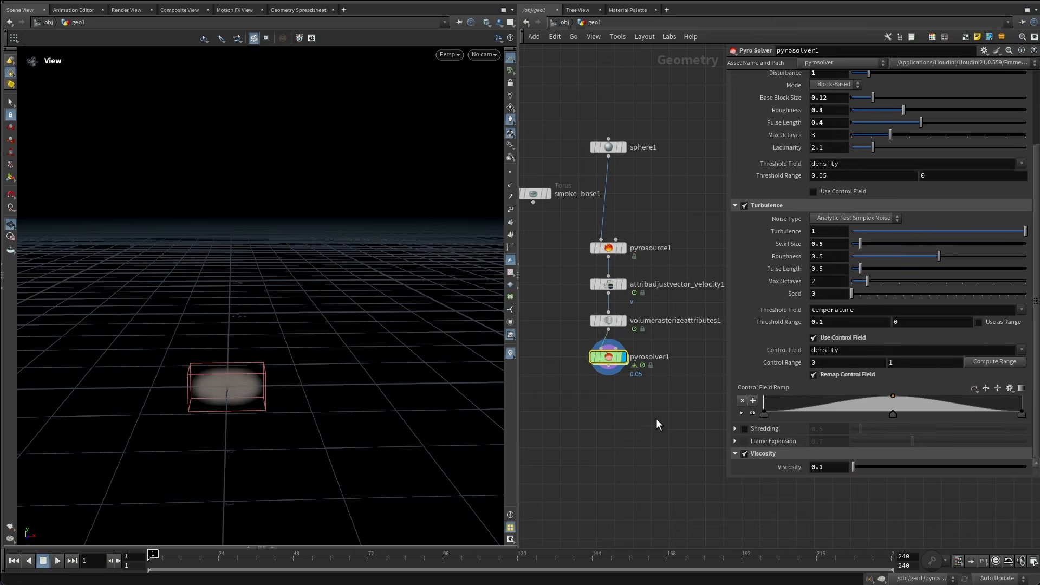
Play back the simulation and scrub the timeline.
click(57, 561)
drag(173, 561, 126, 555)
Add a third pyro source attribute set to Velocity with a default value of 1, 0, 0.
middle_drag(641, 415, 641, 451)
middle_drag(664, 247, 652, 291)
drag(652, 290, 596, 317)
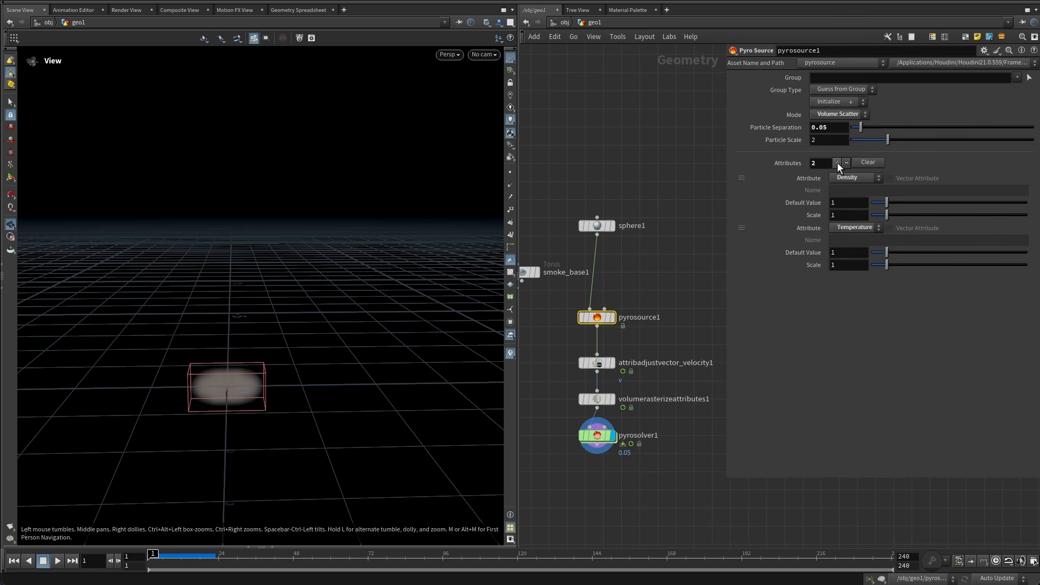
click(837, 162)
click(852, 281)
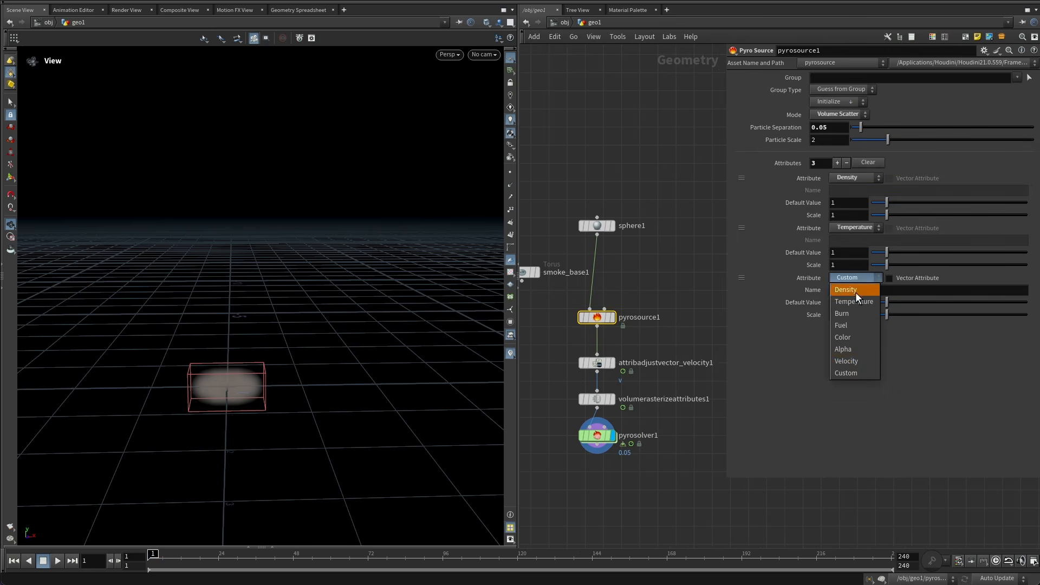
click(856, 362)
click(947, 298)
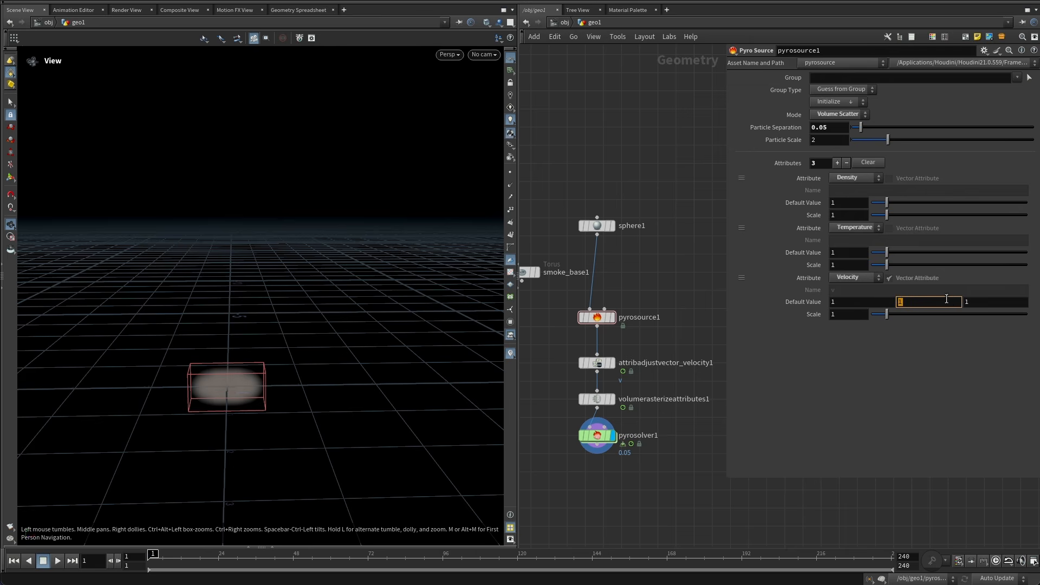
text(0)
key(Tab)
text(0)
key(Return)
Disable Pre-Process on the first velocity adjust node and set its Amplitude to 1.
click(638, 363)
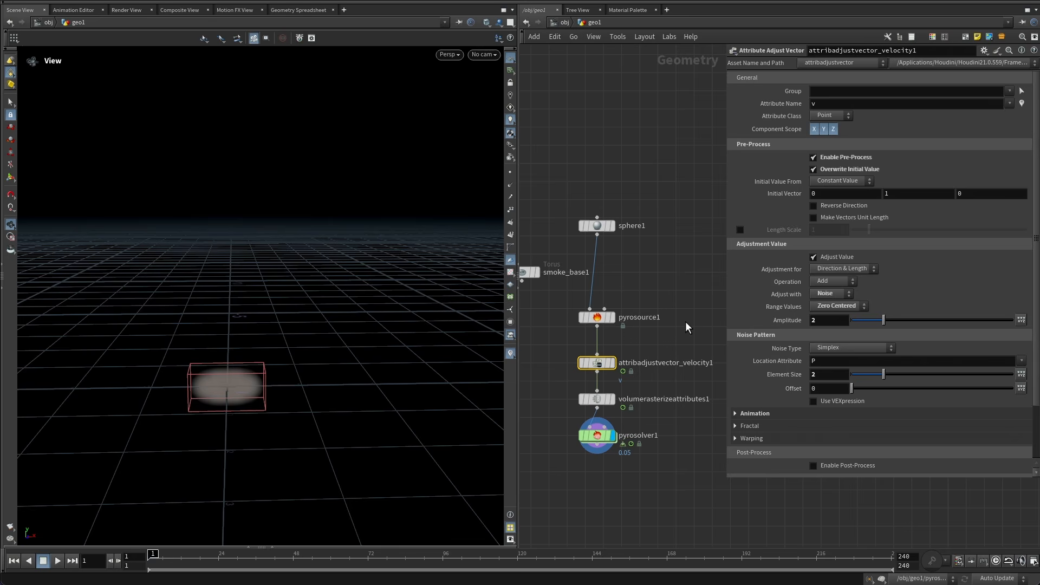
click(859, 158)
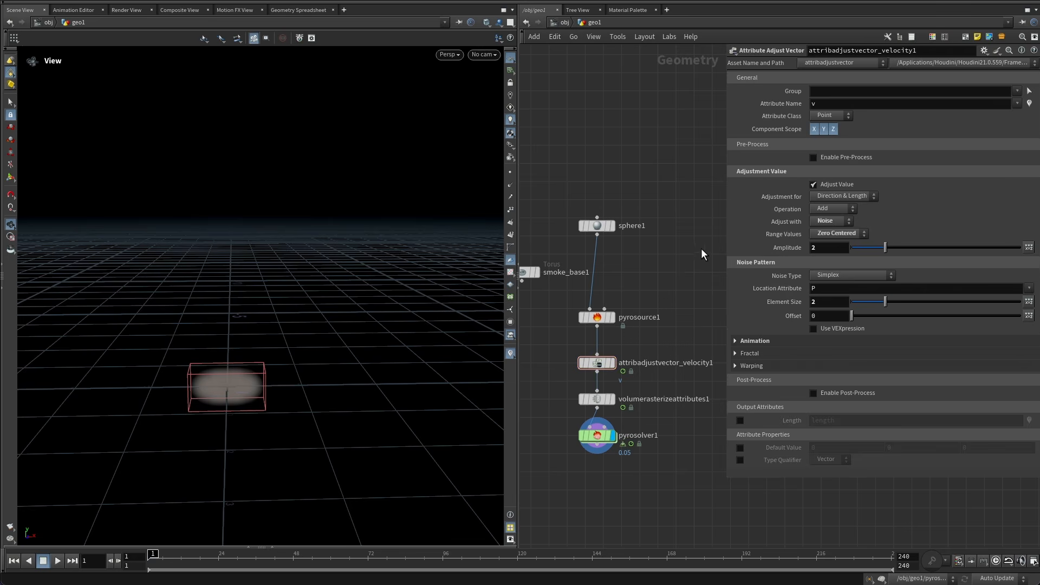
drag(822, 247, 675, 223)
text(1)
key(Return)
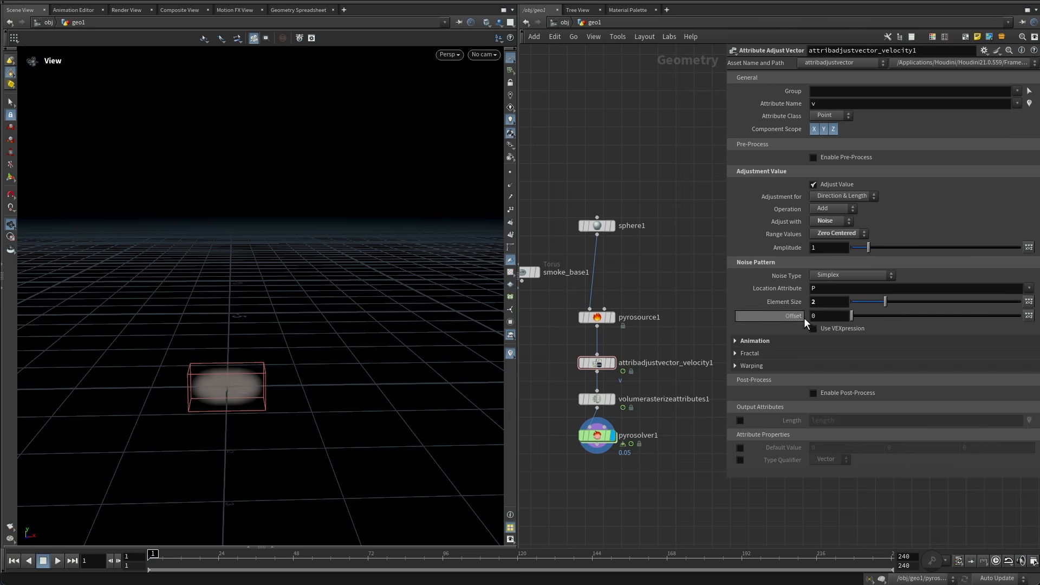
Set the velocity noise Element Size to 0.05.
click(838, 302)
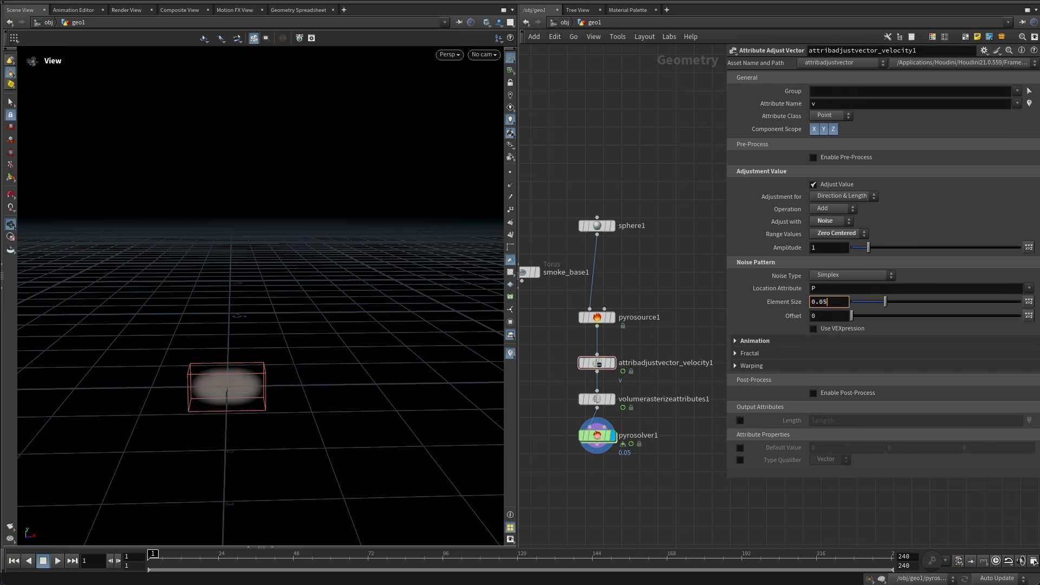
text(0.05)
key(Return)
Delete the unused smoke_base1 torus node from the network.
drag(669, 176, 586, 374)
drag(598, 364, 599, 291)
click(623, 325)
middle_drag(639, 330, 683, 296)
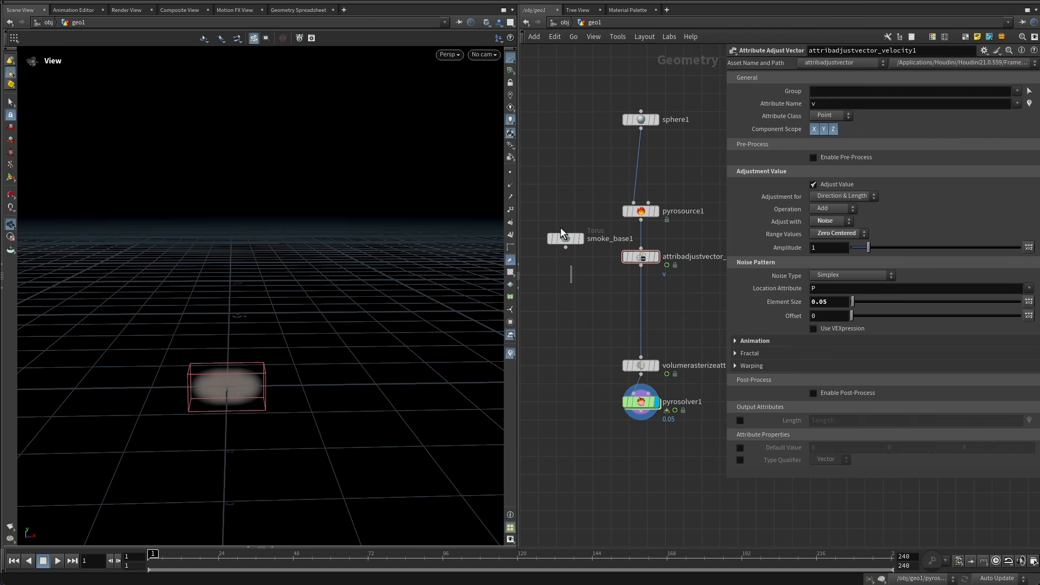
drag(560, 228, 547, 190)
key(Delete)
Duplicate the velocity adjust node below the first and set the copy's Element Size to 2.
alt+drag(645, 255, 649, 308)
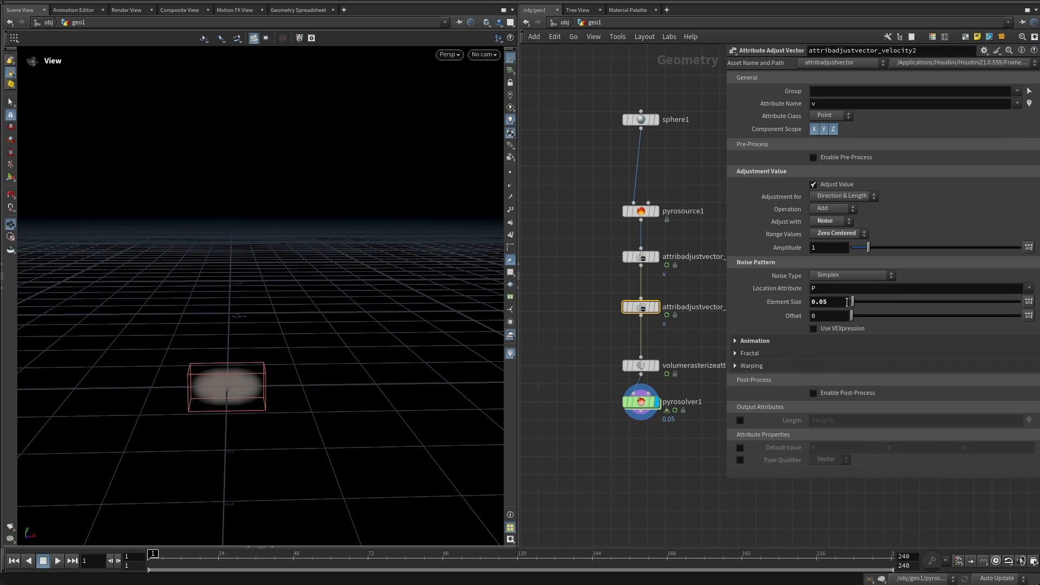
click(846, 302)
text(2)
key(Return)
click(764, 341)
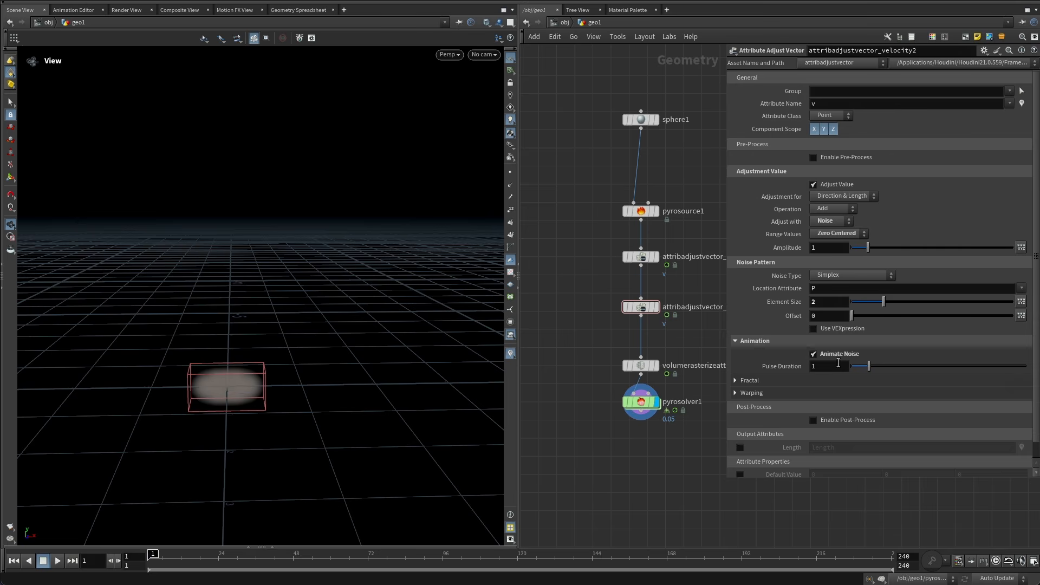
Inspect the Animation settings of the first velocity adjust node and the pyro source parameters.
click(642, 257)
click(792, 341)
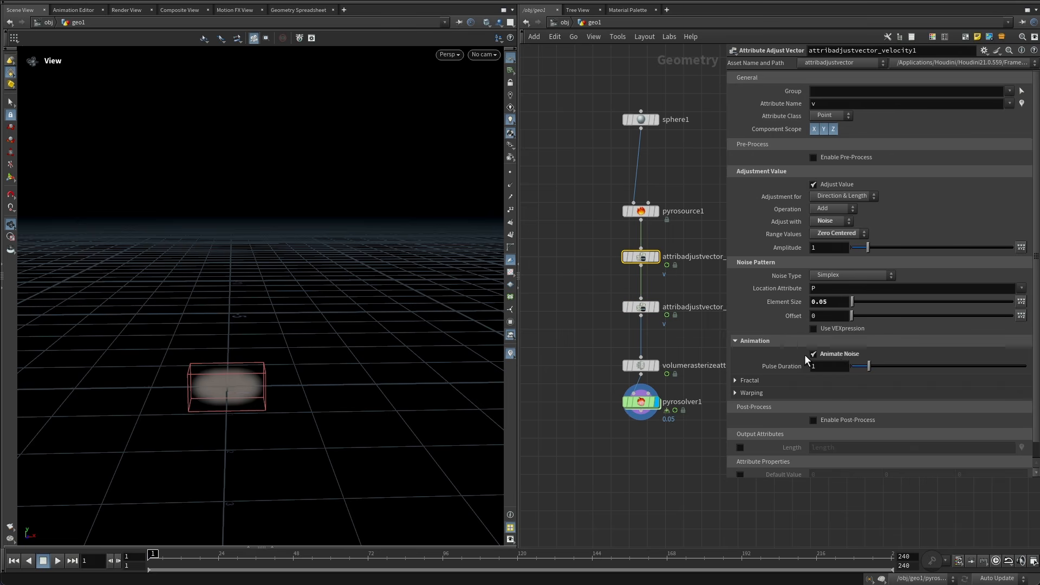
click(669, 341)
middle_drag(672, 341, 636, 311)
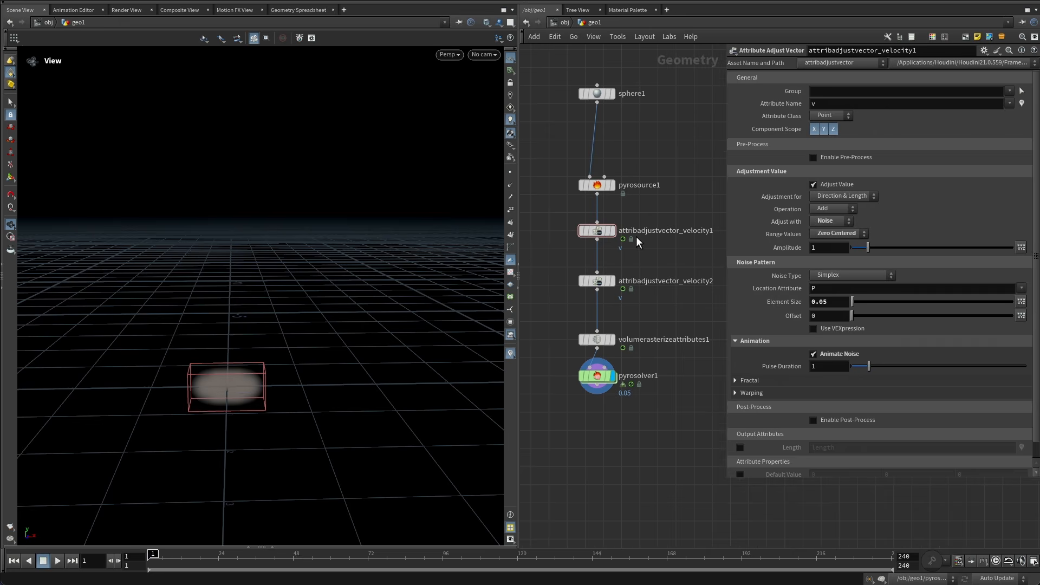
key(Up)
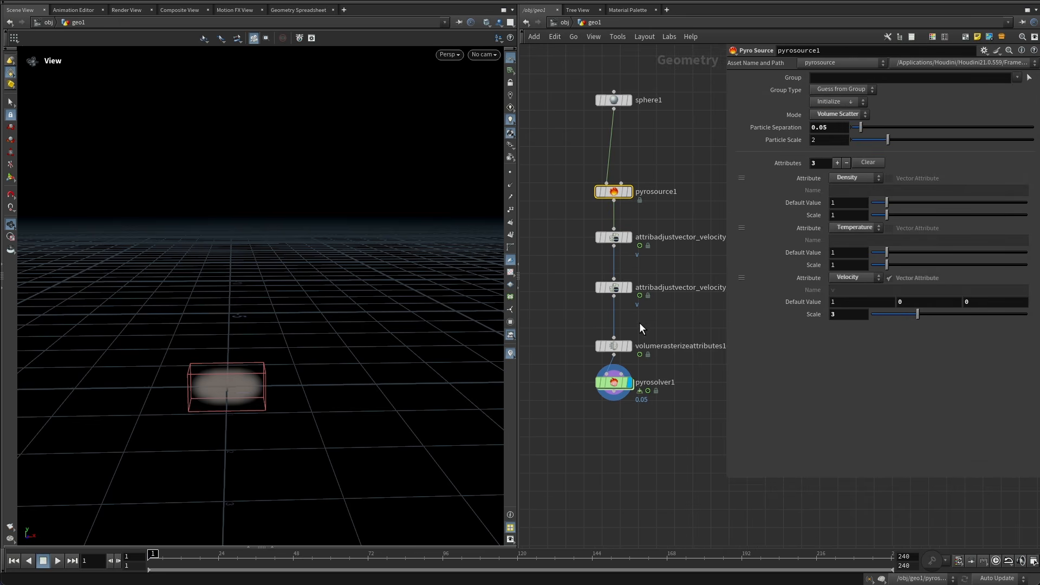
Insert an Attribute Adjust Float node between the second velocity adjust node and the volume rasterize node.
key(Tab)
text(a)
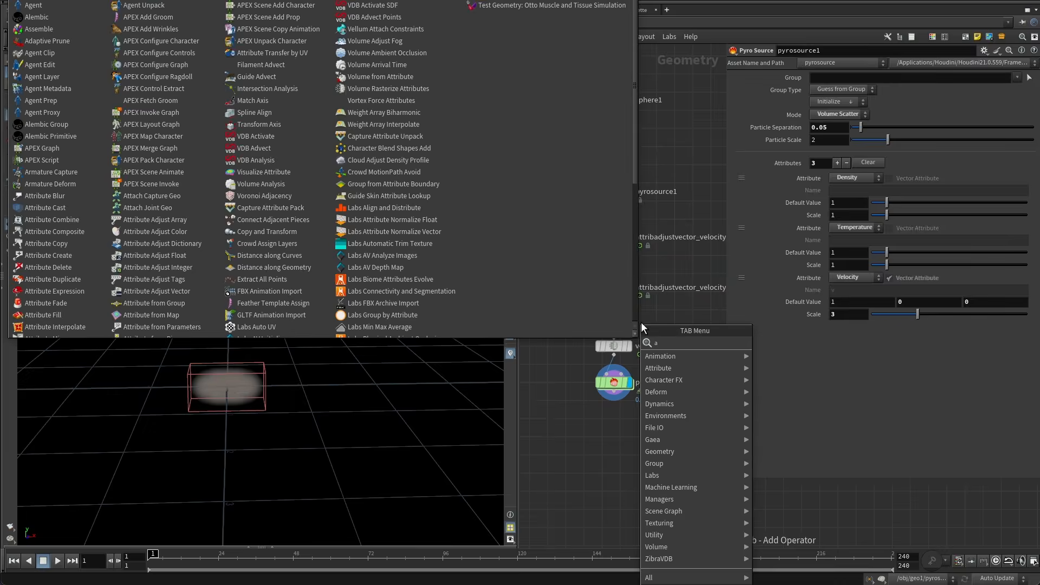
text(djuf)
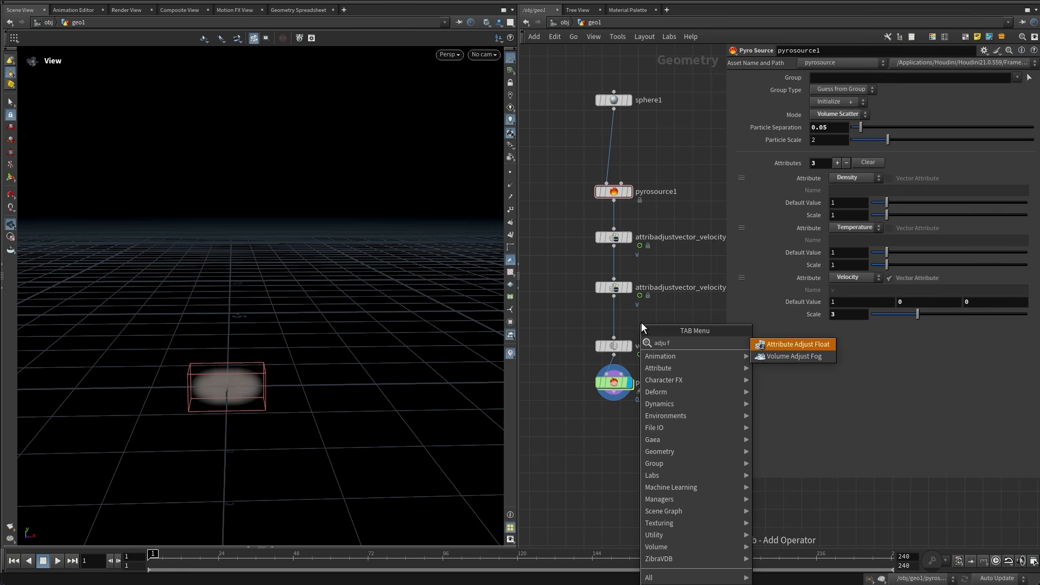
key(Return)
click(641, 322)
drag(642, 322, 617, 321)
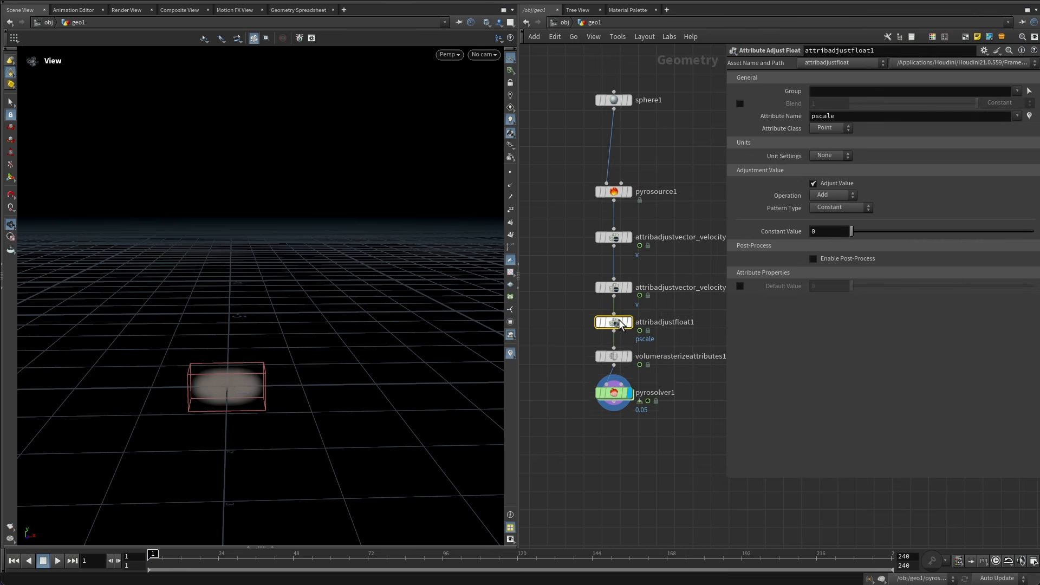
Set the float adjust node to target temperature, with Noise pattern type and Multiply operation.
click(1016, 115)
click(1005, 142)
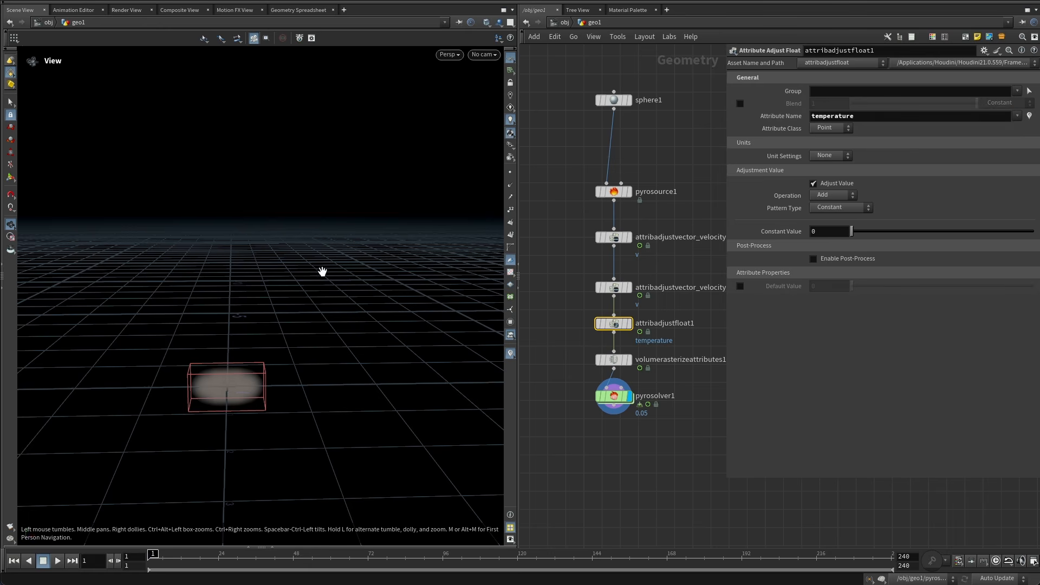
click(832, 205)
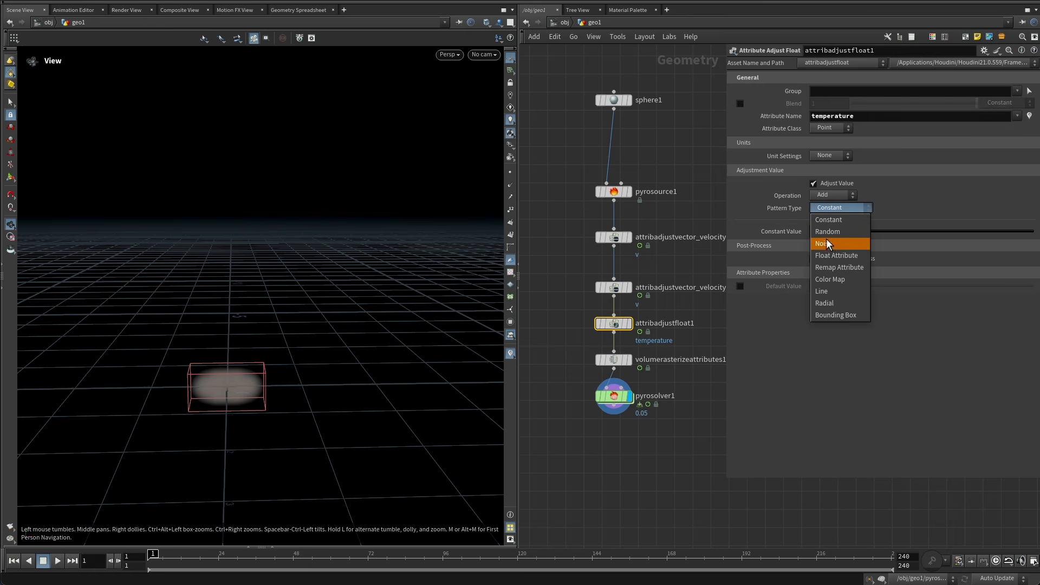
click(826, 238)
click(818, 195)
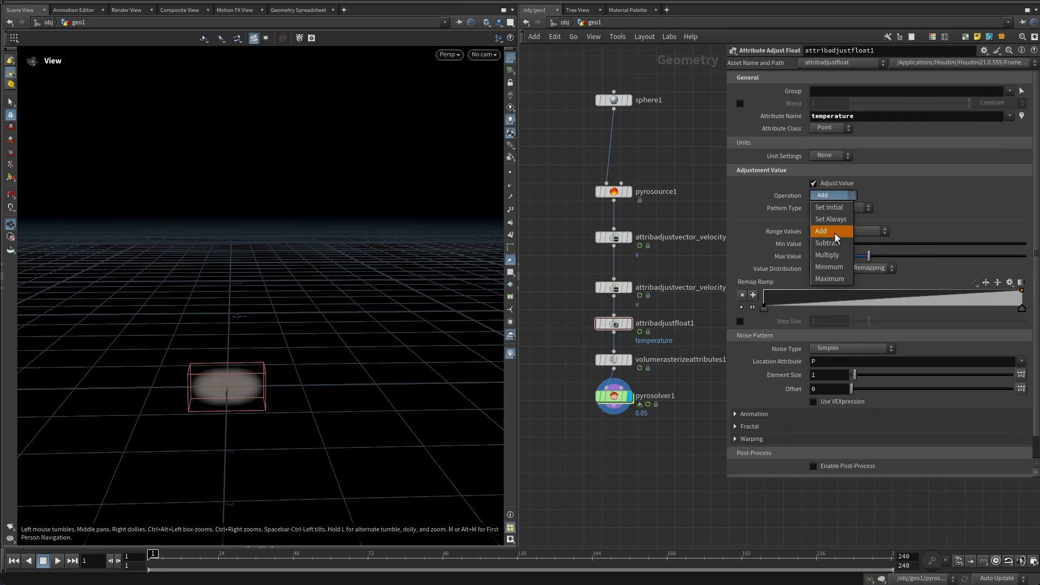
click(835, 255)
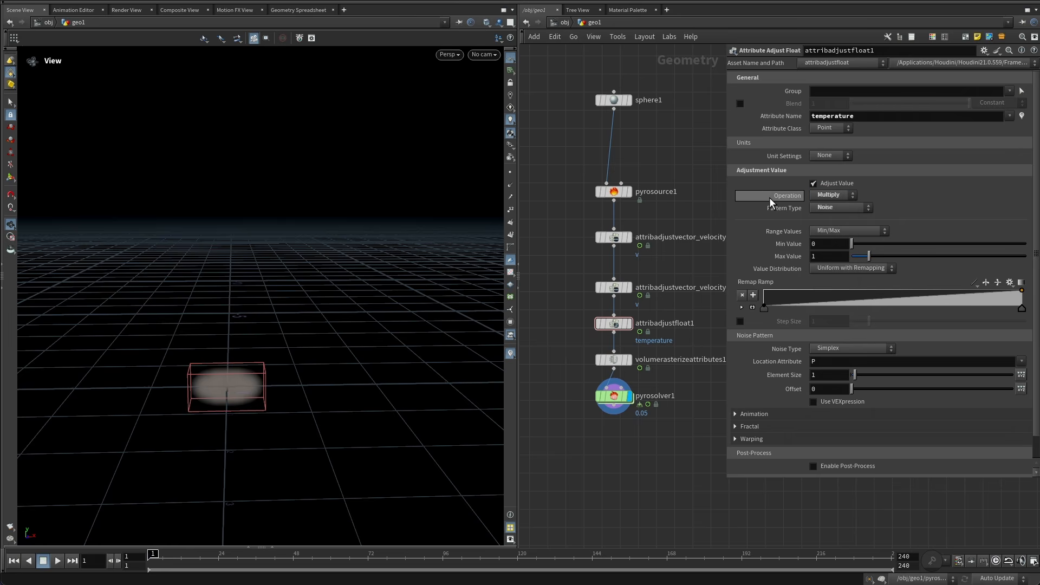
Set the temperature noise Min Value to 0.2.
drag(830, 245, 794, 255)
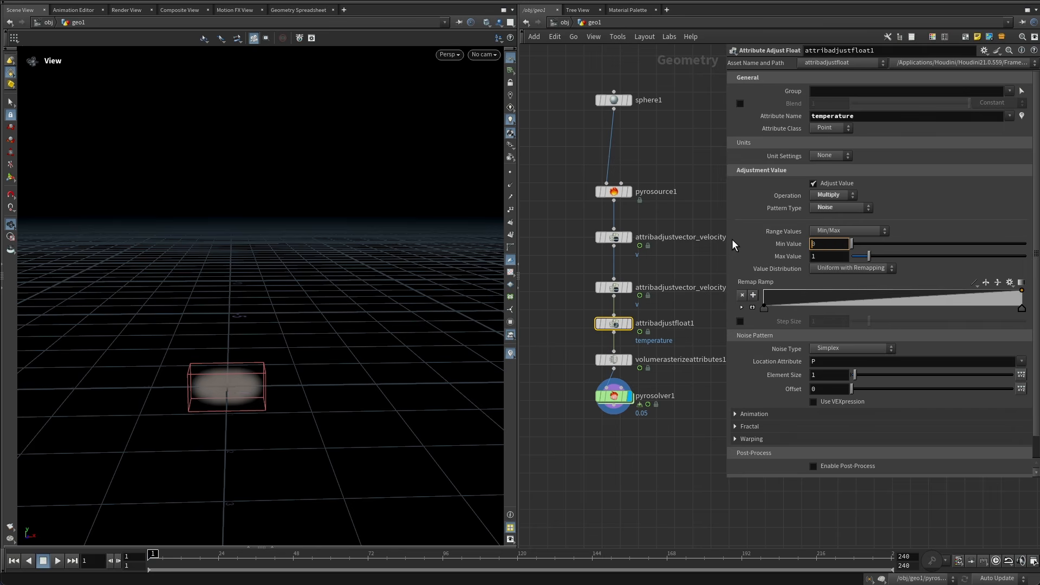
text(0)
key(Return)
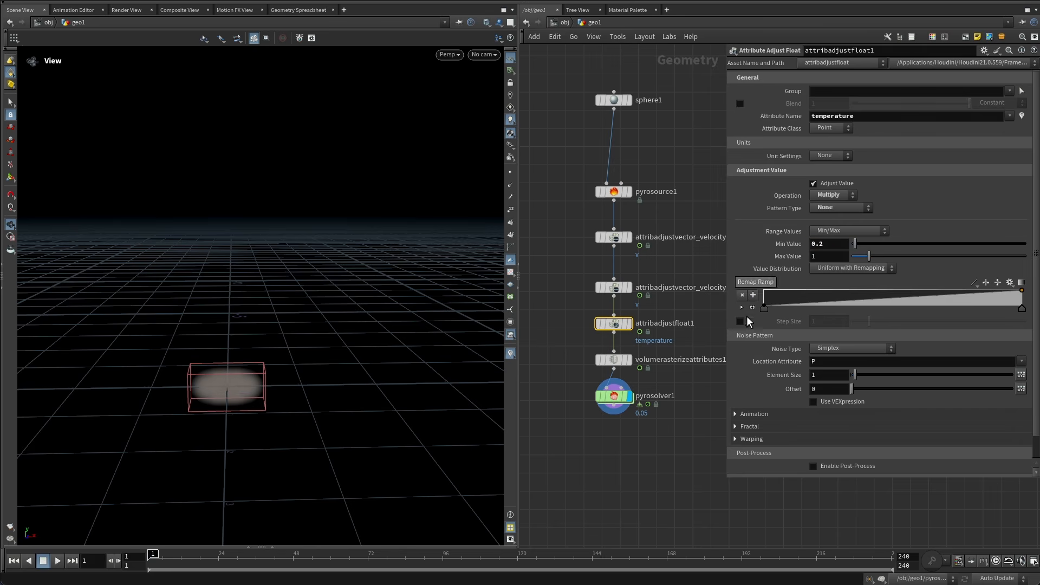
scroll(768, 353, down, 1)
click(762, 388)
scroll(864, 375, down, 1)
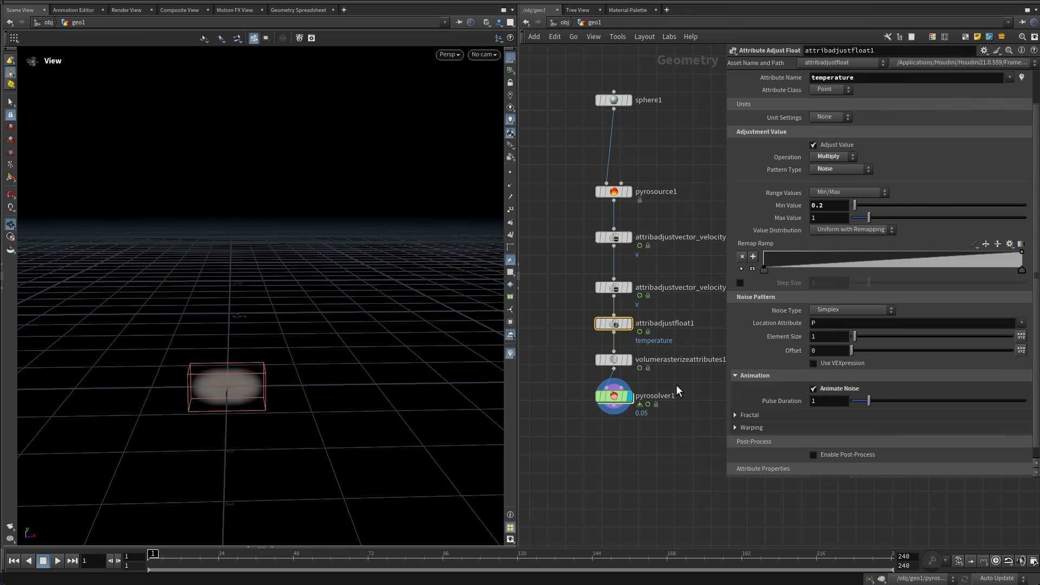
Play back the pyro solver simulation and rewind to the first frame.
click(628, 401)
drag(290, 352, 119, 476)
click(60, 560)
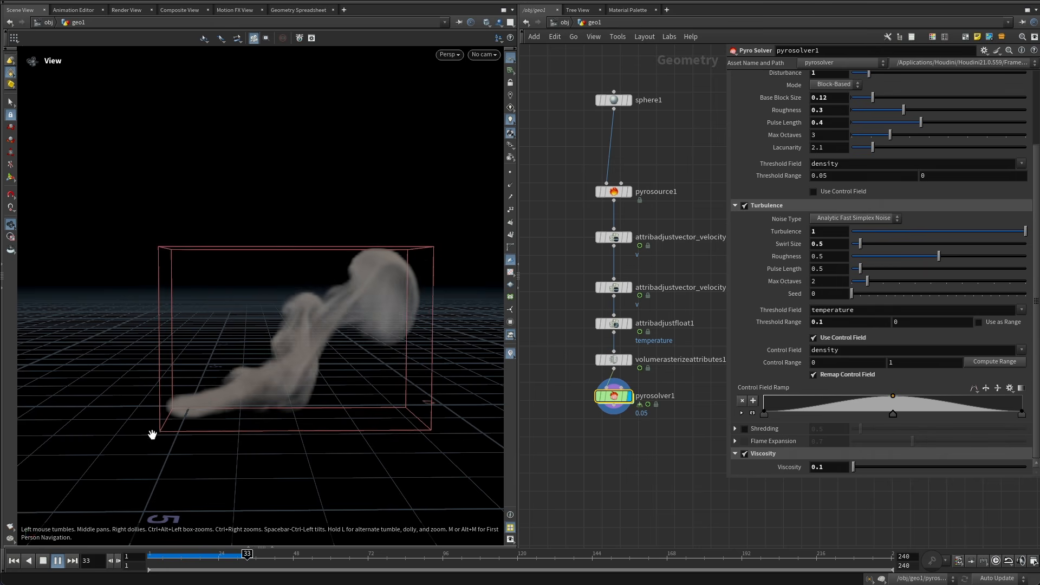
mouse_move(245, 555)
mouse_down()
mouse_move(98, 561)
mouse_move(232, 555)
mouse_move(146, 558)
mouse_up()
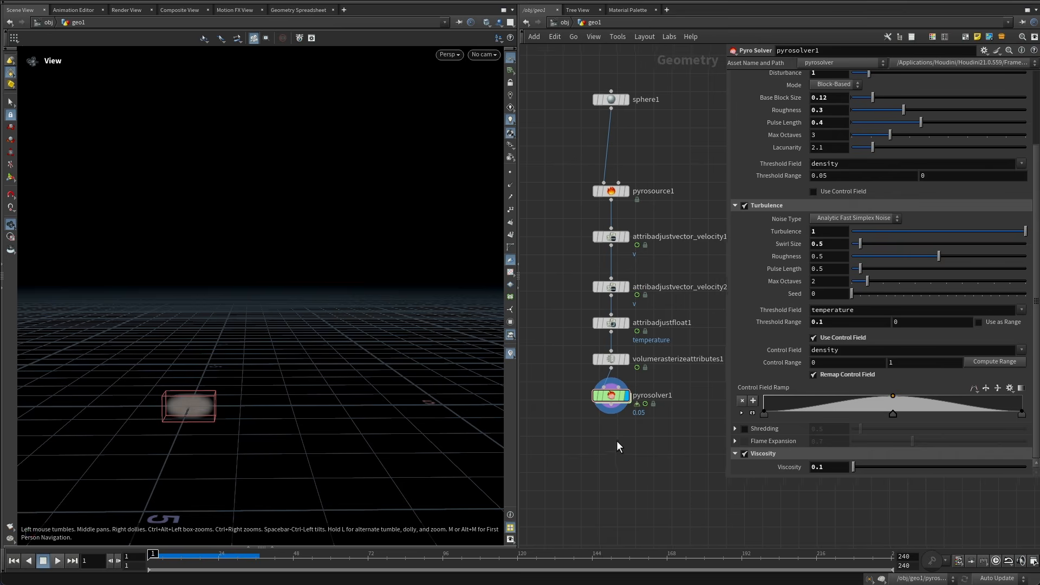
Inside the solver's forces network, add a Gas Turbulence node and connect it to force_output.
double_click(612, 397)
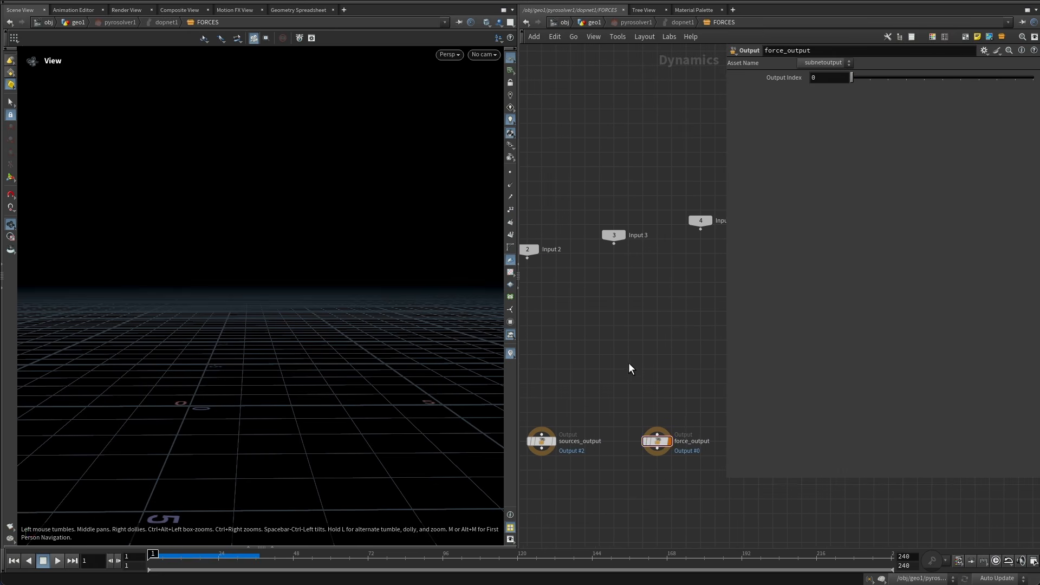
key(Tab)
text(gasturb)
key(Return)
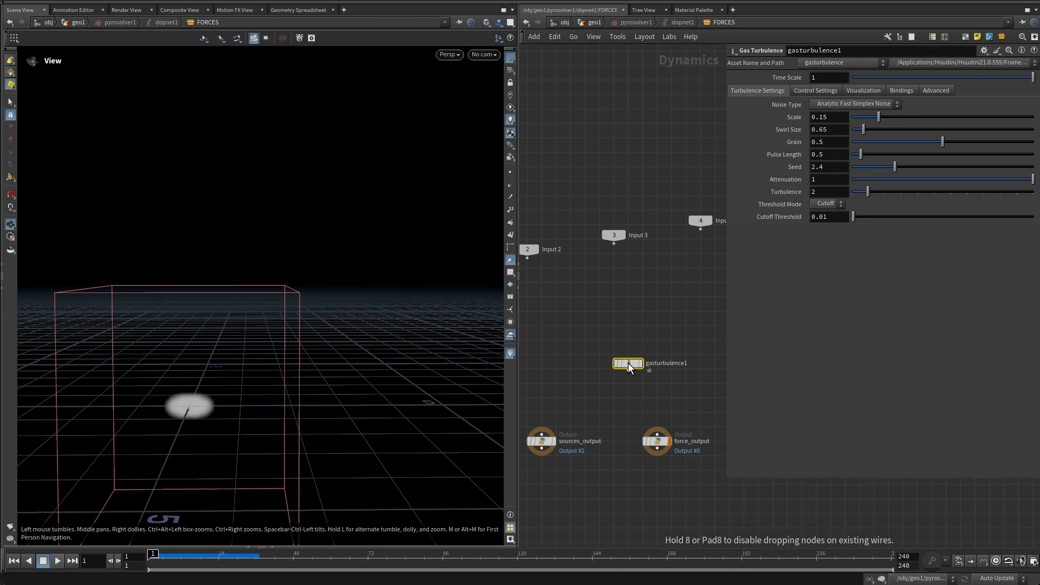
click(629, 364)
drag(628, 371, 657, 434)
click(637, 293)
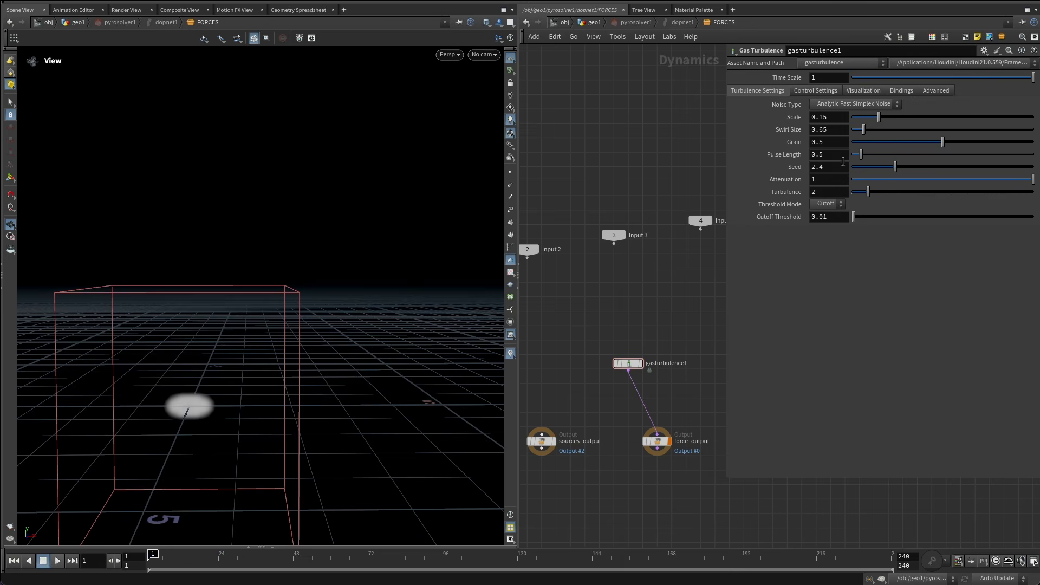
Set the Gas Turbulence Scale to 1 and Swirl Size to 2.
drag(835, 118, 633, 138)
text(1)
key(Return)
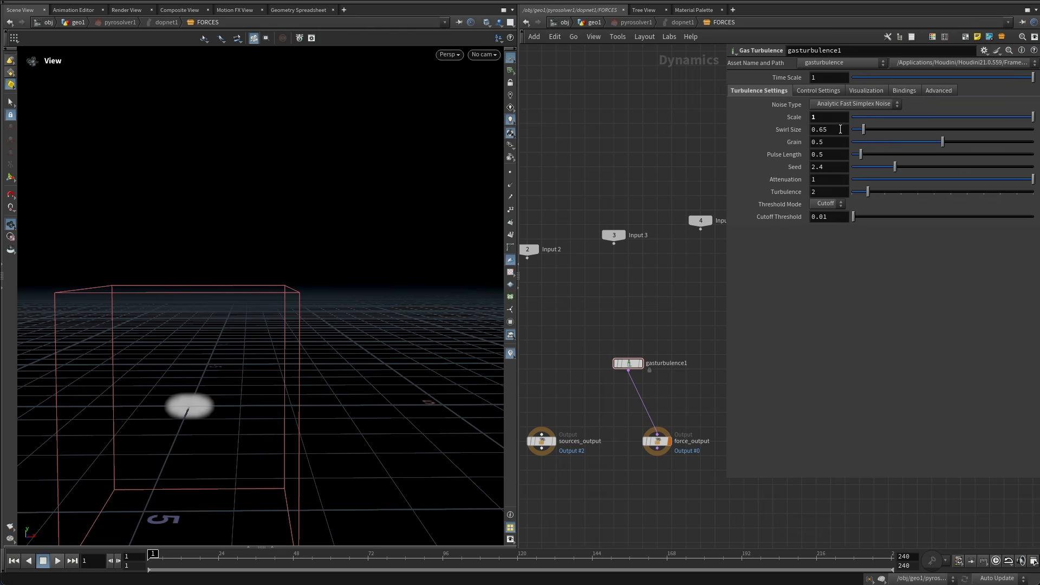
drag(837, 129, 735, 130)
text(2)
key(Return)
Enable the Gas Turbulence density control field and turn on Remap Control Field.
click(818, 90)
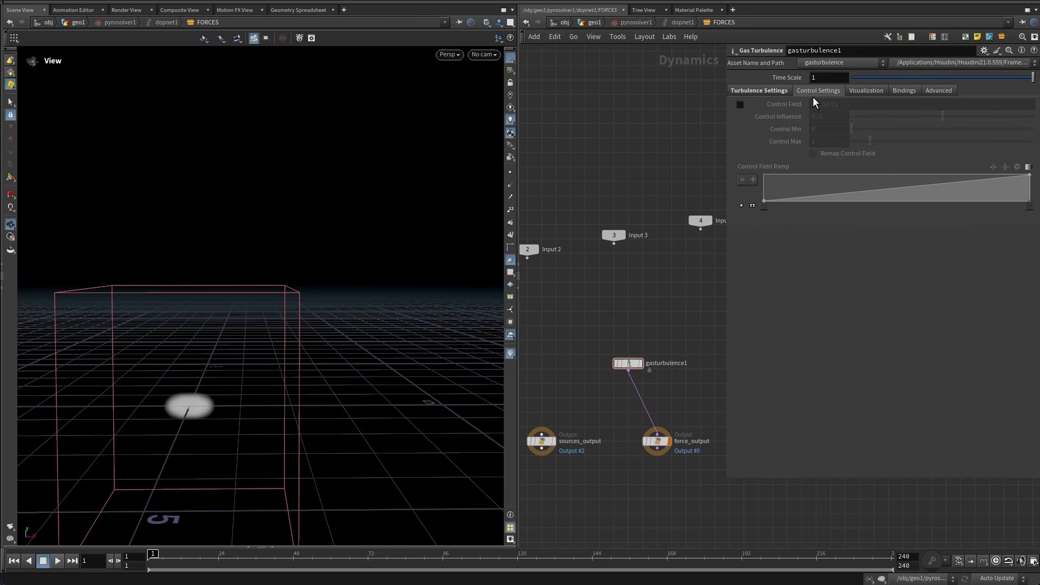
click(740, 104)
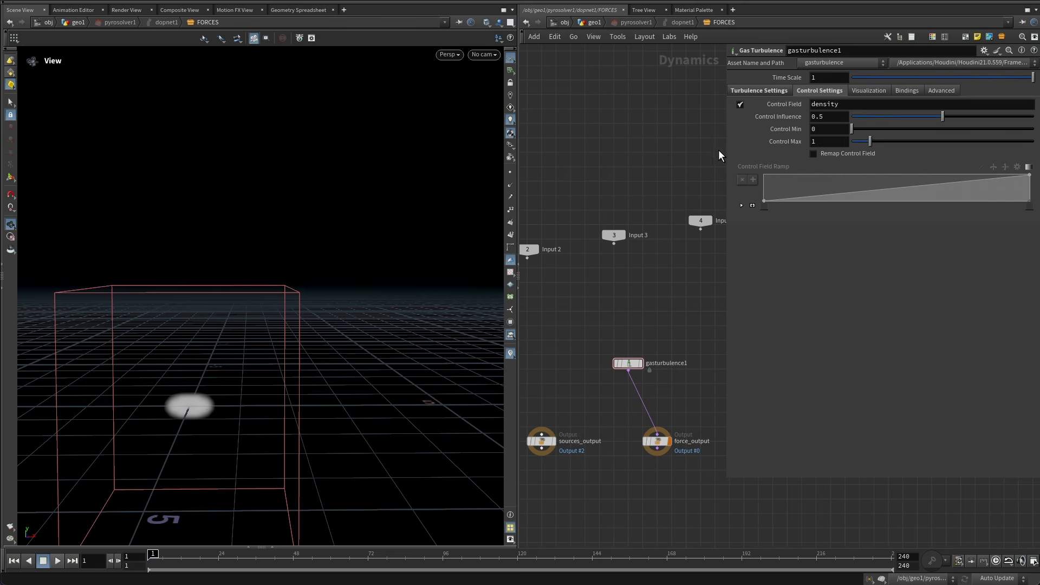
click(840, 156)
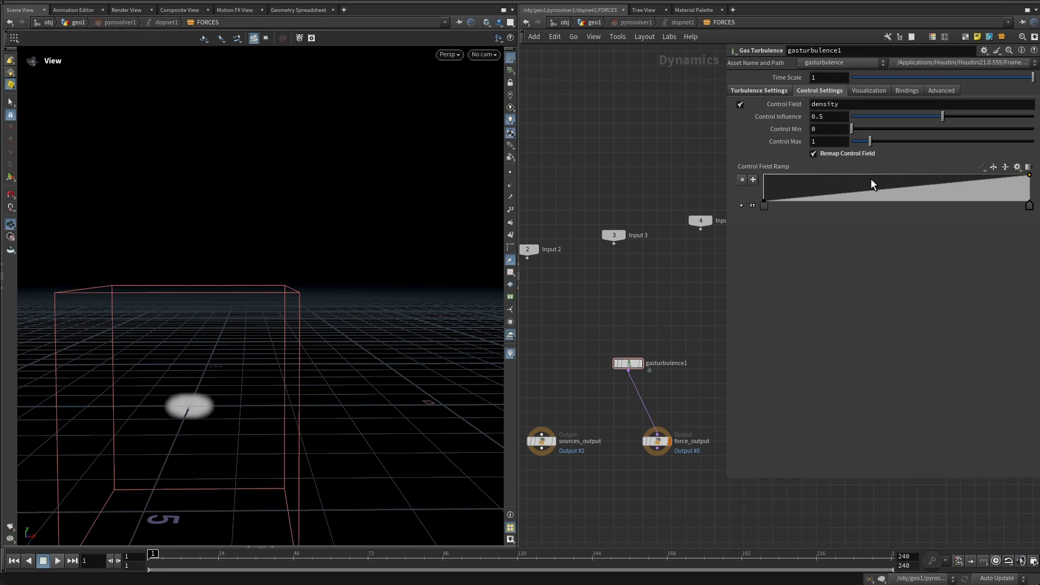
Apply the Hill preset to the Gas Turbulence Control Field Ramp.
click(1017, 167)
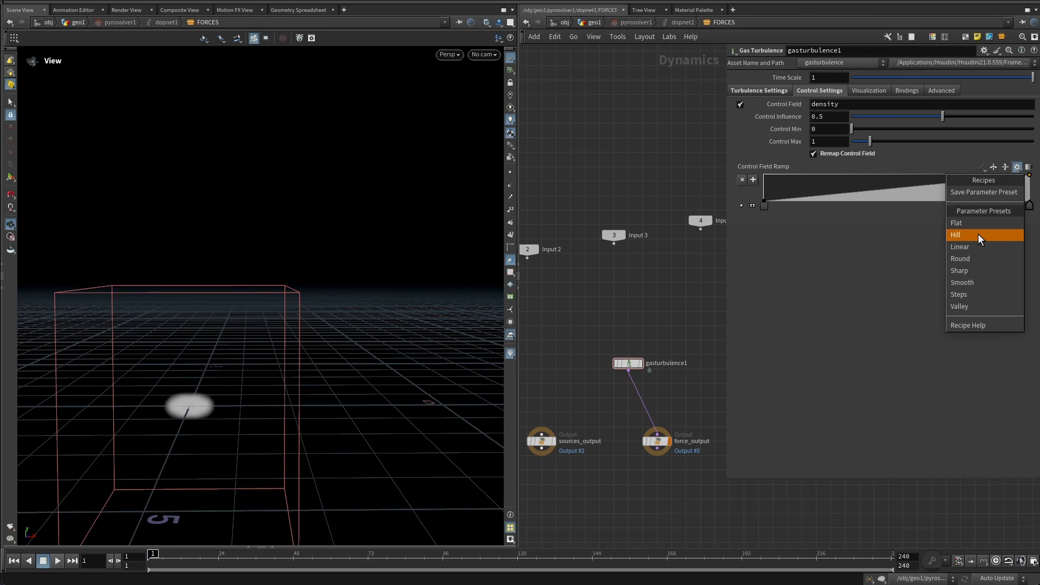
click(979, 239)
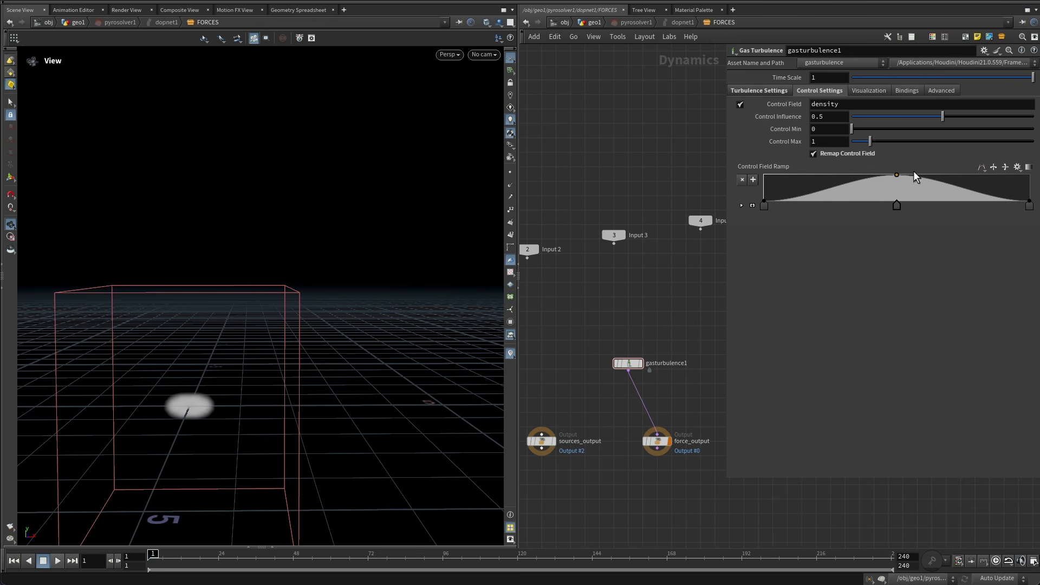
middle_drag(717, 340, 678, 292)
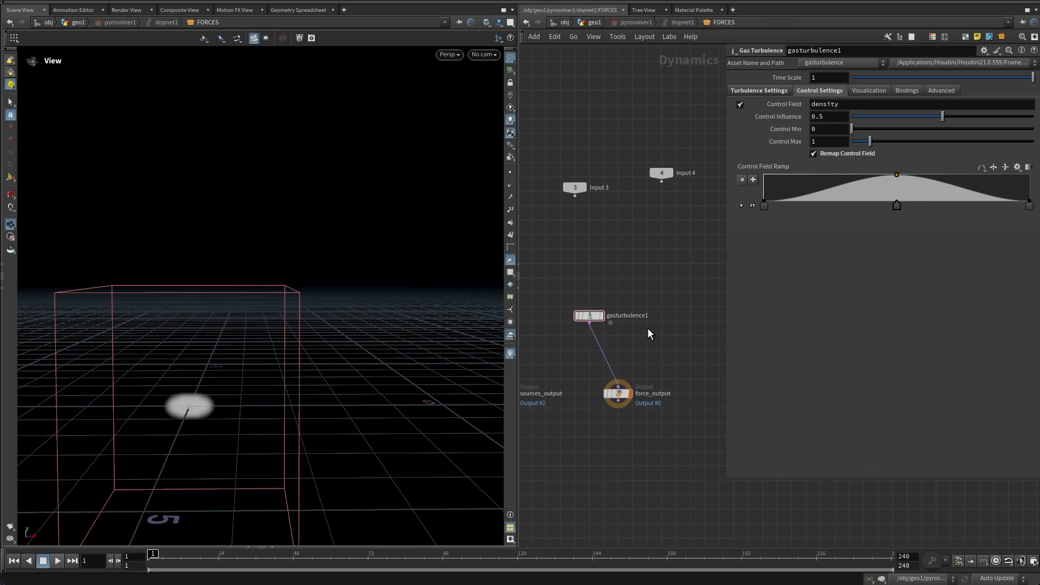
Add a Gas Vortex Confinement node to the forces network beside the Gas Turbulence node.
key(Tab)
text(vortex)
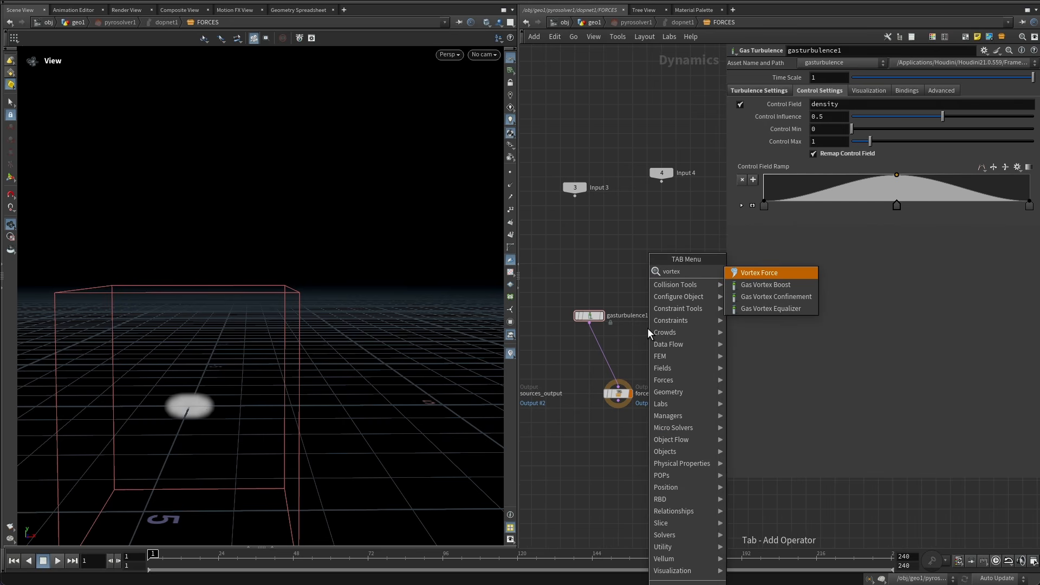
key(Down)
key(Down)
key(Return)
click(648, 327)
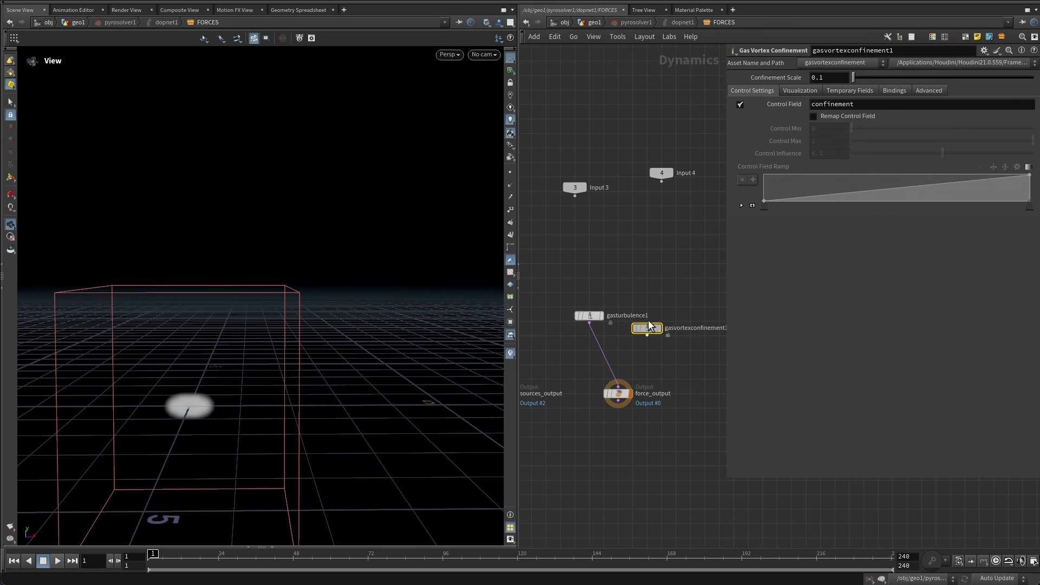
drag(648, 327, 670, 311)
Add a Merge node combining Gas Turbulence and Gas Vortex Confinement and feeding force_output.
key(Tab)
text(merge)
key(Return)
click(642, 348)
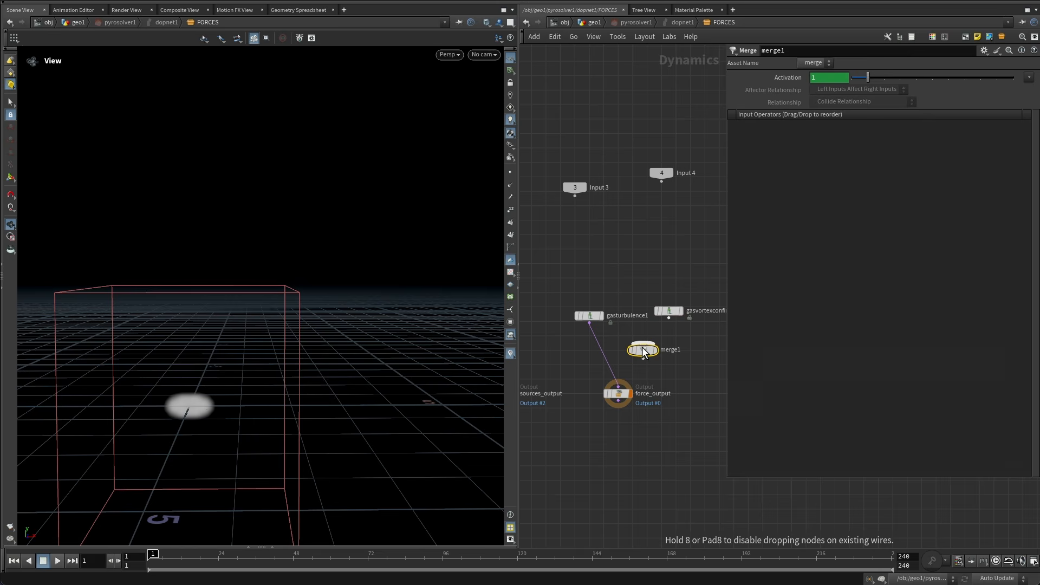
drag(643, 352, 667, 316)
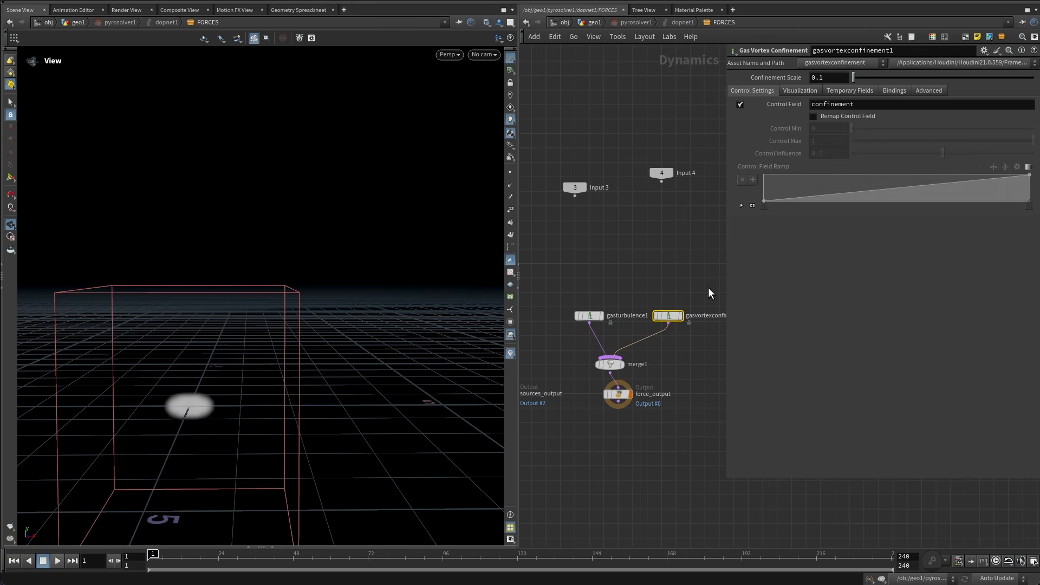
Set the Gas Vortex Confinement Confinement Scale to 5.
click(826, 78)
text(5)
key(Return)
Return to the geo1 network and play the simulation to review the added forces.
click(594, 21)
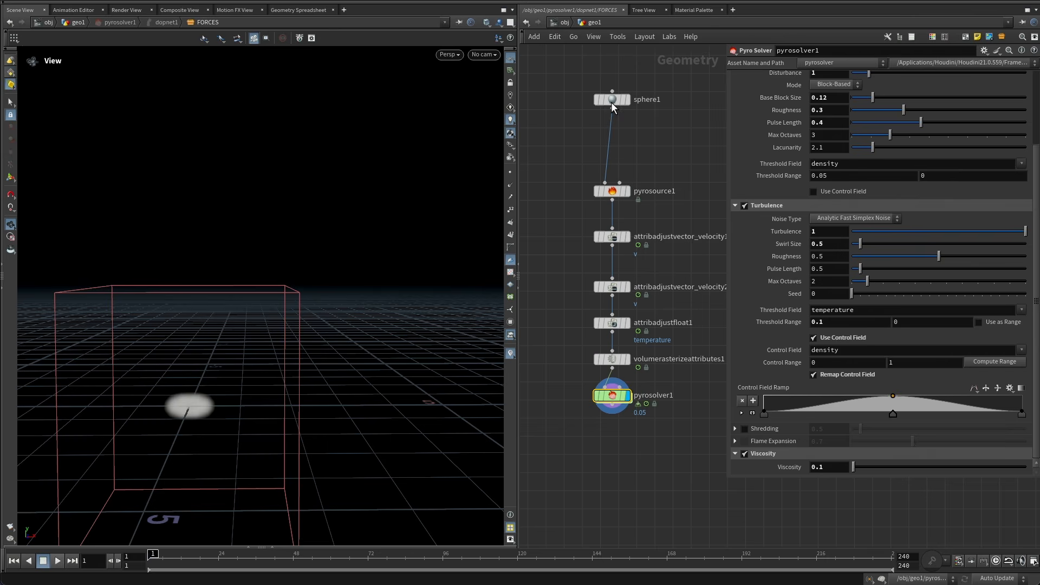
key(Up)
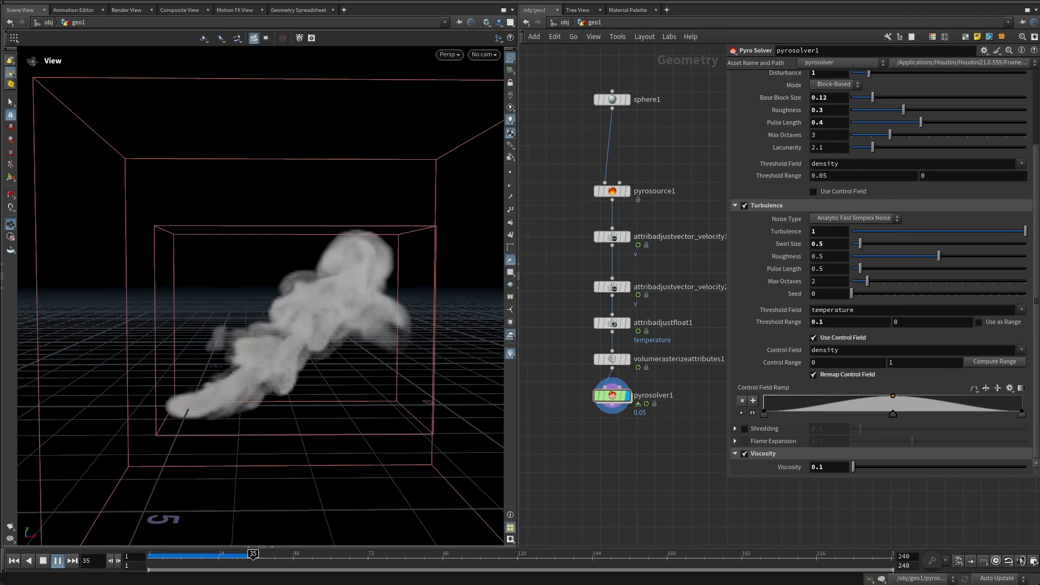
mouse_move(266, 560)
mouse_down()
mouse_move(173, 562)
mouse_move(257, 561)
mouse_up()
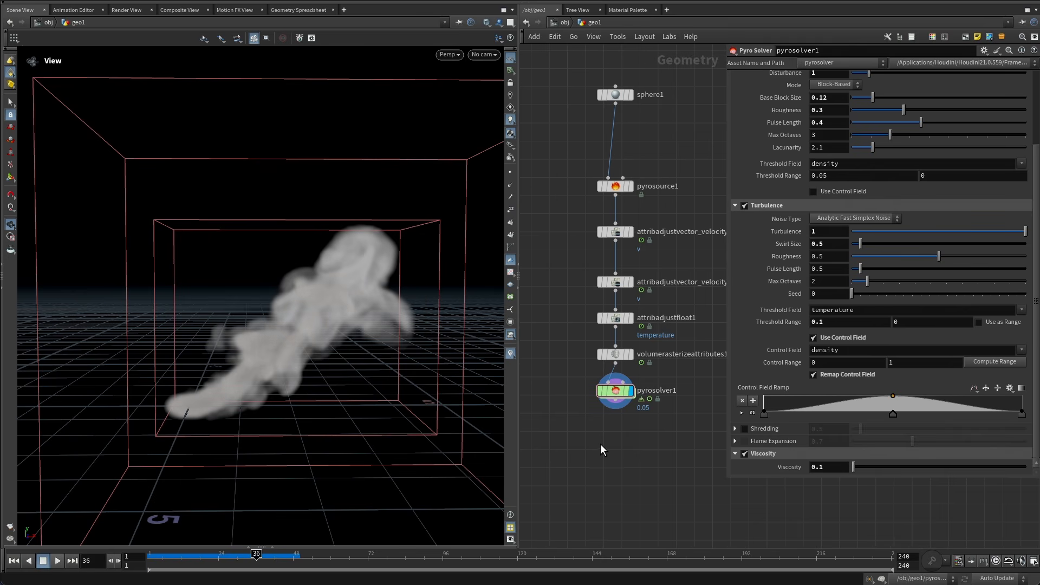
drag(646, 486, 612, 386)
middle_drag(636, 456, 636, 422)
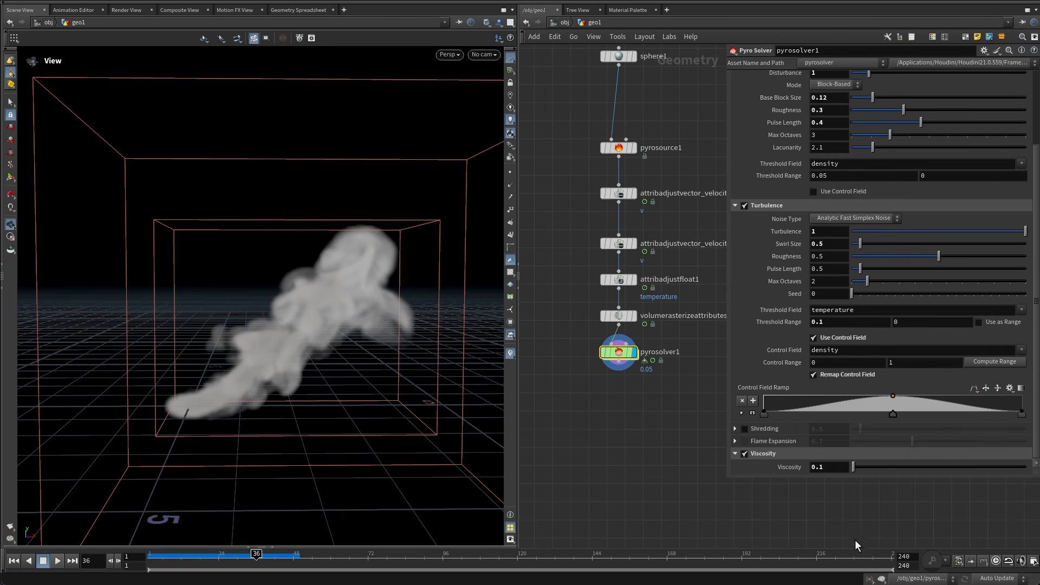
Set the timeline end frame to 48 and scrub through the simulation.
double_click(906, 566)
text(48)
key(Return)
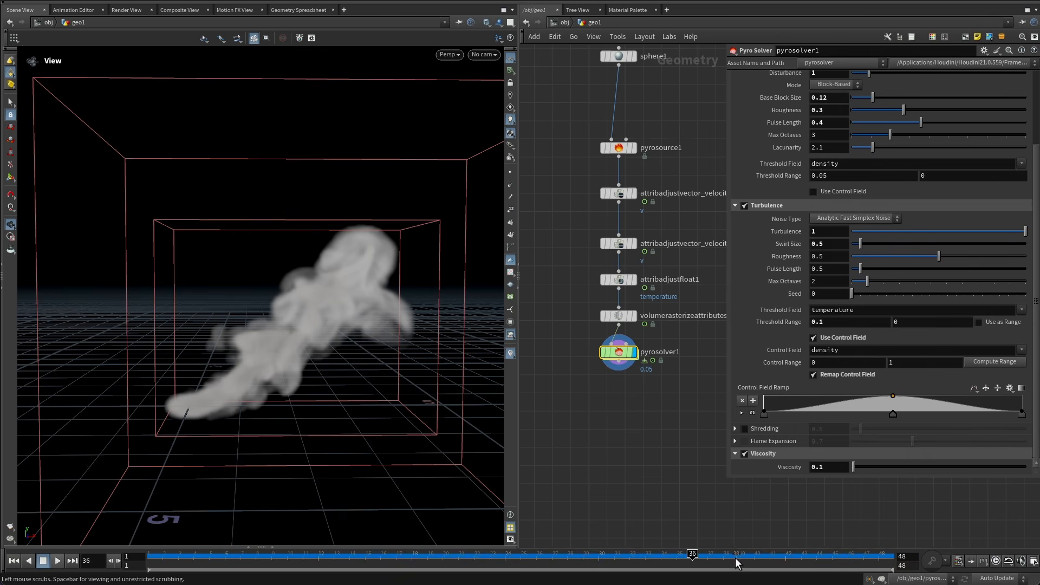
drag(729, 555, 903, 558)
drag(791, 566, 754, 564)
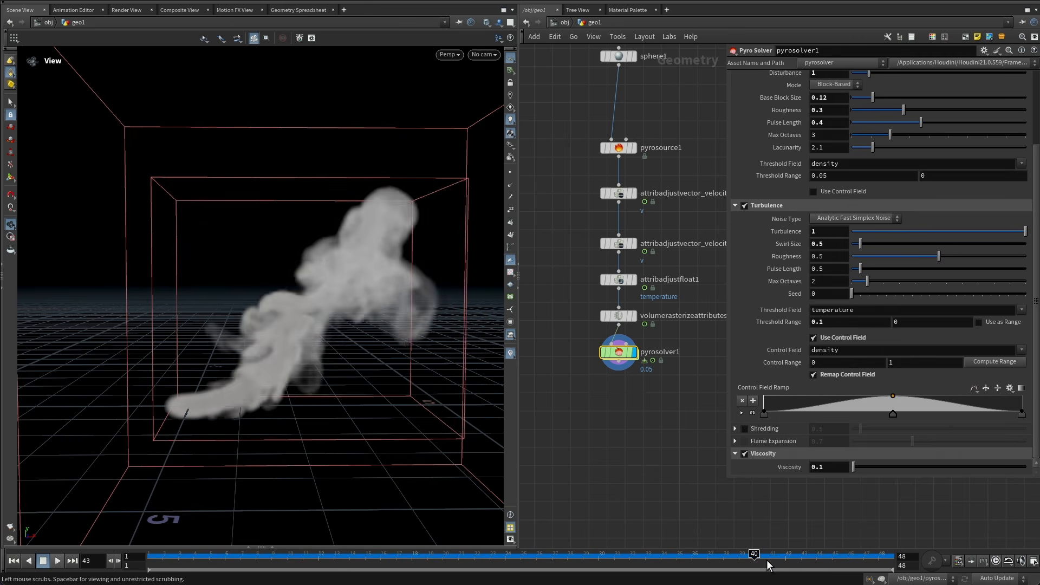
Switch the viewport display mode to Smooth Shaded.
click(486, 22)
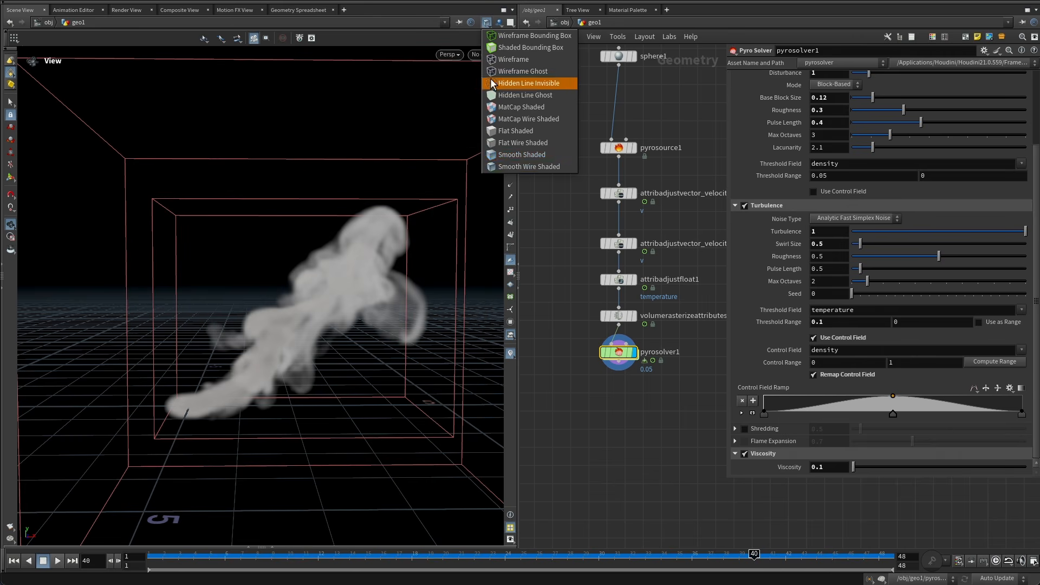
click(513, 157)
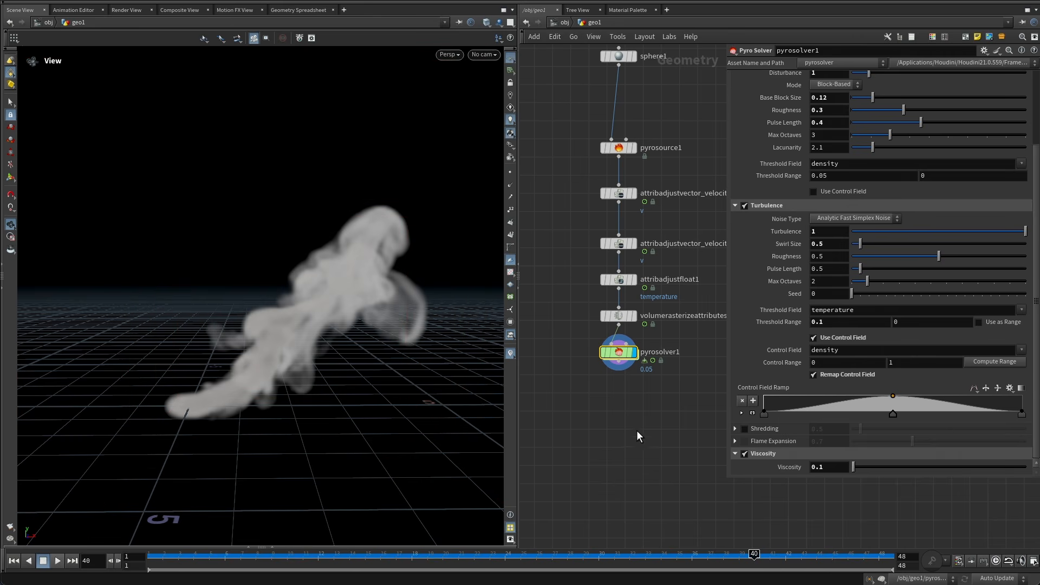
Increase the smoke Density Scale on the pyro solver's Look settings.
mouse_move(636, 430)
middle_down()
mouse_move(599, 374)
mouse_move(624, 362)
middle_up()
drag(623, 349, 585, 276)
scroll(782, 209, up, 5)
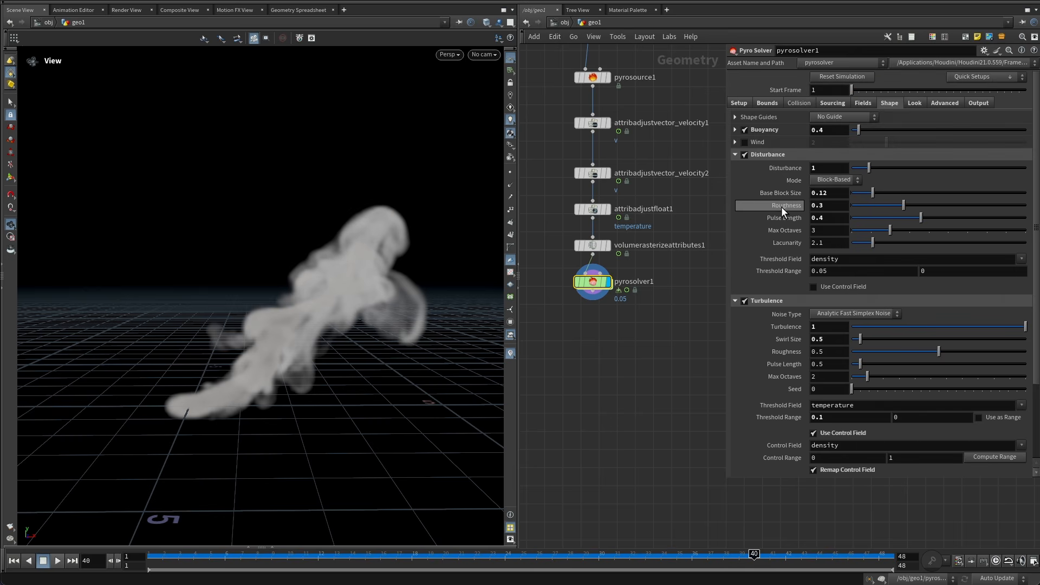
click(913, 101)
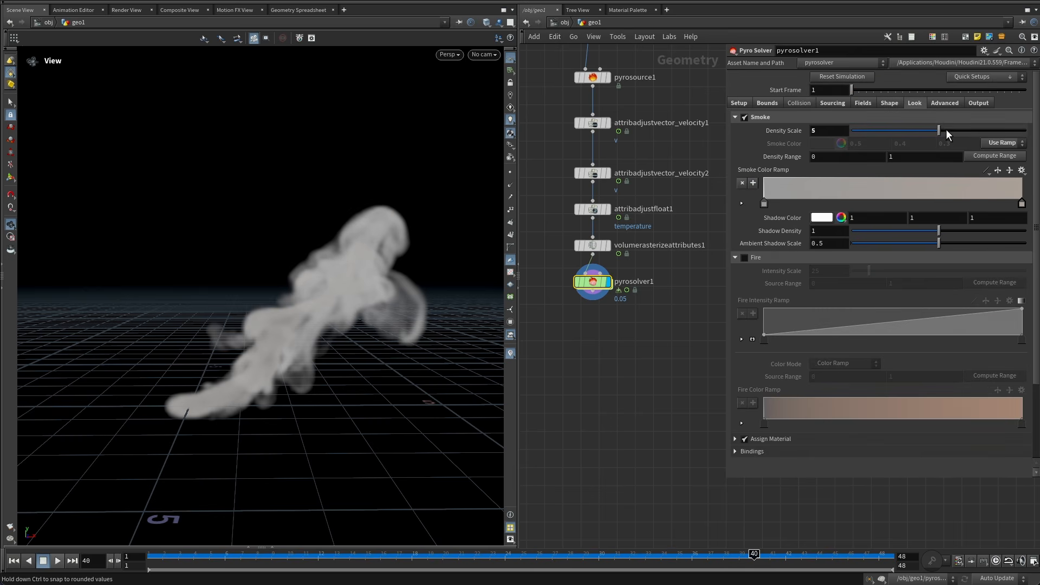
drag(944, 132, 1028, 131)
Disable Hourglass Filtering in the pyro solver's Advanced settings.
click(946, 102)
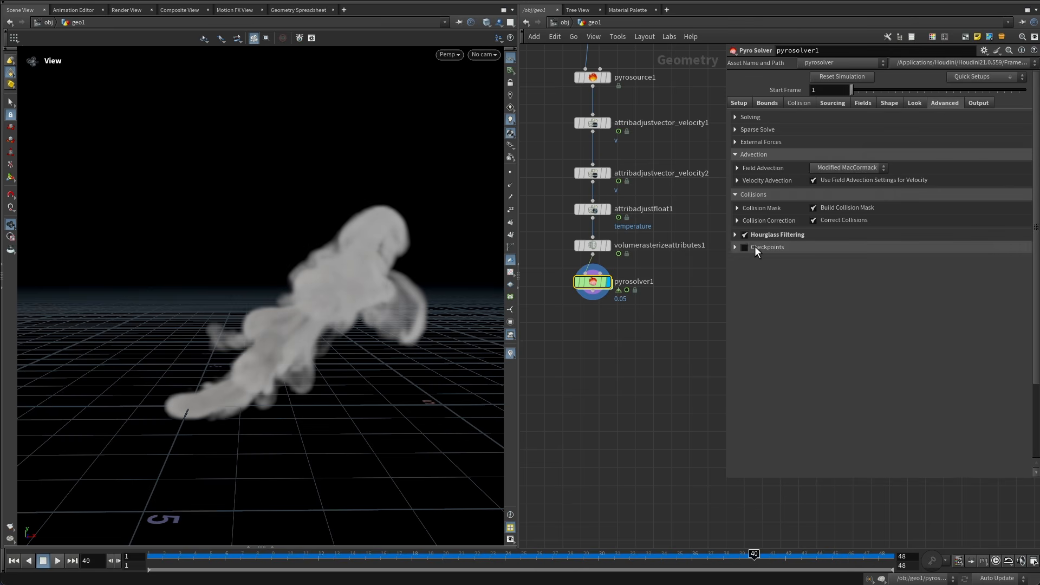
click(746, 235)
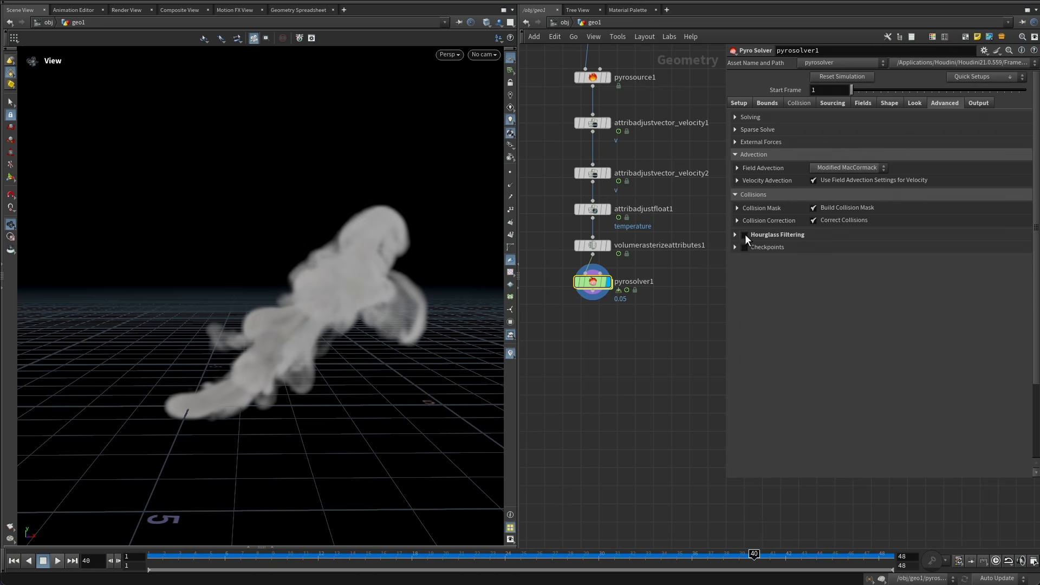
Replay the simulation from the first frame to review the result.
drag(168, 555, 42, 561)
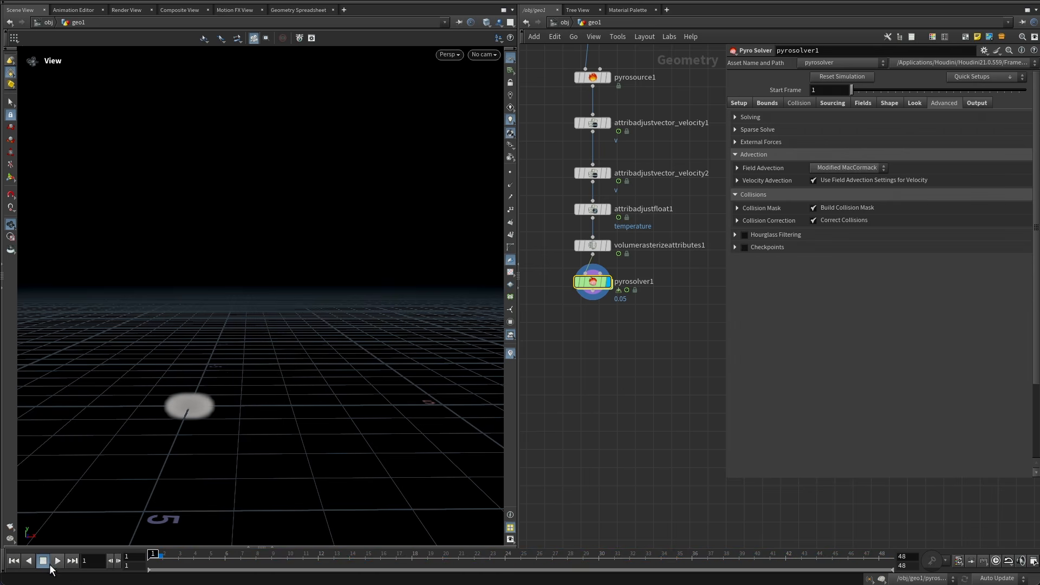
click(55, 562)
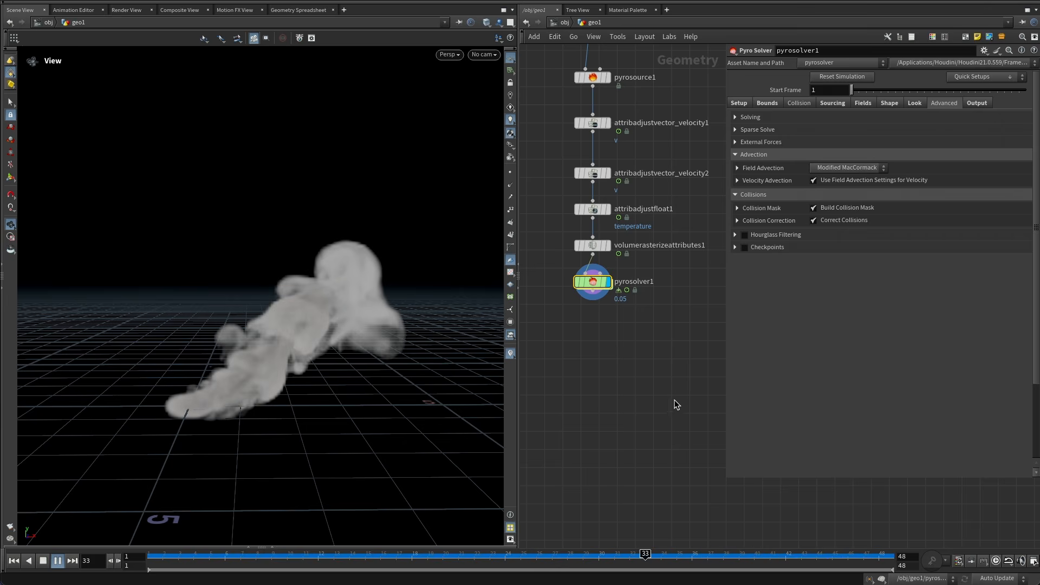
mouse_move(195, 556)
mouse_down()
mouse_move(170, 556)
mouse_move(816, 556)
mouse_up()
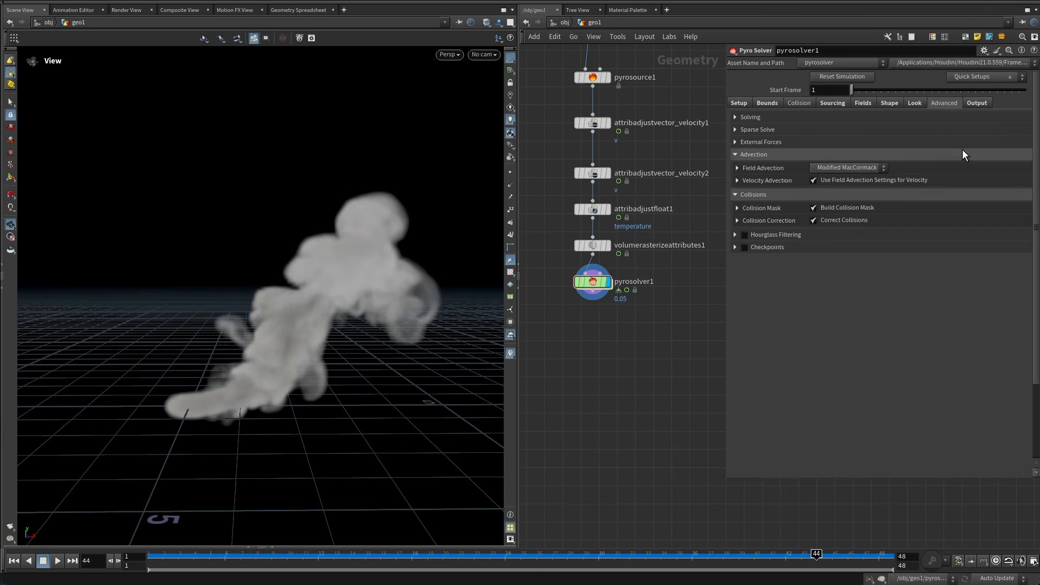
Limit exported fields to density and vel by disabling Cd, flame and temperature in the Output settings.
click(978, 103)
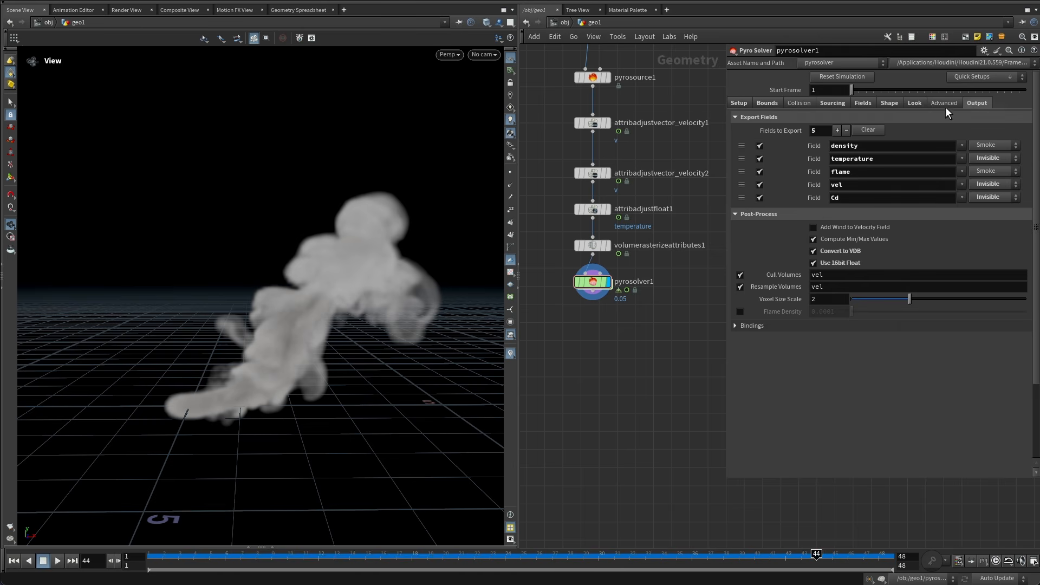
click(760, 198)
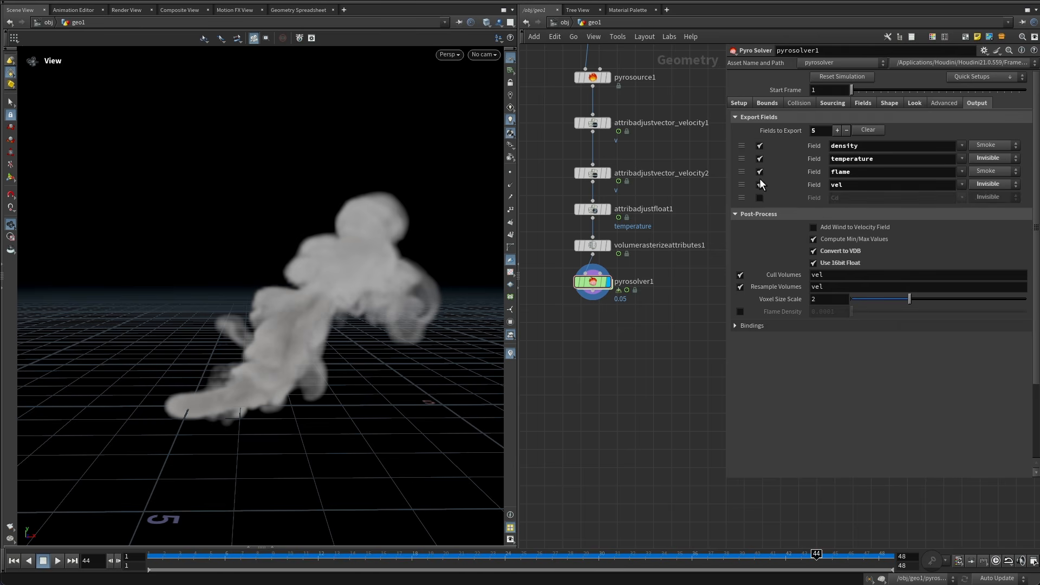
click(760, 171)
click(759, 159)
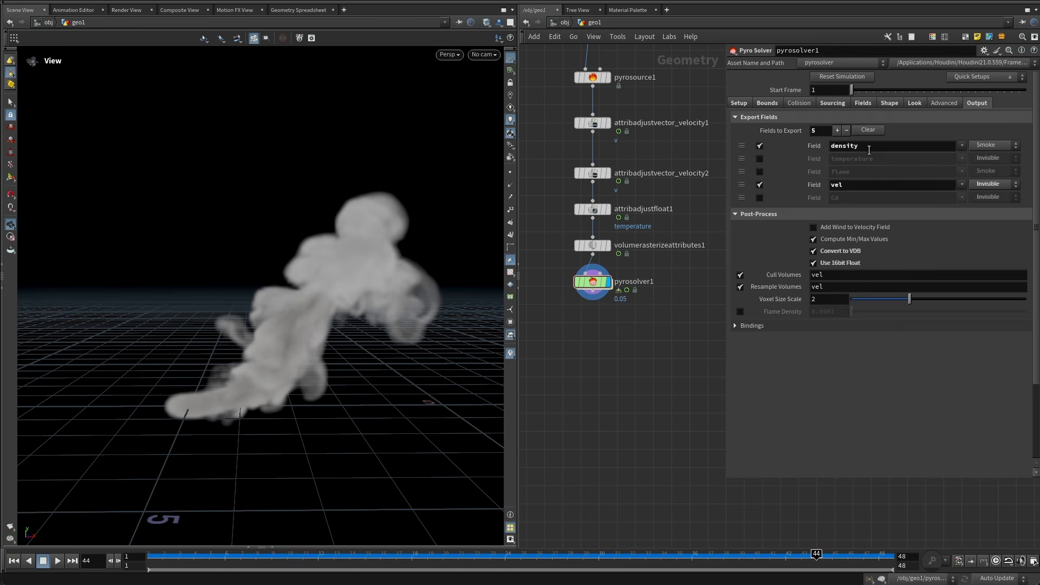
click(848, 186)
Turn off Cull Volumes, Resample Volumes and Compute Min/Max Values in the Post-Process settings.
click(740, 275)
click(740, 287)
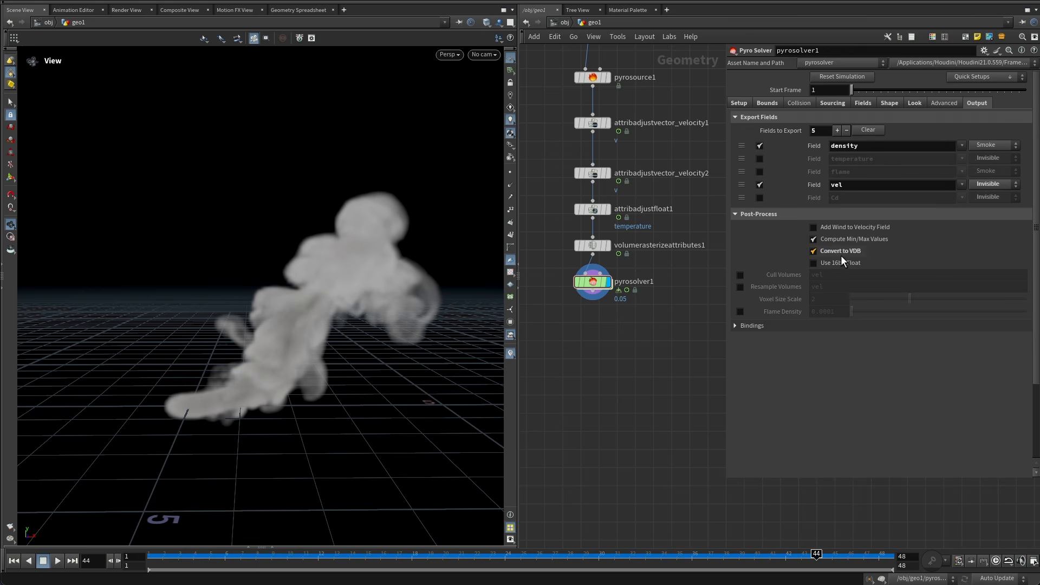
click(844, 239)
Scrub the timeline and orbit the viewport to inspect the smoke shape.
mouse_move(619, 364)
middle_down()
mouse_move(629, 301)
mouse_move(656, 260)
middle_up()
mouse_move(611, 322)
middle_down()
mouse_move(625, 292)
mouse_move(612, 366)
middle_up()
drag(660, 312, 631, 214)
middle_drag(645, 313, 647, 368)
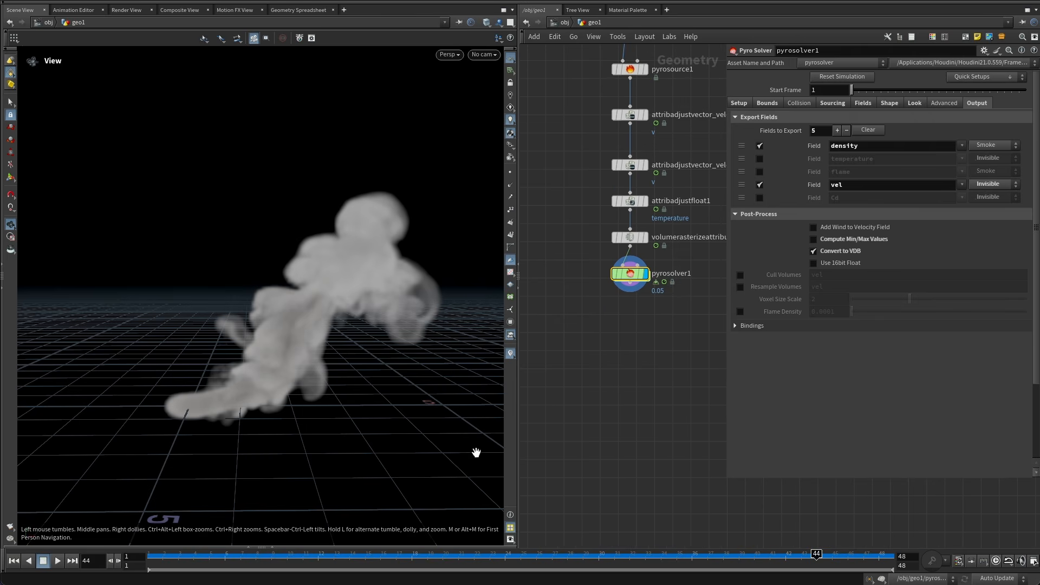
drag(440, 554, 776, 552)
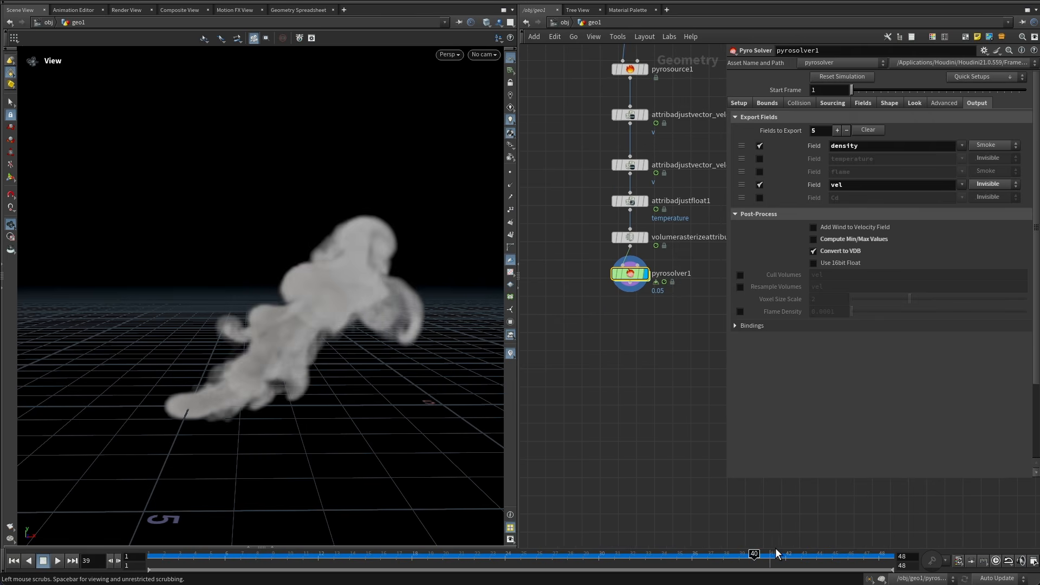
drag(348, 387, 320, 352)
middle_drag(320, 353, 316, 360)
right_drag(315, 360, 286, 364)
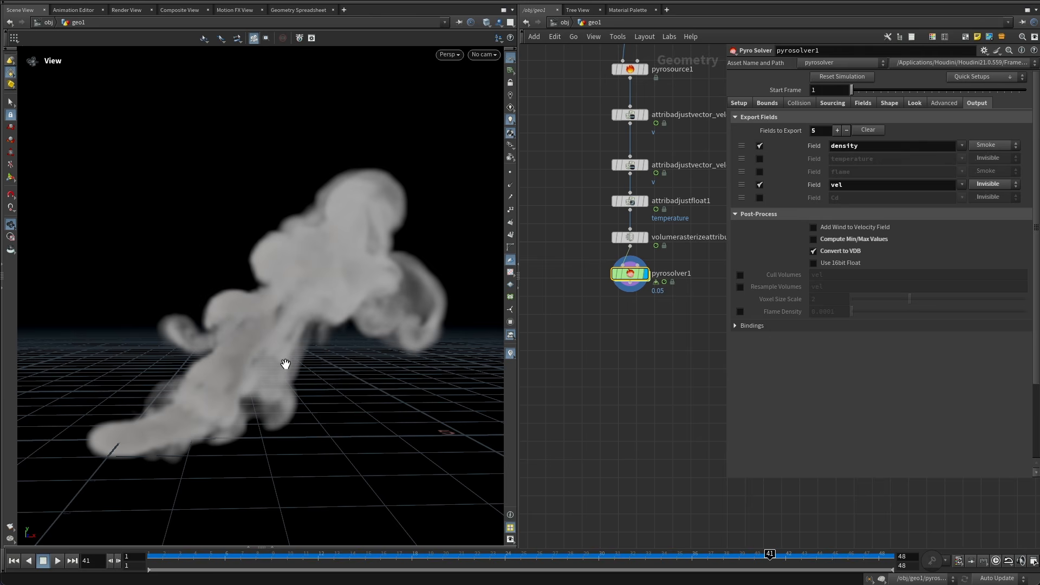
Add a Scatter node branching off sphere1 beside the pyro chain.
middle_drag(640, 341, 610, 359)
scroll(615, 371, down, 3)
scroll(609, 336, up, 2)
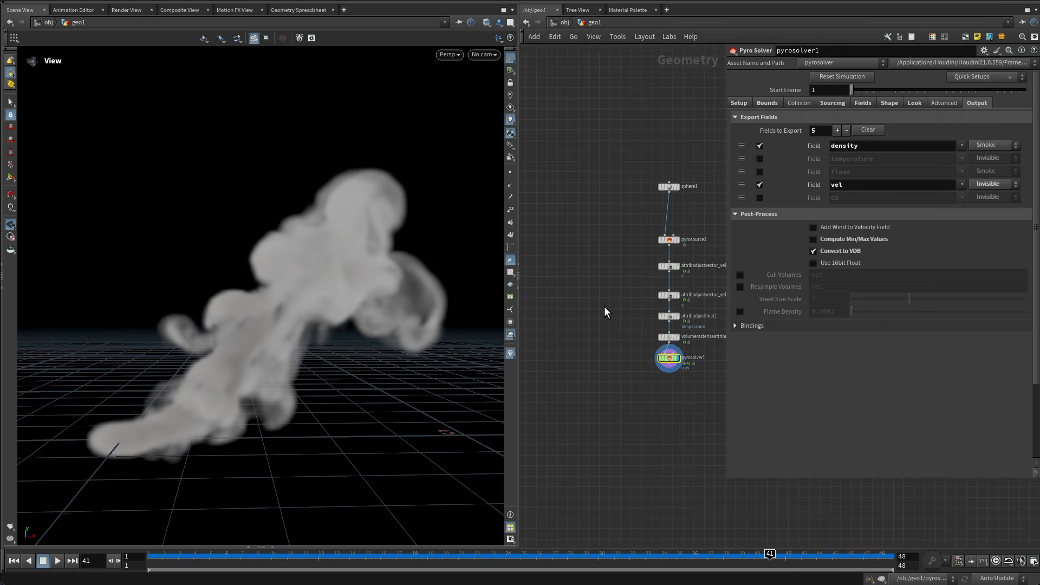
drag(683, 170, 596, 176)
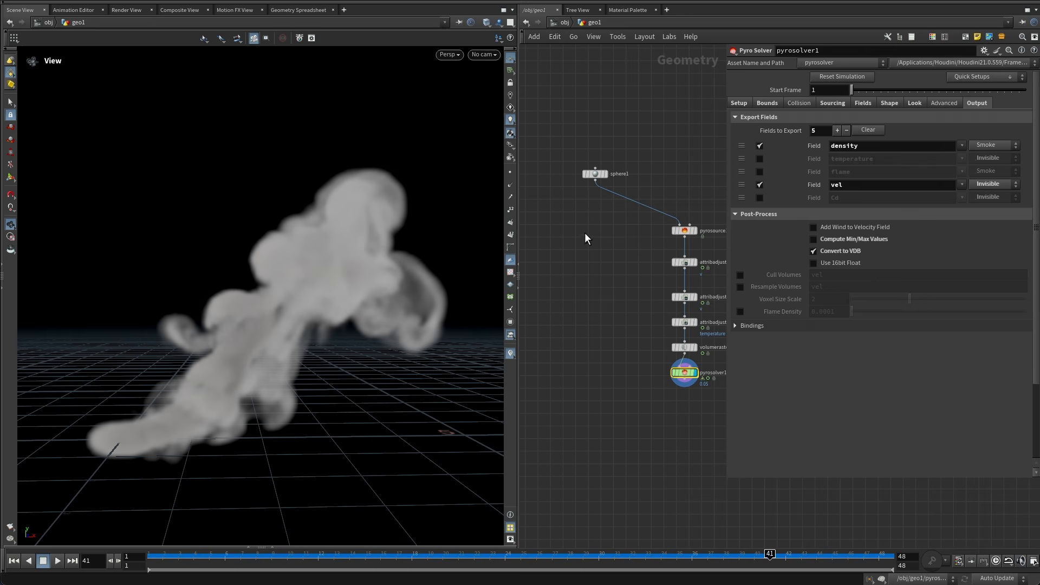
click(595, 180)
key(Tab)
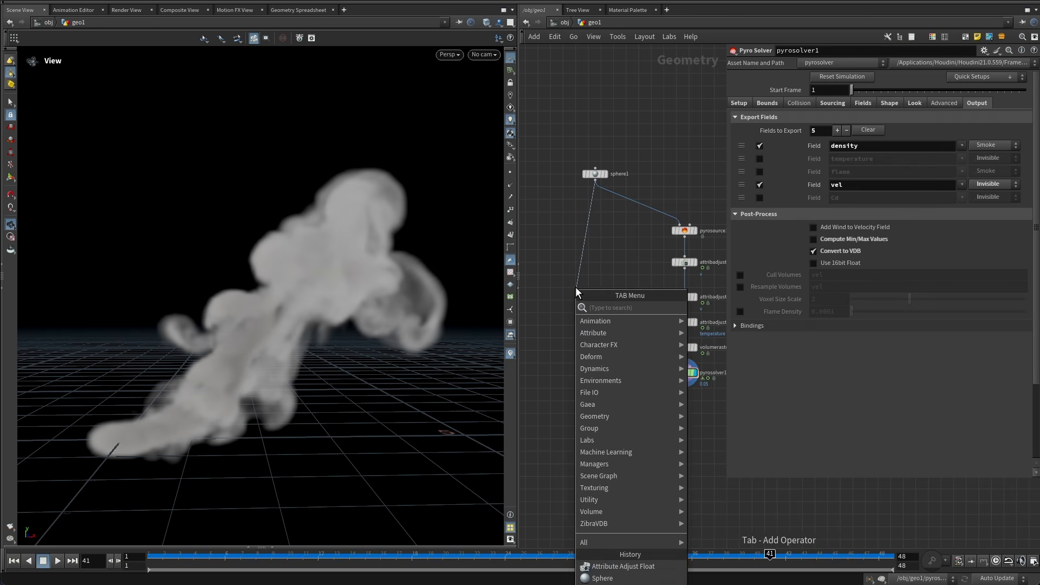
text(scatter)
key(Return)
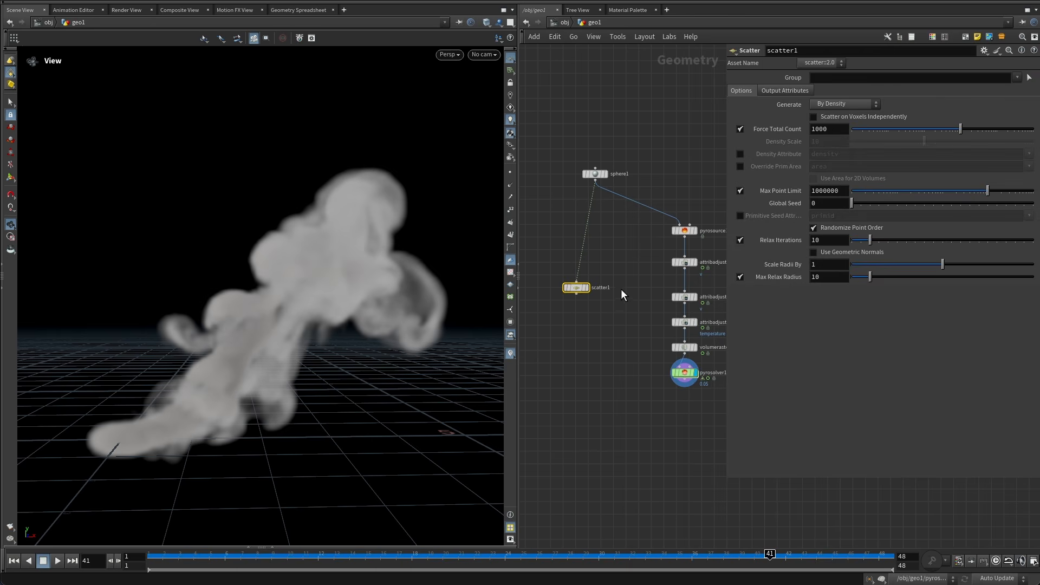
click(586, 287)
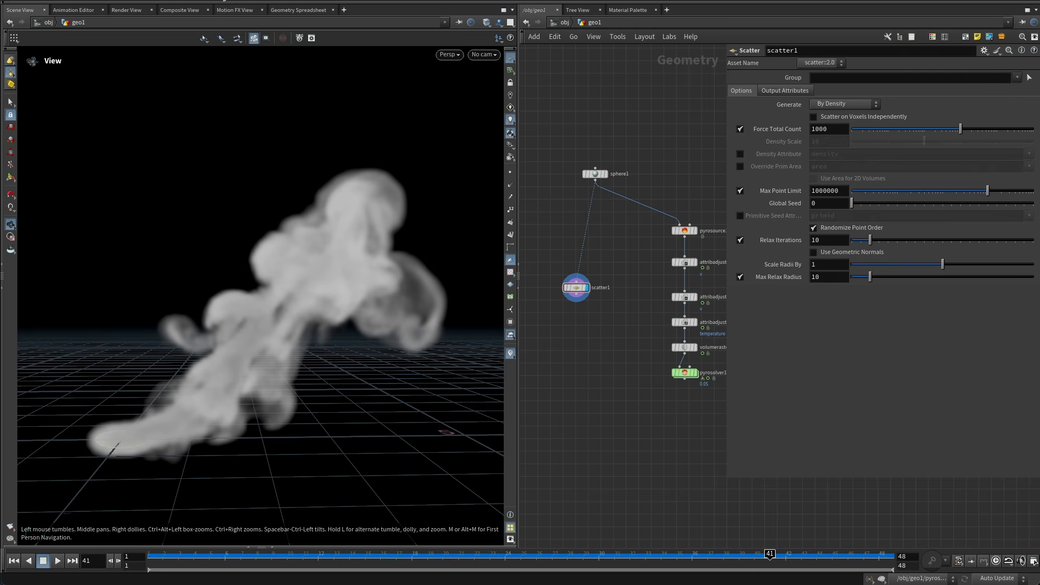
Reload the current desktop and go back inside geo1 to view the scattered points.
click(249, 1)
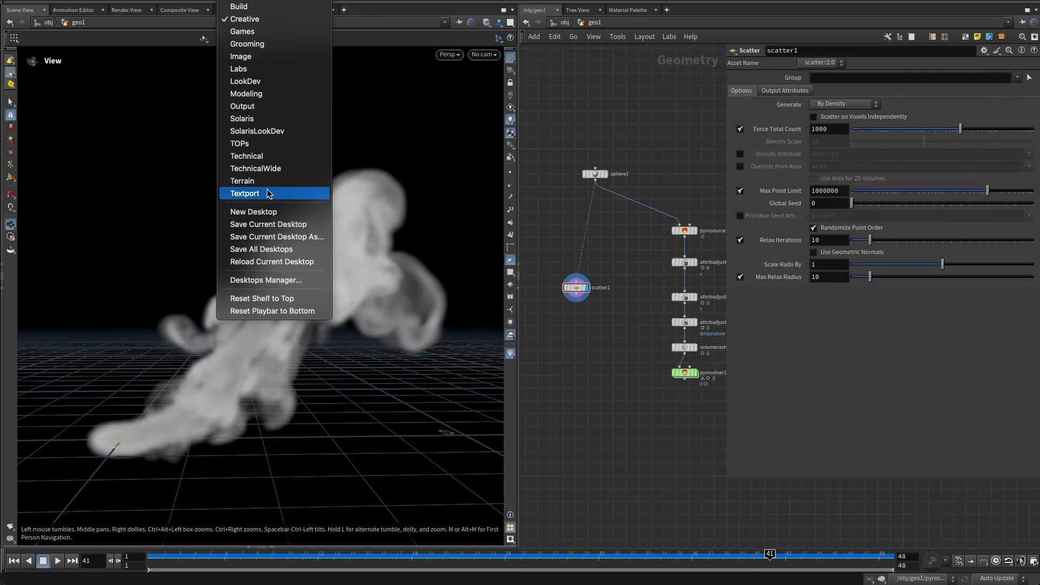
click(286, 262)
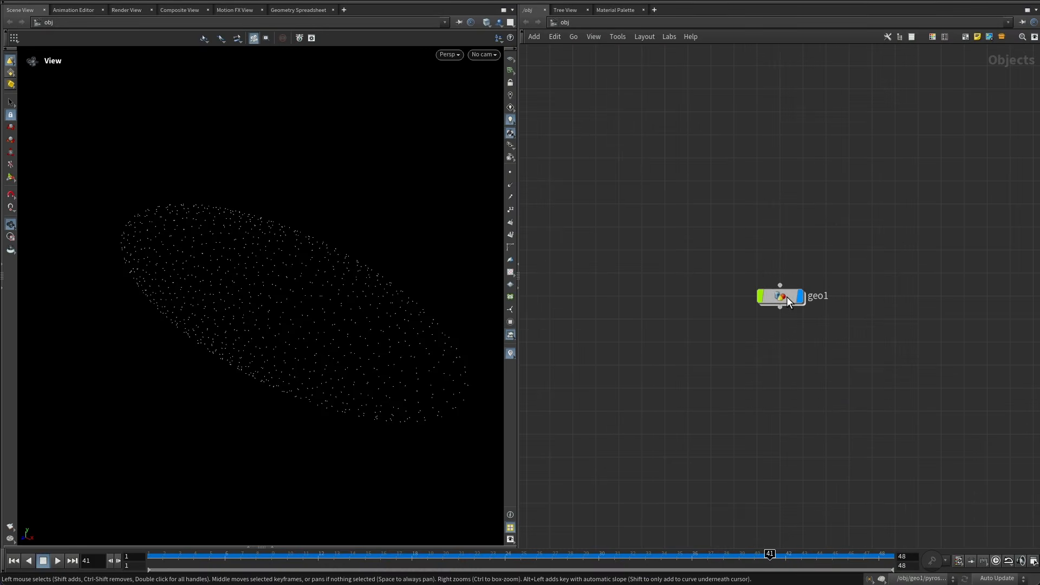
double_click(786, 296)
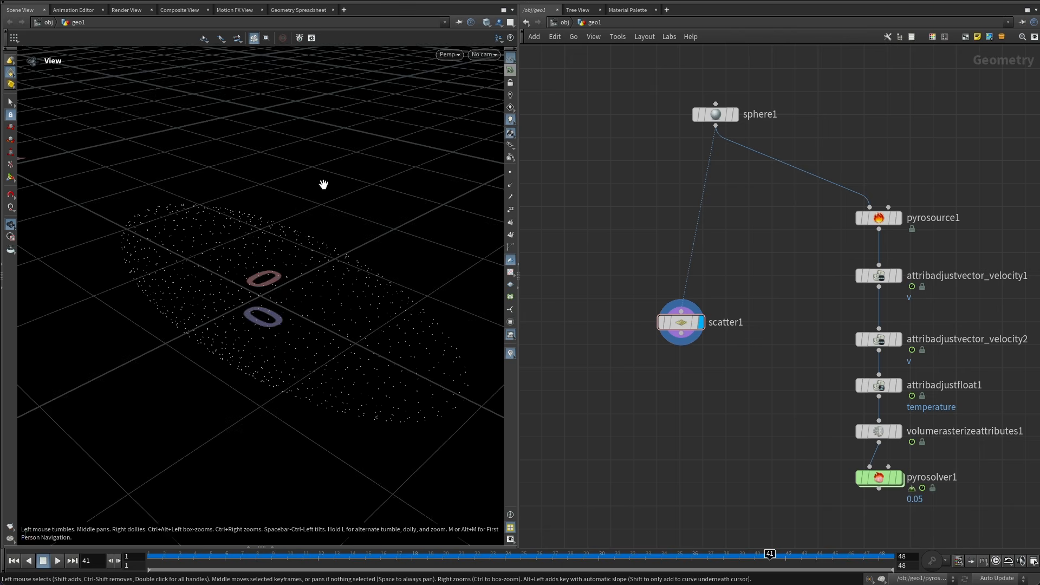
right_drag(323, 185, 280, 232)
drag(279, 232, 352, 256)
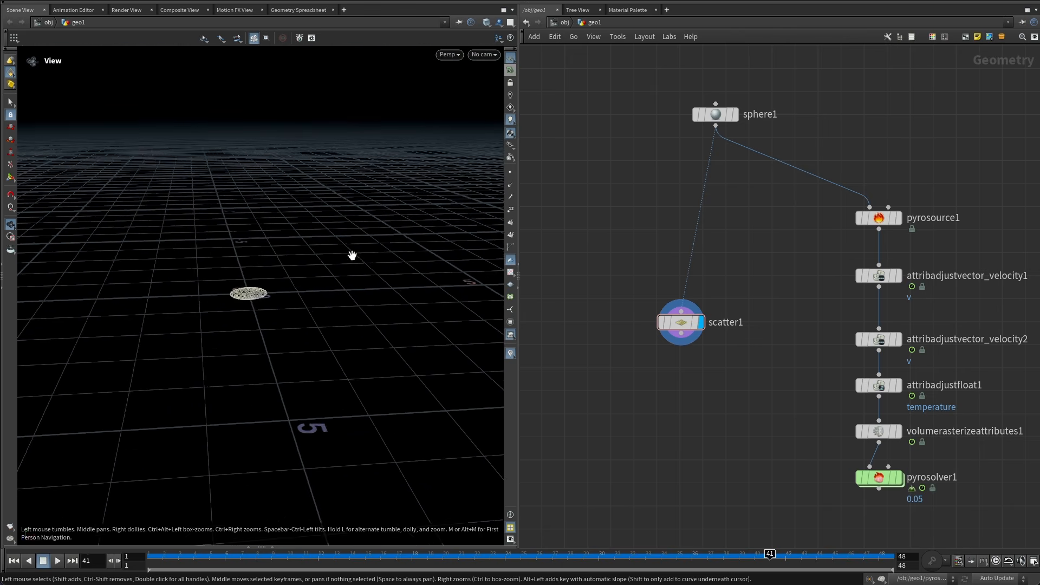
Turn off Relax Iterations on the Scatter node.
middle_drag(352, 256, 315, 267)
drag(631, 279, 769, 400)
right_drag(212, 311, 246, 269)
middle_drag(187, 279, 218, 262)
drag(753, 396, 652, 286)
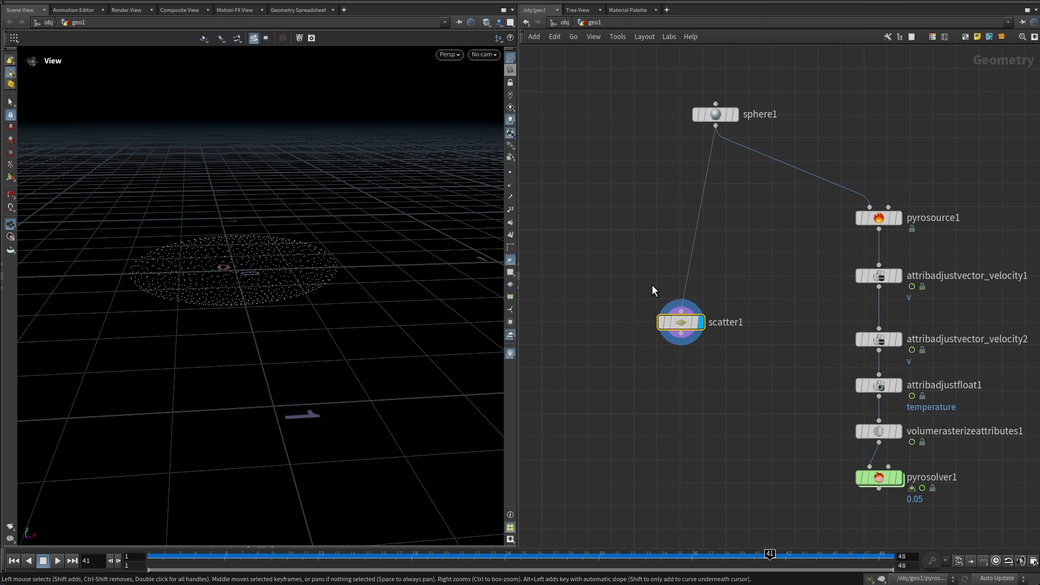
key(p)
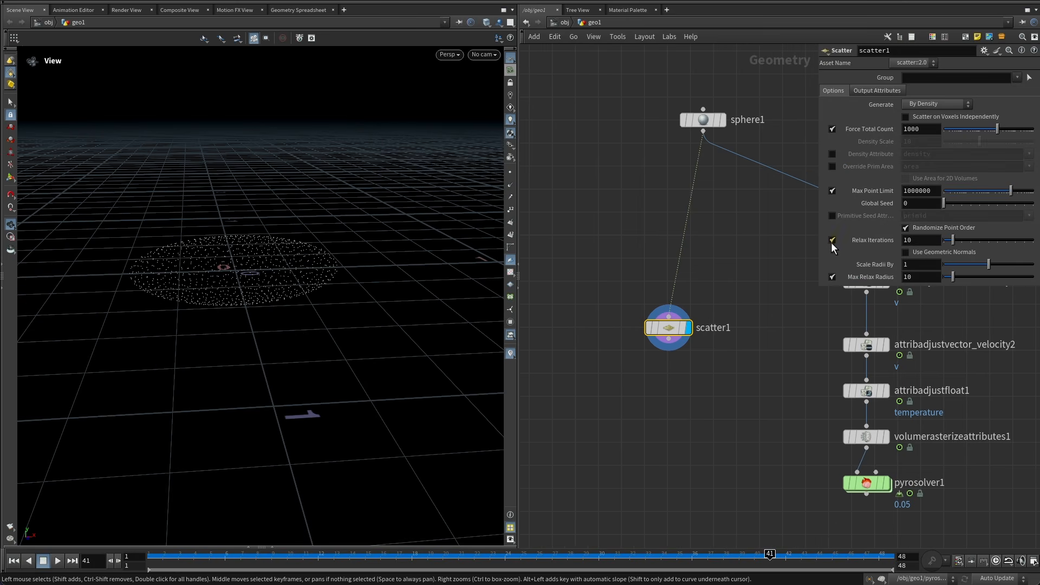
click(832, 240)
middle_drag(733, 240, 730, 262)
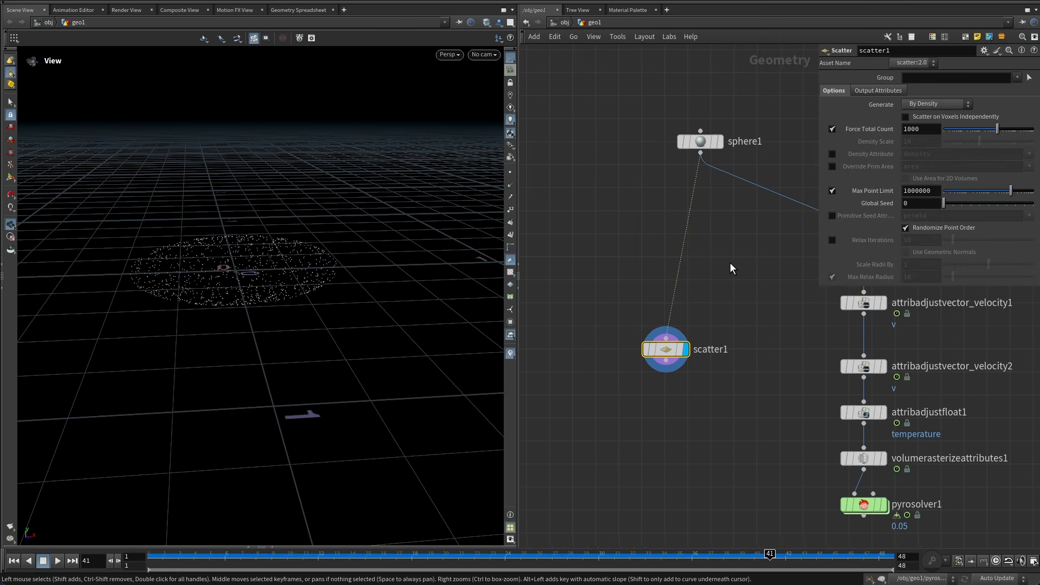
double_click(926, 132)
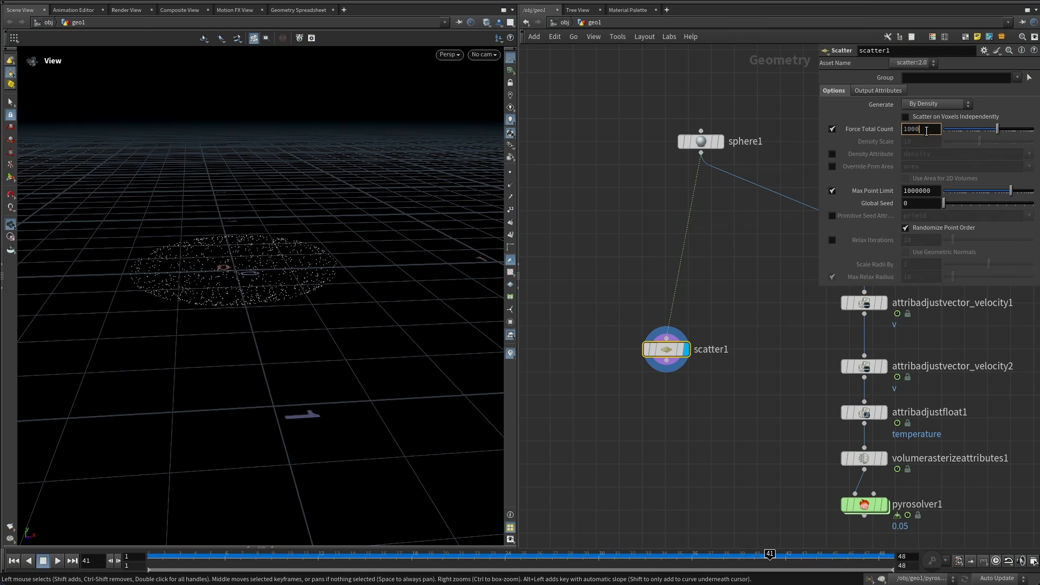
click(919, 129)
click(714, 266)
middle_drag(718, 291, 714, 277)
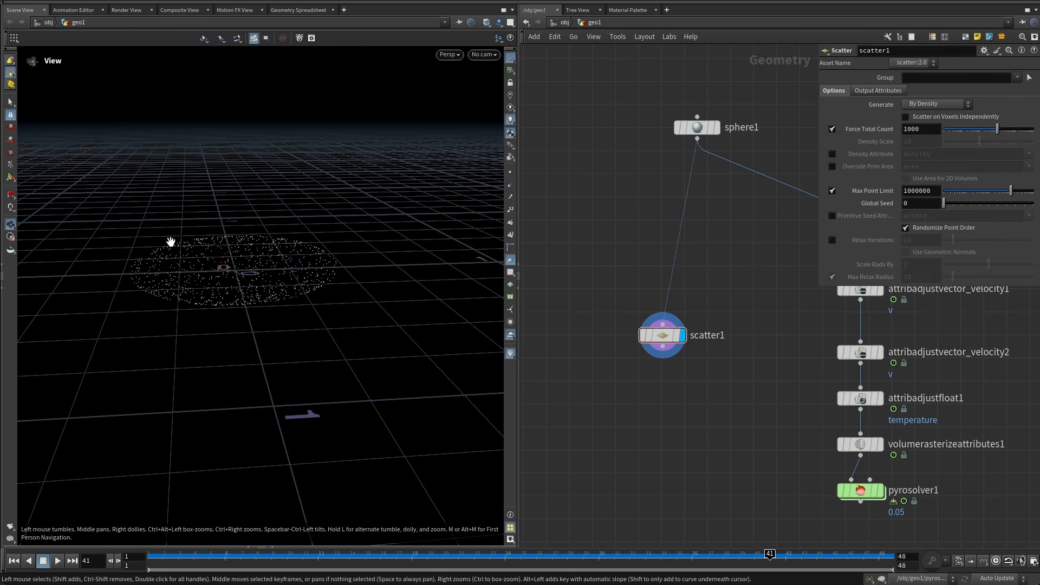
Insert an Attribute Adjust Float node between sphere1 and scatter1.
scroll(243, 251, up, 5)
mouse_move(242, 251)
mouse_down()
mouse_move(228, 246)
mouse_move(235, 262)
mouse_up()
scroll(253, 259, down, 5)
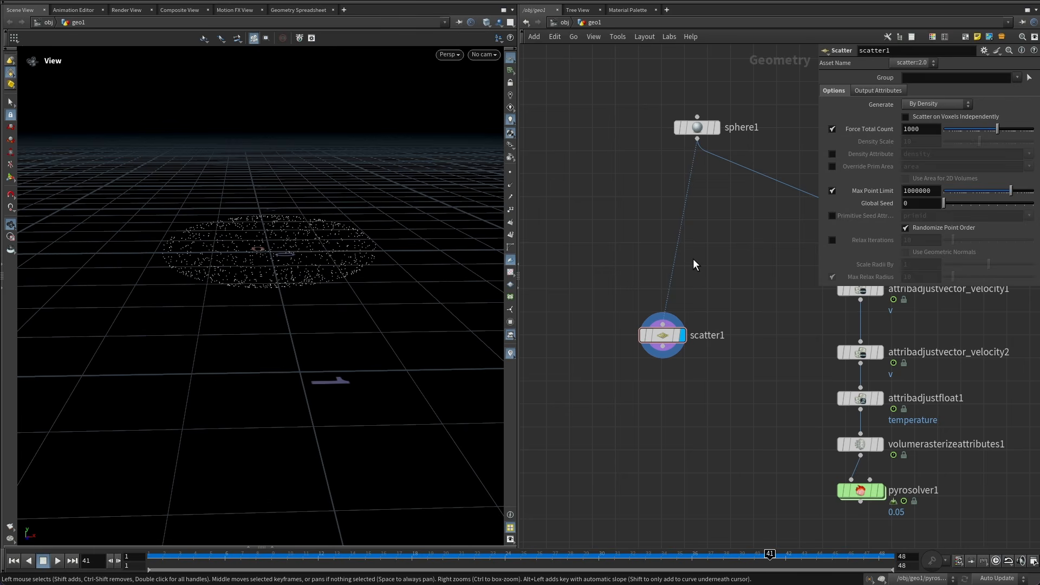
key(Tab)
text(att ad)
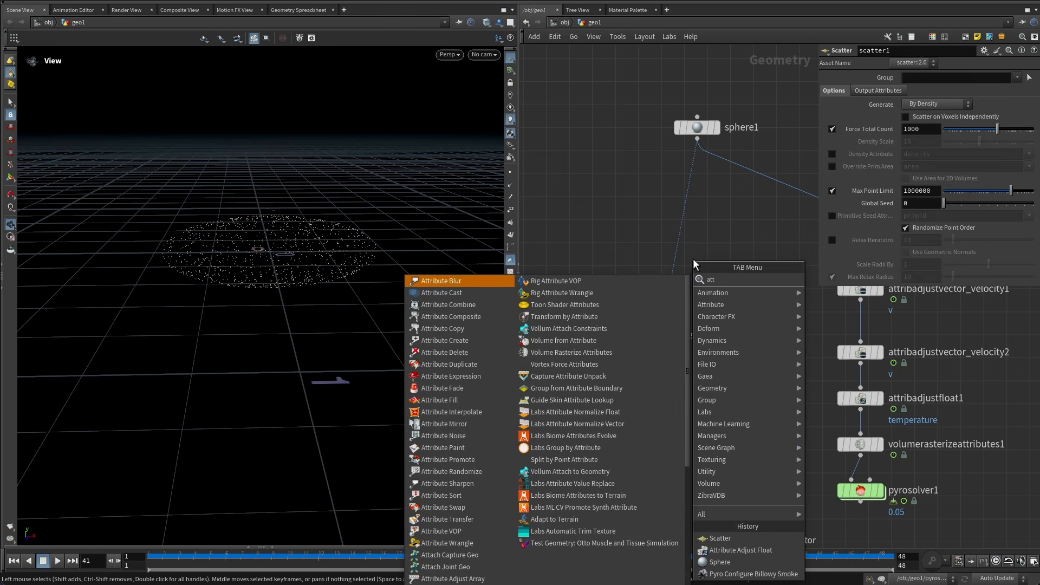
key(Down)
key(Down)
key(Down)
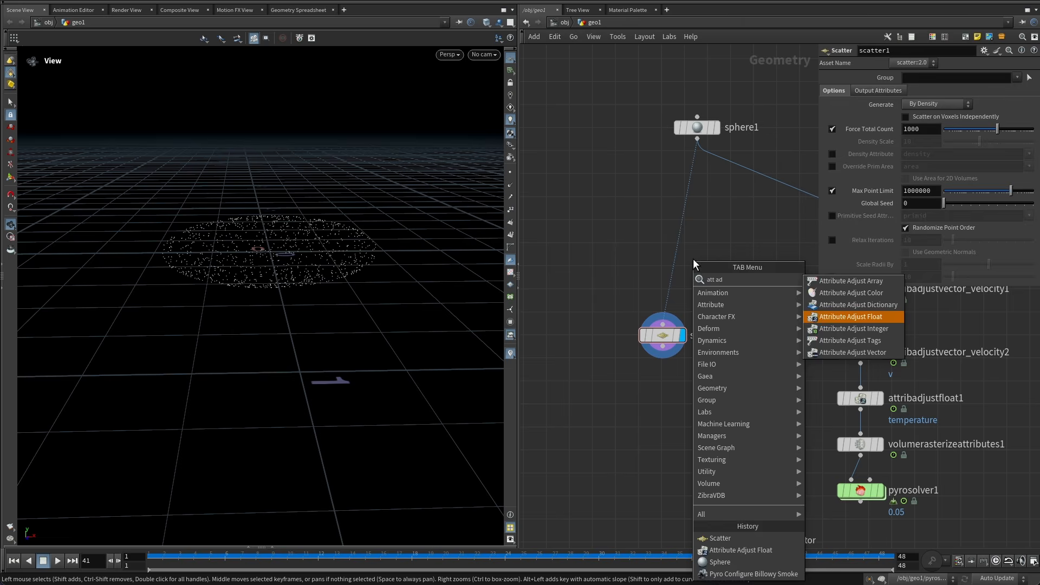
key(Return)
click(677, 252)
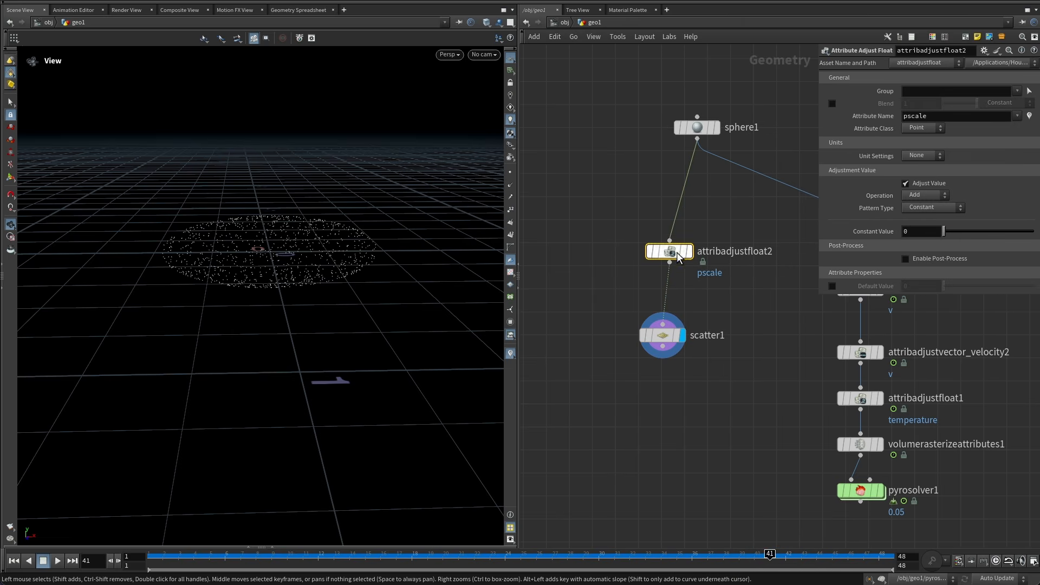
Set the new node's attribute name to density and its pattern type to Noise.
drag(949, 117, 830, 111)
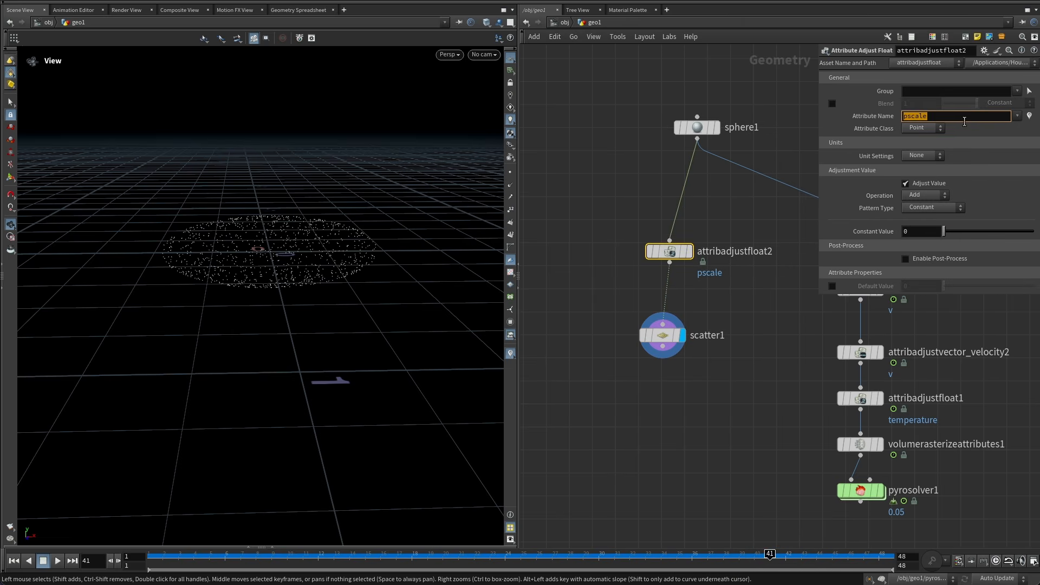
text(density)
key(Return)
click(919, 208)
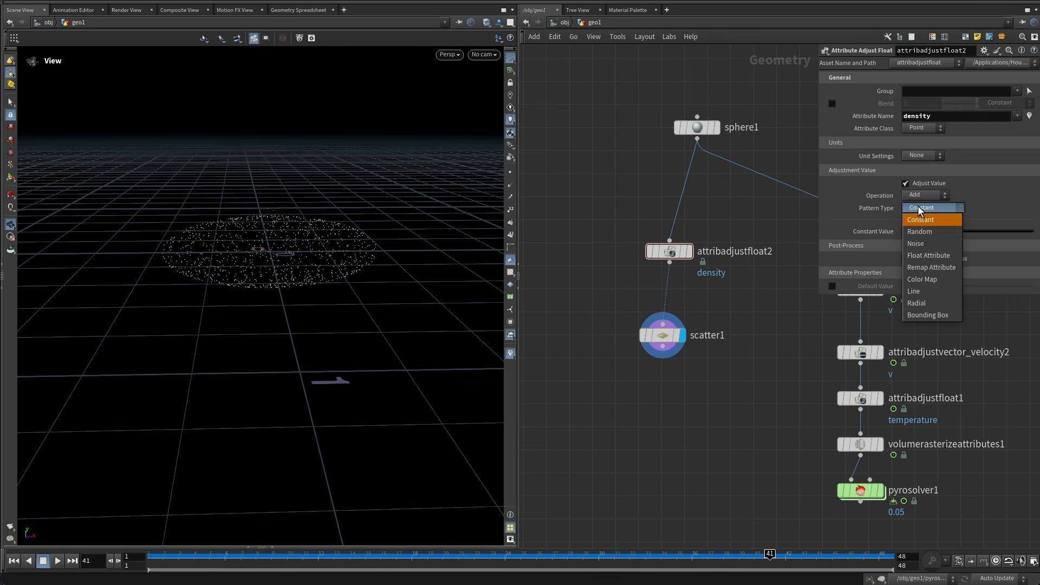
click(923, 245)
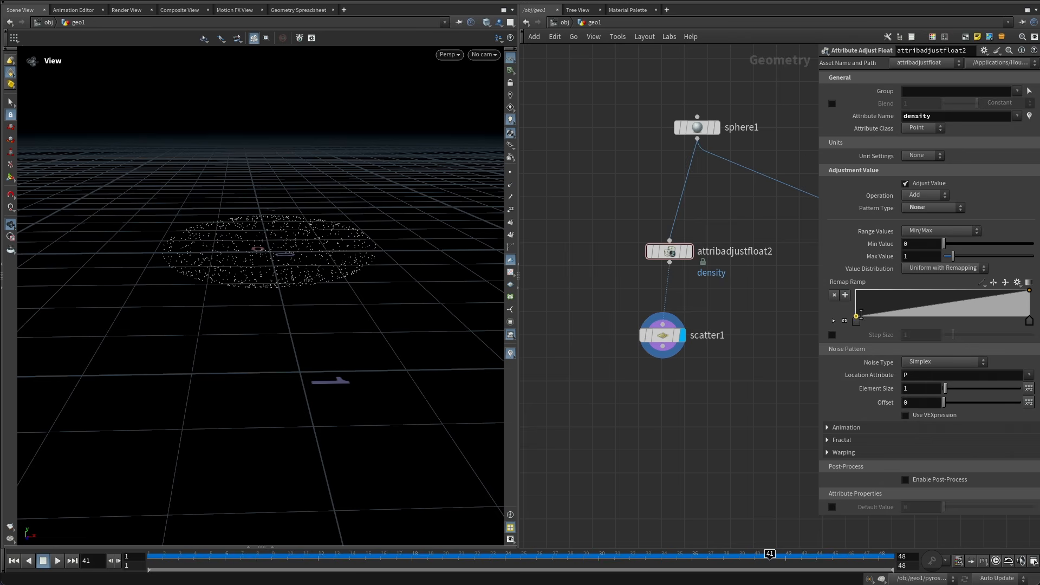
Add a remap ramp point with value 0 and switch the ramp interpolation to B-Spline.
click(961, 307)
drag(961, 324, 994, 323)
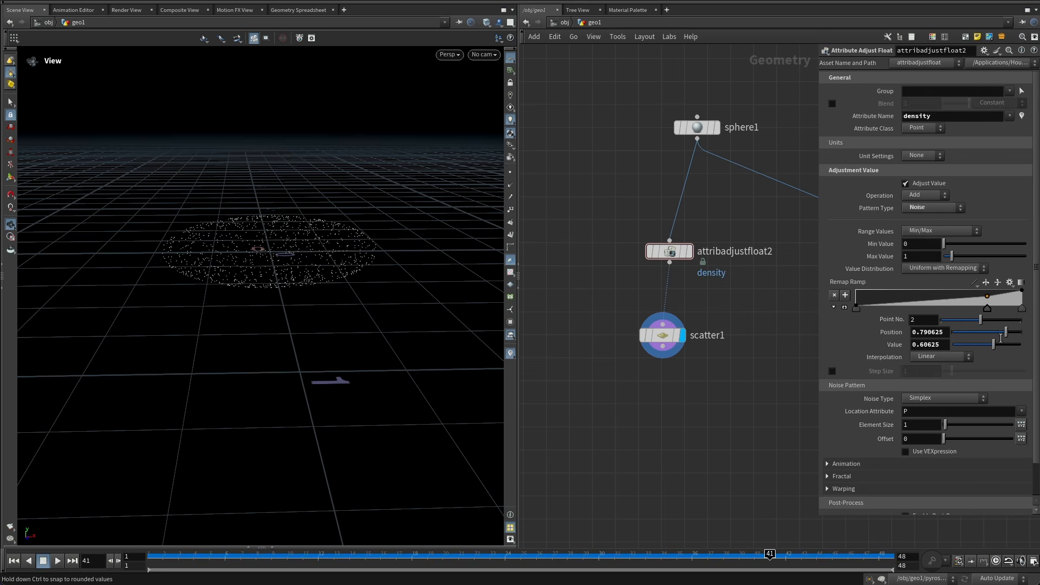
drag(985, 347, 952, 347)
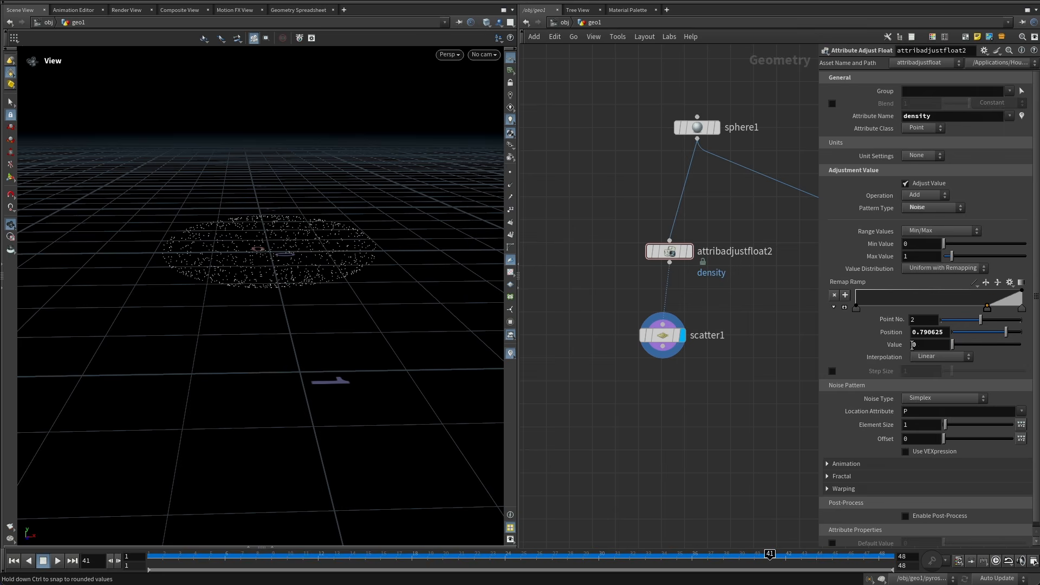
click(1022, 308)
click(856, 307)
click(941, 357)
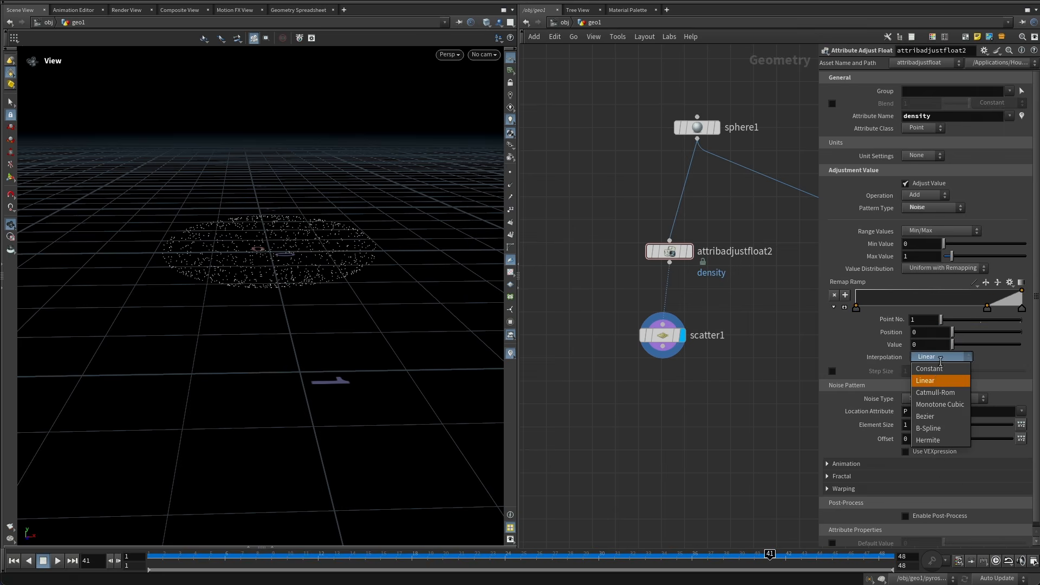
click(932, 430)
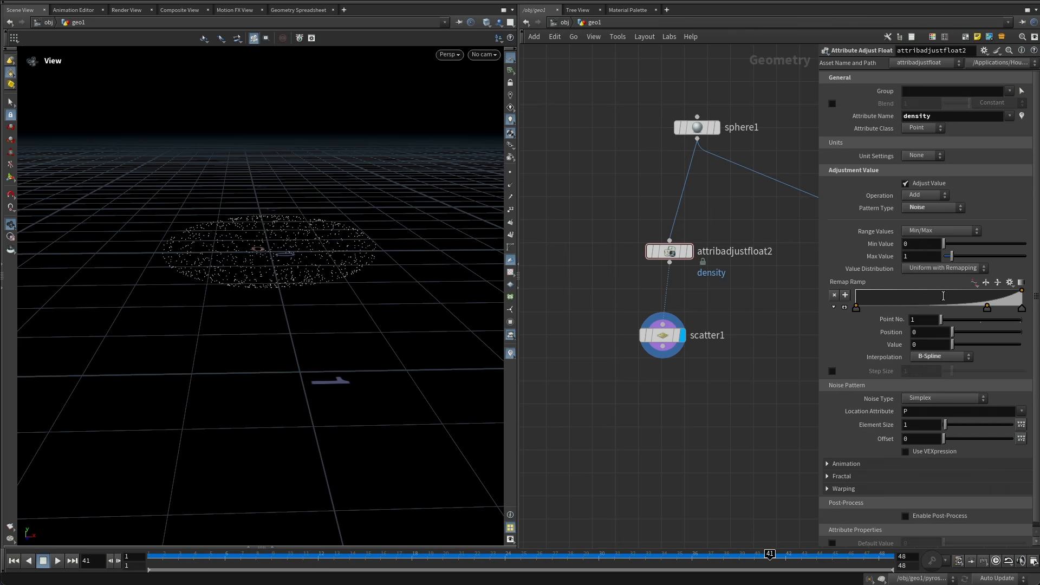
Set the middle ramp point's position to 0.9.
click(988, 309)
double_click(936, 333)
text(0.9)
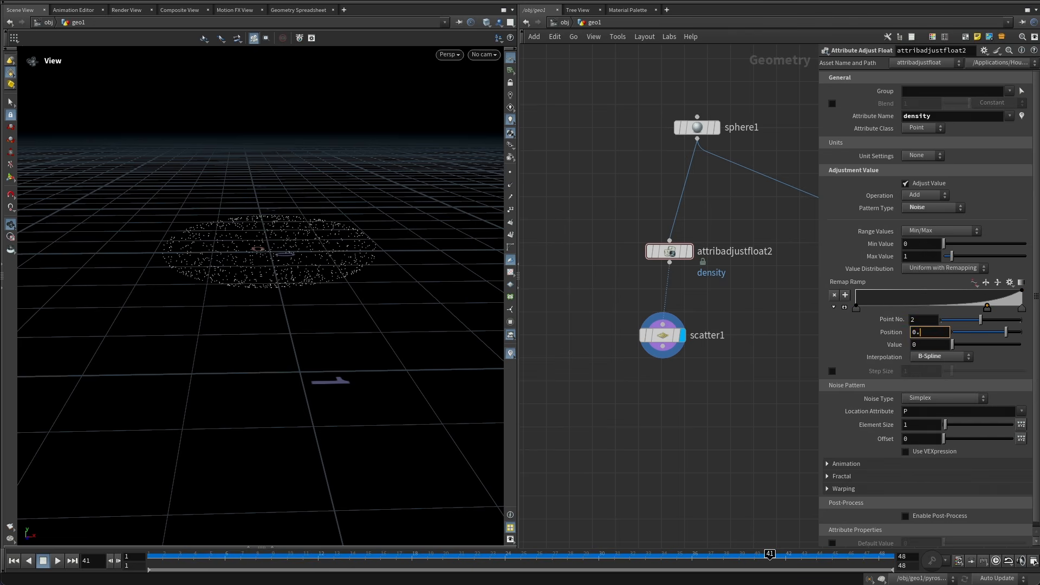
key(Return)
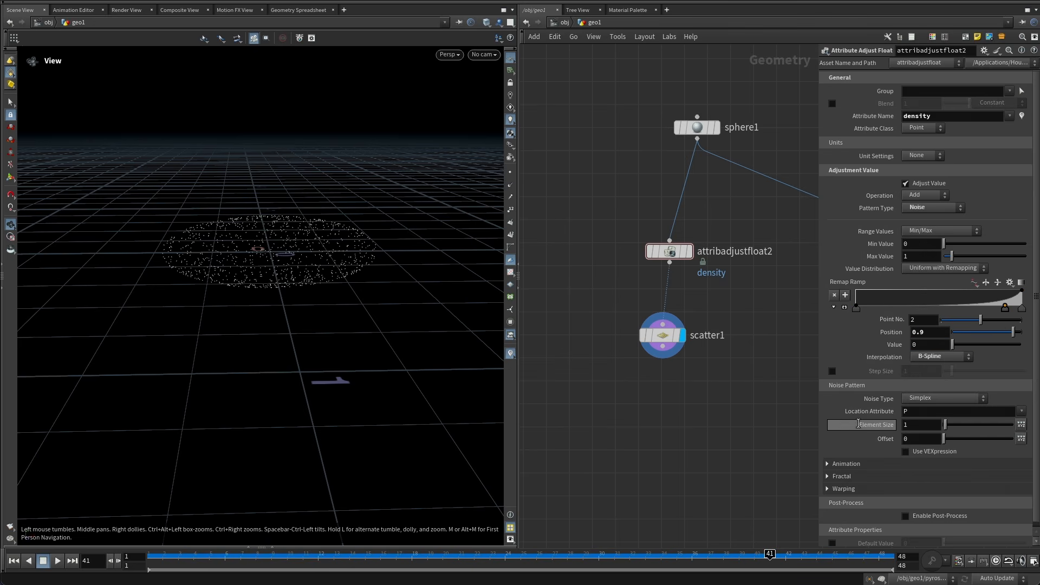
Set the noise element size to 0.3 and enable Animate Noise.
text(0.3)
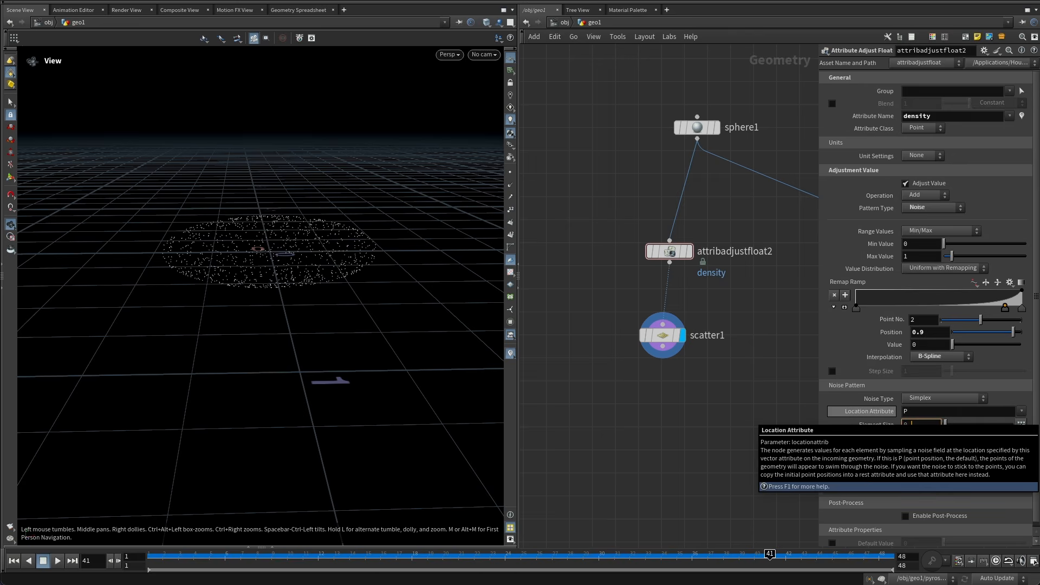
key(Return)
key(h)
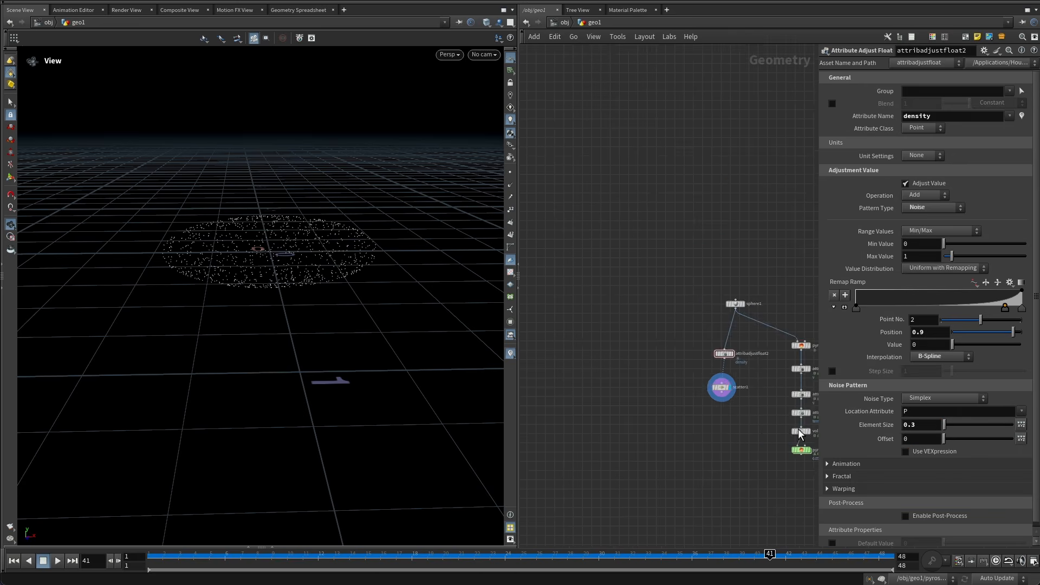
scroll(861, 434, down, 1)
click(853, 460)
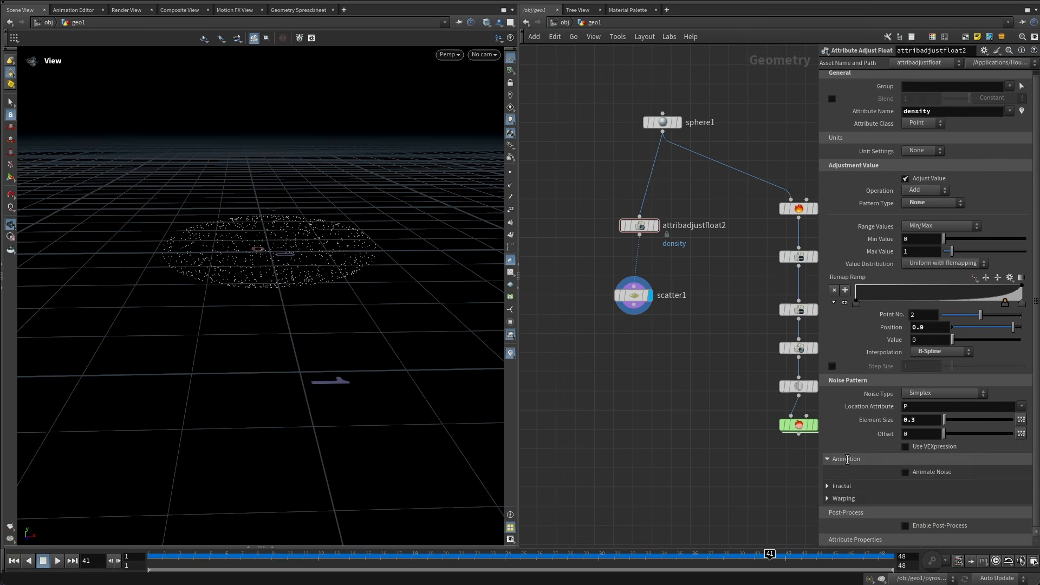
scroll(893, 457, down, 2)
click(934, 457)
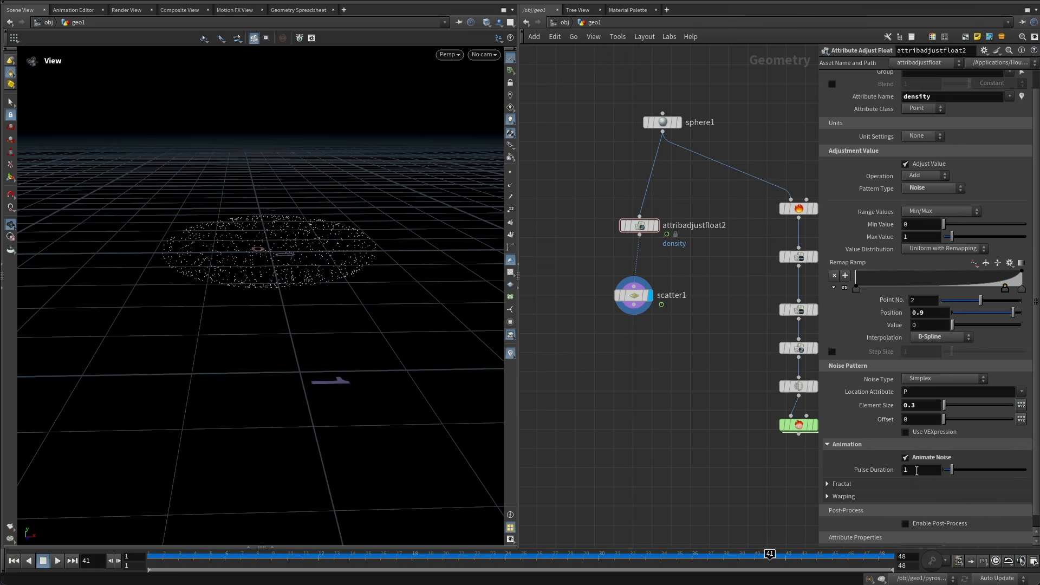
click(917, 470)
On scatter1, enable Density Attribute using density and set Global Seed to $F, then replay from the start.
click(651, 295)
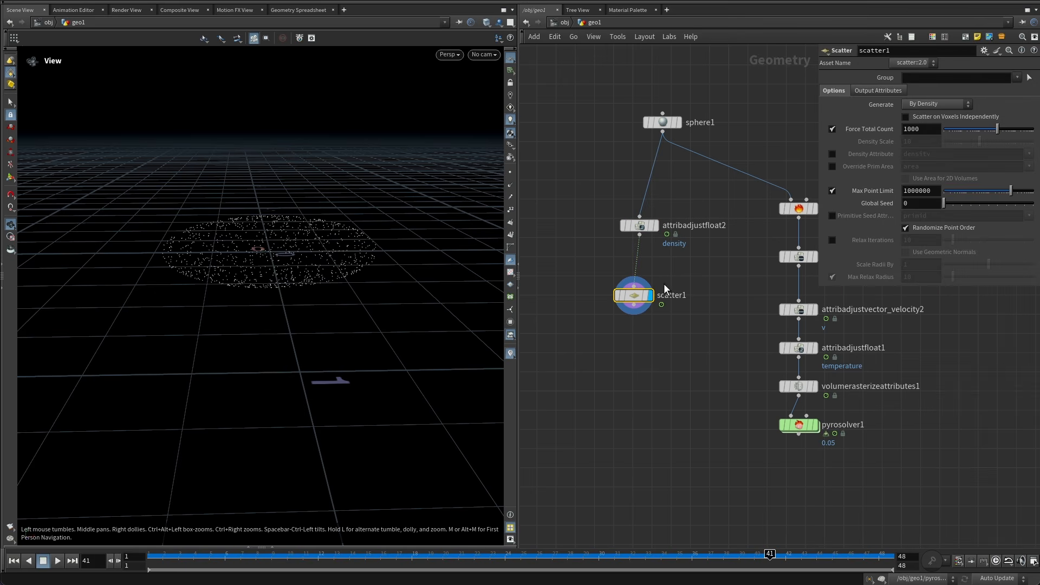
click(832, 154)
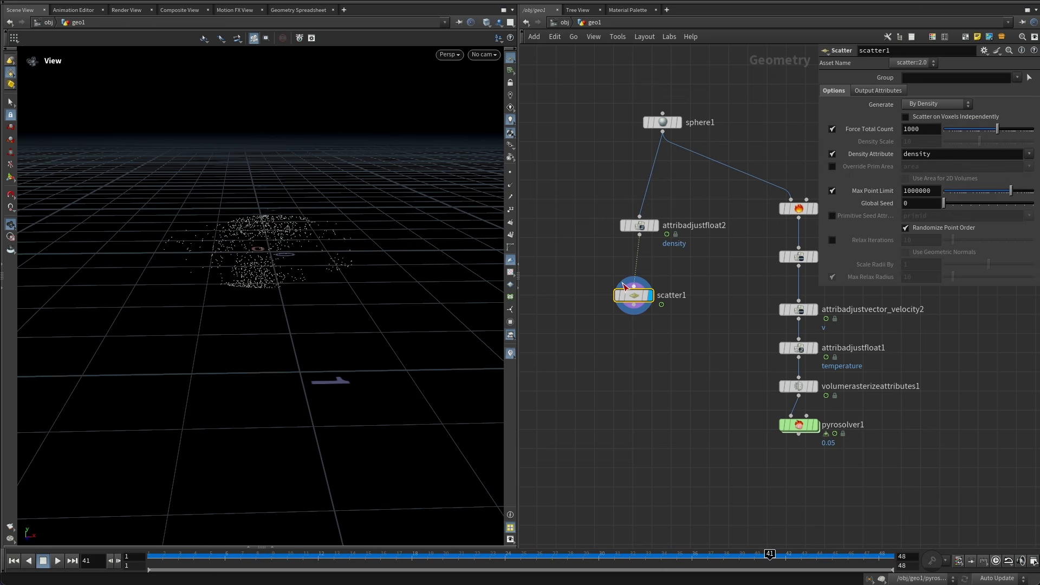
drag(217, 555, 152, 555)
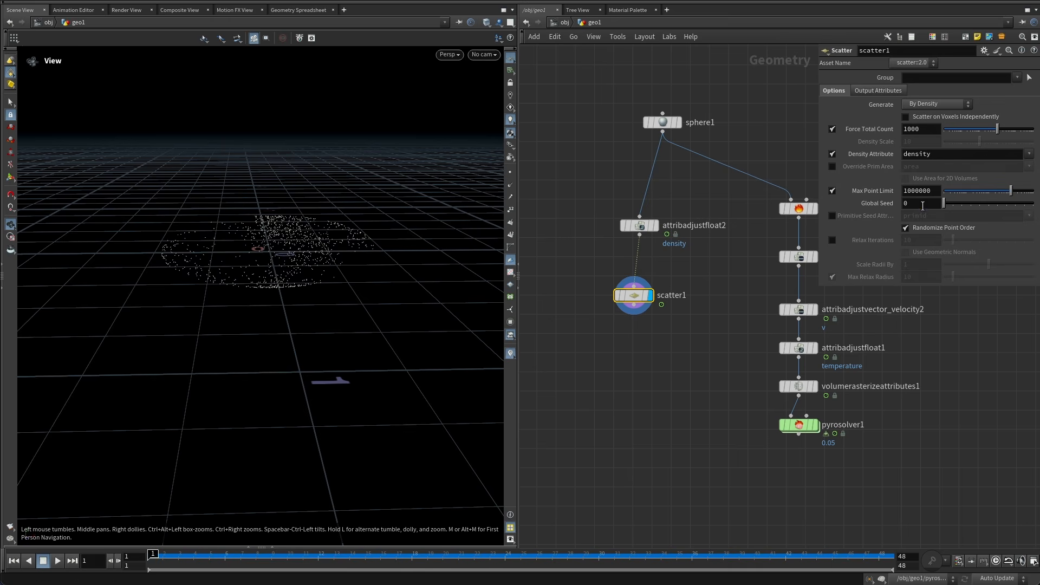
drag(923, 204, 813, 218)
text($F)
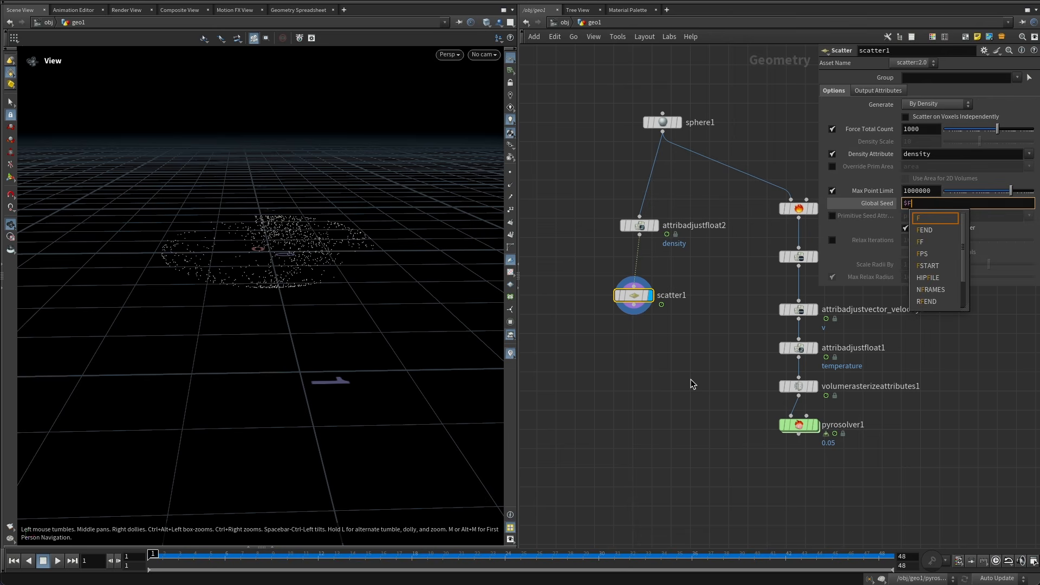
key(Return)
click(57, 561)
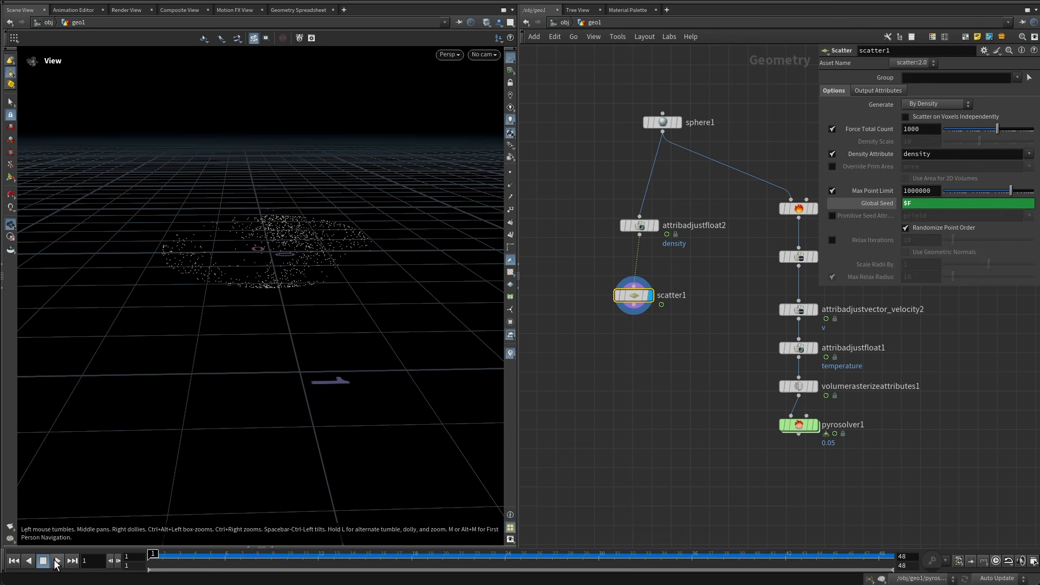
click(14, 561)
Tidy the node layout and set the display flag back on pyrosolver1.
key(l)
drag(352, 254, 325, 339)
scroll(320, 286, down, 4)
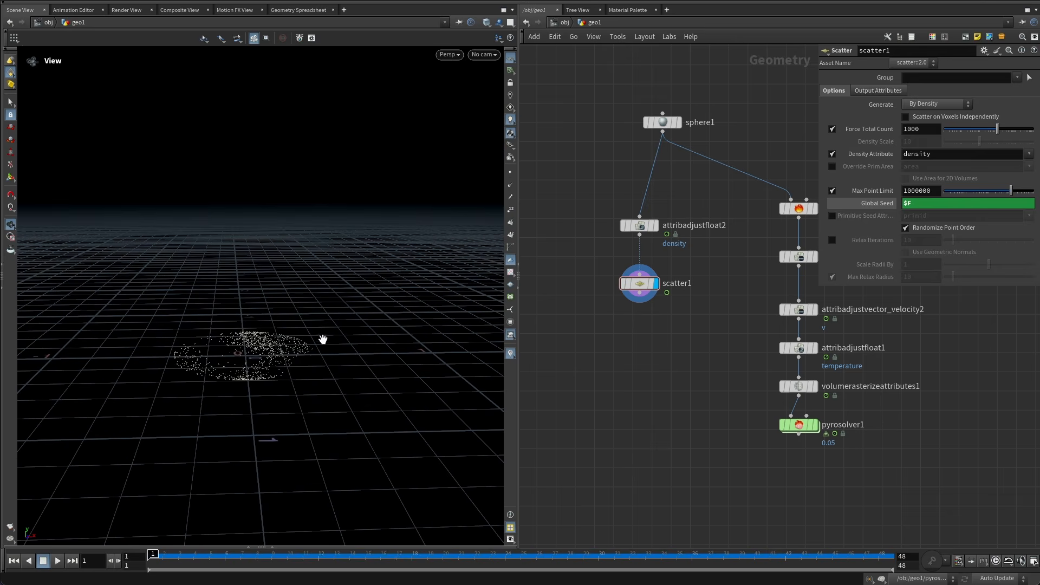
click(815, 425)
click(798, 425)
drag(258, 340, 378, 211)
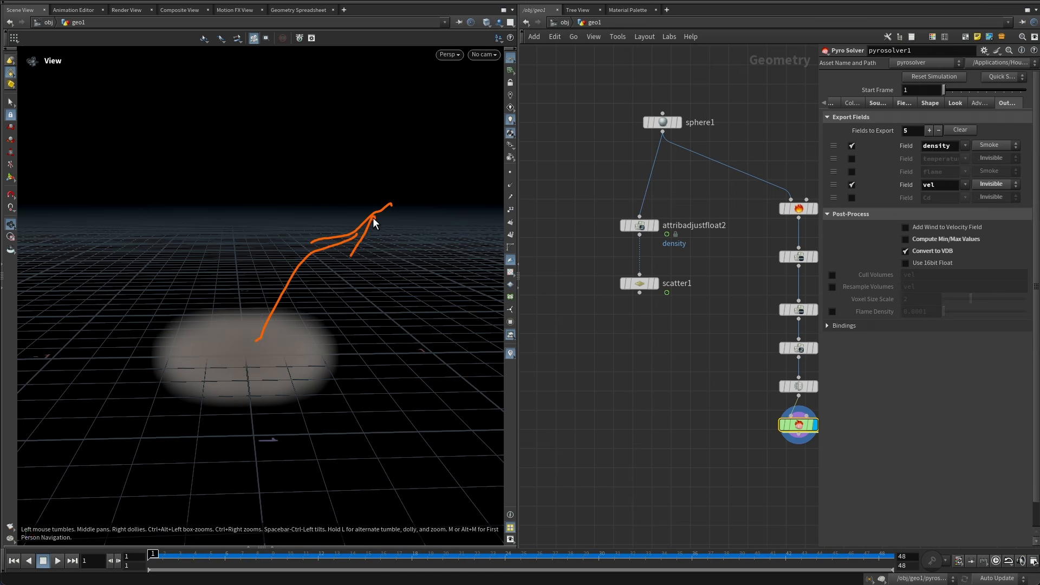
key(Escape)
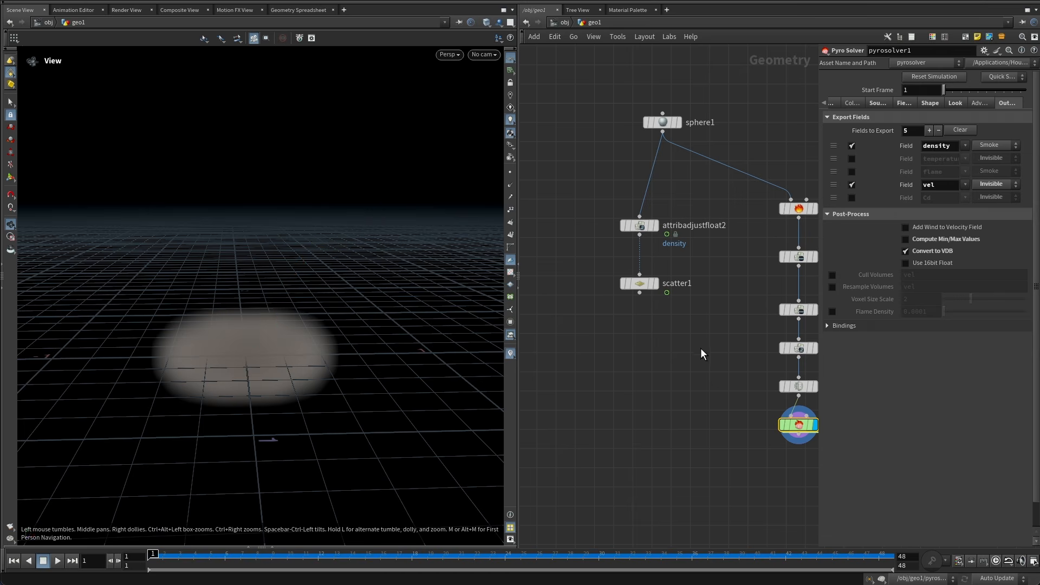
Scrub the timeline and orbit the viewport to inspect the smoke simulation.
middle_drag(700, 348, 672, 294)
drag(286, 559, 416, 555)
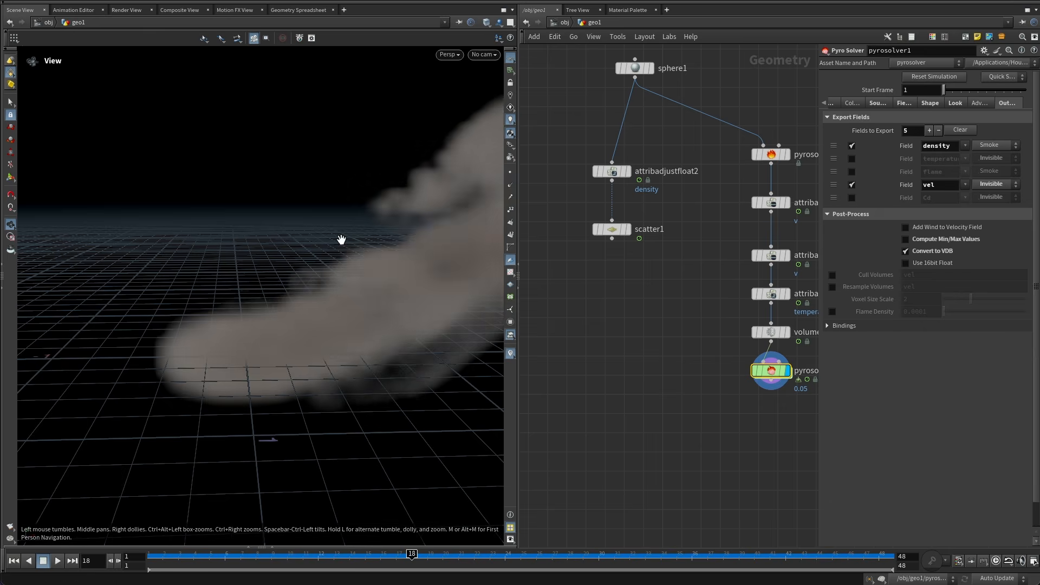
scroll(342, 239, down, 10)
middle_drag(346, 242, 277, 287)
key(ctrl+a)
drag(235, 318, 260, 307)
drag(254, 295, 271, 296)
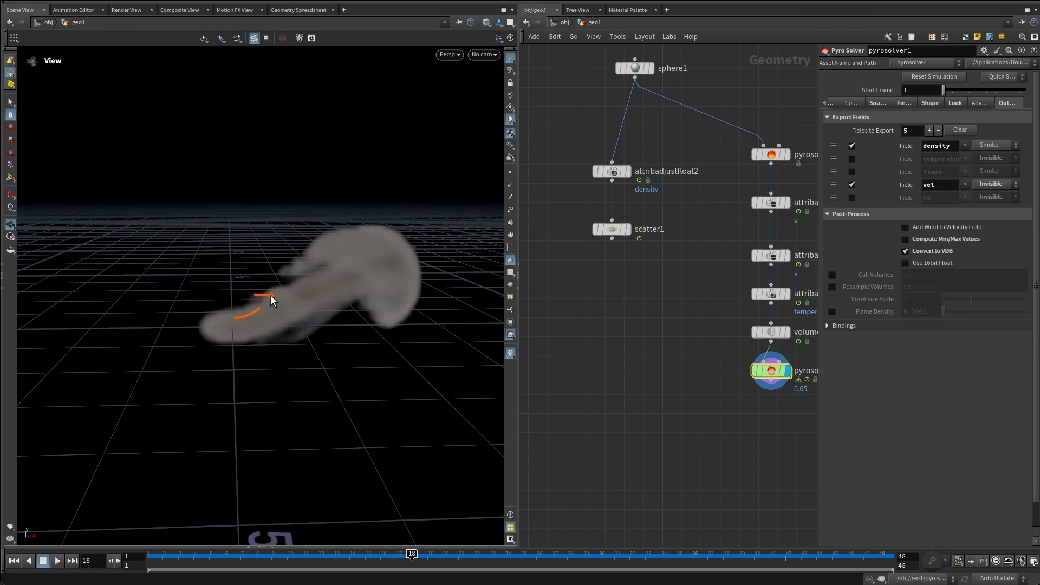
key(Escape)
middle_drag(615, 314, 621, 330)
middle_drag(614, 294, 611, 319)
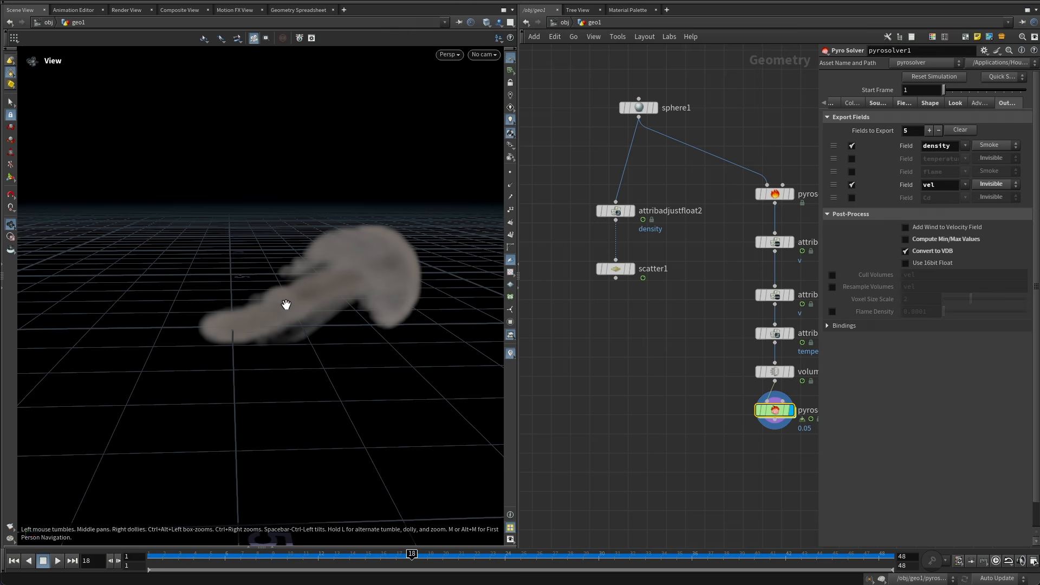
scroll(302, 295, up, 3)
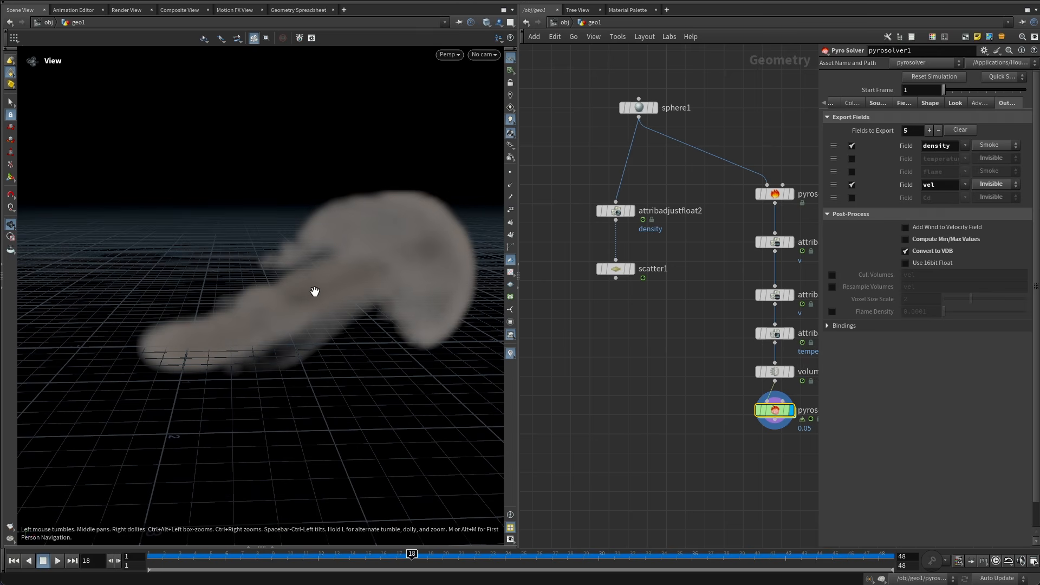
scroll(294, 302, up, 3)
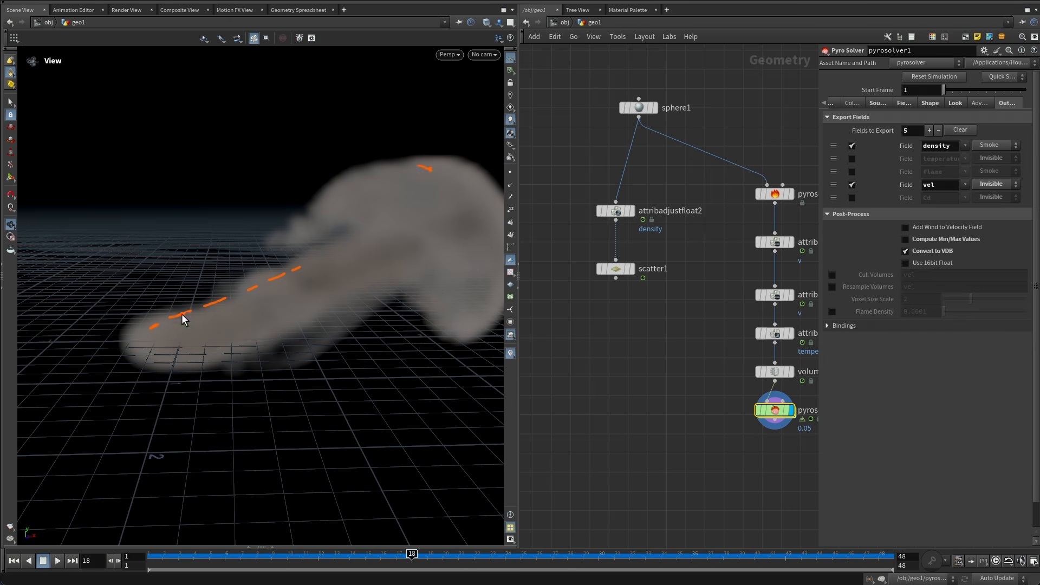
drag(226, 305, 463, 145)
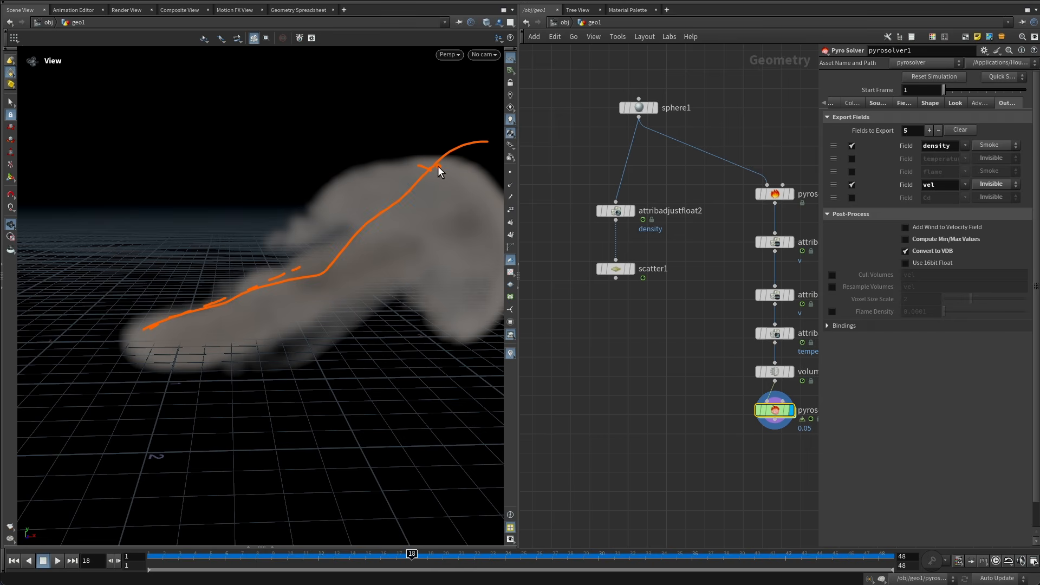
key(Escape)
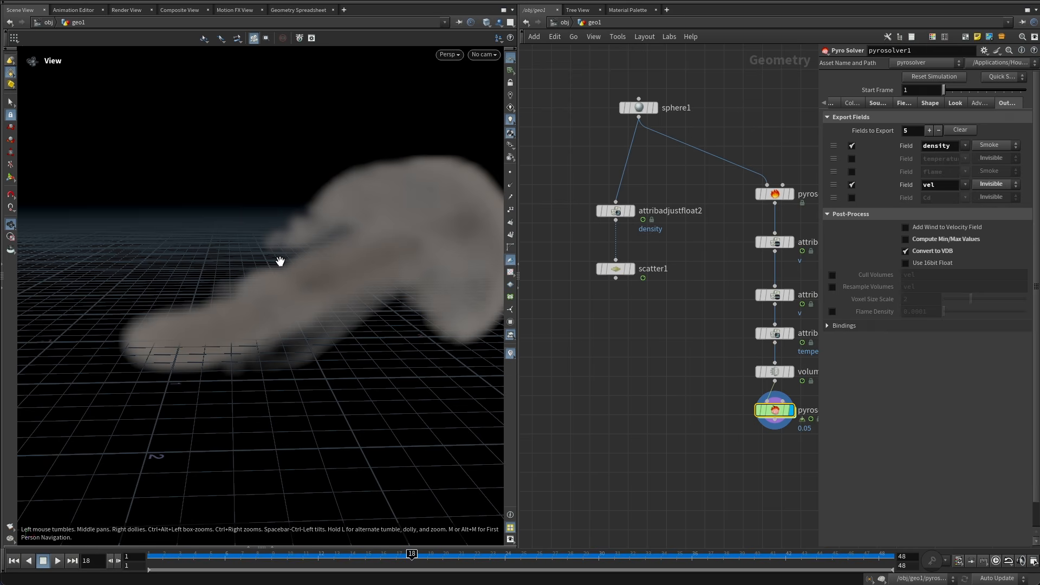
Append an Enumerate node to scatter1, set its Group Type to Points, and make it the displayed node.
middle_drag(635, 302, 641, 267)
click(622, 242)
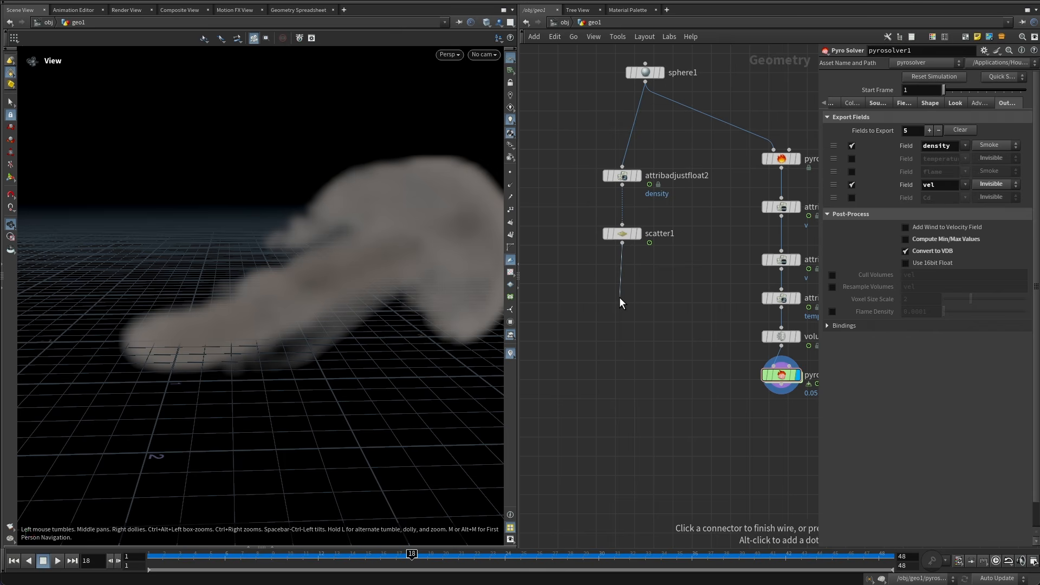
key(Tab)
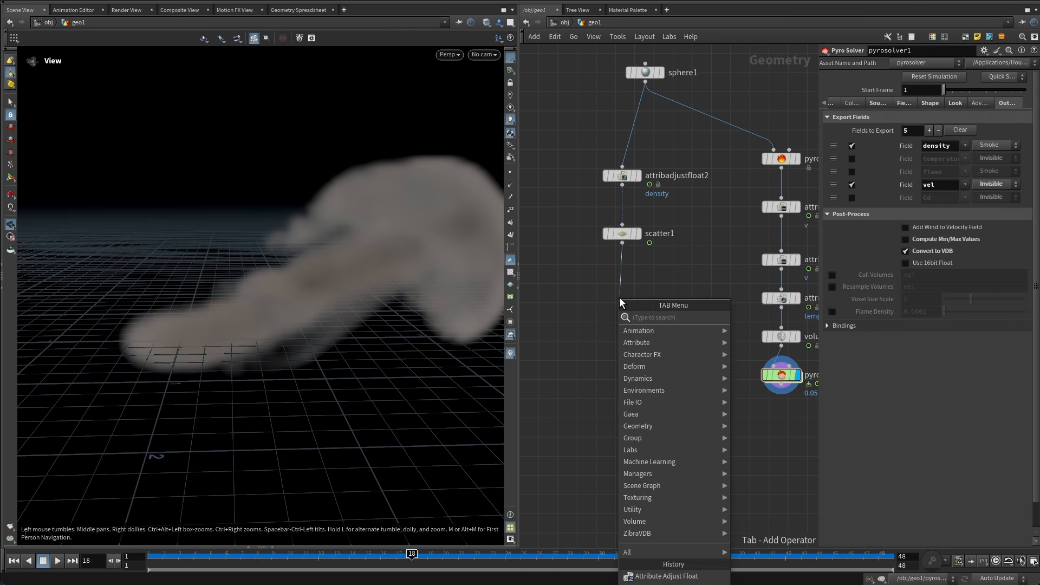
text(enum)
key(Return)
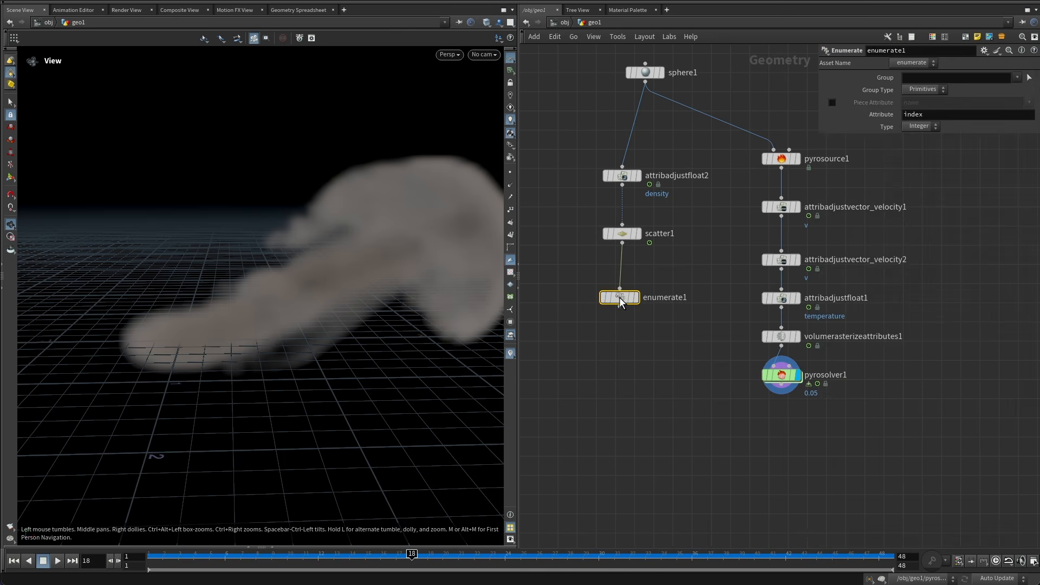
click(922, 90)
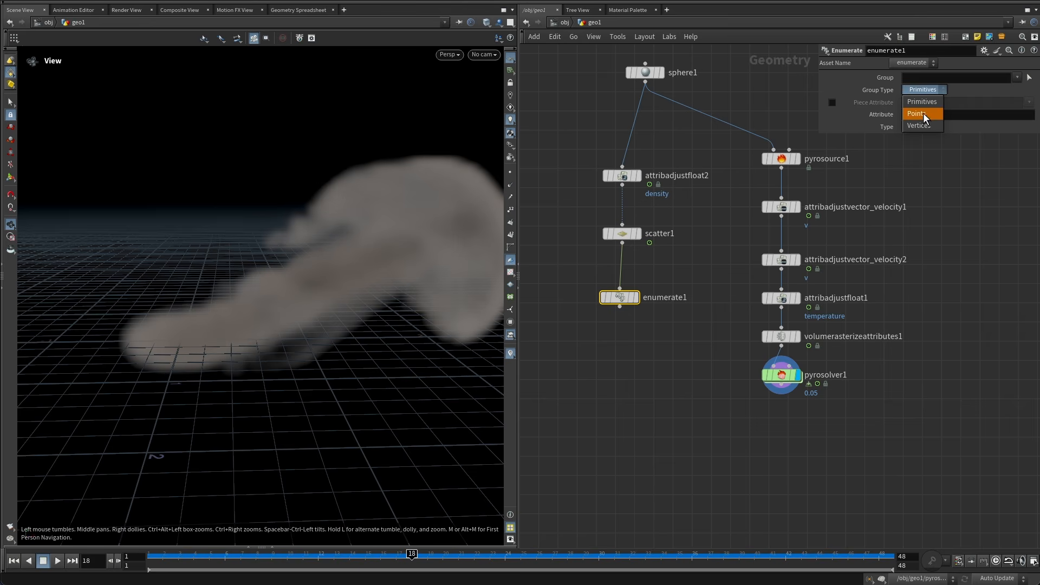
click(636, 297)
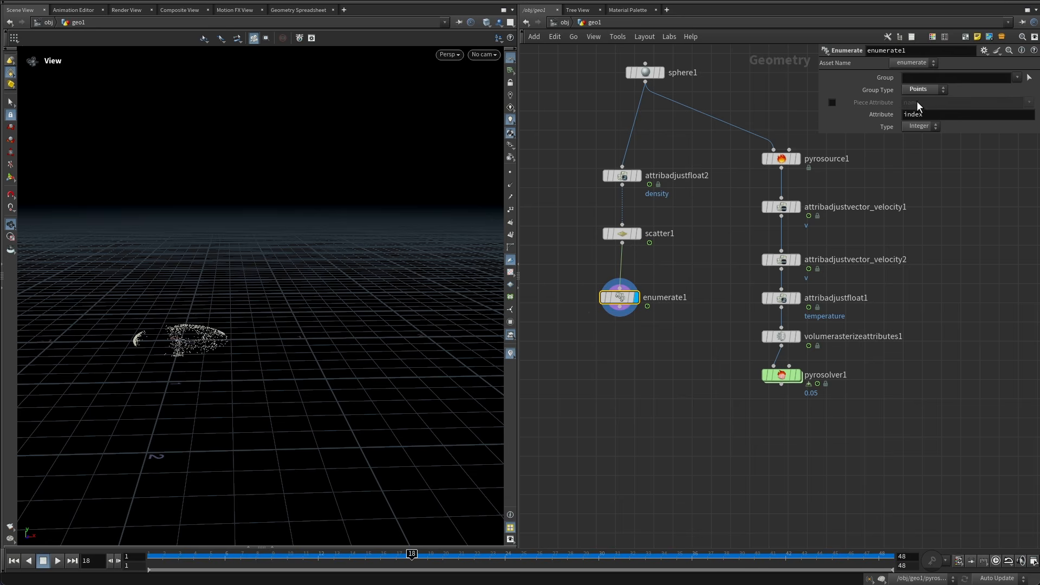
click(797, 105)
drag(924, 112, 899, 114)
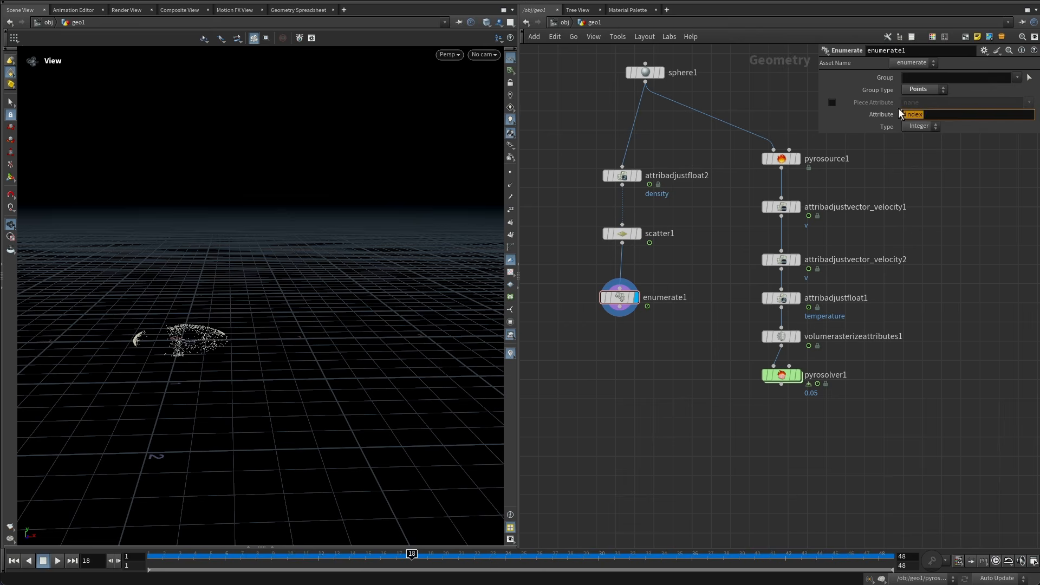
Add a POP Network below enumerate1, wire pyrosolver1 into its second input, and display the POP Network.
middle_drag(585, 382, 622, 283)
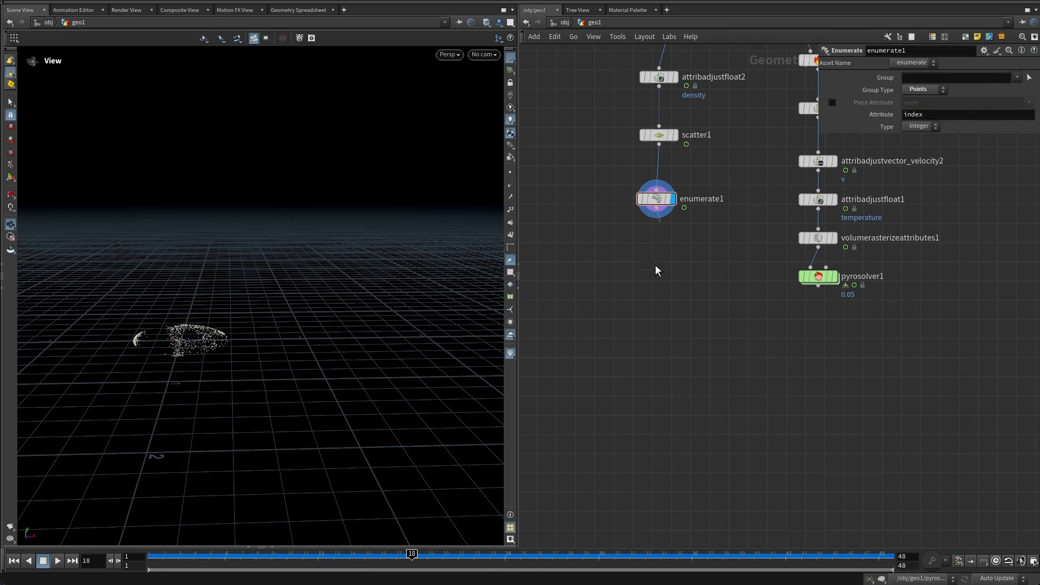
key(Tab)
text(pop)
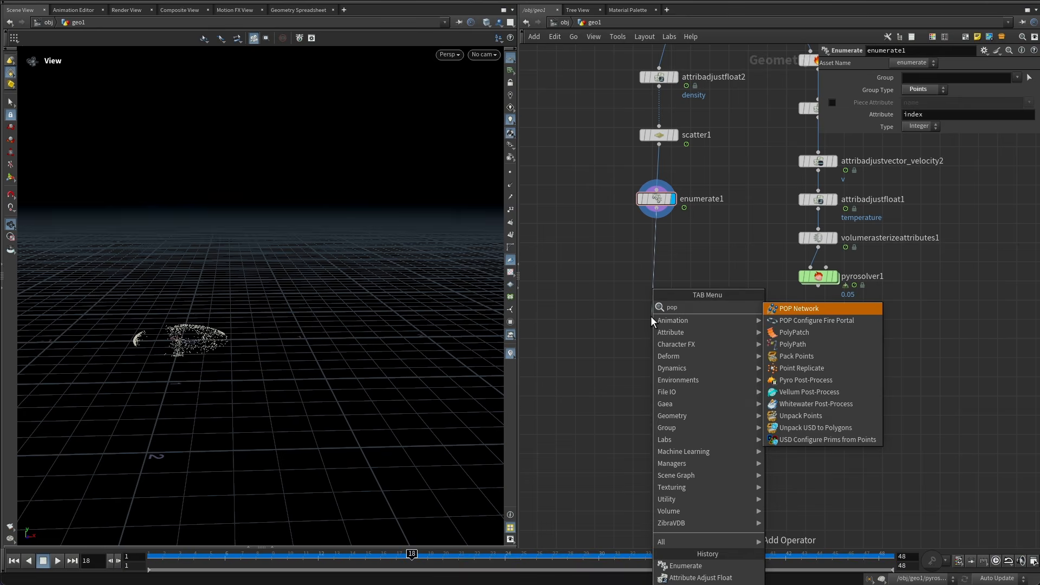
key(Return)
click(646, 369)
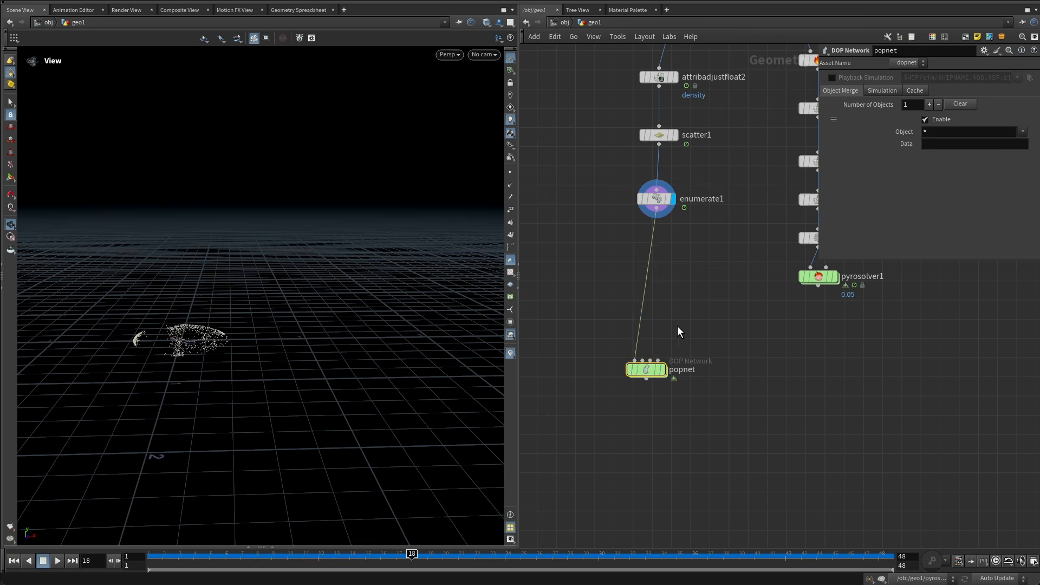
click(643, 360)
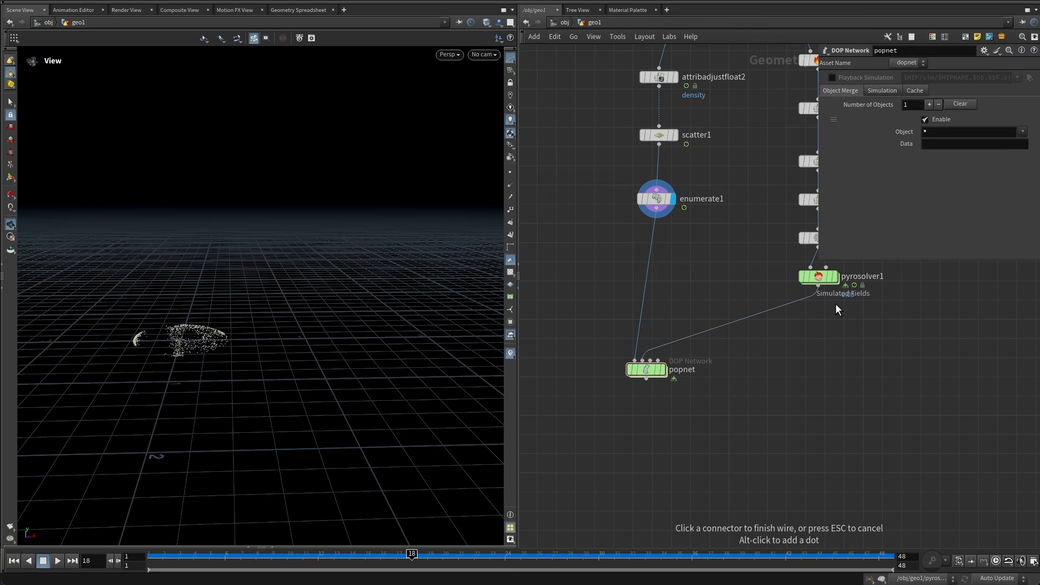
click(818, 286)
drag(648, 367, 660, 364)
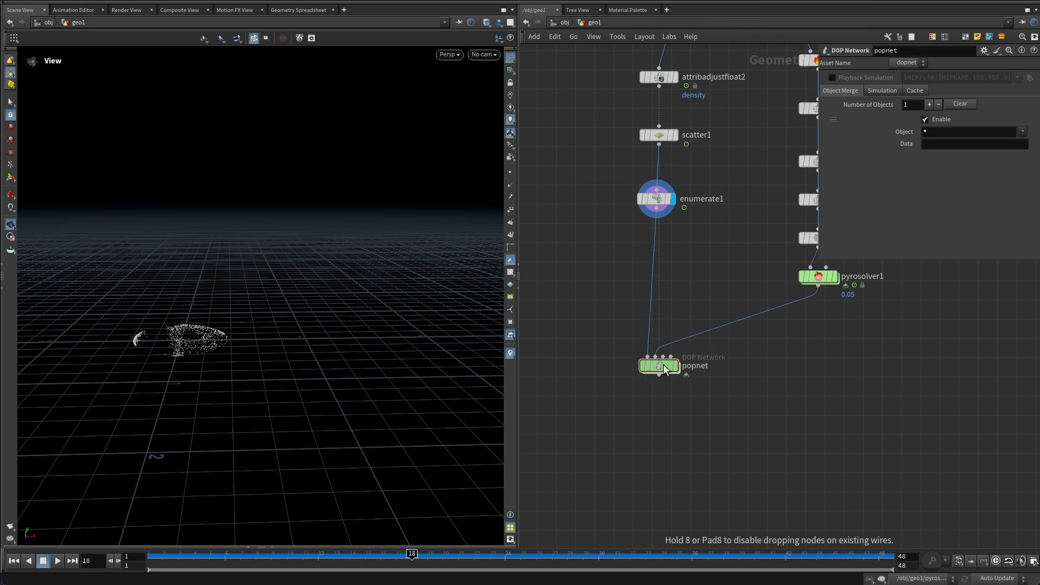
click(674, 369)
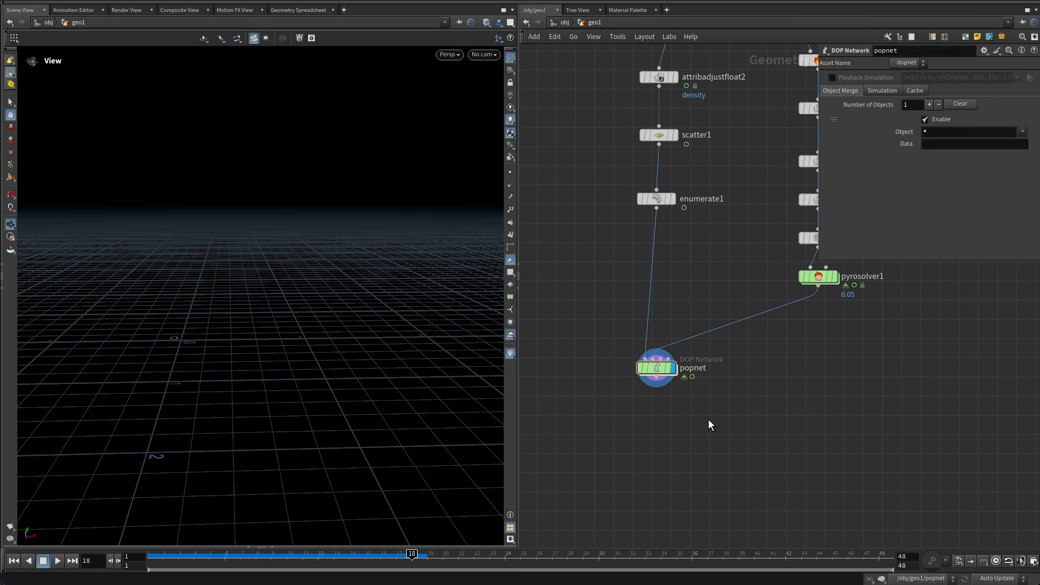
Enter the popnet network and move the POP Source node upward.
key(ctrl+Up)
double_click(653, 368)
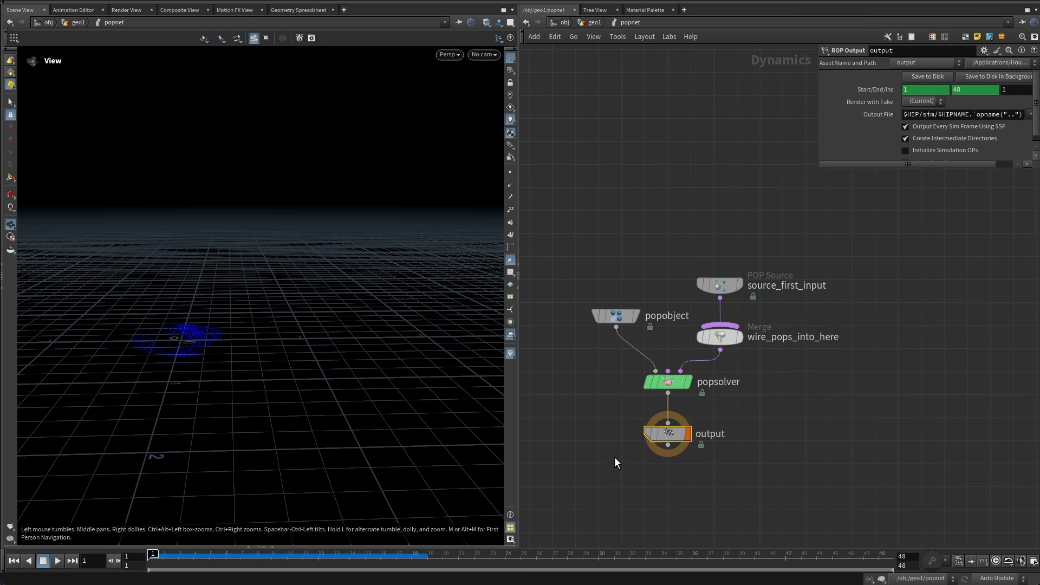
click(711, 333)
drag(711, 332, 710, 244)
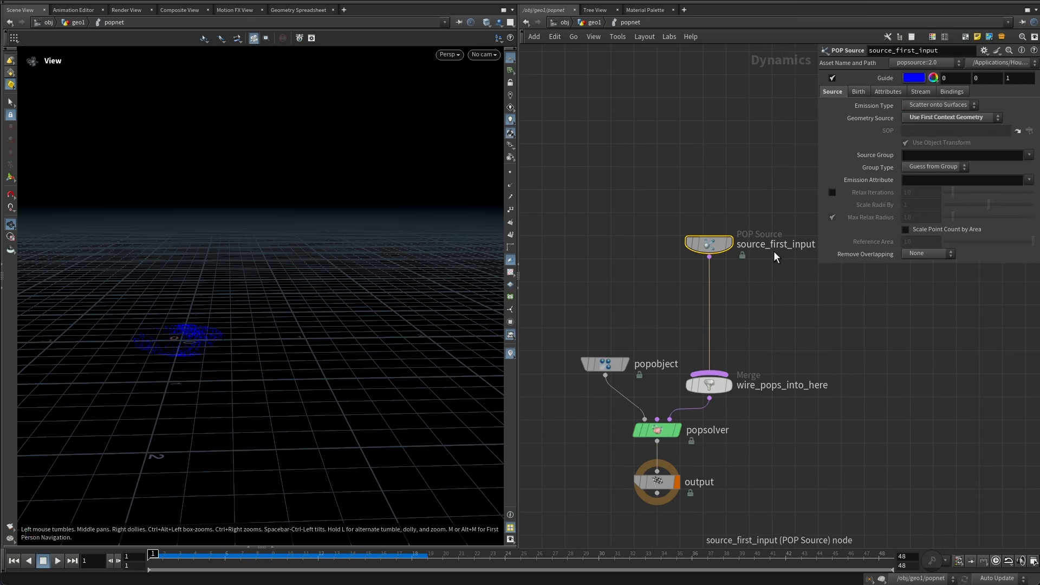
Set the POP Source's Emission Type to All Points and play back the particles.
click(943, 105)
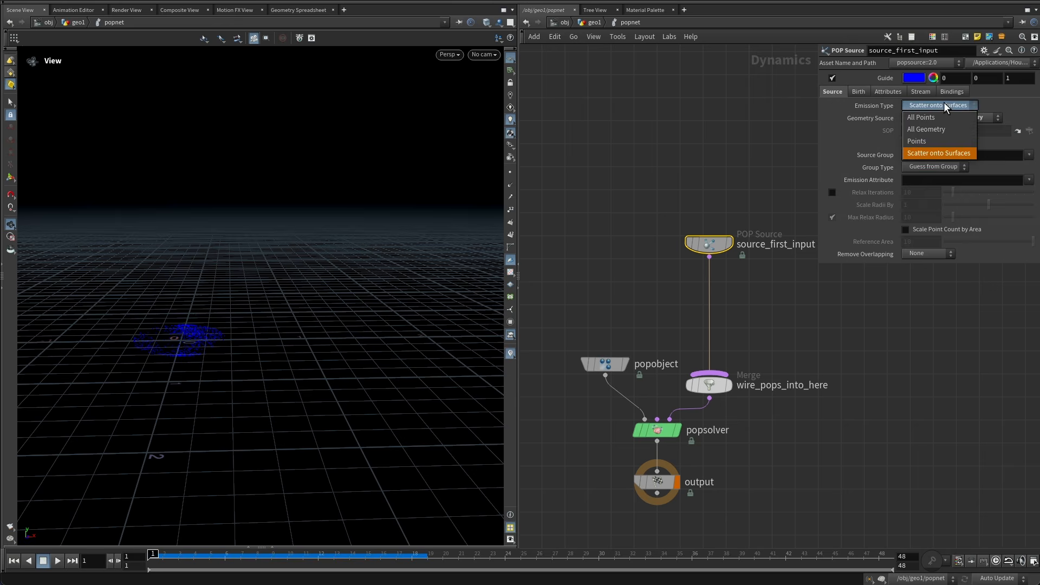
click(943, 105)
click(858, 91)
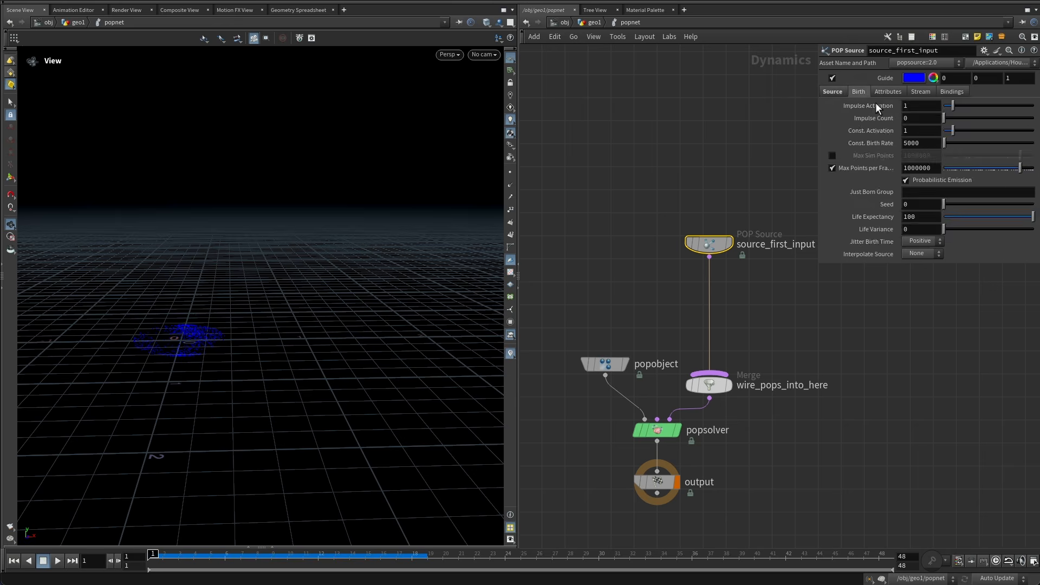
click(846, 91)
click(929, 104)
click(932, 115)
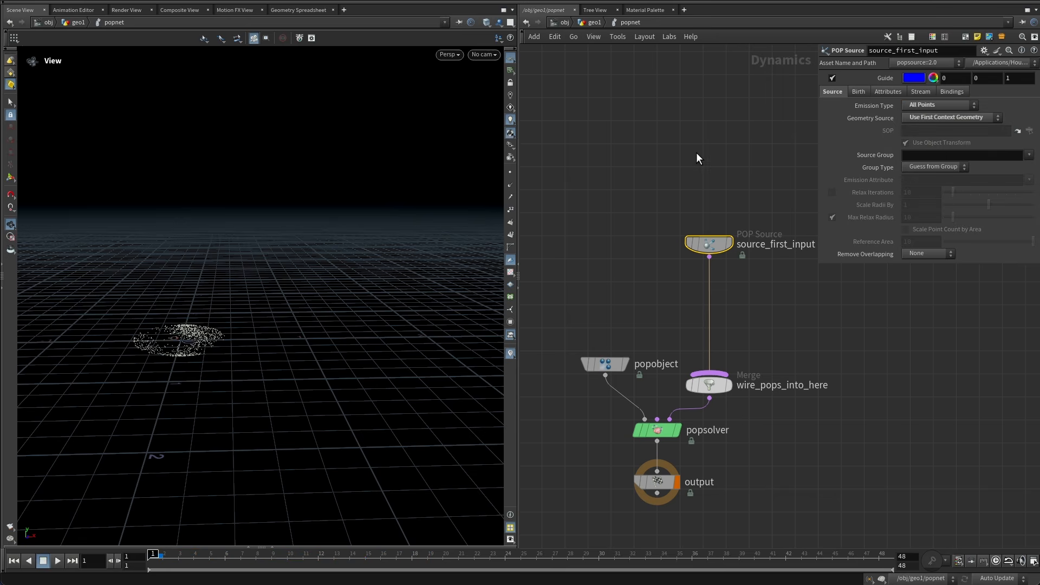
click(57, 560)
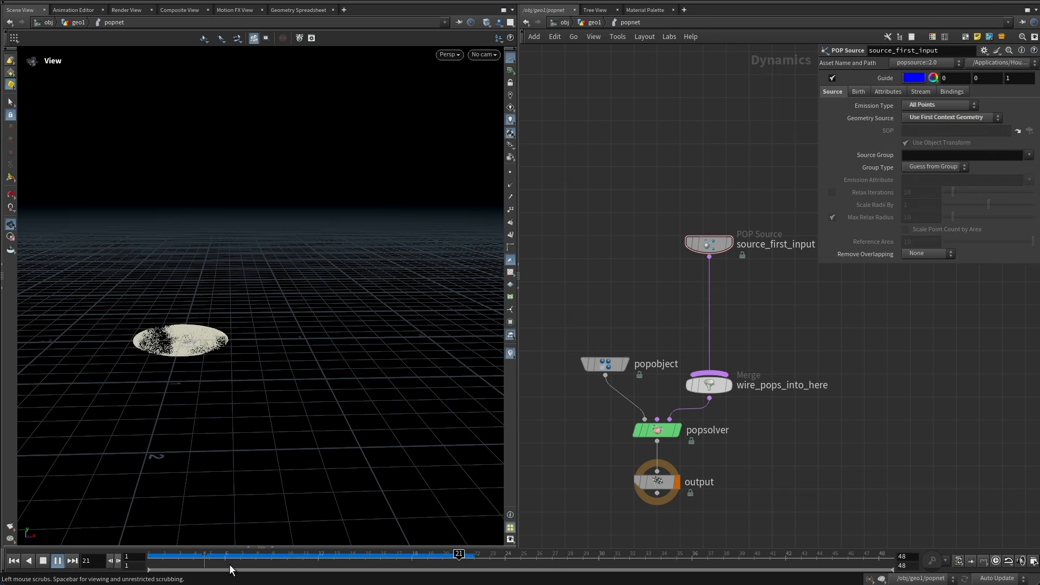
click(44, 560)
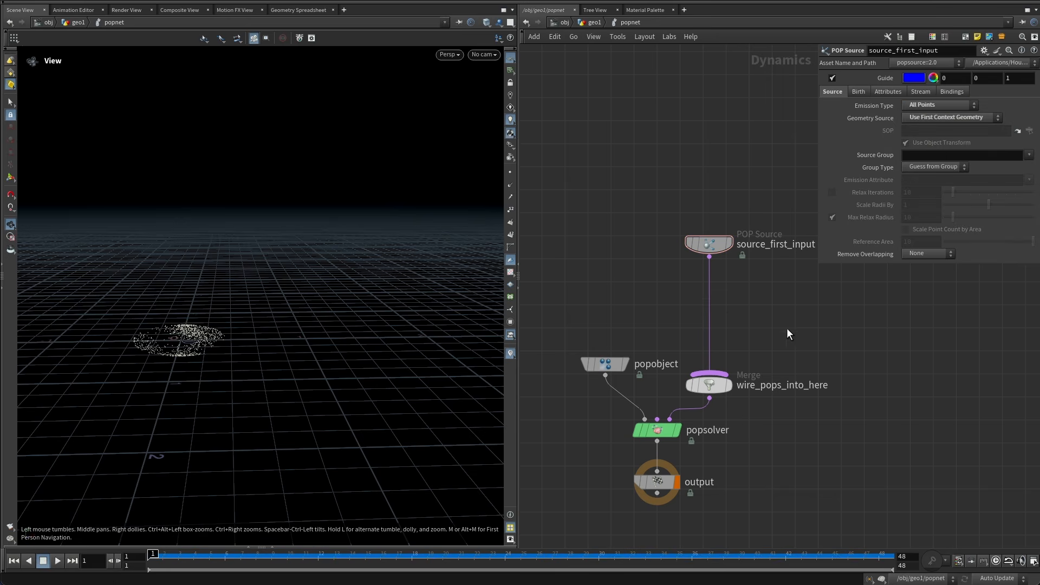
Insert a POP Advect by Volumes node between the POP Source and the merge node.
key(Tab)
text(po)
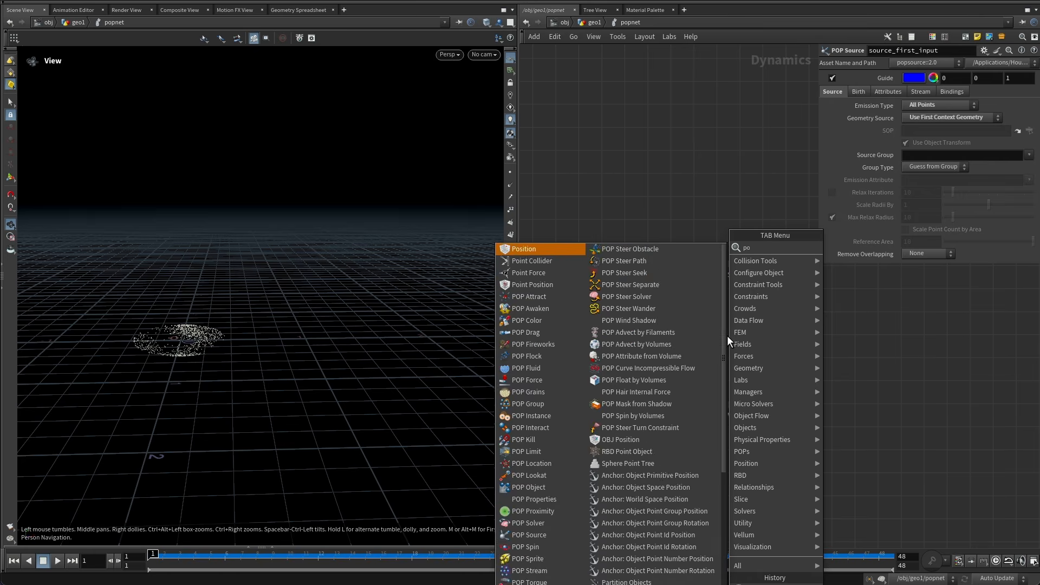
text(p ad)
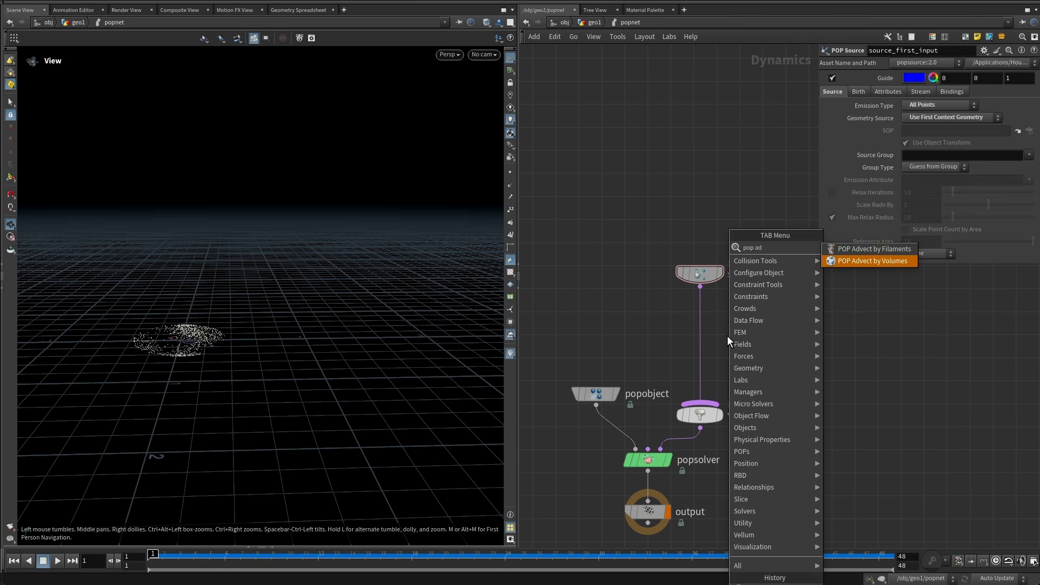
key(Return)
click(702, 326)
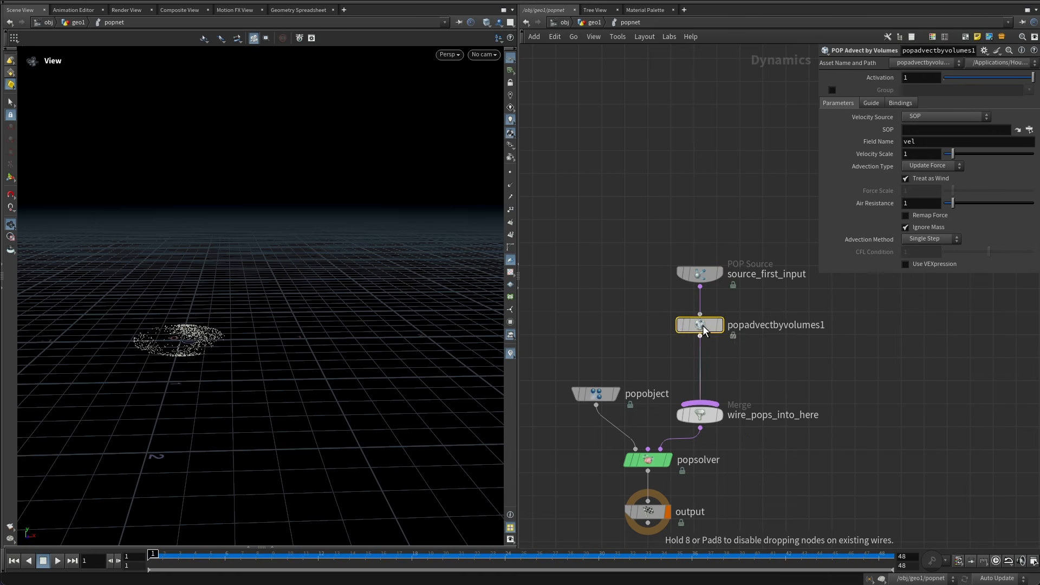
Set the advect node's Velocity Source to Second Context Geometry and Advection Type to Update Velocity.
click(922, 117)
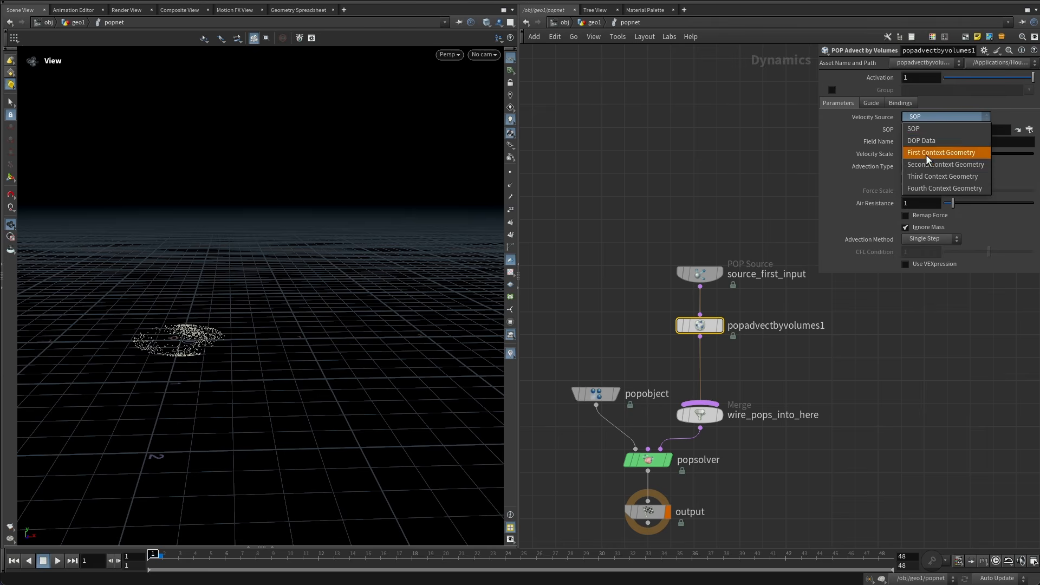
click(925, 155)
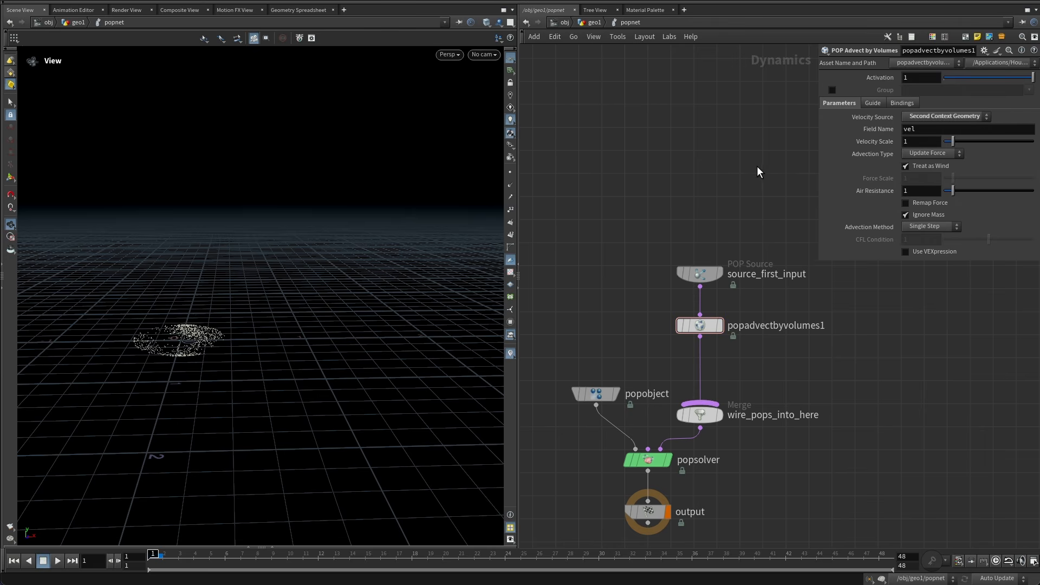
click(931, 154)
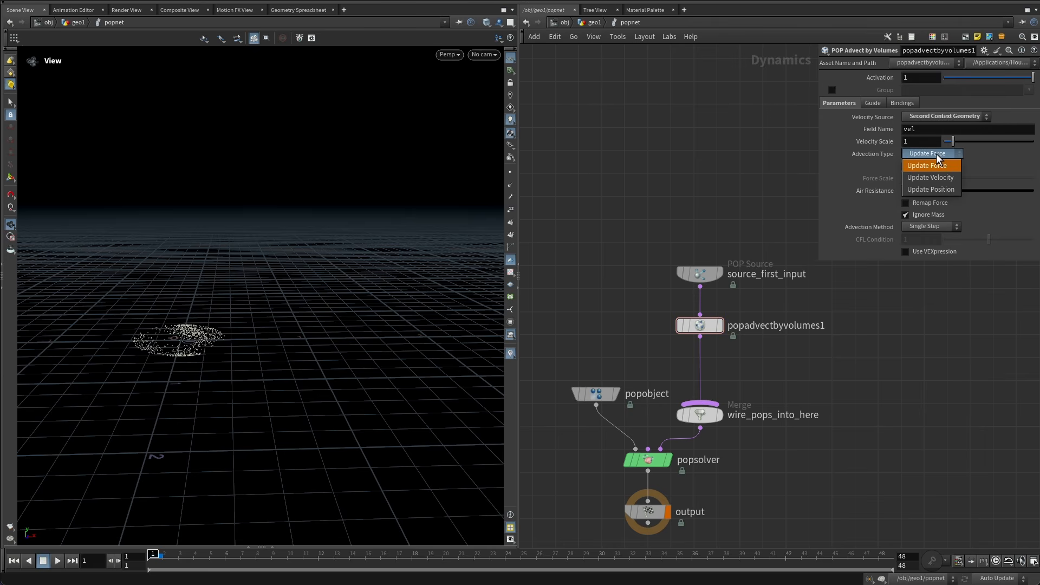
click(939, 178)
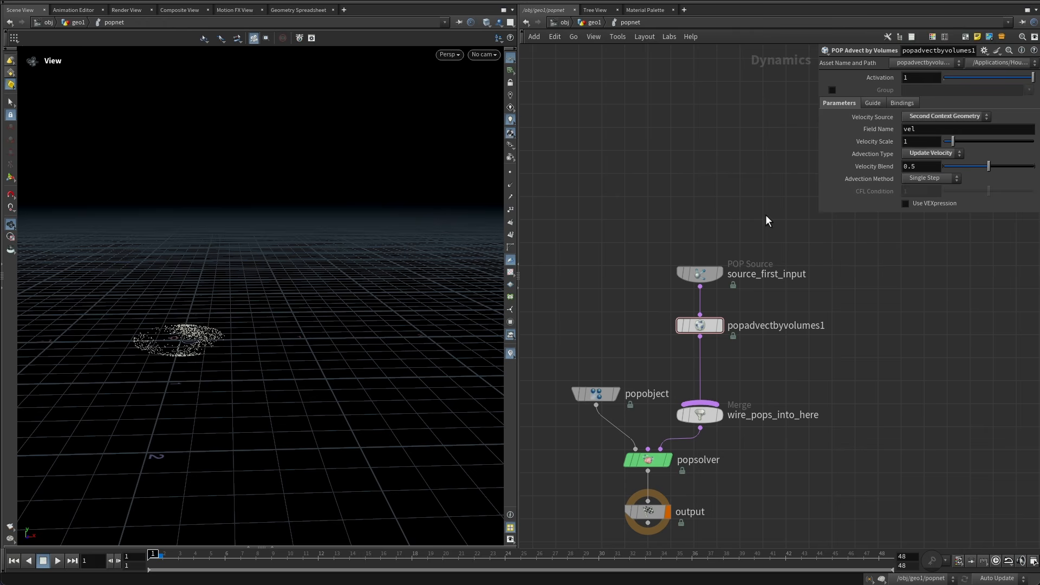
Play the particle simulation and orbit the viewport to inspect the advected points, then return to frame 1.
click(57, 561)
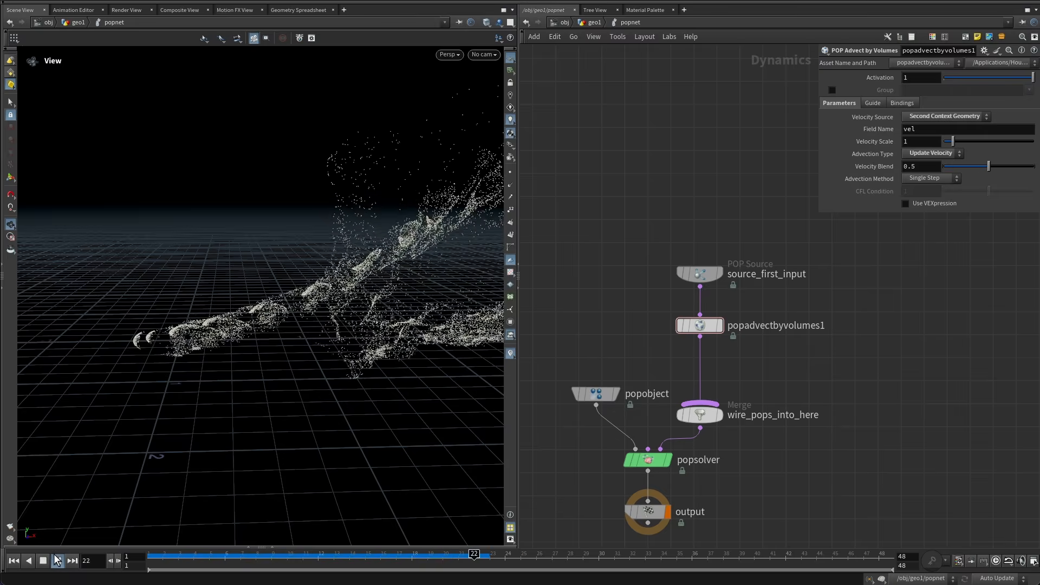
drag(123, 269, 306, 207)
middle_drag(307, 208, 261, 274)
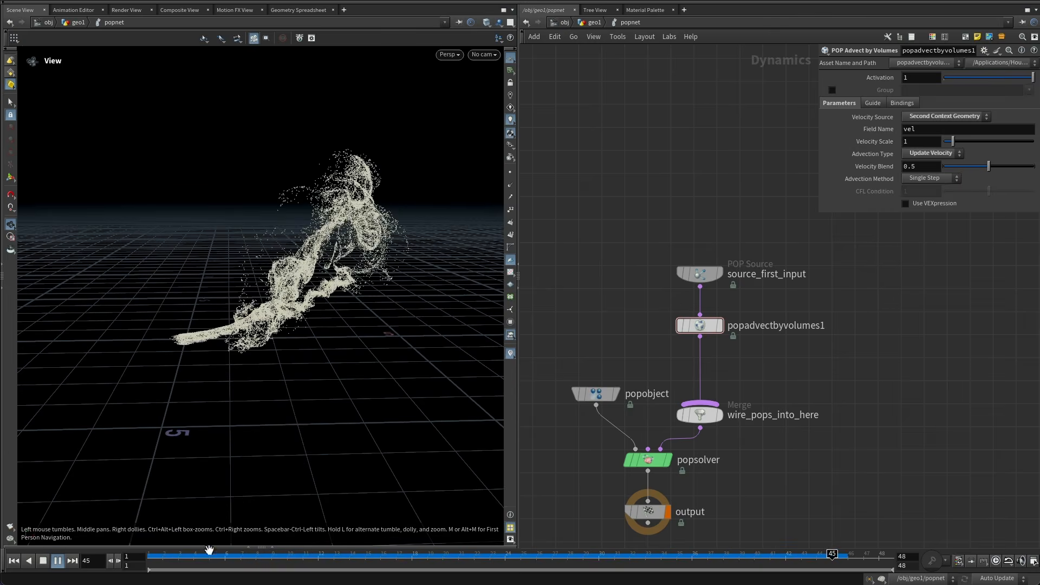
click(270, 557)
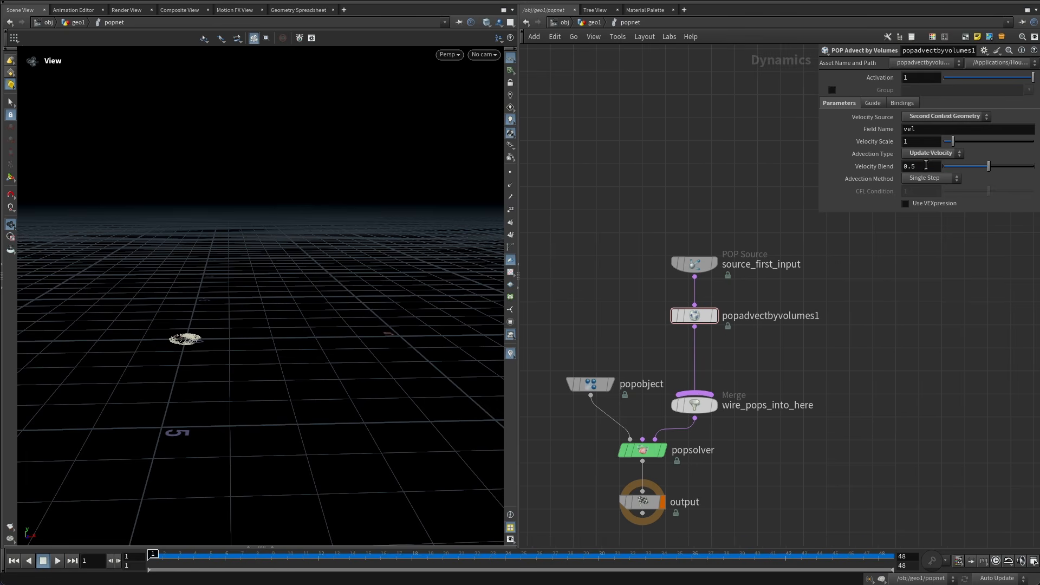
Set the advect node's Velocity Blend to 1 and Velocity Scale to 2.
drag(927, 164, 741, 180)
text(1)
key(Return)
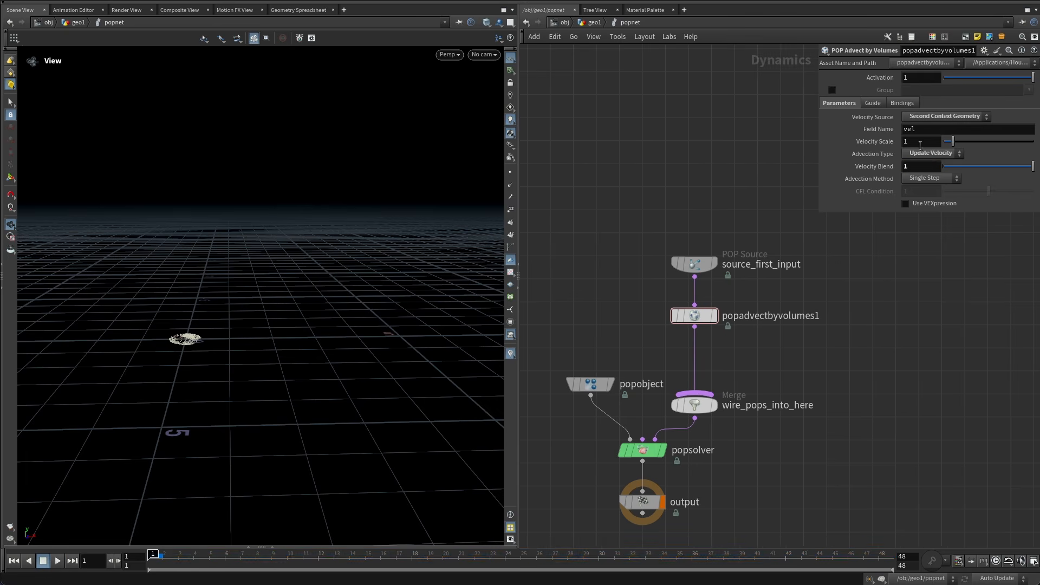
drag(915, 141, 719, 171)
key(Return)
Set the advect node's Advection Method to Trace.
click(926, 178)
click(932, 204)
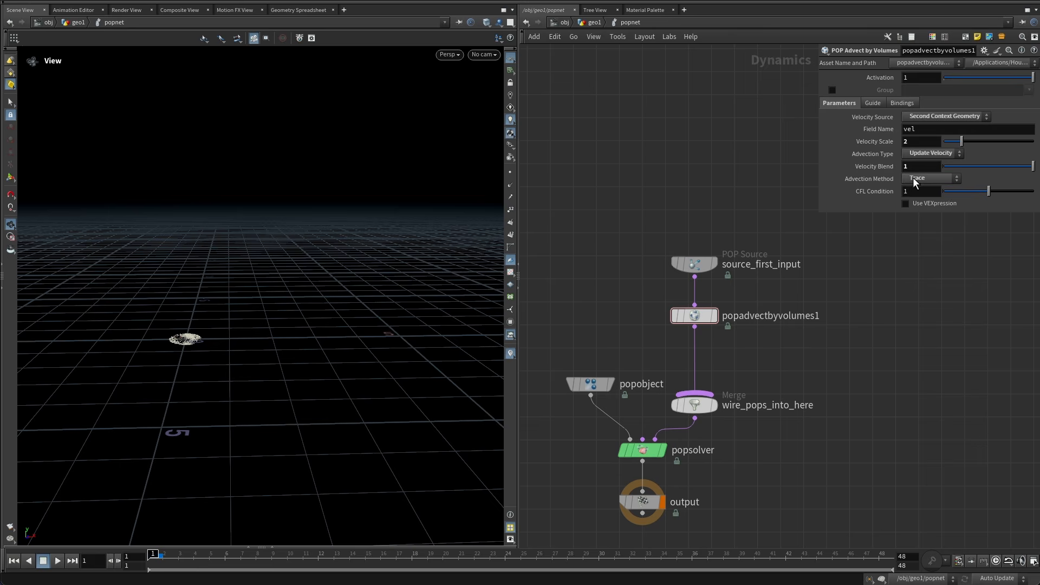
click(913, 177)
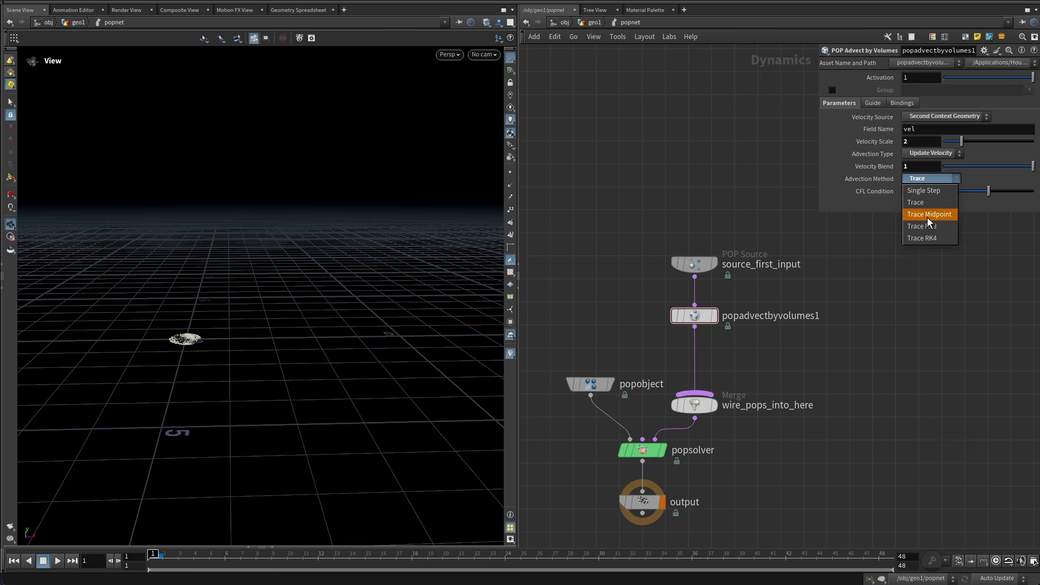
key(Escape)
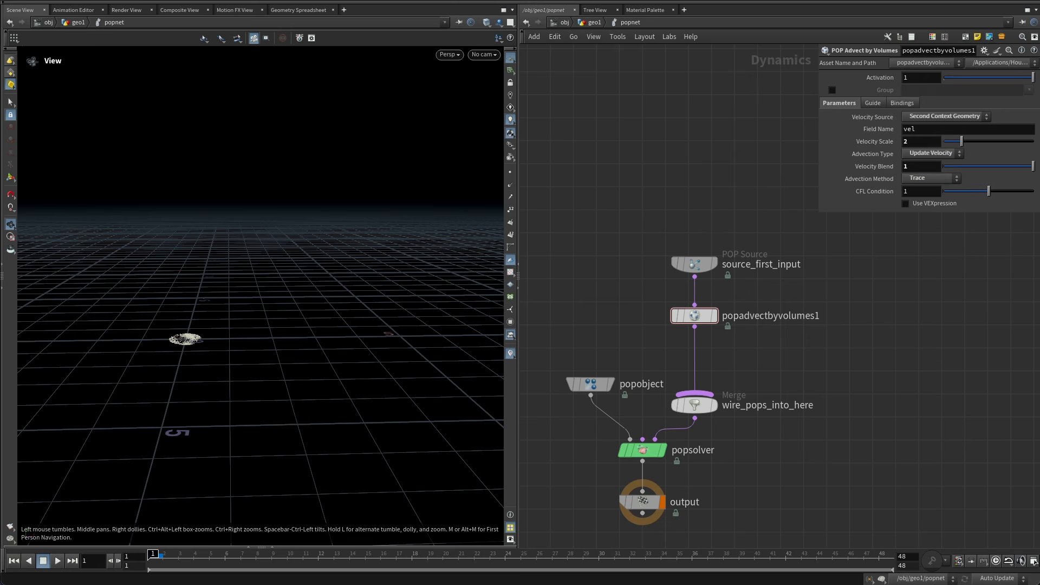
Play and scrub the simulation and orbit the viewport to inspect the trace-advected points.
click(58, 561)
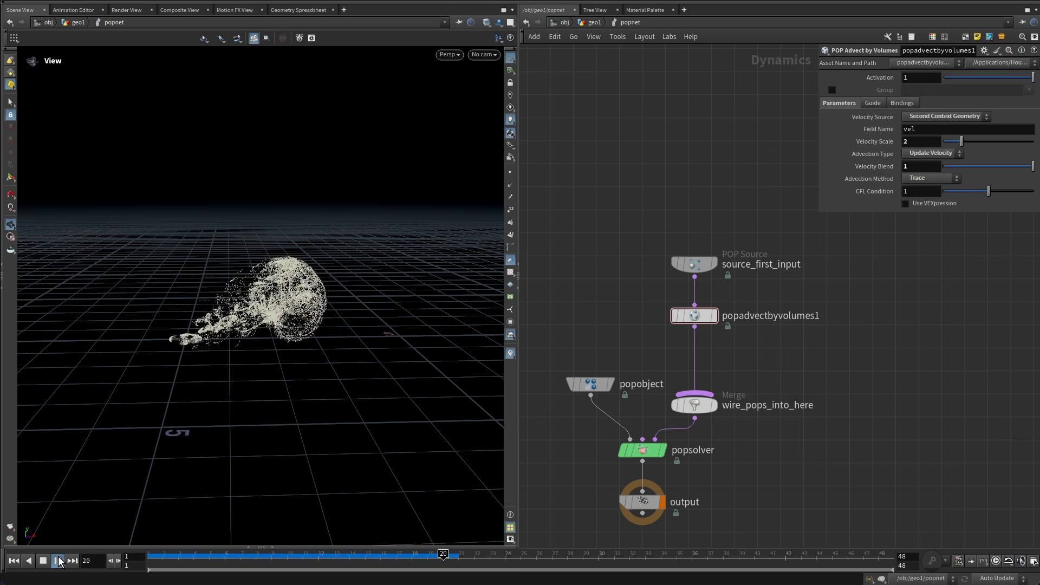
drag(162, 556, 717, 548)
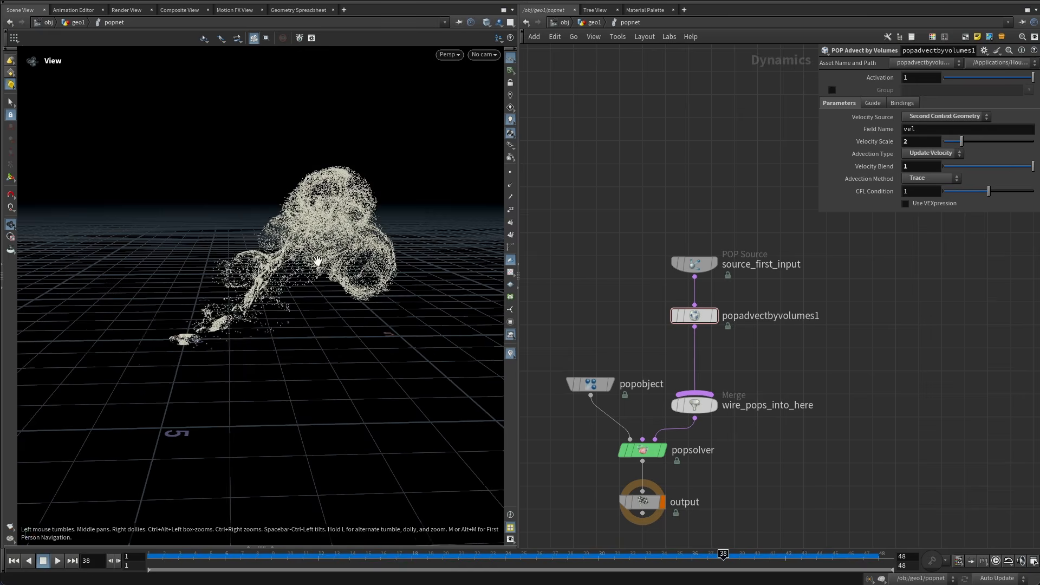
mouse_move(318, 262)
mouse_down()
mouse_move(353, 260)
mouse_move(271, 263)
mouse_move(307, 255)
mouse_move(302, 239)
mouse_move(313, 260)
mouse_move(311, 251)
mouse_up()
drag(769, 346, 680, 233)
middle_drag(697, 263, 664, 342)
drag(662, 342, 658, 231)
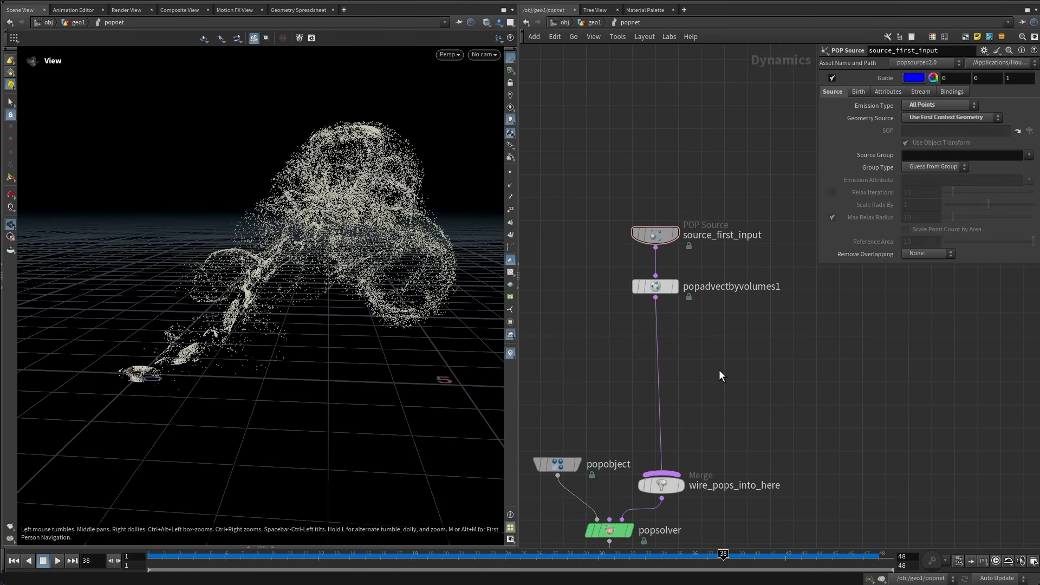
Add a SOP Solver named make_into_curves and insert it between the advect node and the merge.
key(Tab)
text(sop s)
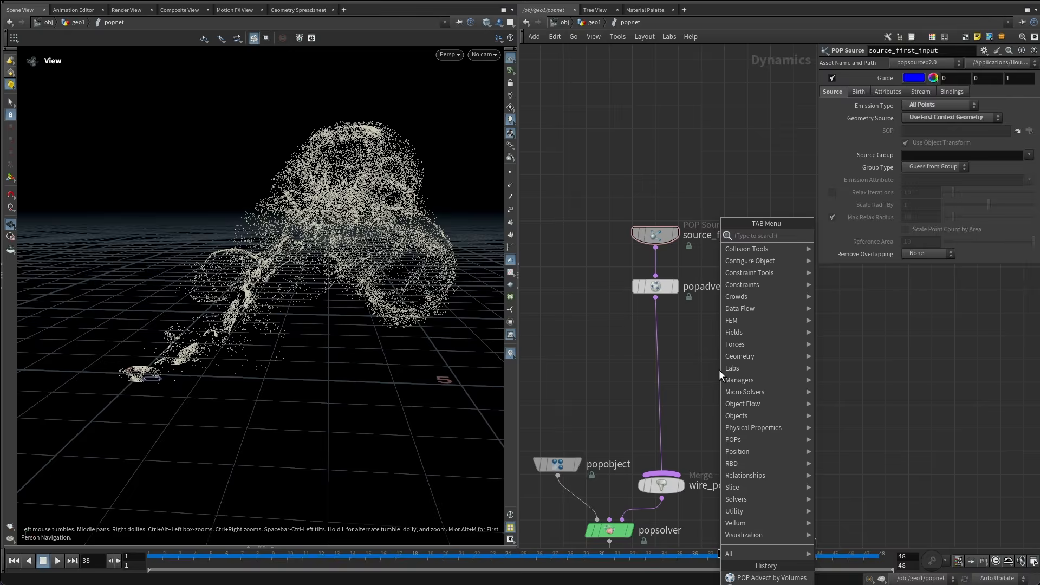
key(Return)
click(719, 369)
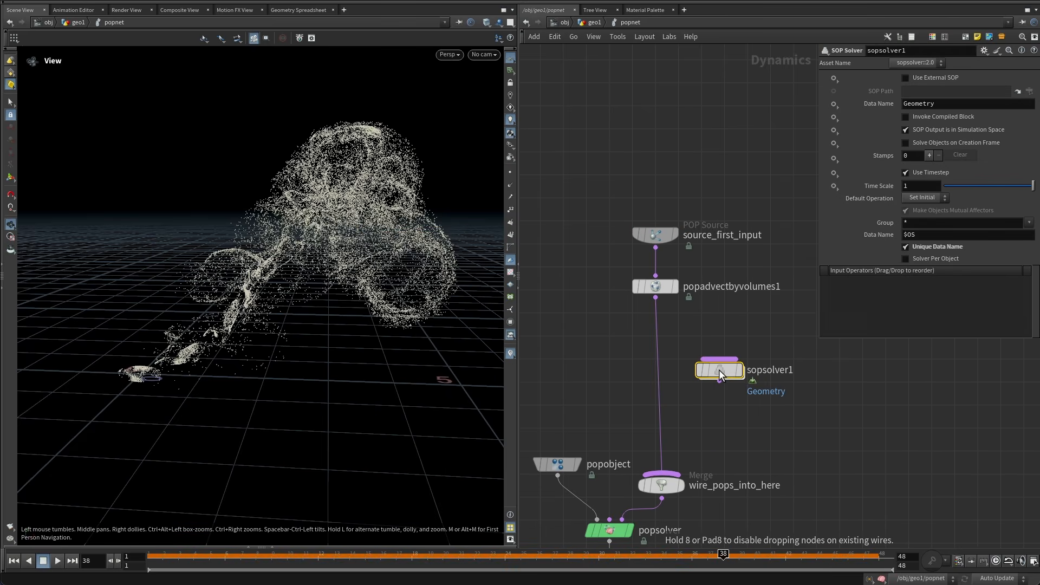
double_click(775, 367)
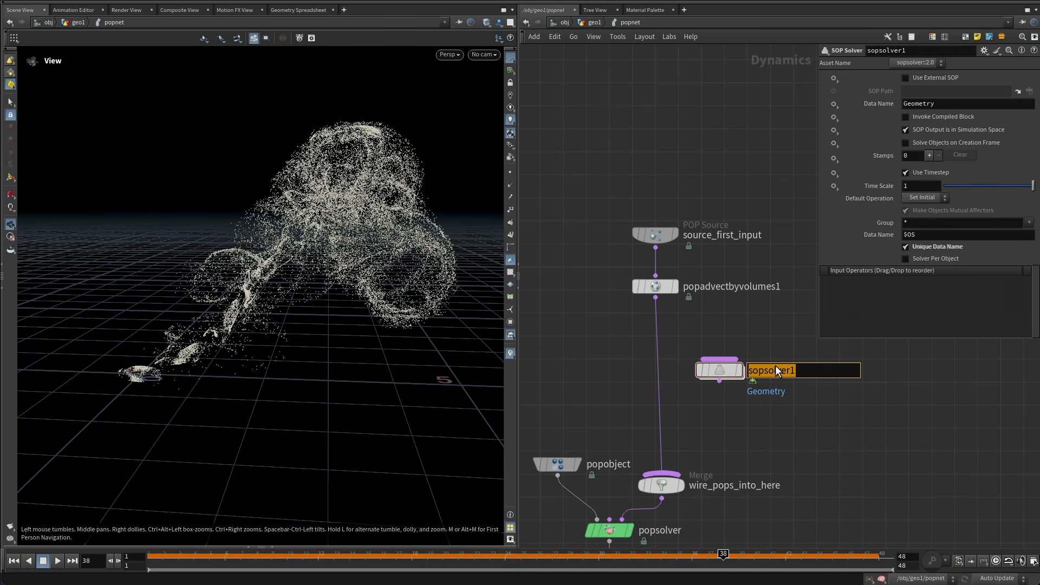
text(make_into_curves)
key(Return)
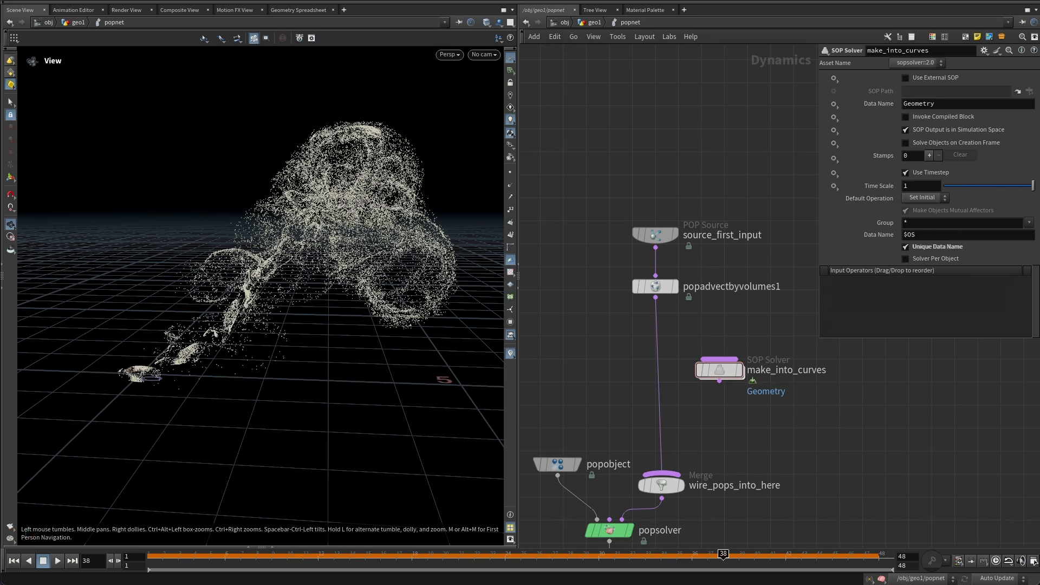
drag(723, 369, 658, 378)
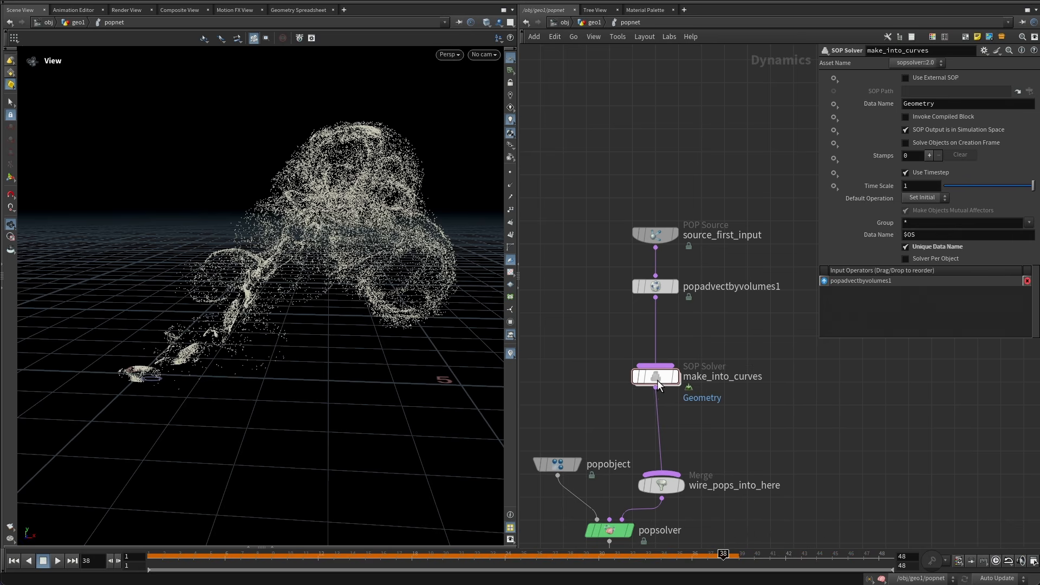
Inside the SOP solver, add an Add node between dop_geometry and the output.
double_click(658, 379)
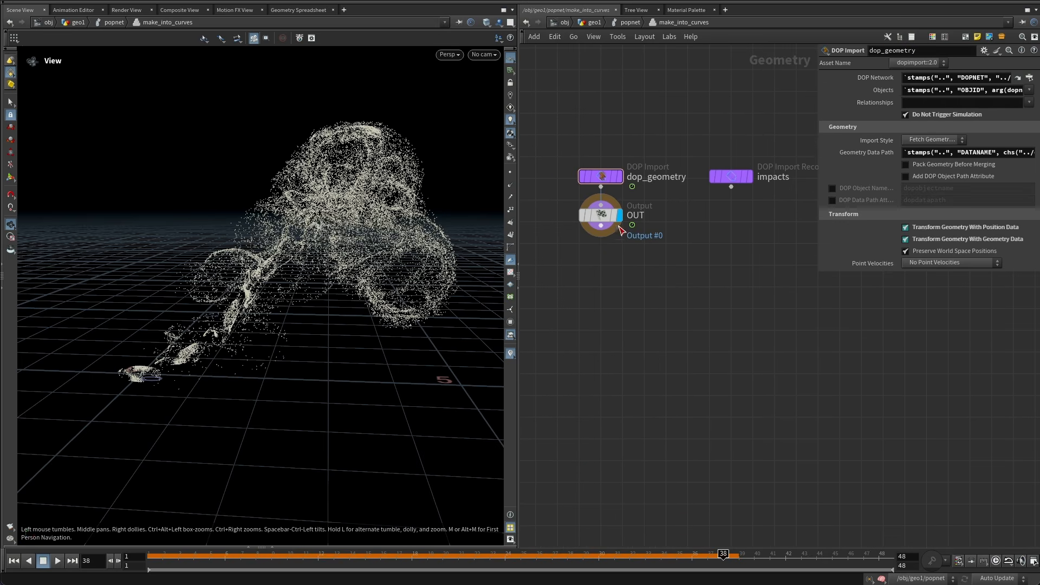
drag(608, 252, 606, 454)
scroll(629, 305, up, 1)
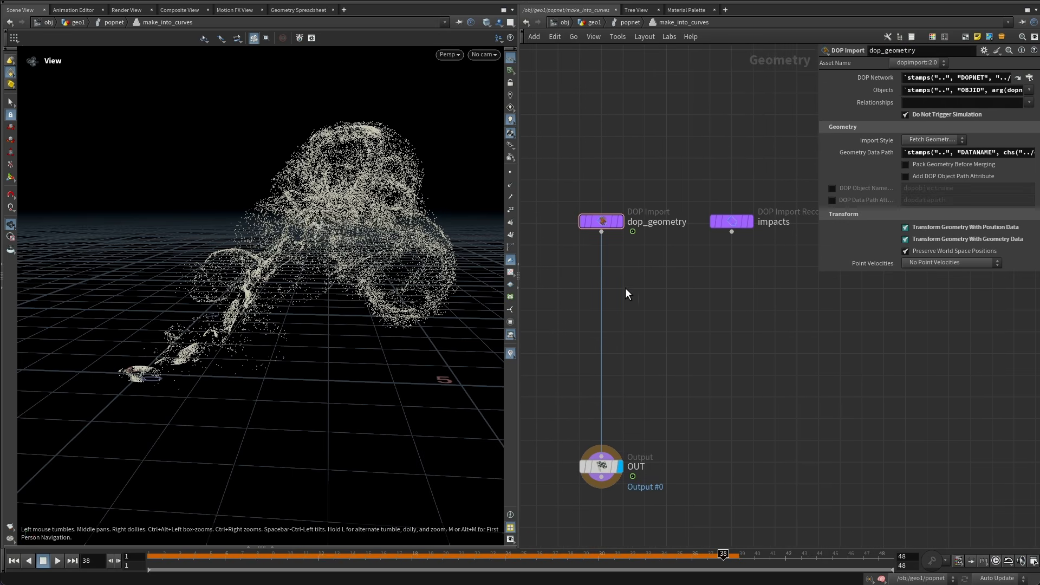
key(Tab)
text(add)
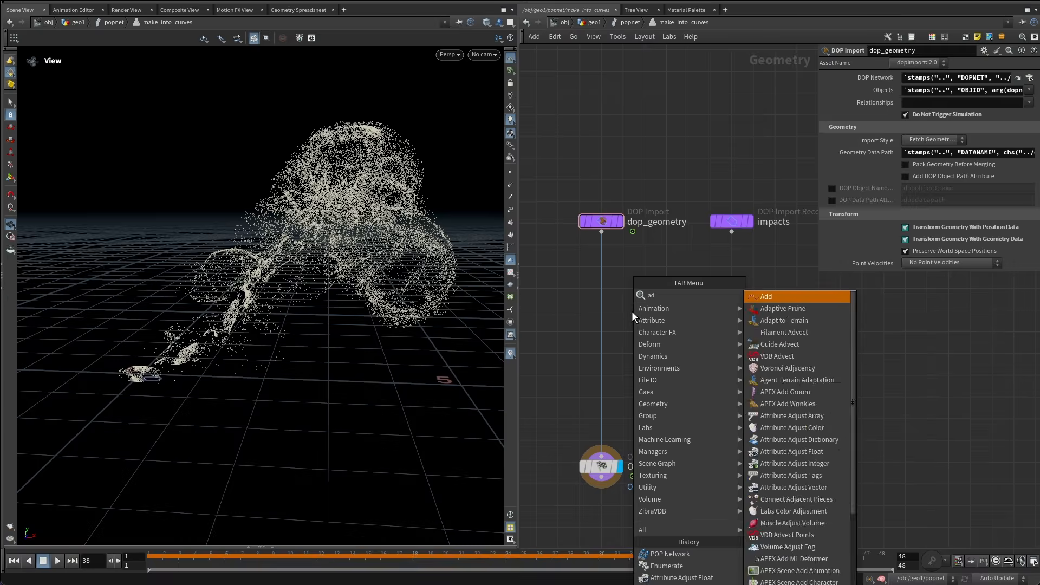
key(Return)
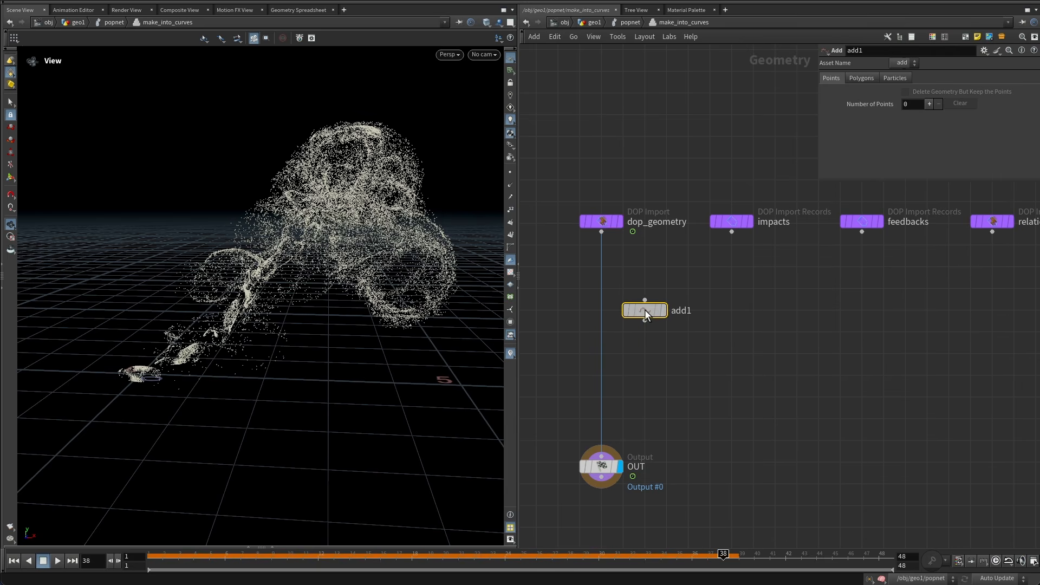
click(601, 311)
Set the Add node to build polygons by group, adding By Attribute with attribute name index.
click(862, 78)
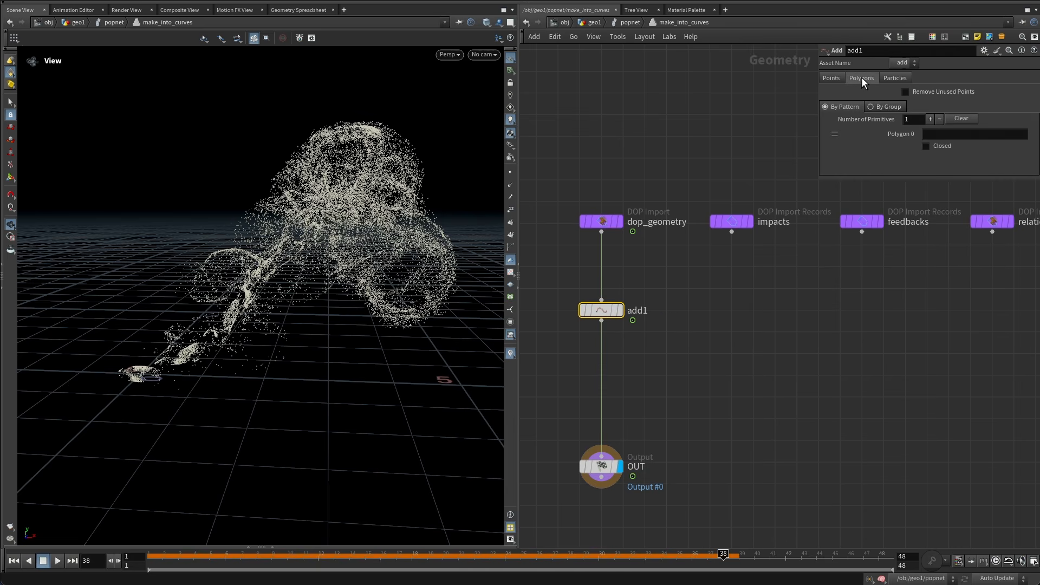
click(885, 107)
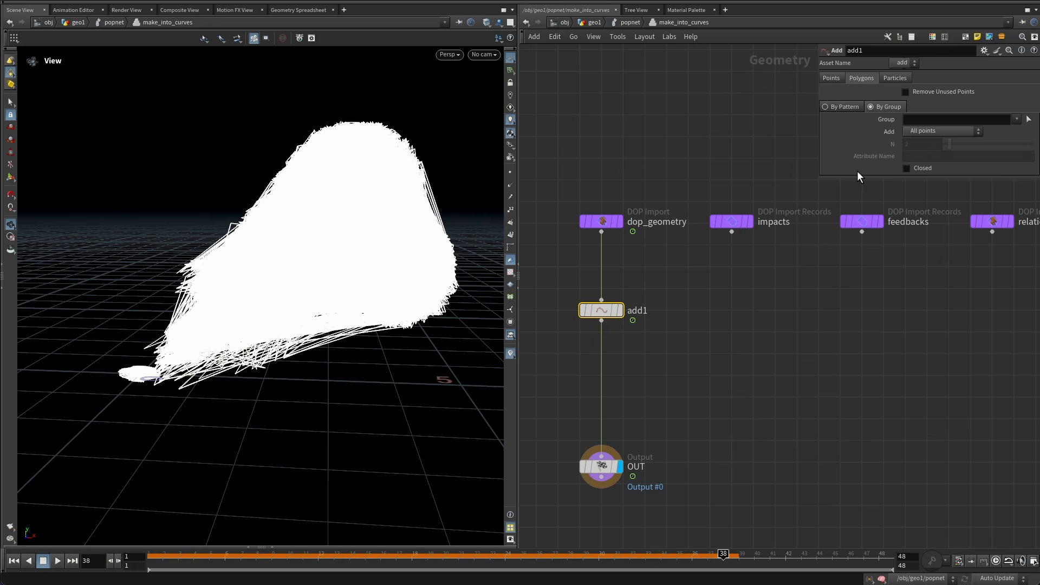
drag(853, 180, 852, 345)
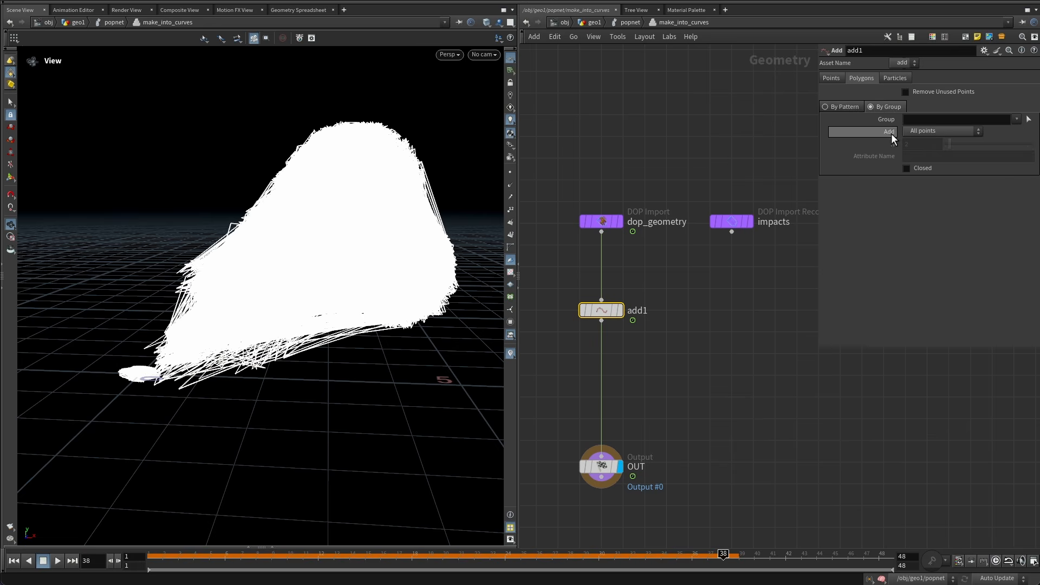
click(913, 131)
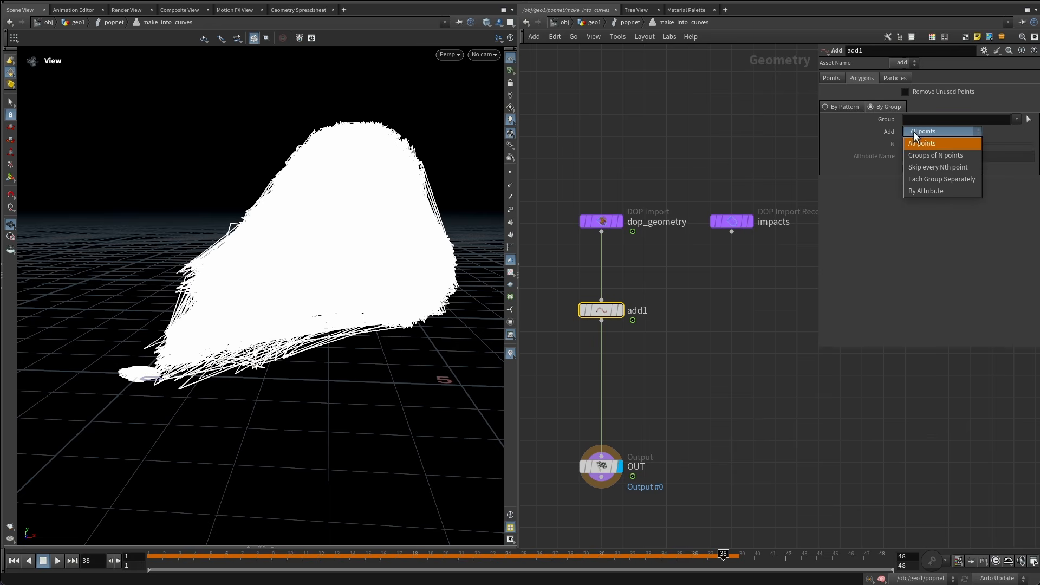
click(923, 192)
click(935, 156)
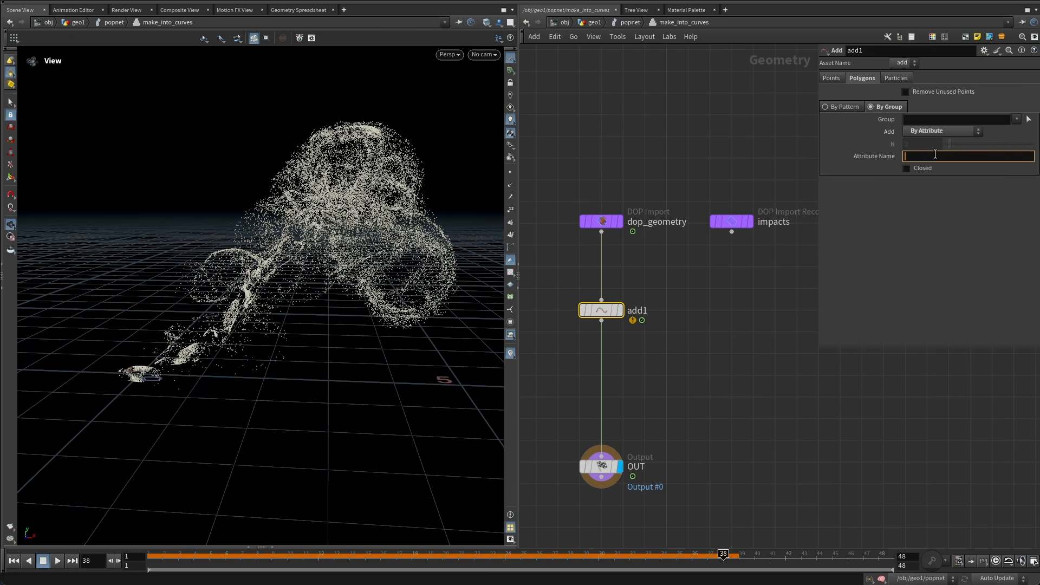
key(Return)
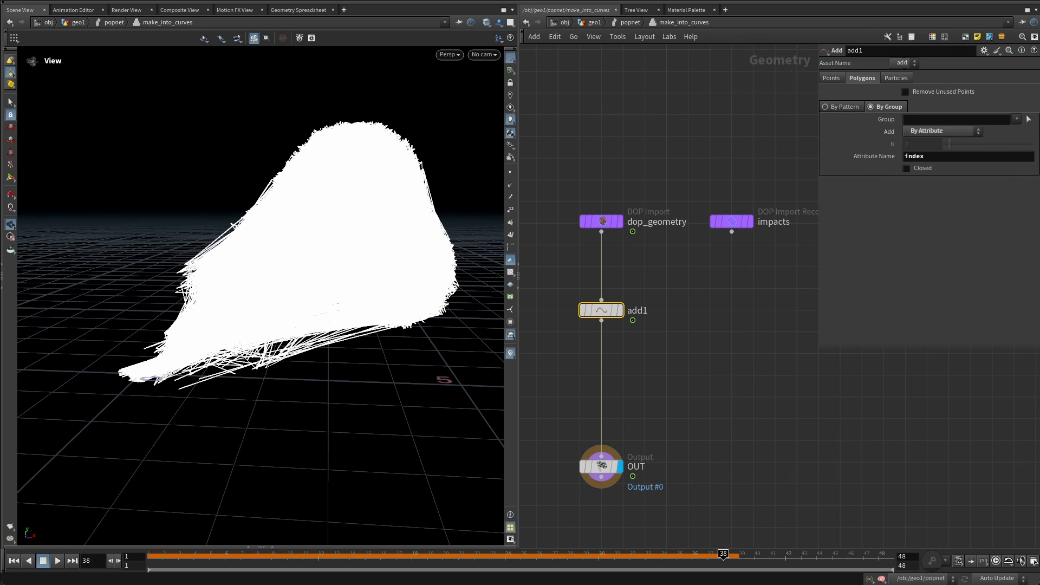
Return to the POP network, play the simulation and orbit the viewport to inspect the generated curves, then rewind to frame 1.
click(631, 22)
drag(244, 558, 96, 556)
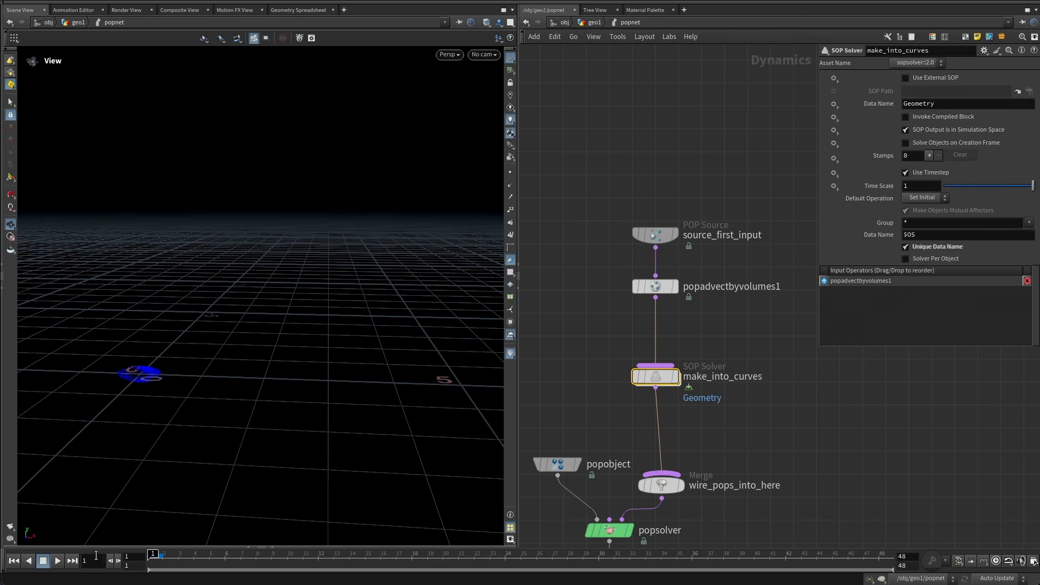
click(54, 560)
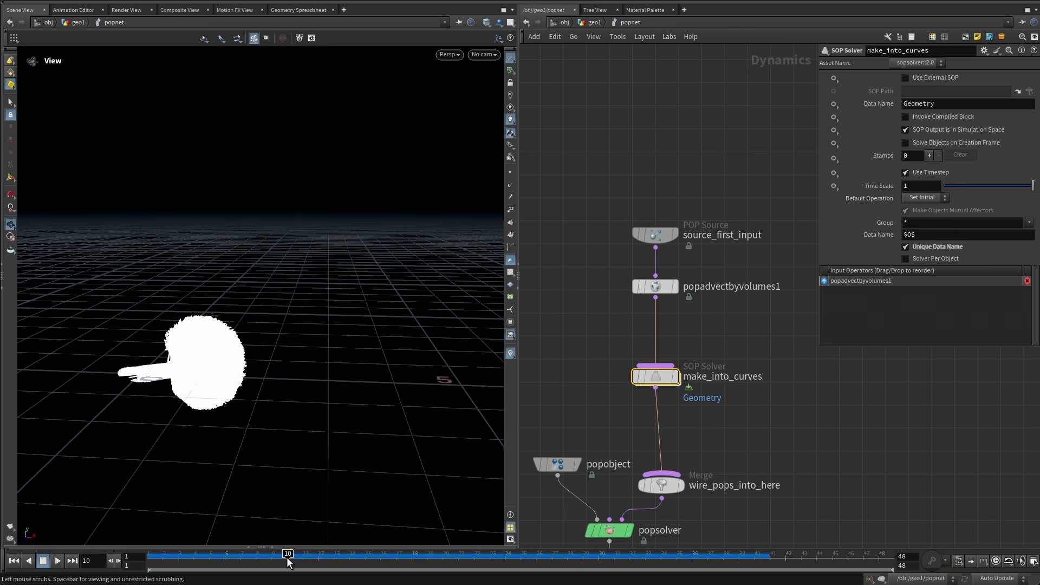
drag(286, 558, 675, 561)
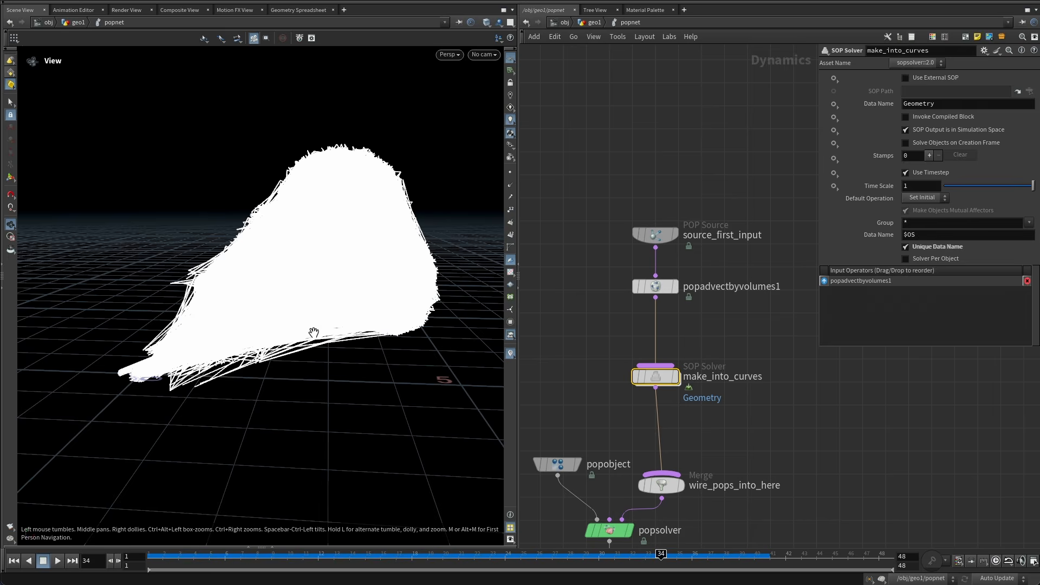
drag(295, 320, 316, 333)
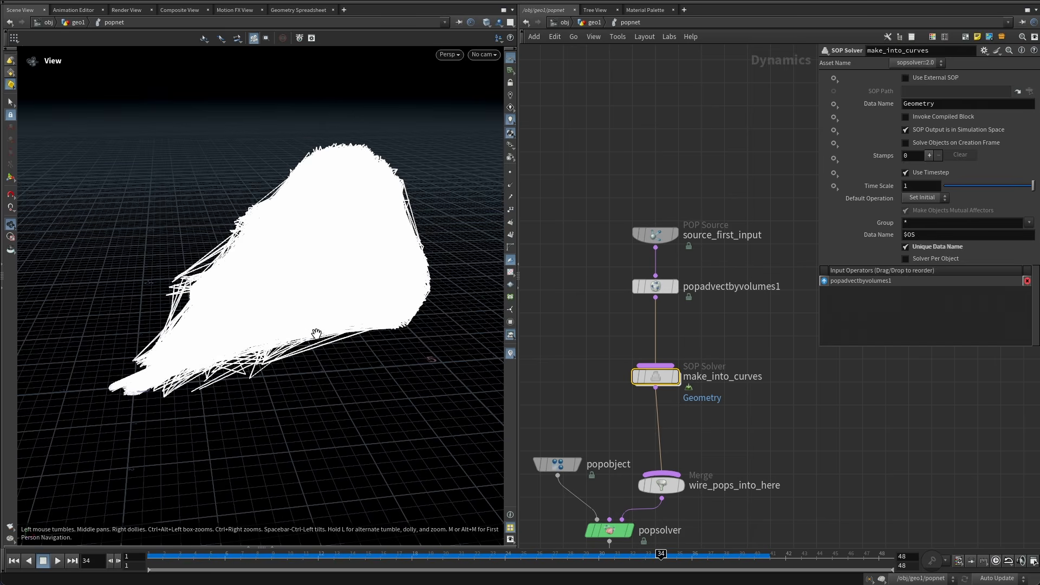
right_drag(301, 340, 395, 309)
drag(395, 309, 356, 350)
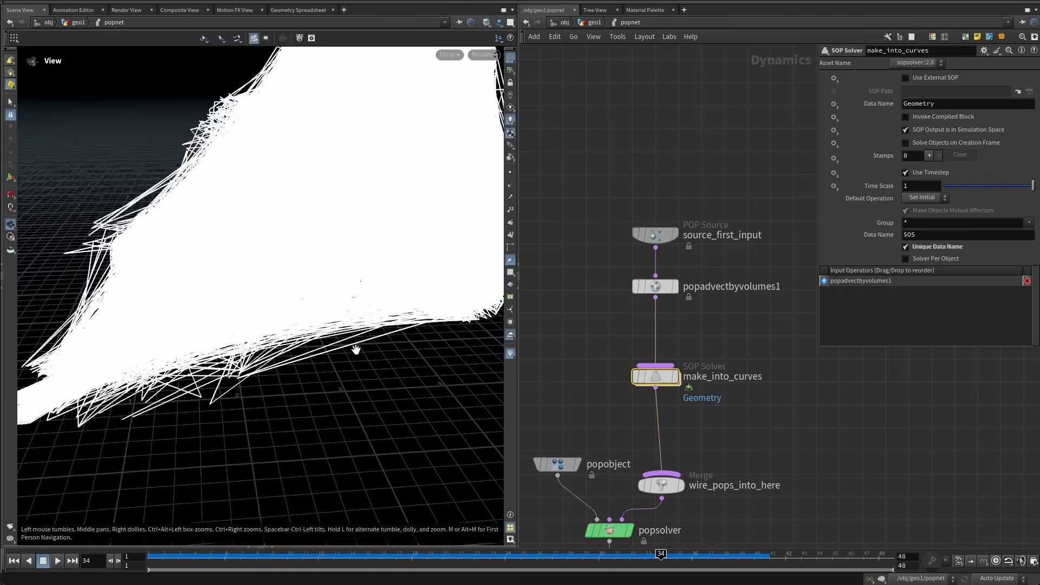
right_drag(356, 350, 272, 328)
middle_drag(272, 327, 262, 356)
click(14, 560)
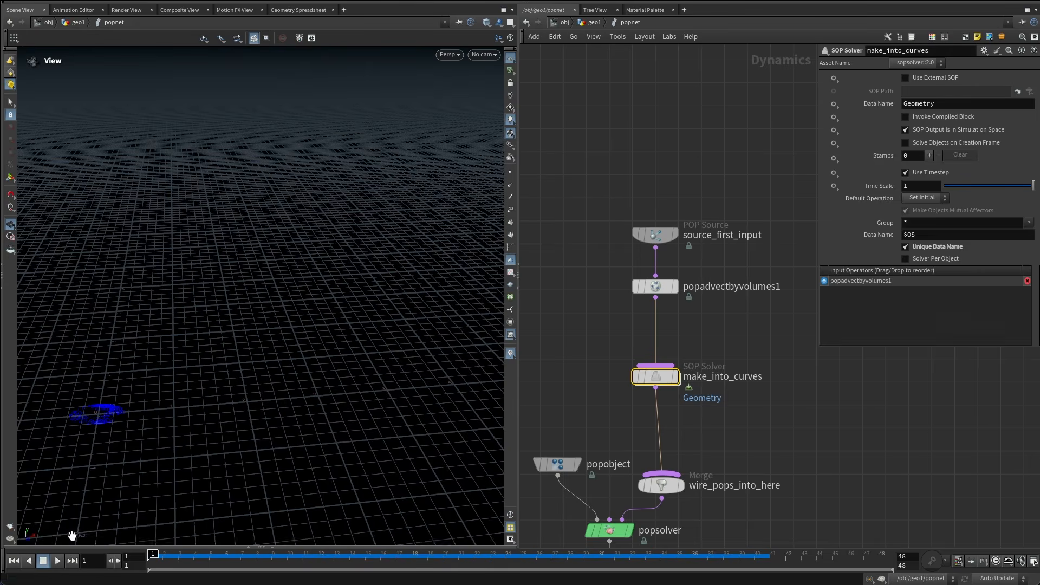
Inside the SOP solver, add a Resample node after the Add node and set its Length to 0.2.
double_click(655, 376)
key(Tab)
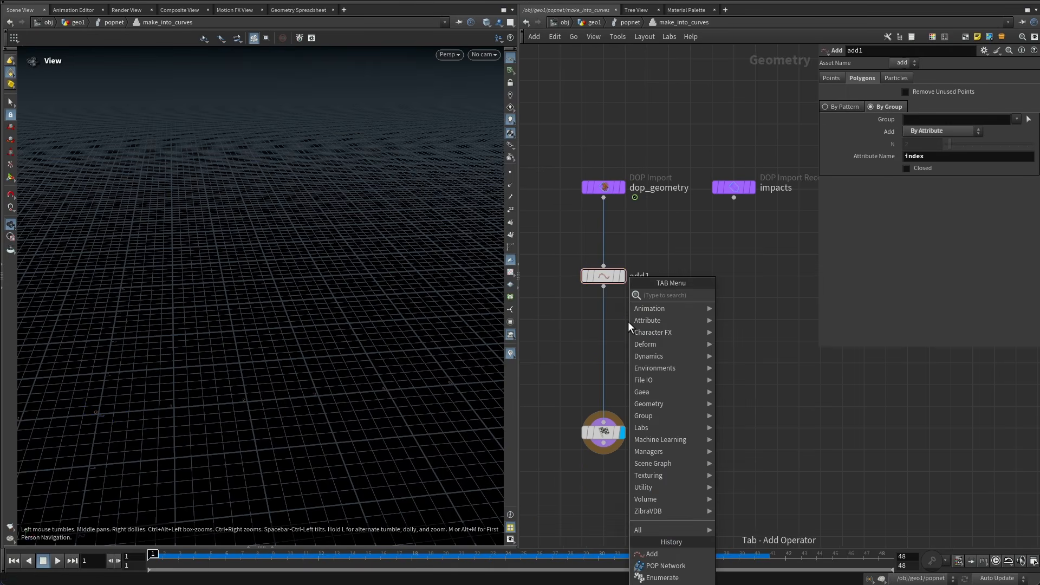
text(resample)
key(Return)
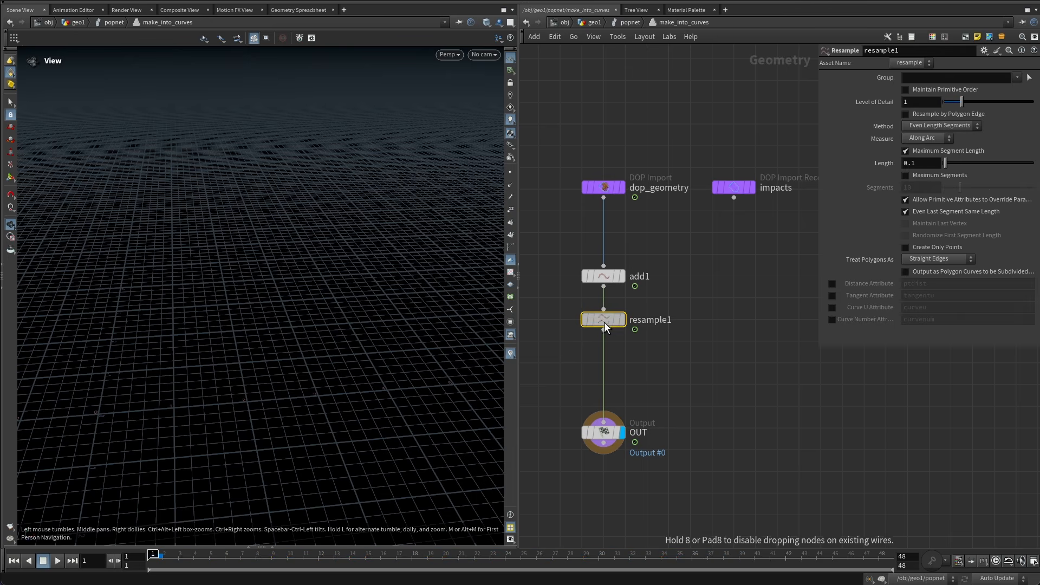
click(605, 321)
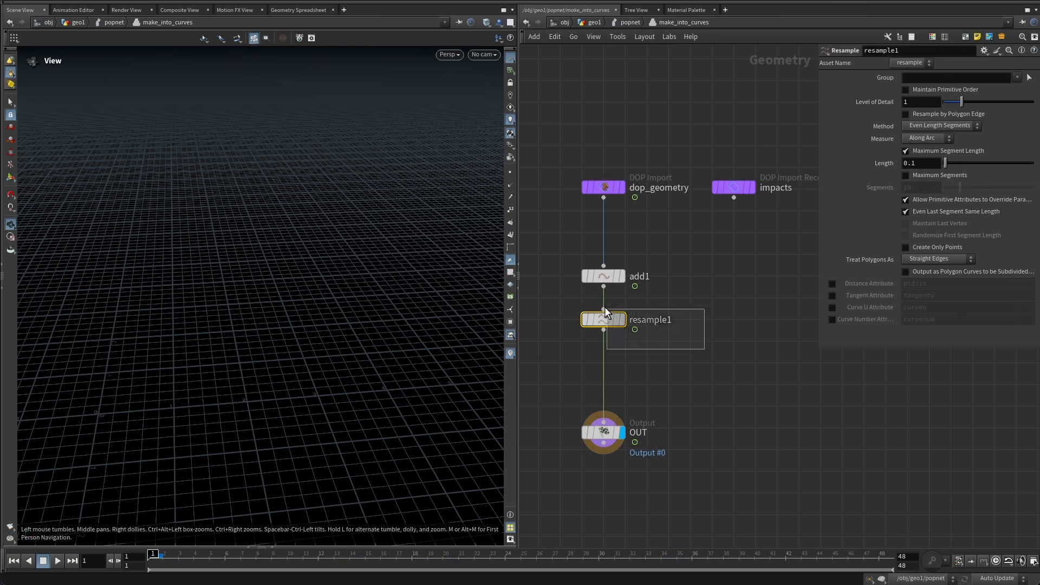
double_click(913, 164)
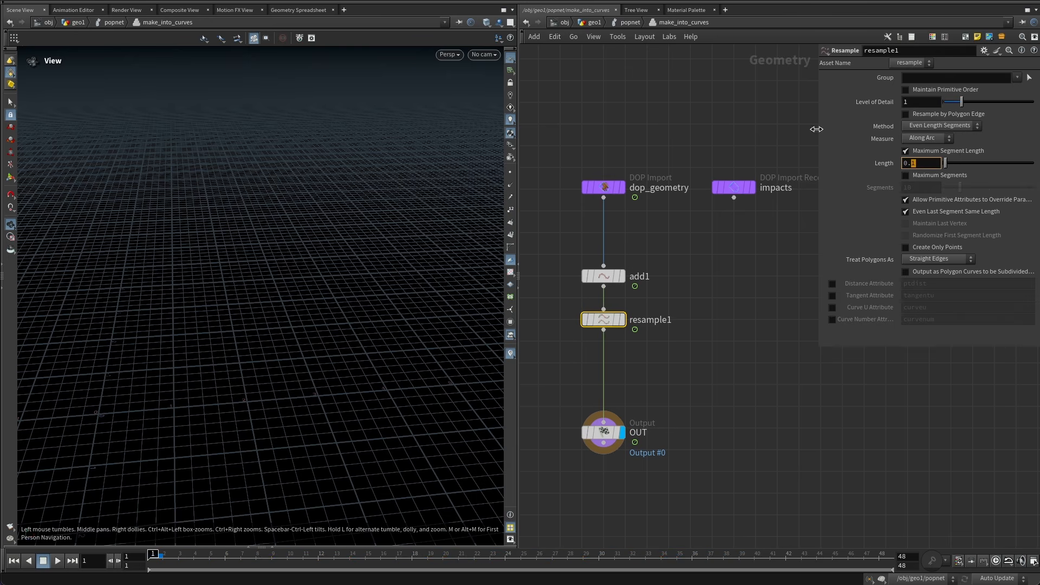
click(919, 163)
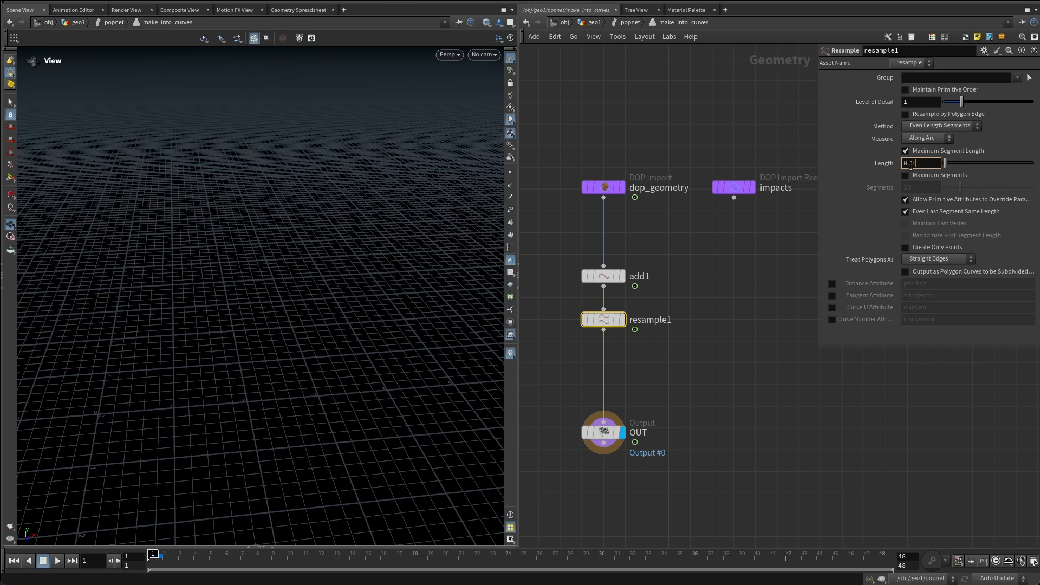
text(0.2)
click(739, 108)
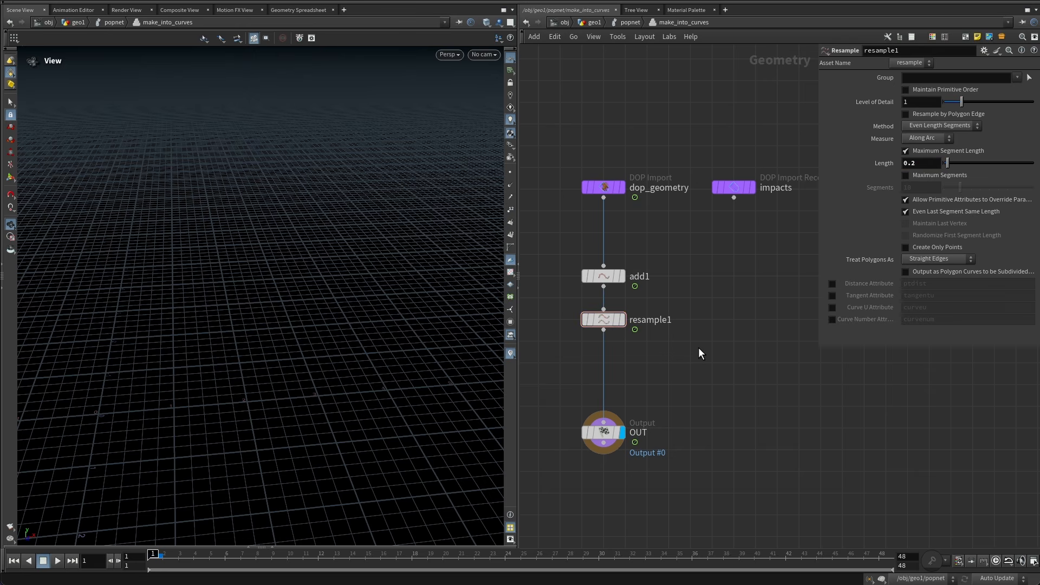
Set the resample's Treat Polygons As to Subdivision Curves and play the simulation.
middle_drag(699, 348, 700, 321)
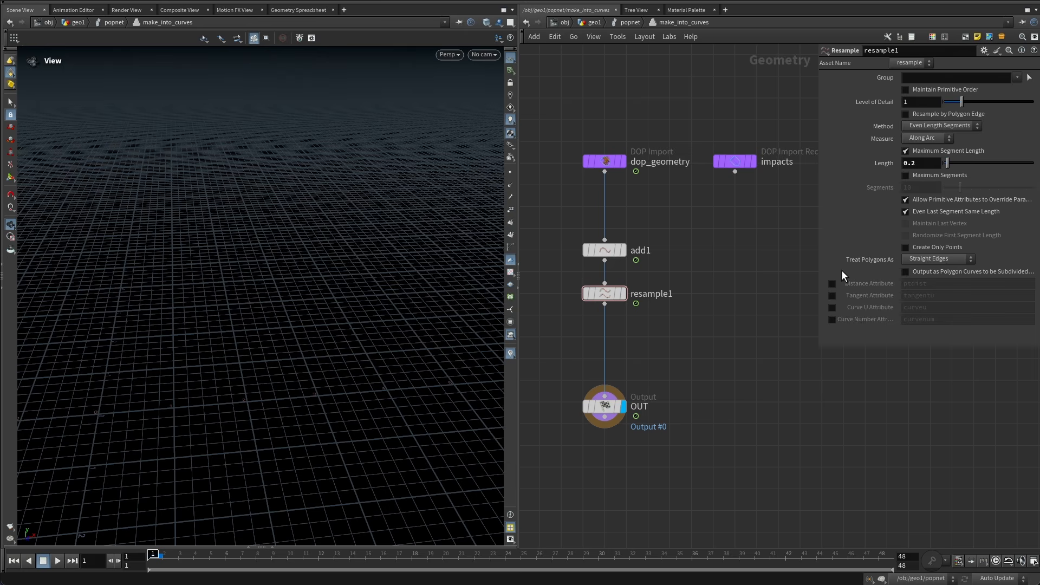
click(925, 259)
click(931, 282)
click(57, 562)
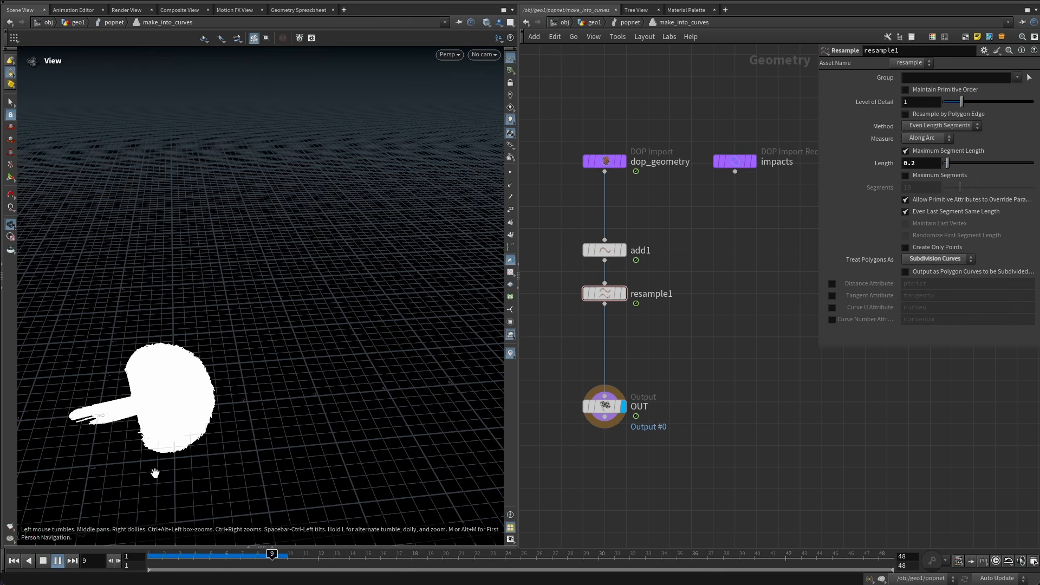
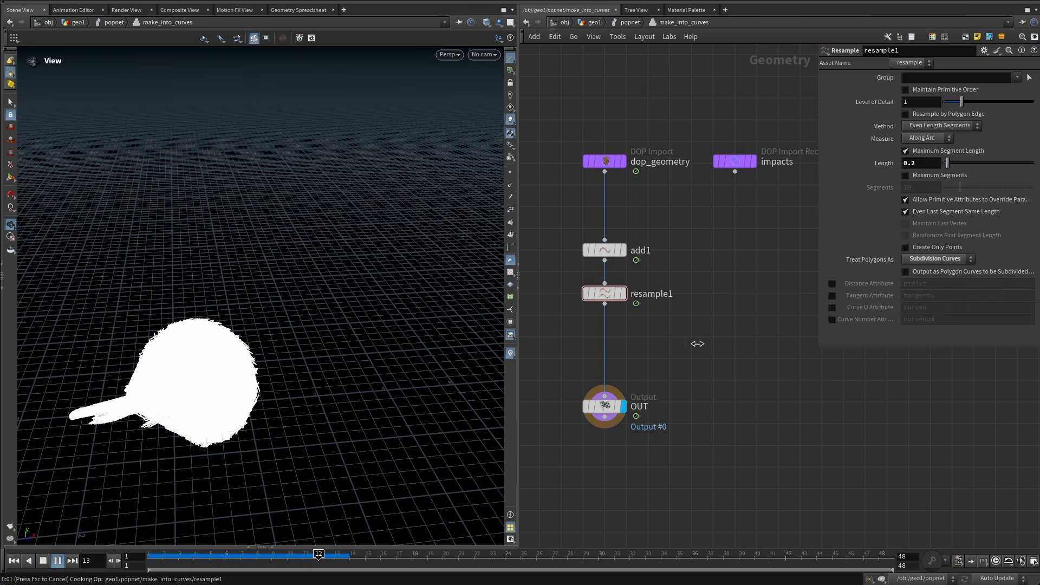
Stop playback at frame 13 and add a new Add node fed by dop_geometry with Delete Geometry But Keep the Points enabled.
click(324, 556)
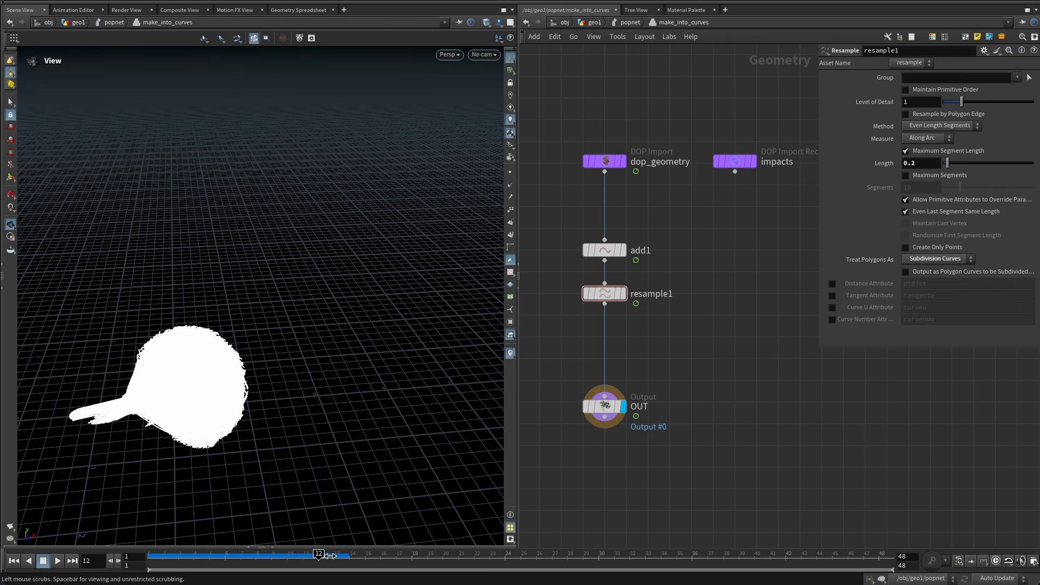
click(335, 561)
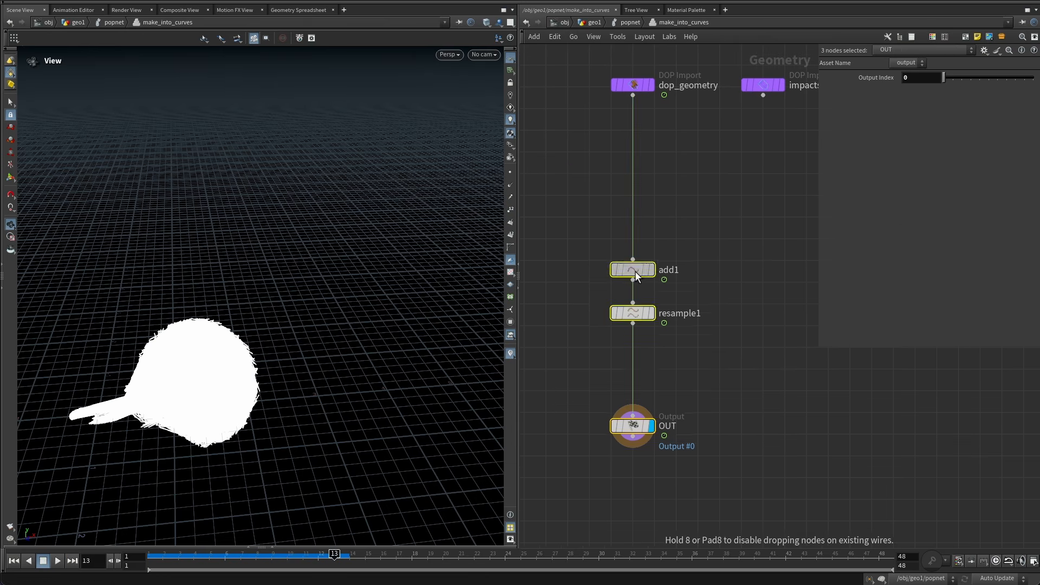
drag(635, 271, 635, 327)
click(674, 243)
middle_drag(674, 217, 667, 246)
text(add)
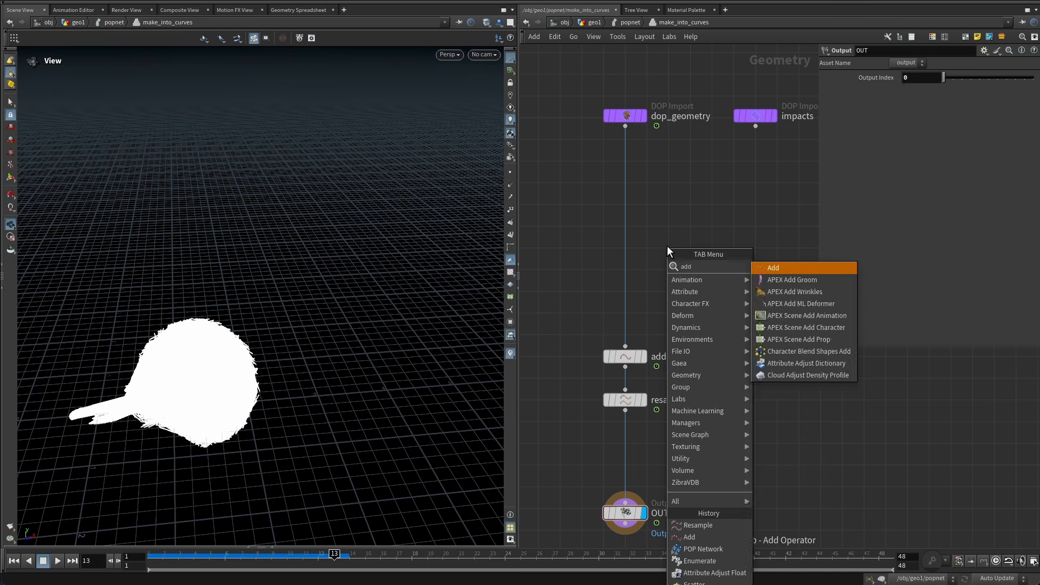
key(Return)
click(668, 245)
drag(660, 206, 625, 126)
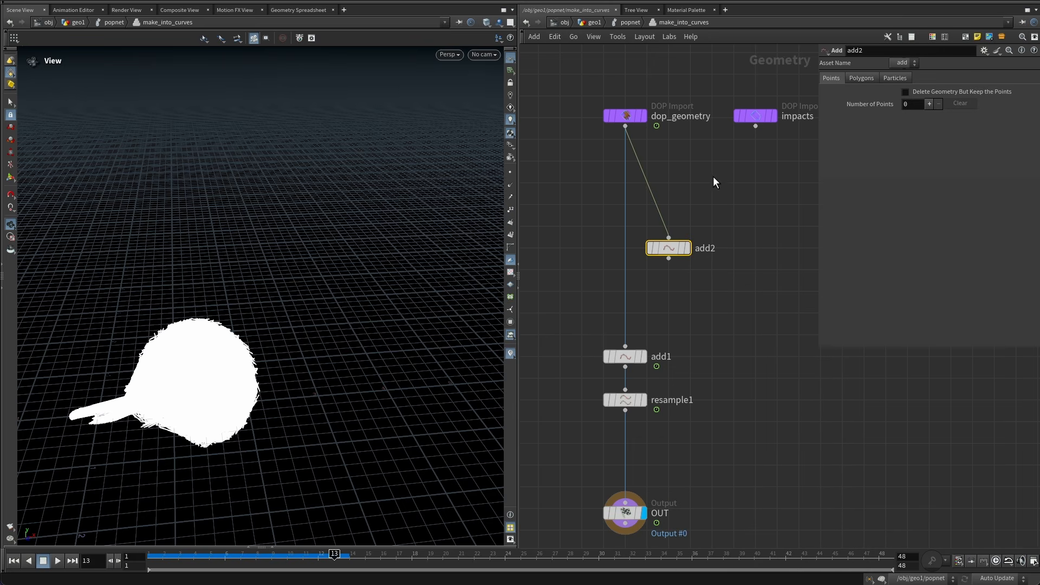
click(687, 248)
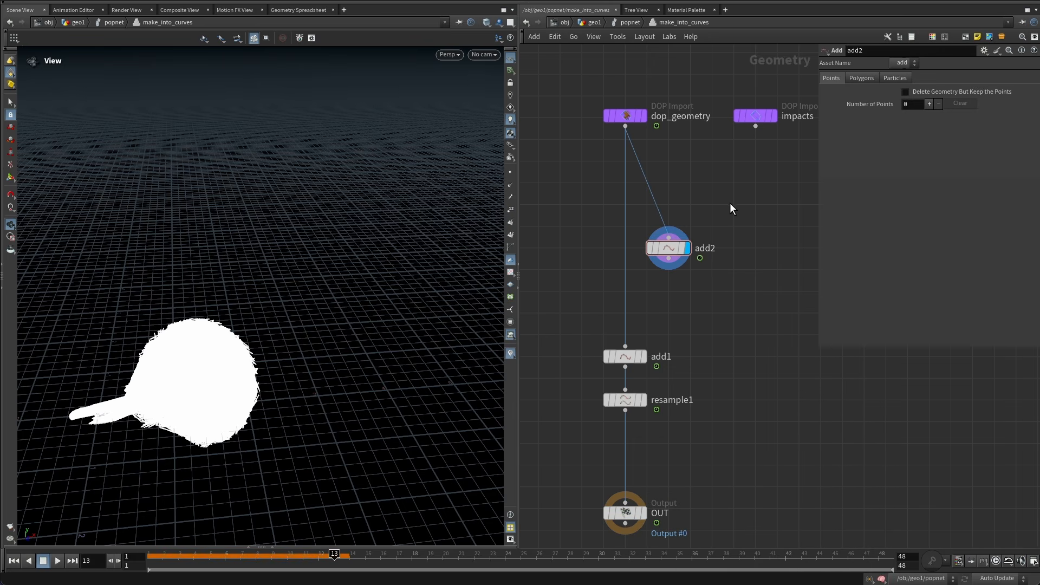
drag(729, 205, 646, 293)
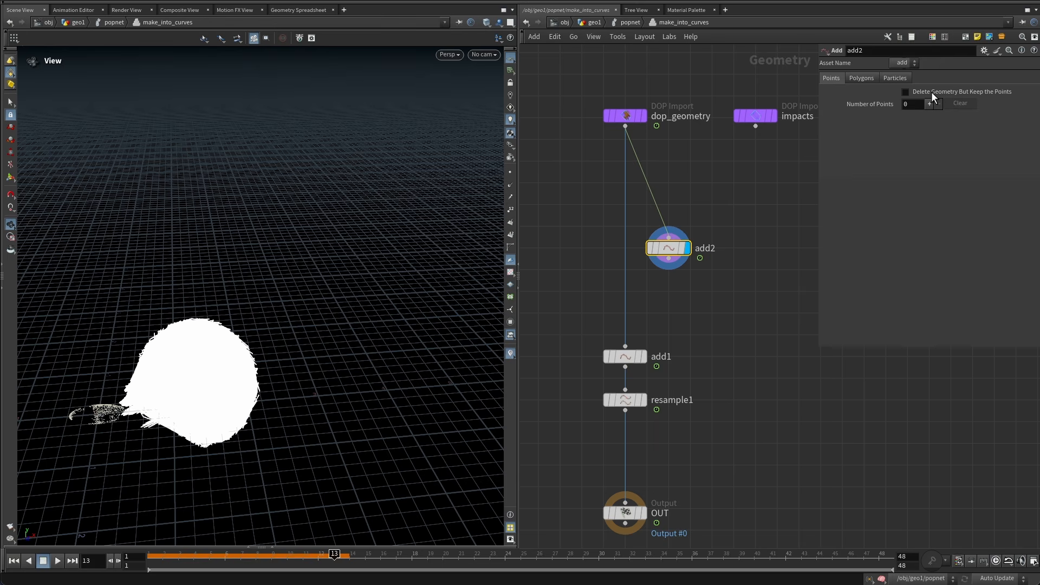
click(932, 92)
Wire the new Add node into add1 so it sits between dop_geometry and add1.
click(720, 318)
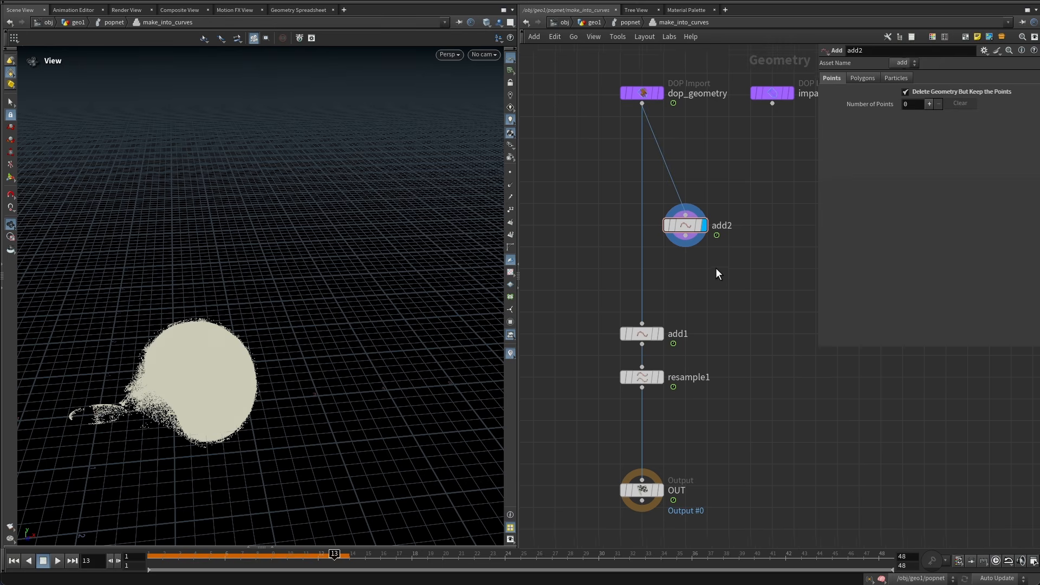
drag(685, 235, 637, 325)
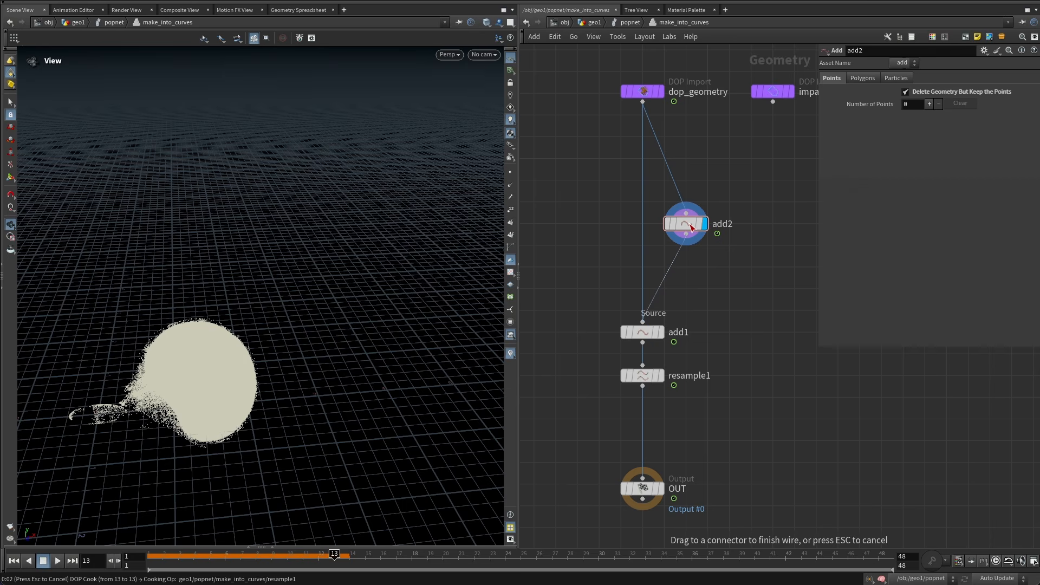
drag(758, 182, 684, 236)
drag(692, 225, 648, 226)
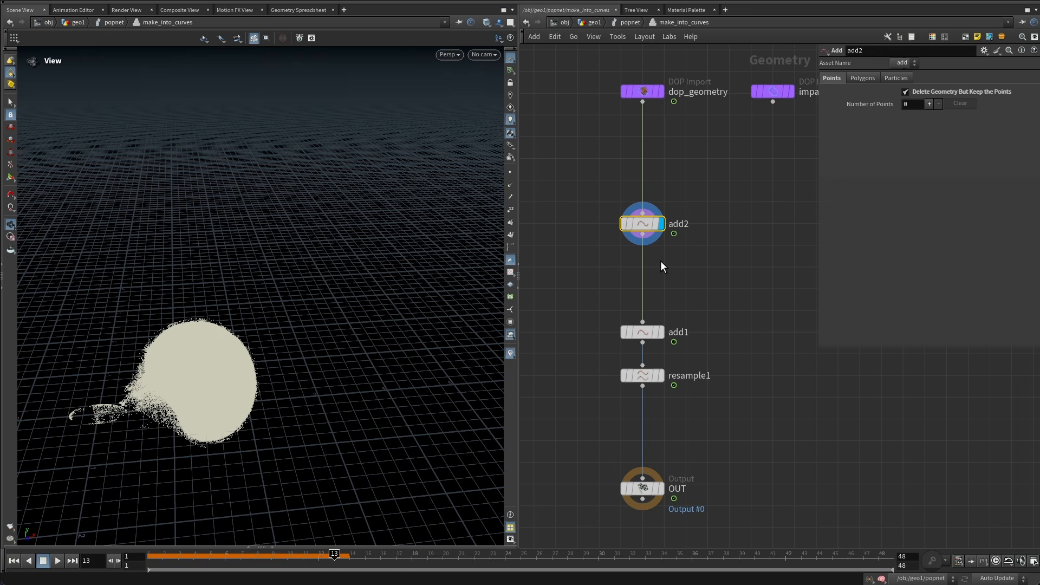
Display add1 and then resample1, orbiting the viewport to inspect the resulting curves.
click(656, 334)
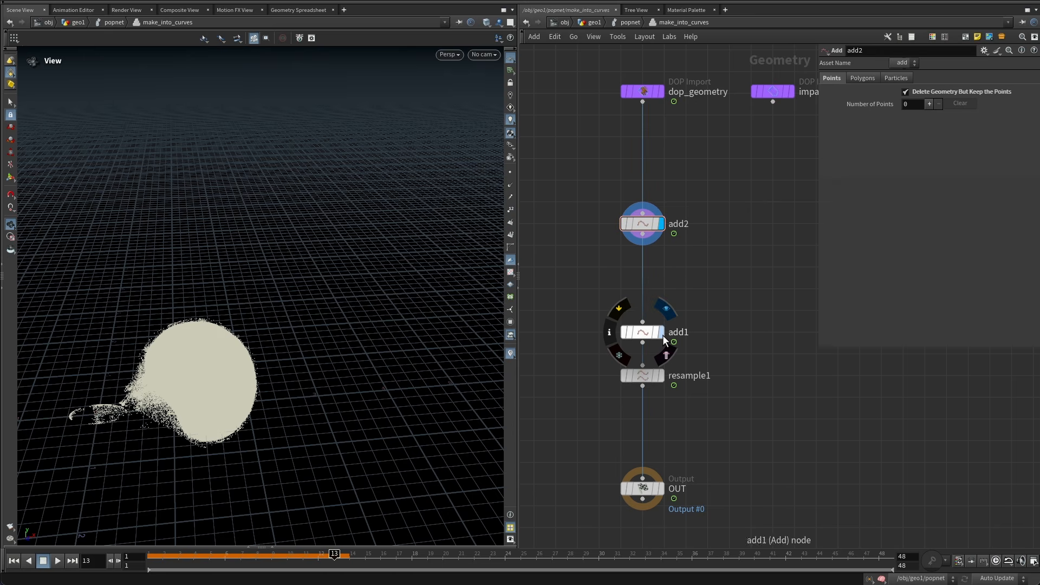
drag(729, 289, 619, 352)
right_drag(181, 415, 260, 352)
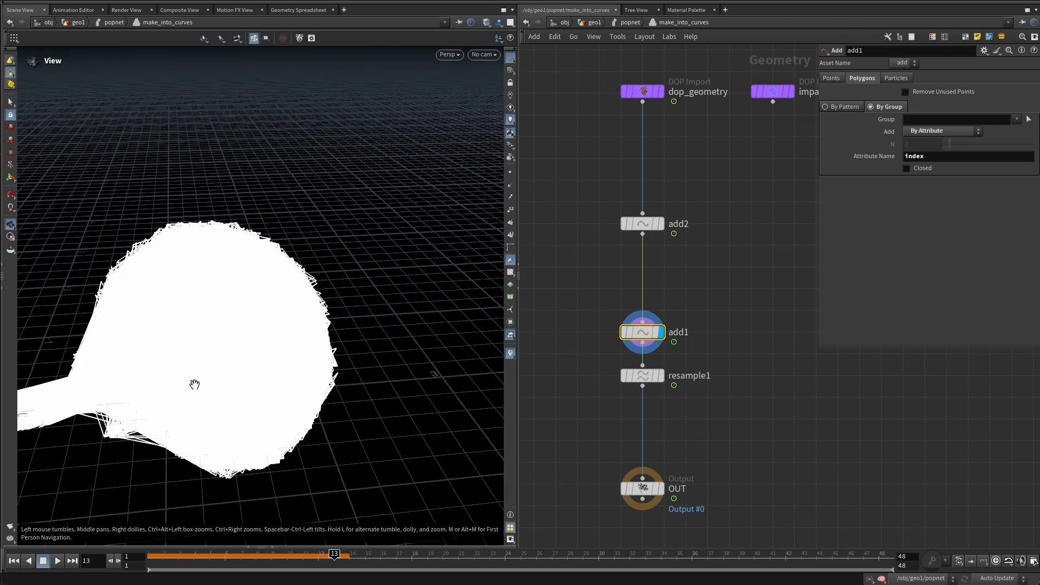
middle_drag(195, 385, 286, 357)
drag(286, 358, 251, 341)
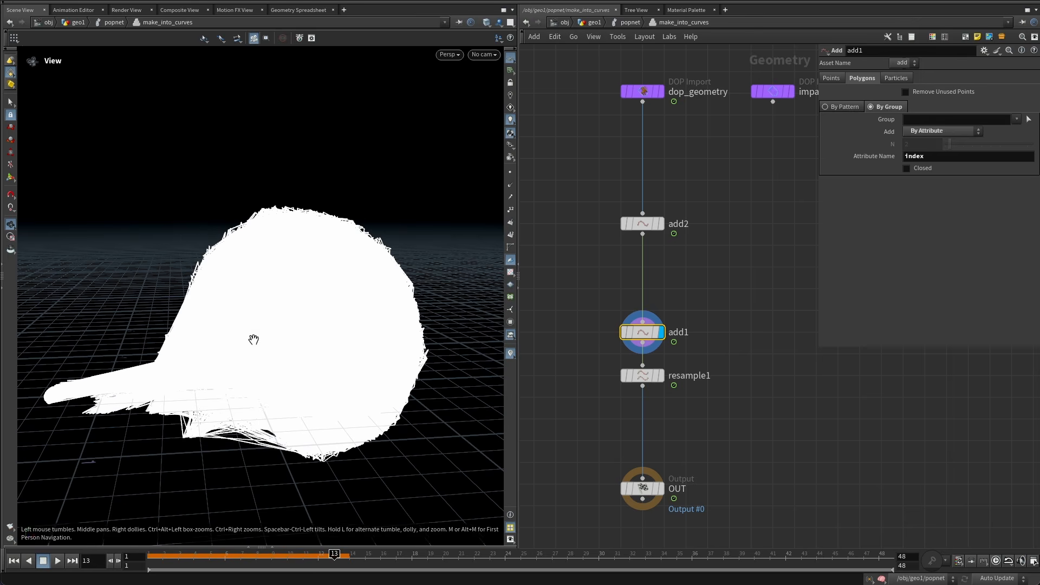
click(662, 375)
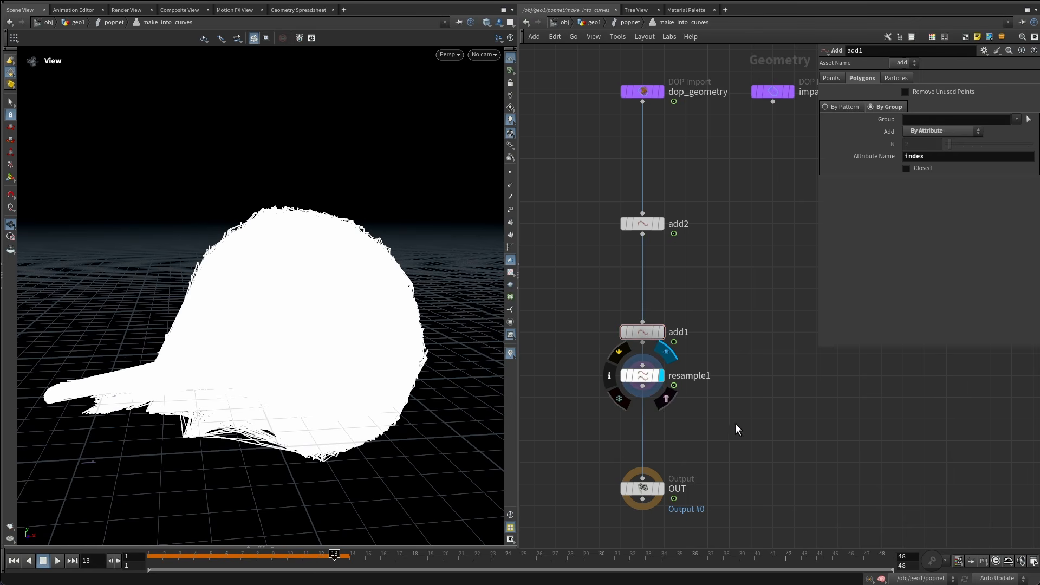
drag(736, 423, 632, 369)
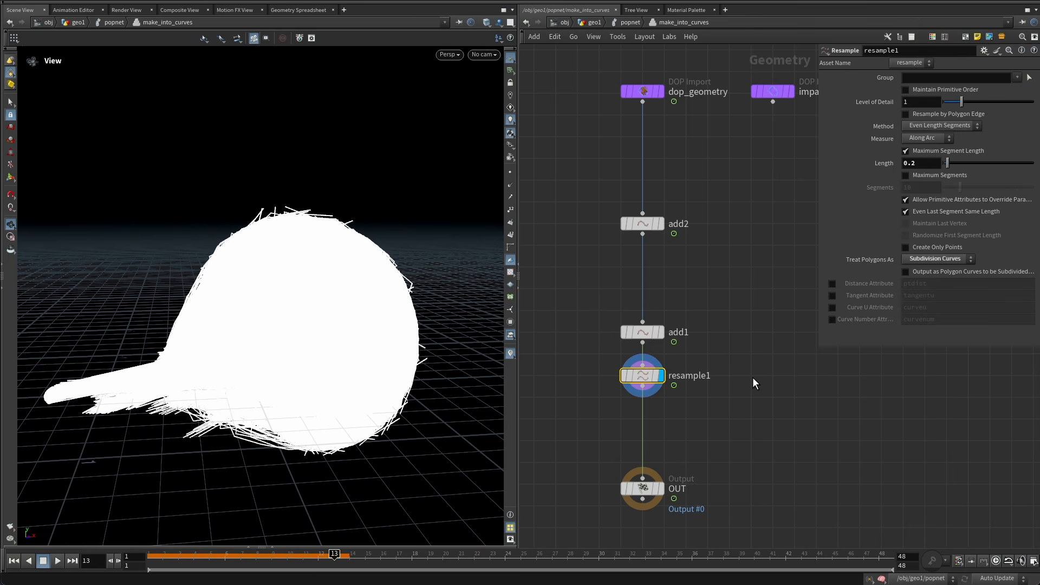
click(752, 377)
Return to the POP network, play the simulation to frame 48 and examine the curves in the viewport.
click(629, 22)
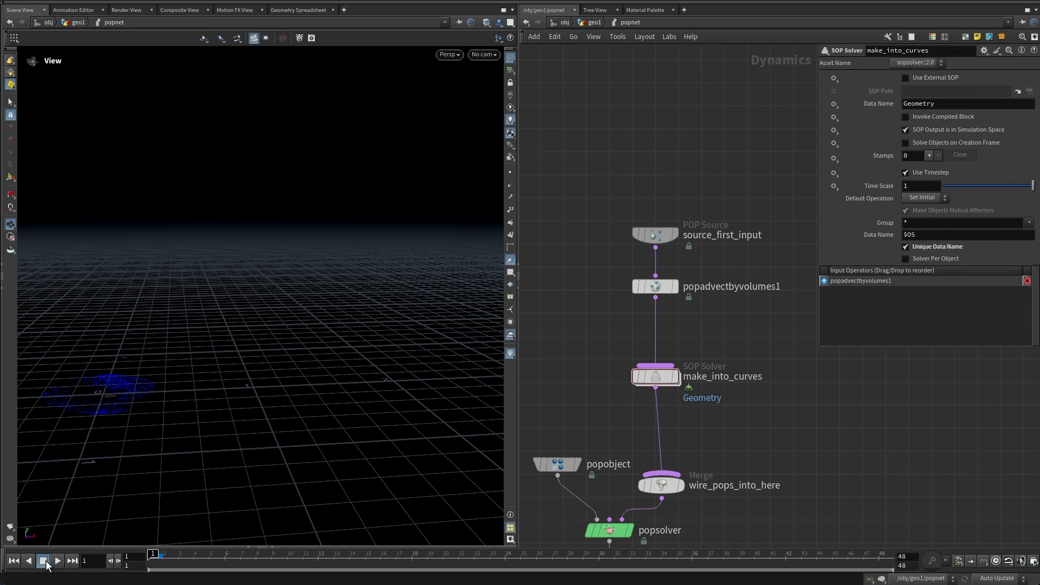
click(56, 561)
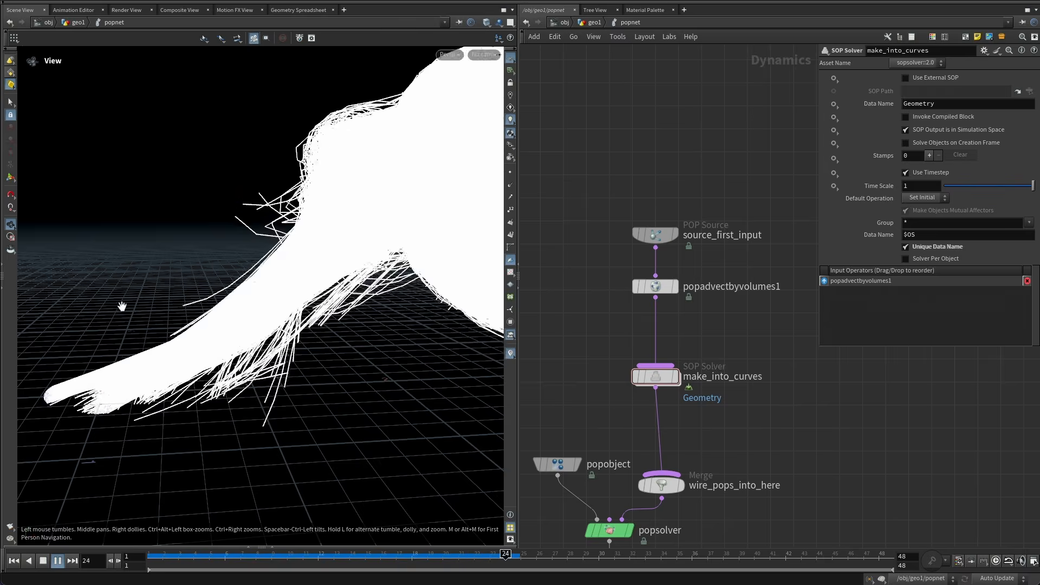
scroll(195, 254, down, 5)
middle_drag(195, 254, 250, 252)
scroll(286, 242, down, 4)
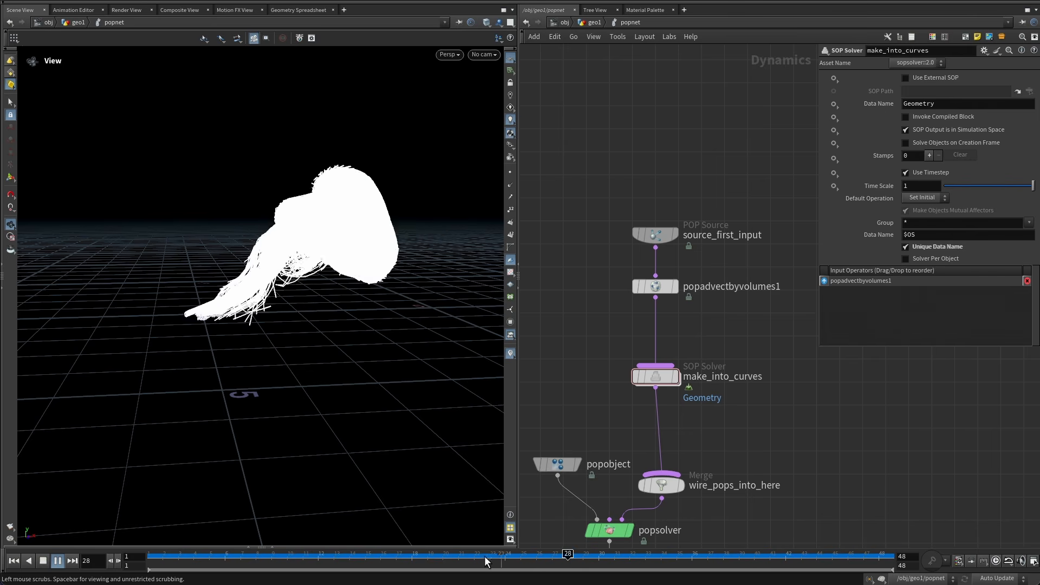
mouse_move(463, 557)
mouse_down()
mouse_move(859, 558)
mouse_move(332, 558)
mouse_move(923, 558)
mouse_up()
middle_drag(767, 426, 728, 386)
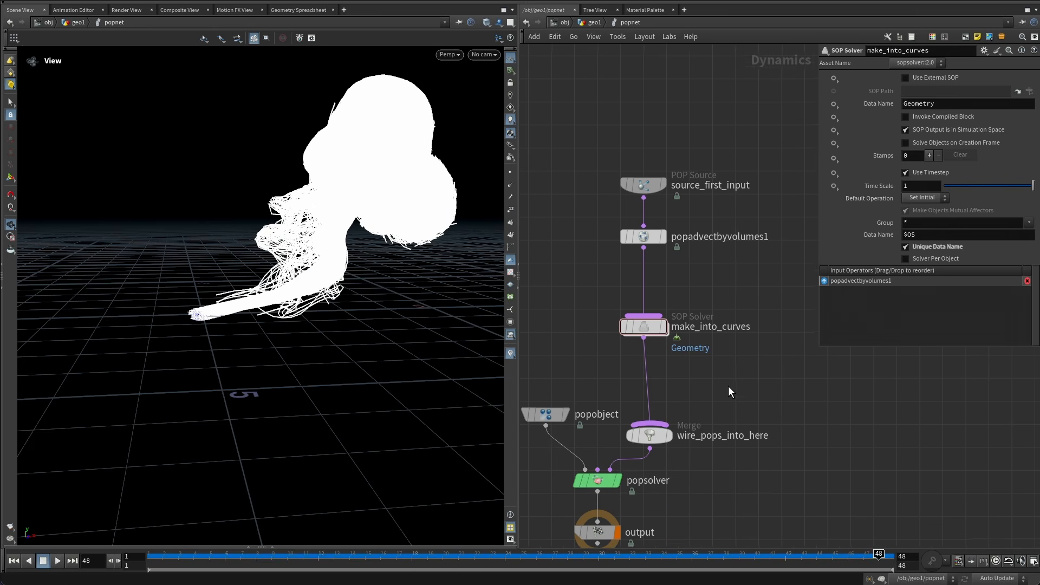
Review the node chain inside the make_into_curves solver, then go back up to geo1 and orbit the viewport.
double_click(649, 350)
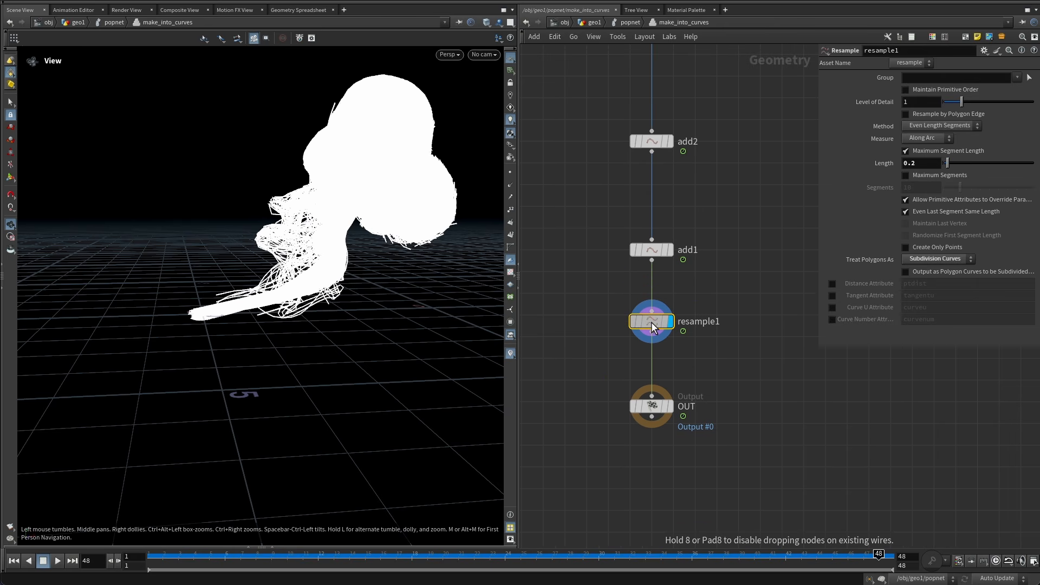
middle_drag(704, 291, 727, 361)
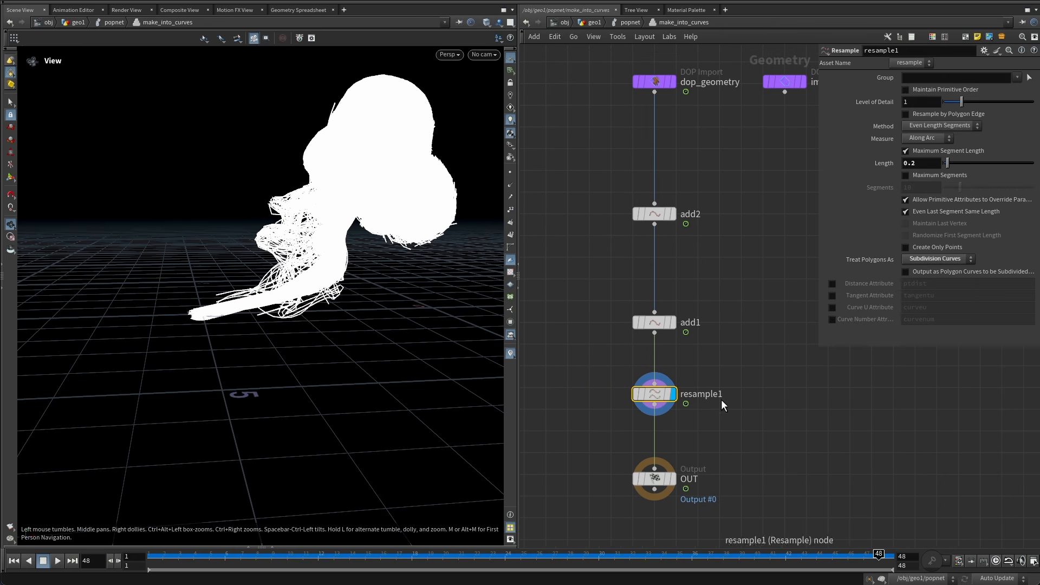
middle_drag(722, 457, 716, 304)
drag(651, 333, 650, 446)
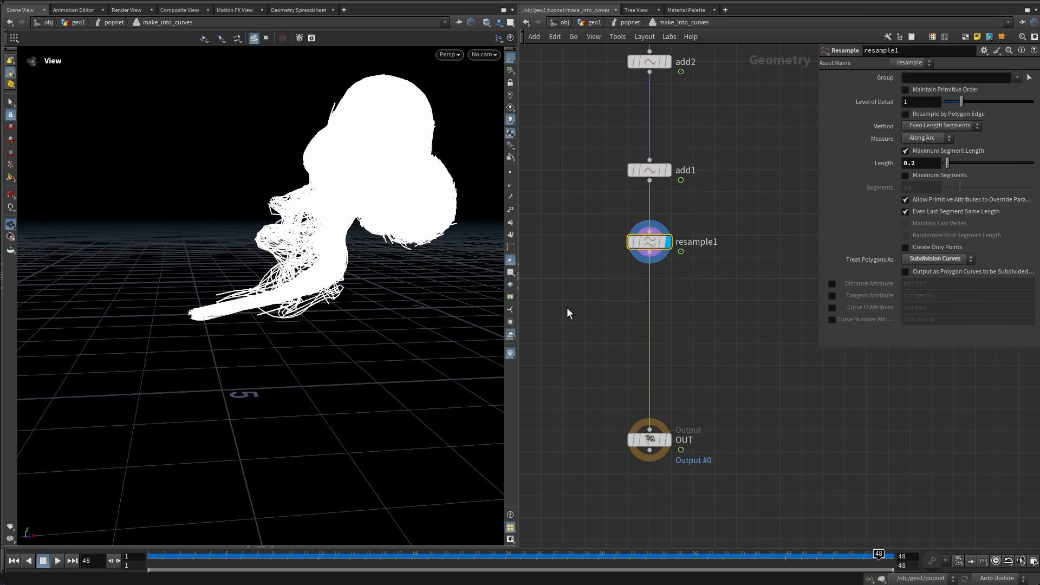
click(630, 22)
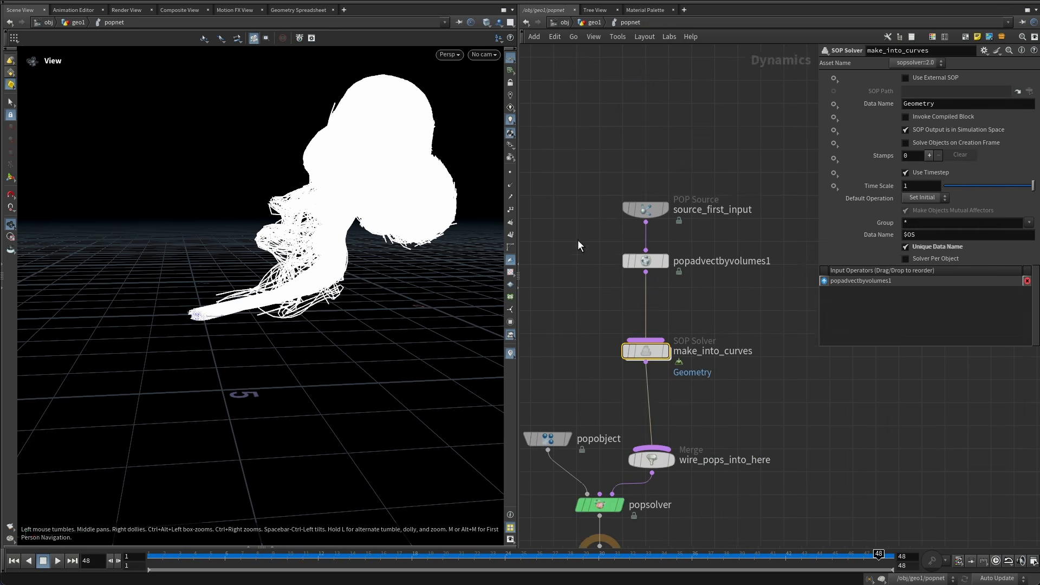
click(594, 23)
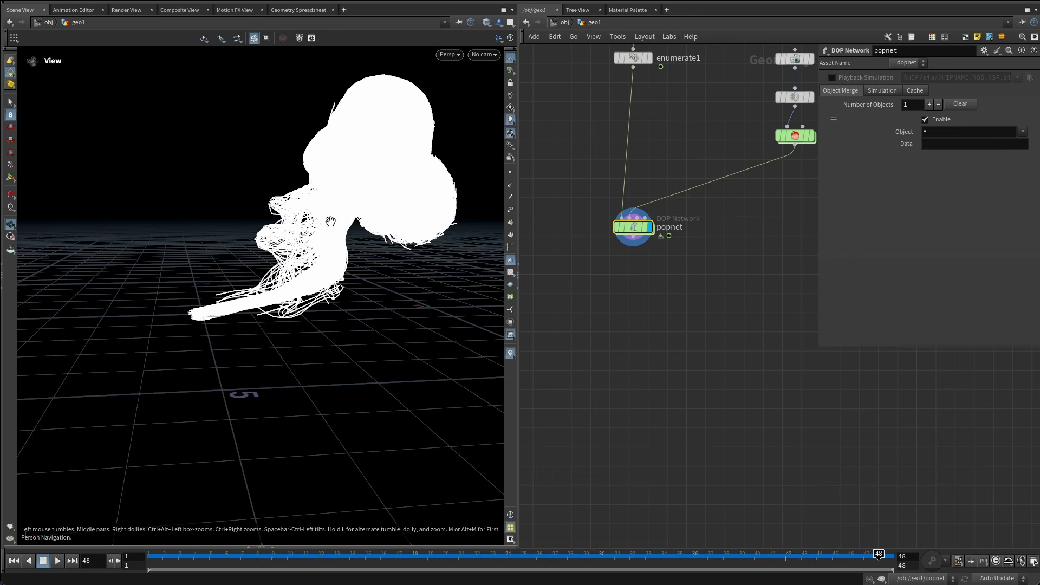
right_drag(330, 223, 404, 186)
middle_drag(404, 185, 343, 214)
drag(343, 213, 344, 236)
right_drag(383, 216, 358, 225)
Add an Add node below popnet with Delete Geometry But Keep the Points enabled.
click(633, 238)
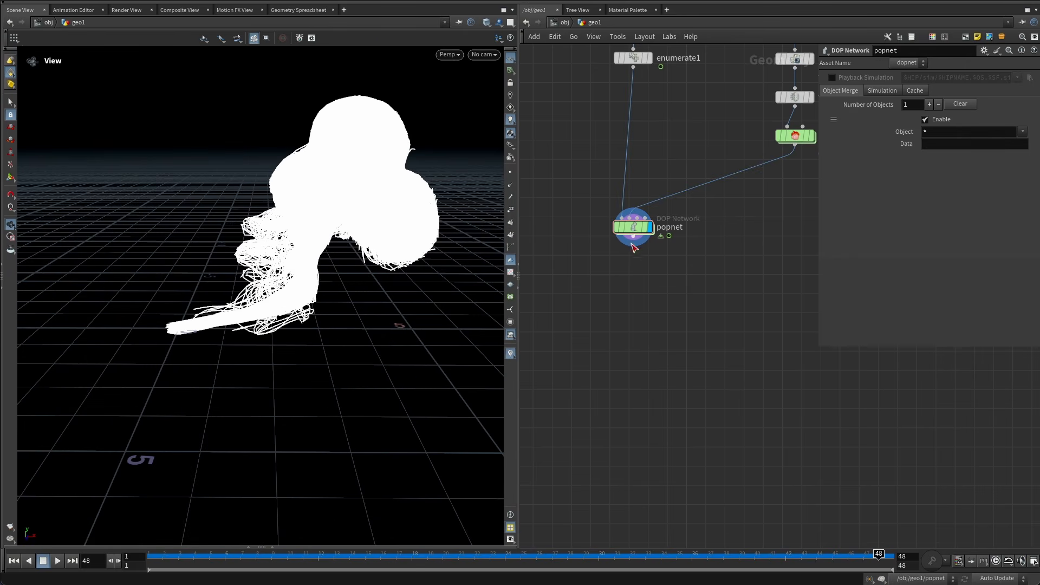
key(Tab)
text(add)
key(Return)
click(624, 303)
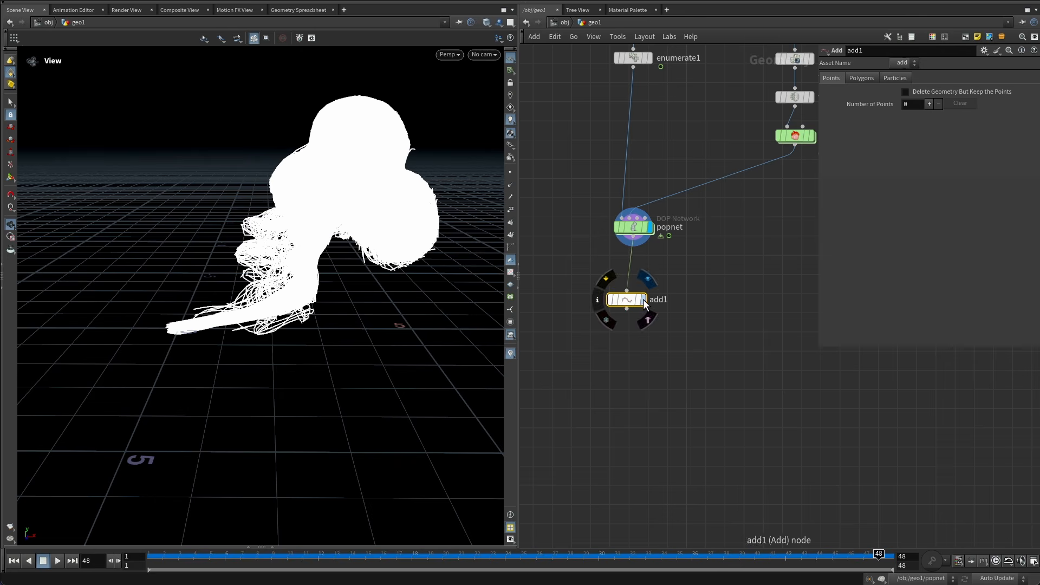
click(905, 92)
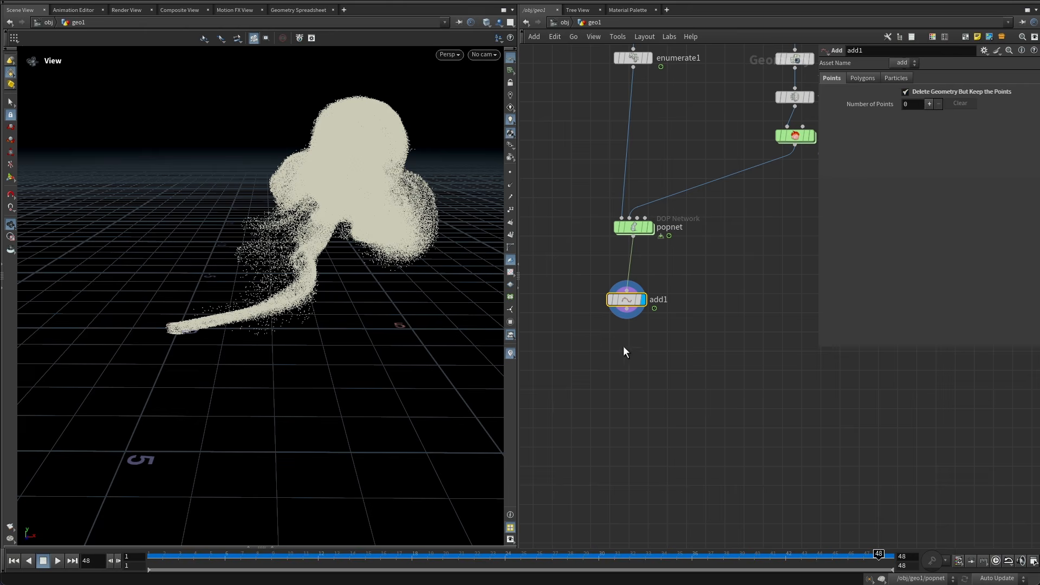
Create a second Add node and connect it below the first one.
middle_drag(652, 342, 624, 201)
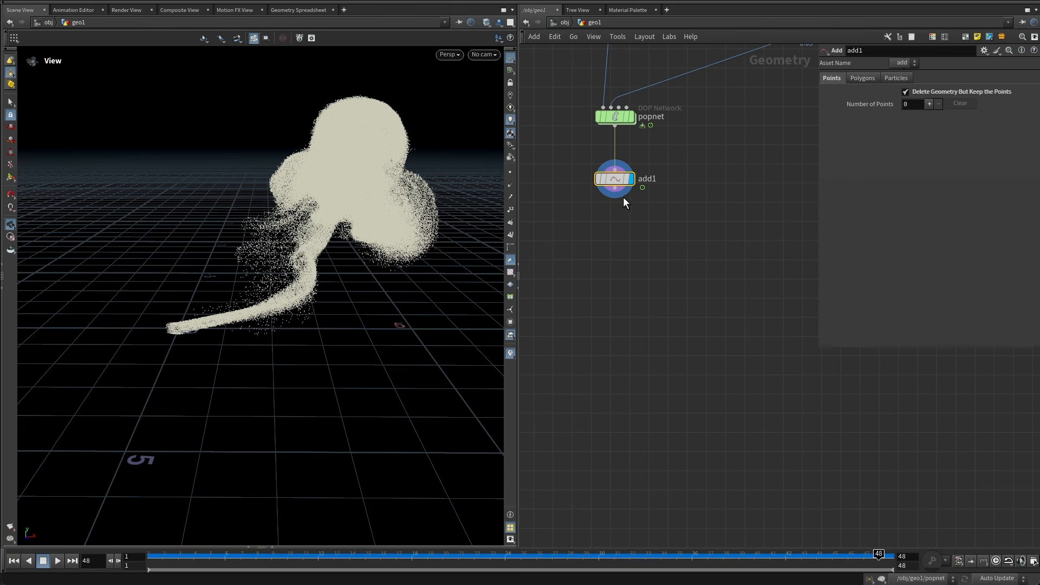
alt+drag(623, 179, 611, 208)
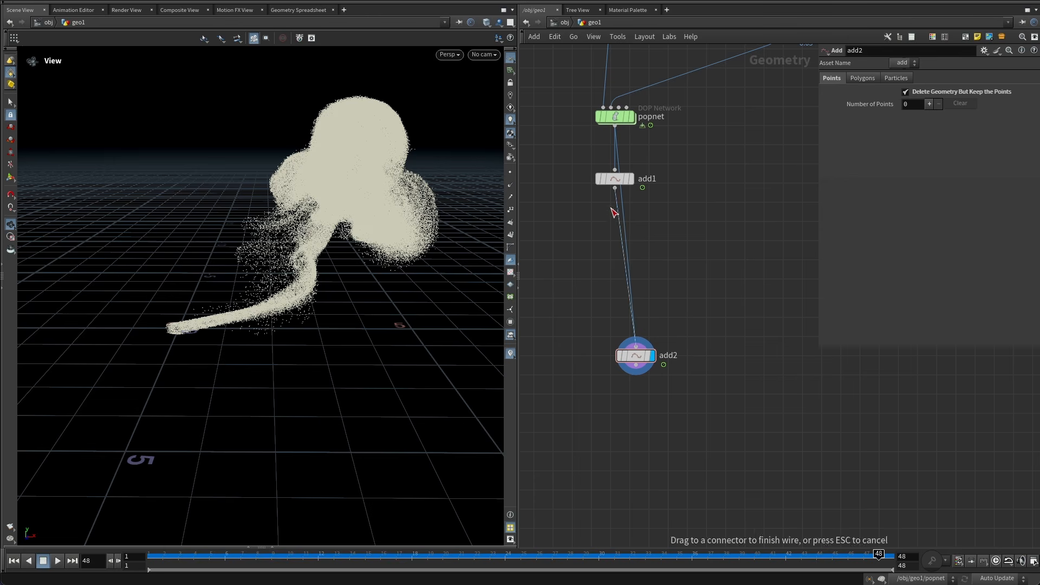
click(615, 188)
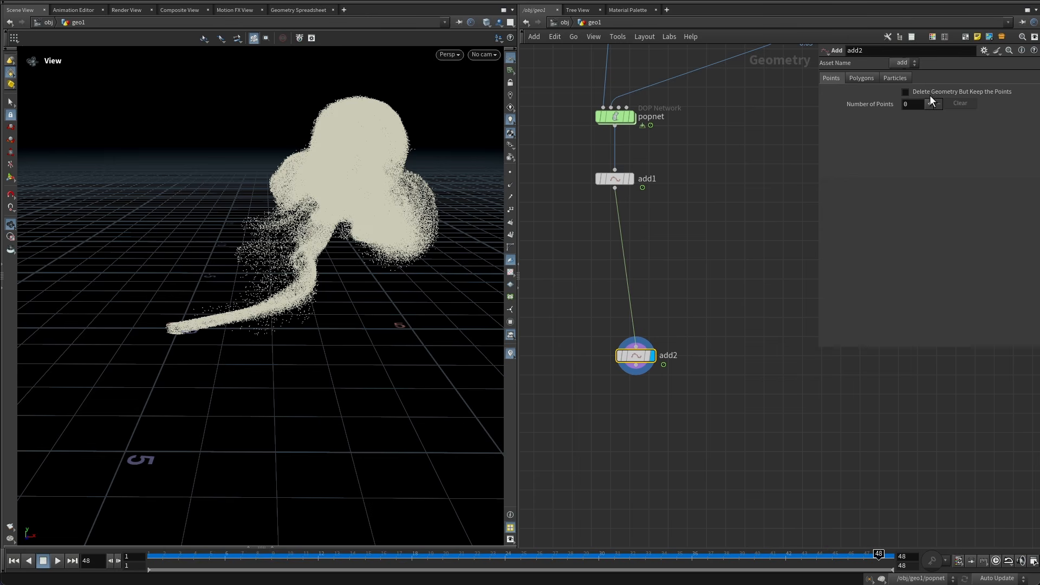
Set the second Add node to build polygons by group, adding By Attribute with attribute name index.
click(867, 80)
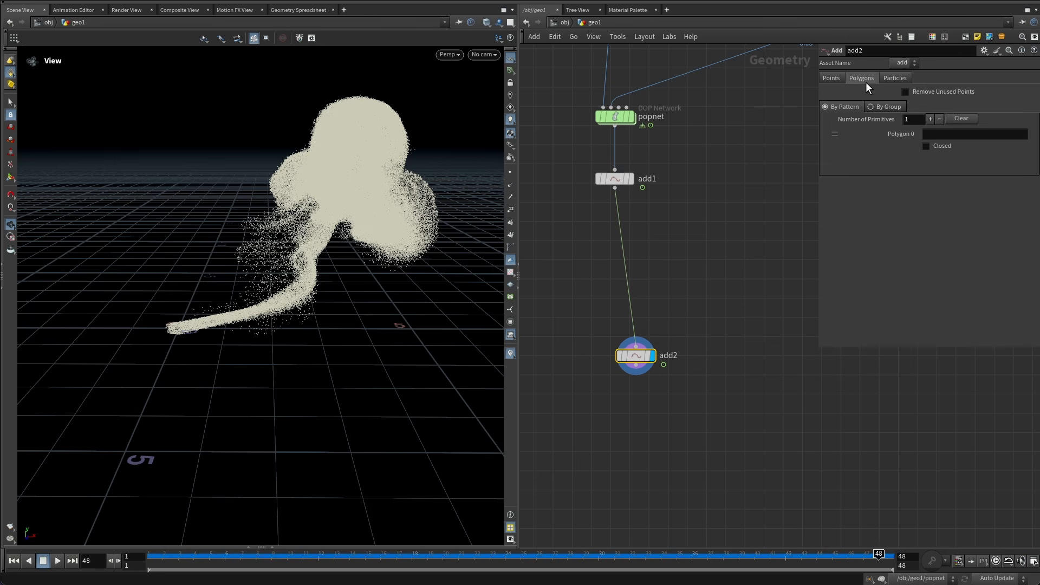
click(886, 107)
click(930, 131)
click(932, 188)
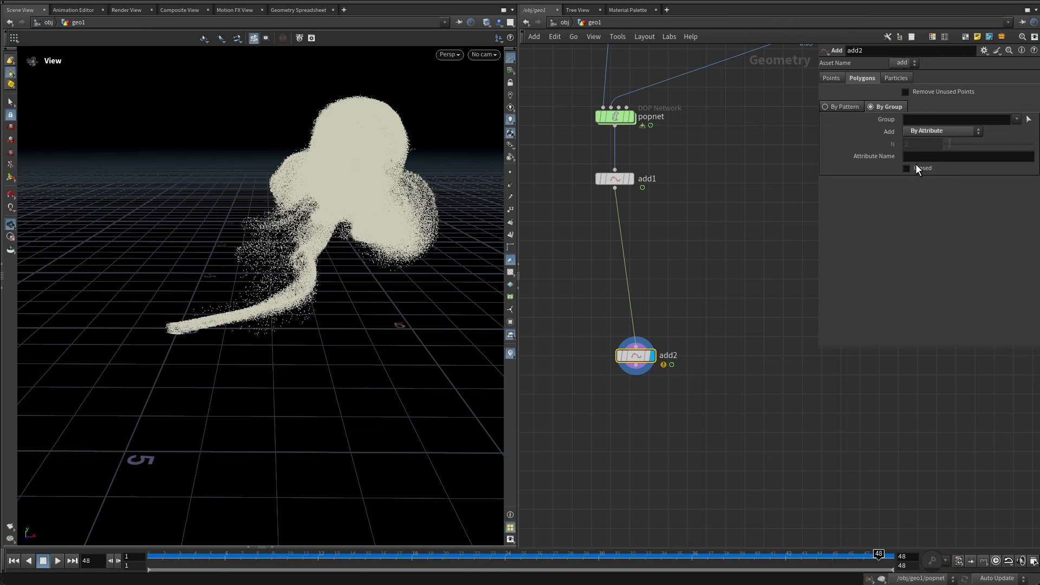
click(924, 157)
text(index)
key(Return)
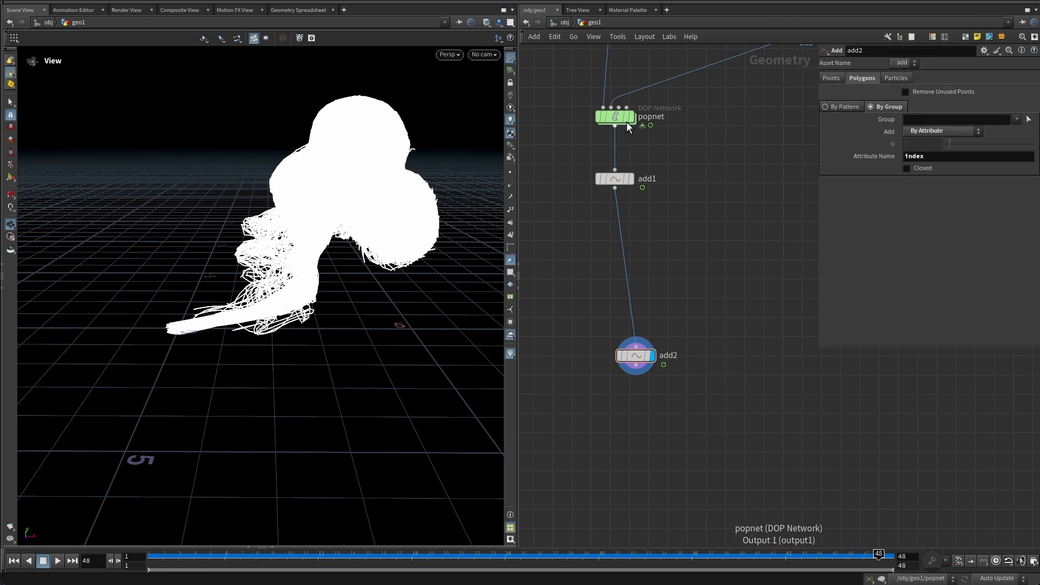
Display the second Add node and move it further down the network.
click(632, 117)
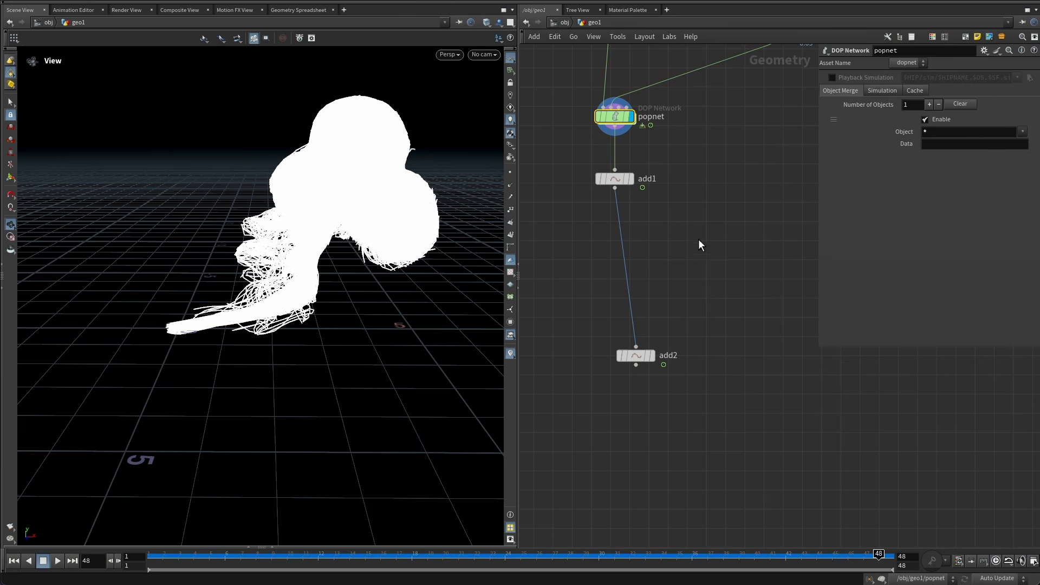
click(652, 354)
drag(633, 359, 614, 403)
middle_drag(615, 403, 610, 451)
Add a Null node after the first Add node.
click(612, 228)
key(Tab)
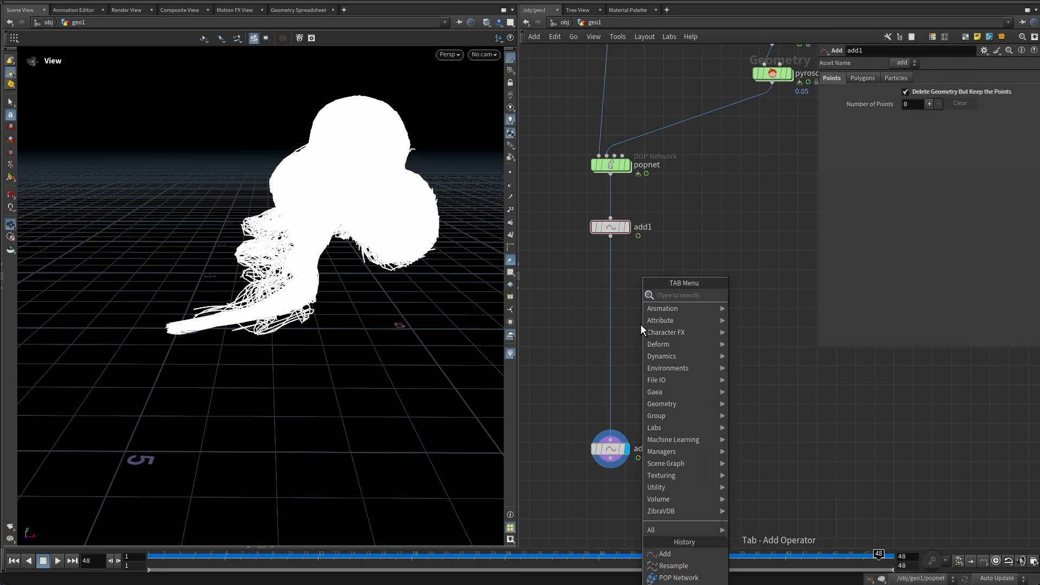
text(null)
key(Return)
Insert a File Cache node between the first and second Add nodes.
key(Tab)
text(cache)
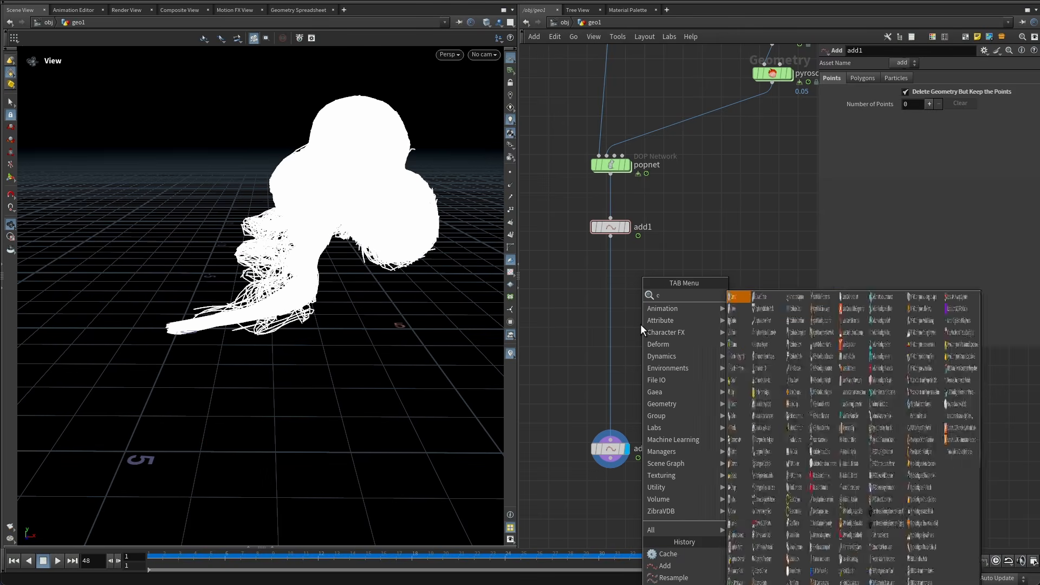
key(Down)
key(Down)
key(Return)
click(641, 324)
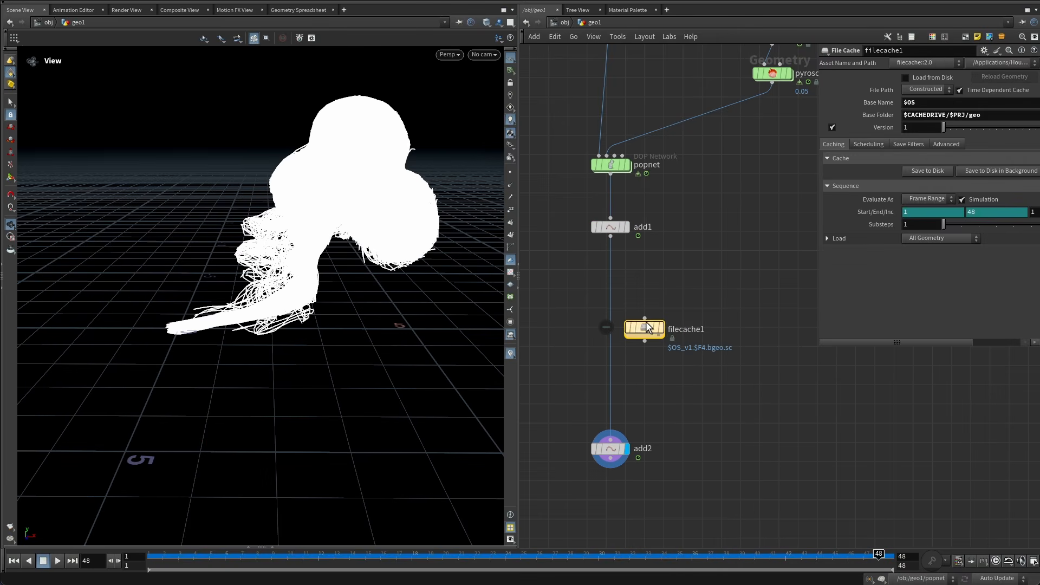
Rename the File Cache node to pop_sim.
double_click(654, 328)
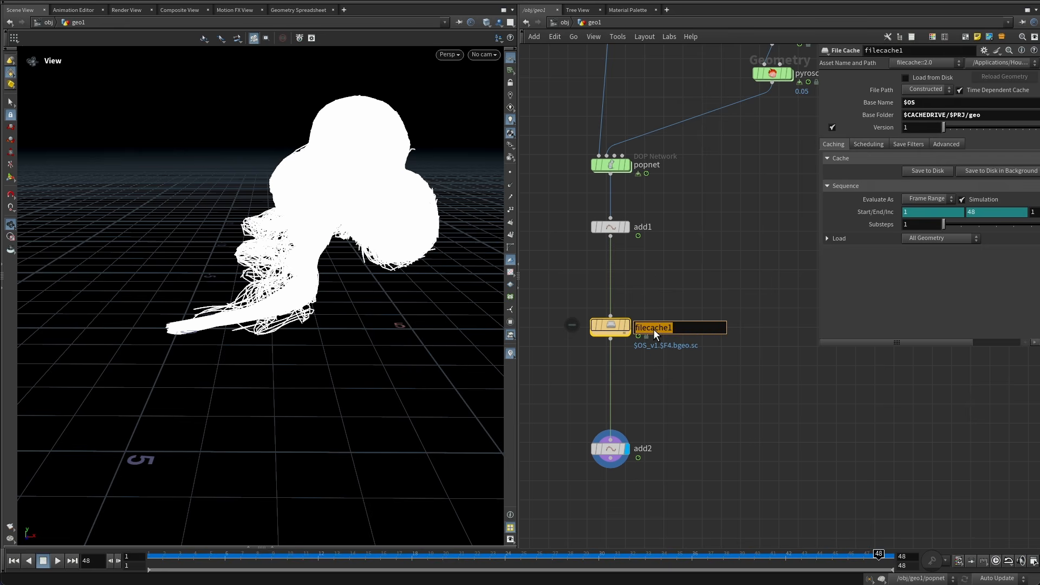
text(pop_sim)
key(Return)
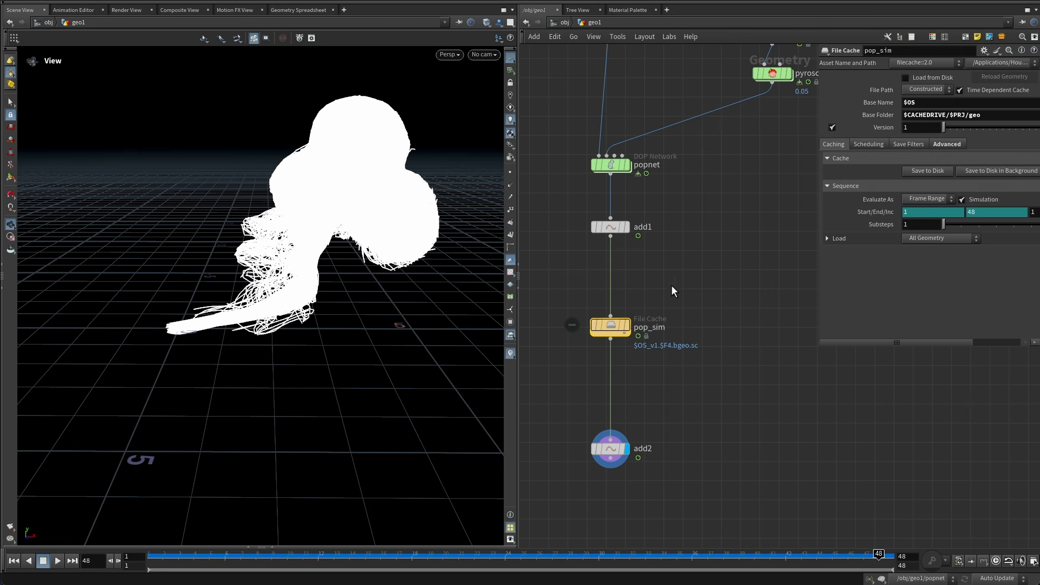
Add a Clean node and wire it between the first Add node and the pop_sim cache.
drag(610, 325, 614, 371)
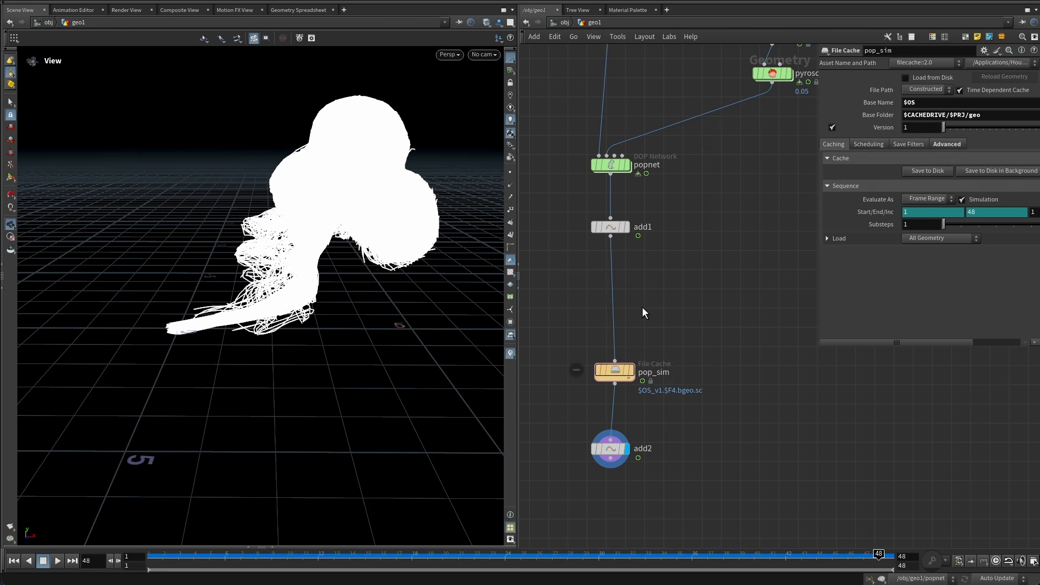
key(Tab)
text(clean)
key(Return)
click(644, 313)
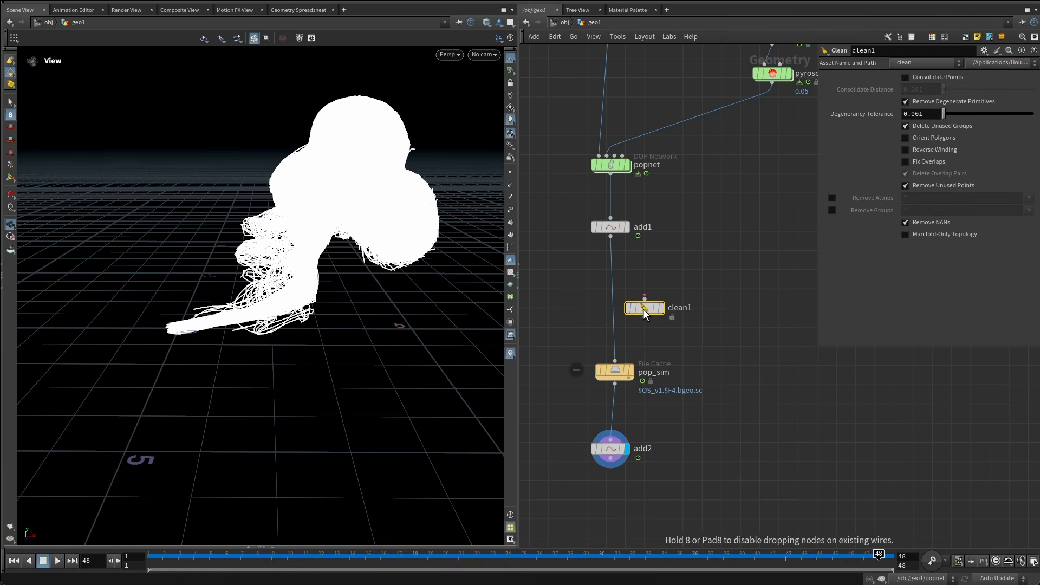
drag(618, 370, 610, 368)
drag(648, 310, 611, 291)
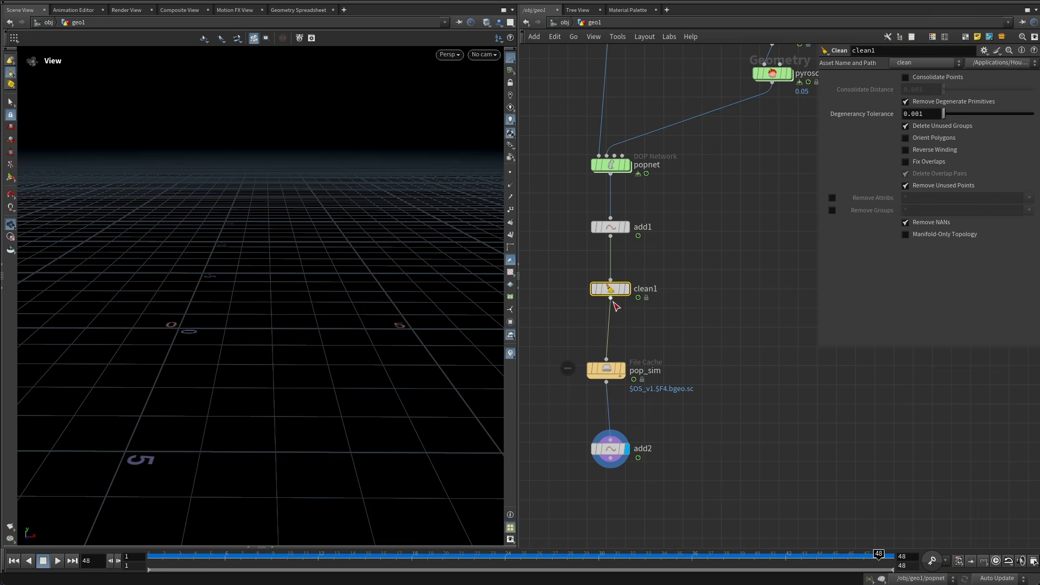
Turn off Remove Degenerate Primitives and Remove Unused Points on the Clean node.
click(931, 101)
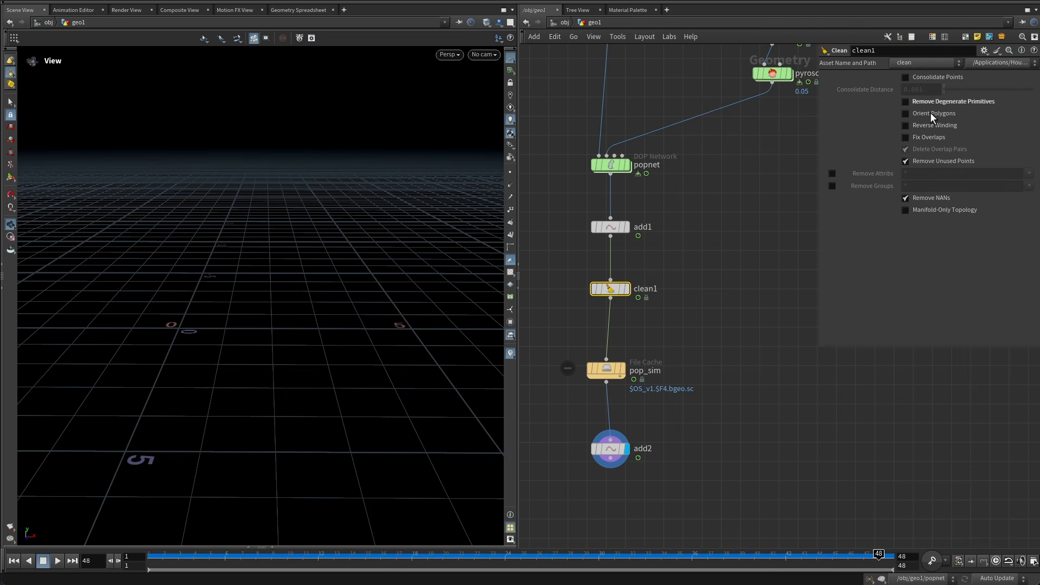
click(928, 160)
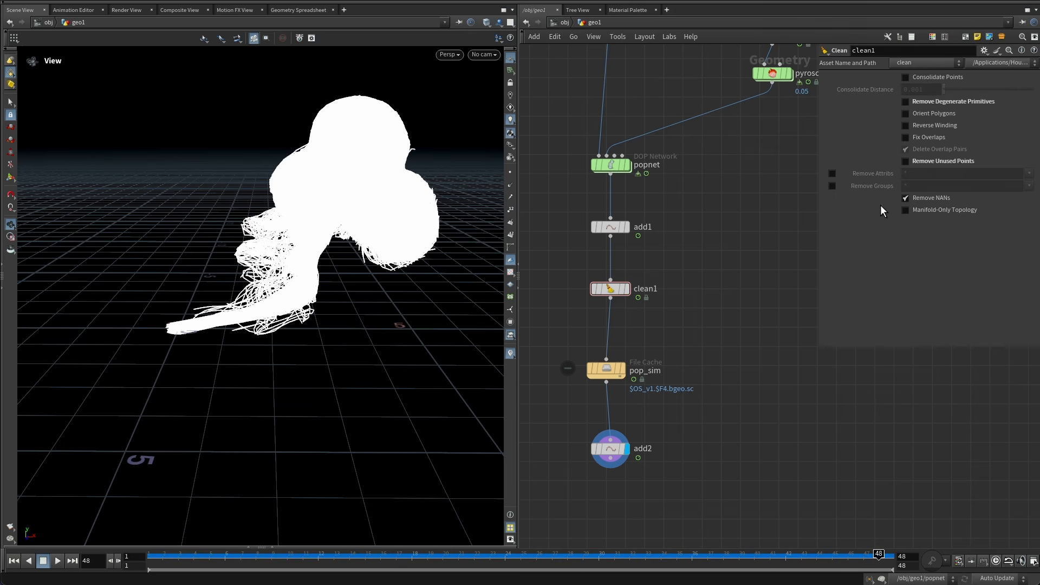
Enable Remove Attribs and Remove Groups on the Clean node, removing attributes * ^v ^index.
click(833, 185)
click(833, 174)
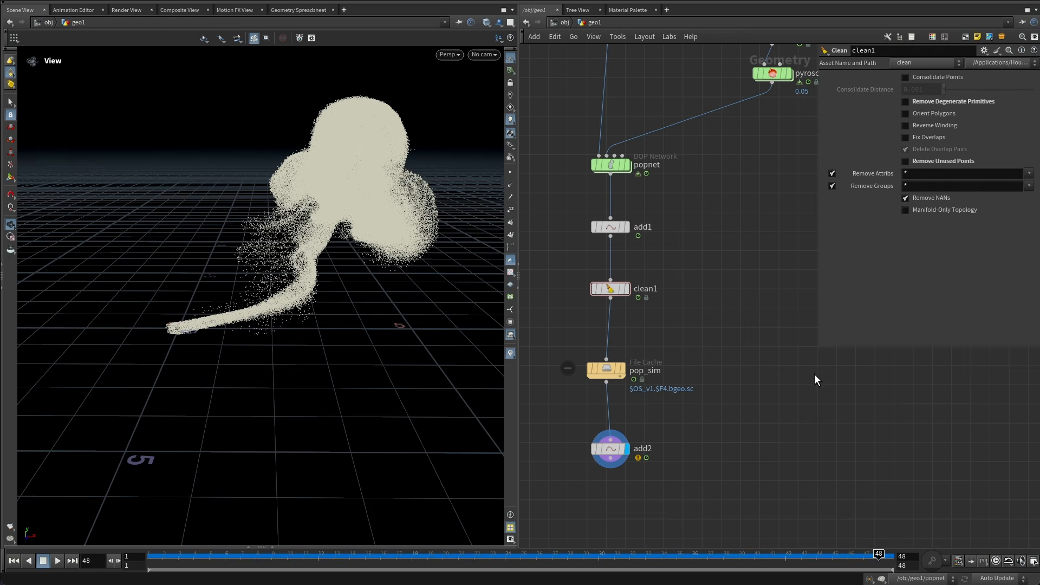
drag(821, 350, 763, 366)
click(873, 173)
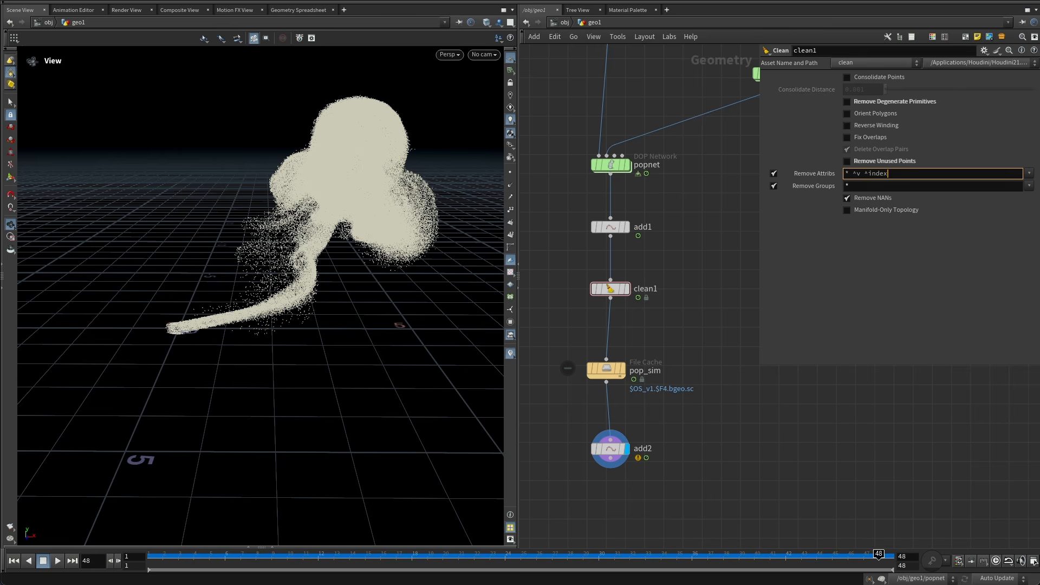
key(Return)
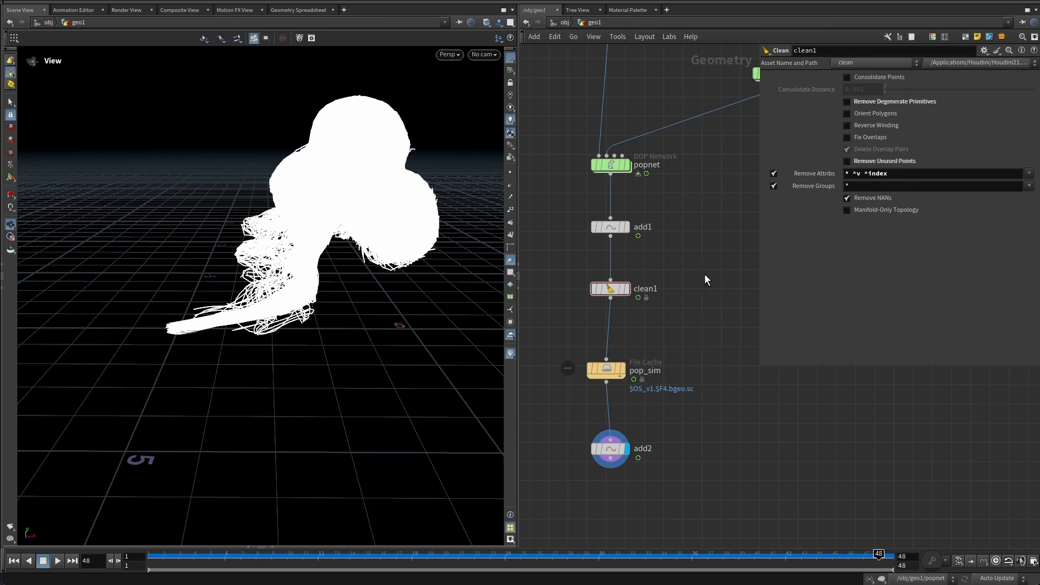
Inspect the Clean node's info, then insert an Attribute Cast node below it.
middle_click(610, 279)
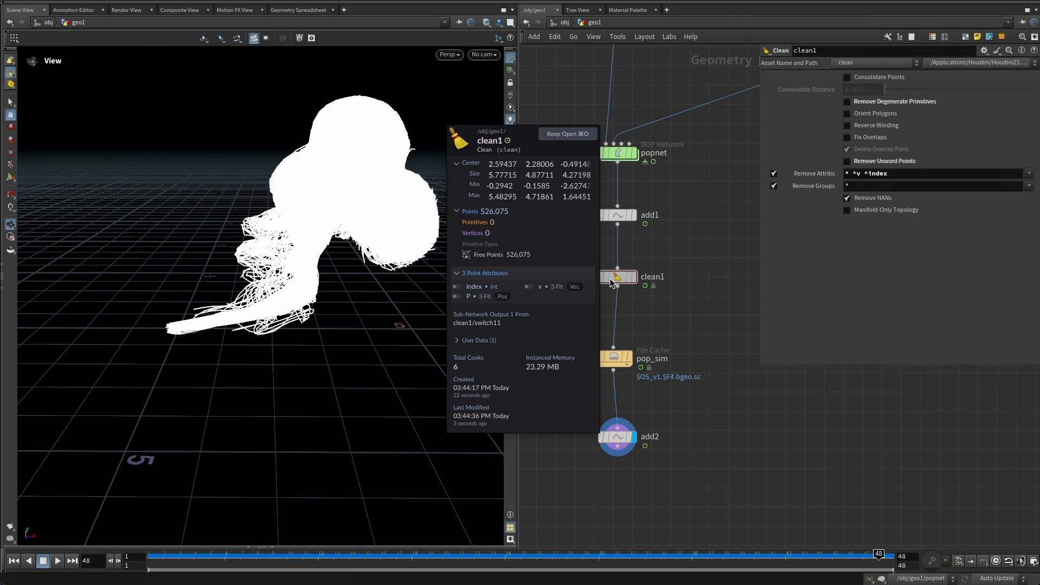
scroll(703, 266, down, 3)
drag(679, 454, 615, 298)
drag(616, 299, 622, 352)
key(Tab)
text(cas)
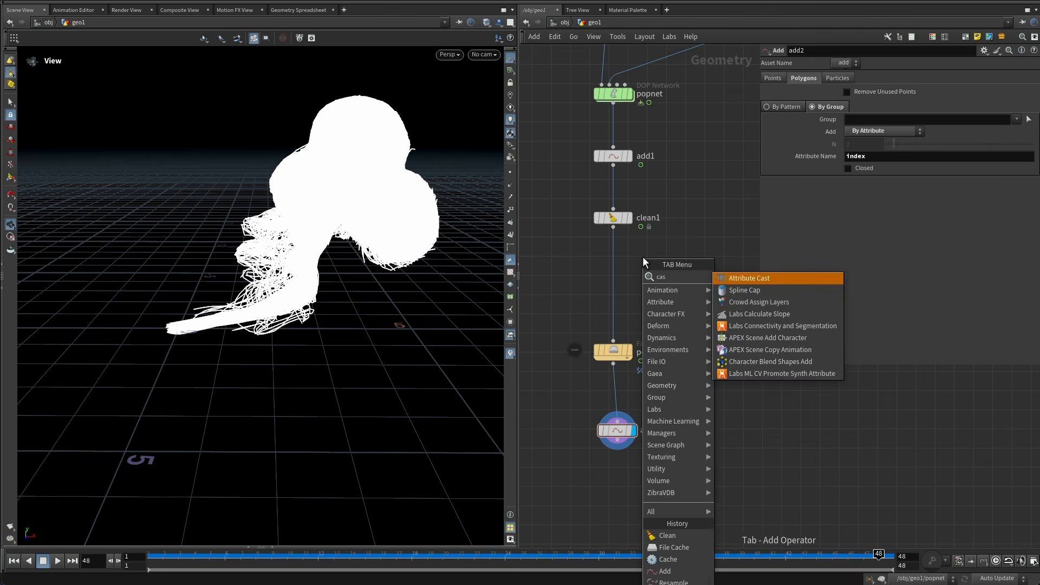
key(Return)
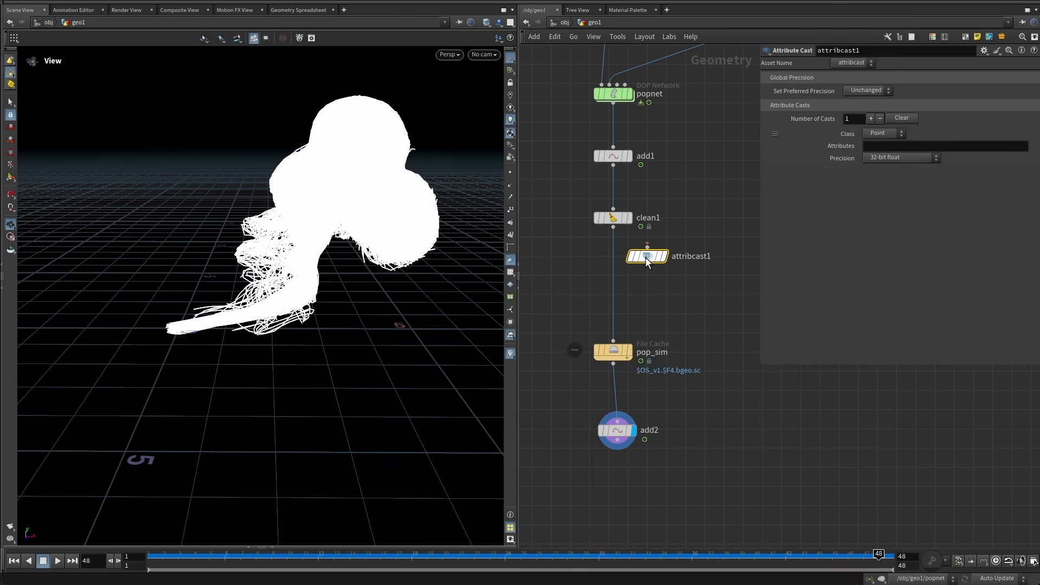
click(612, 258)
drag(613, 257, 616, 277)
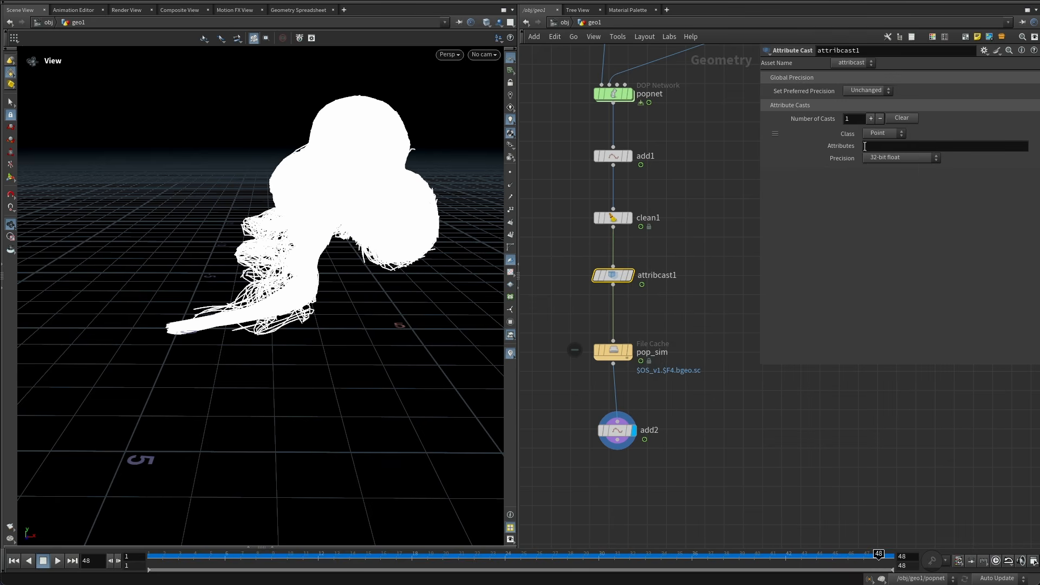
Cast the point attribute v to 16-bit float precision.
click(905, 146)
text(v)
key(Return)
click(899, 157)
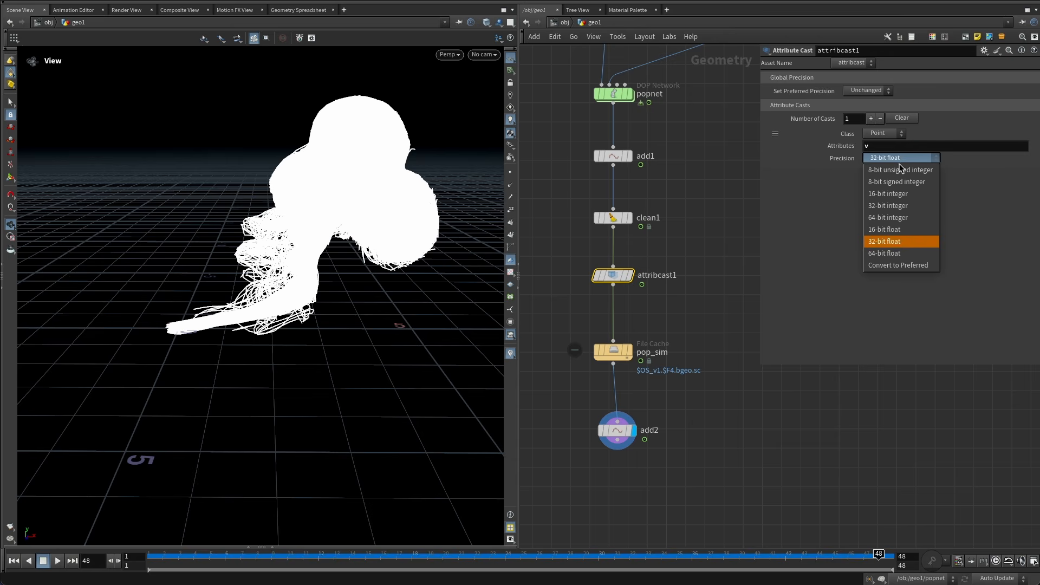
click(901, 230)
Rearrange the network and add a Resample node below the second Add node.
middle_drag(635, 295, 631, 245)
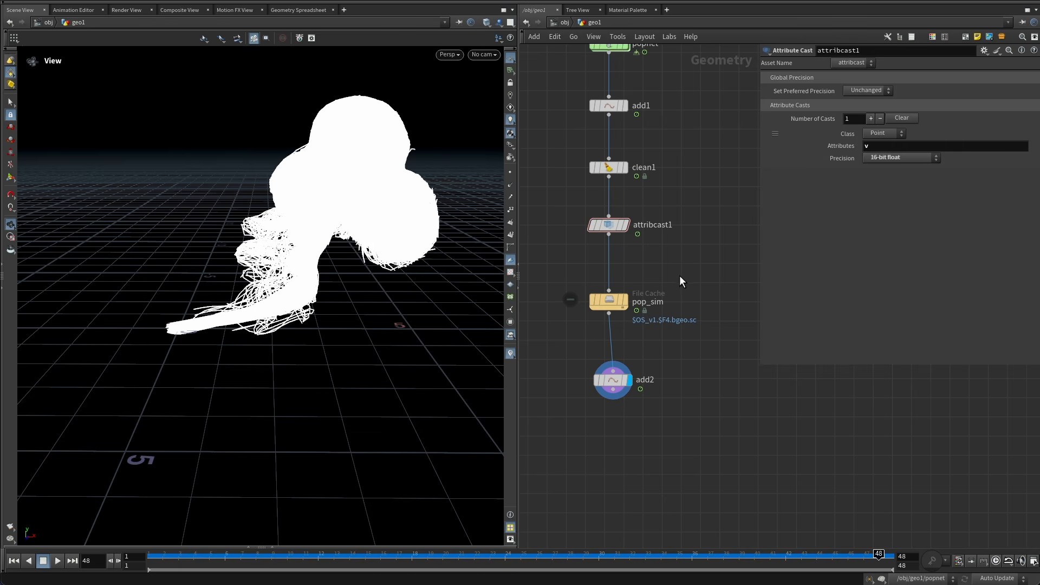
middle_drag(679, 305, 632, 242)
mouse_move(610, 218)
drag(610, 218, 612, 201)
middle_drag(686, 242, 694, 218)
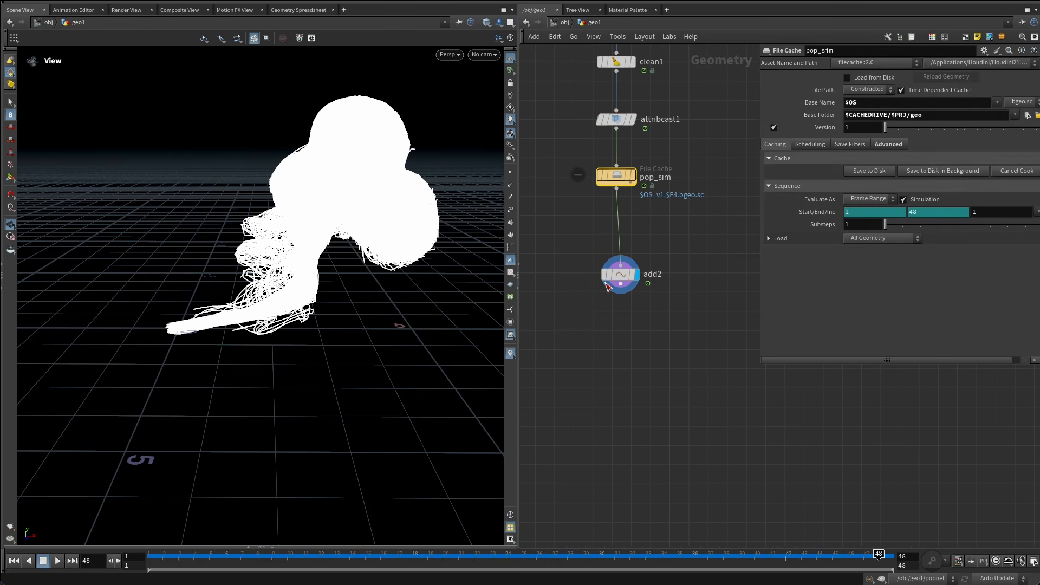
drag(617, 277, 616, 283)
drag(678, 259, 606, 333)
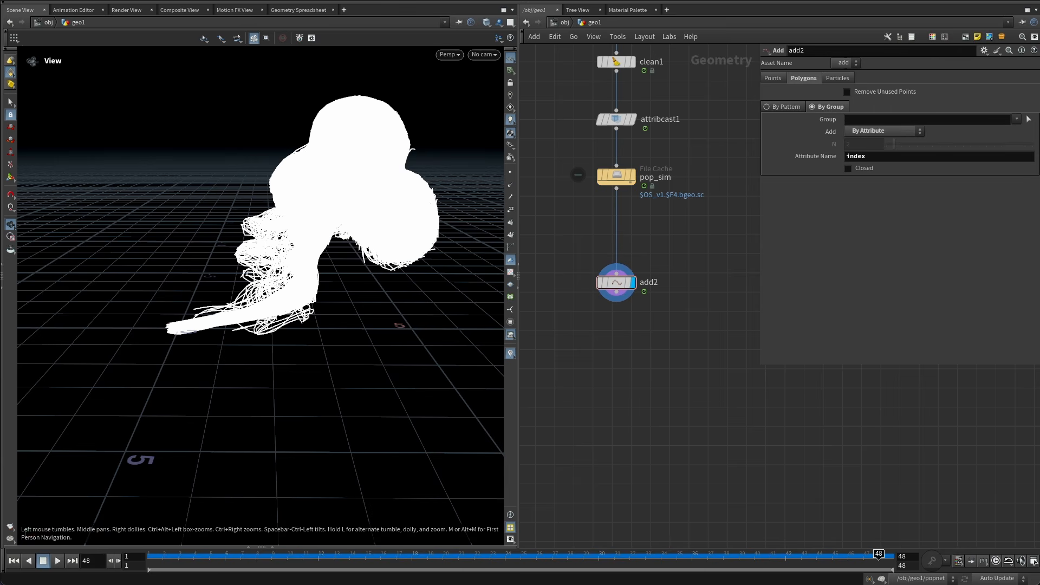
click(609, 346)
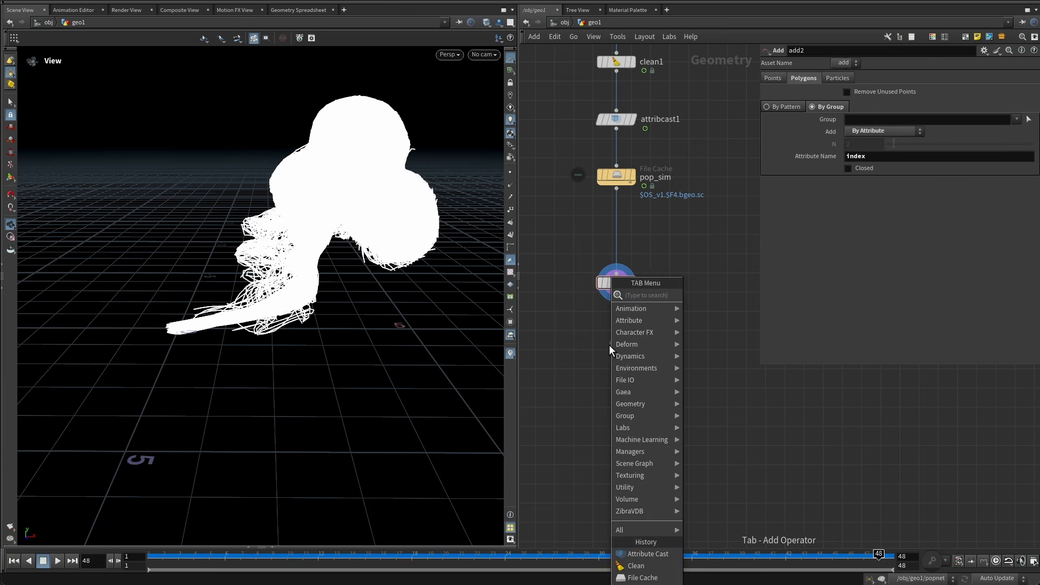
text(resample)
key(Return)
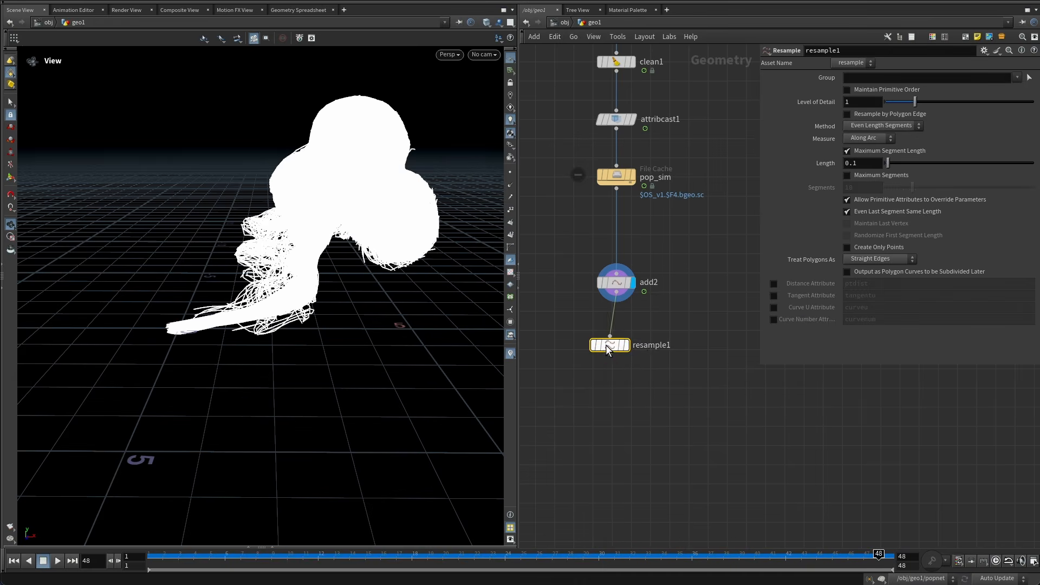
click(617, 348)
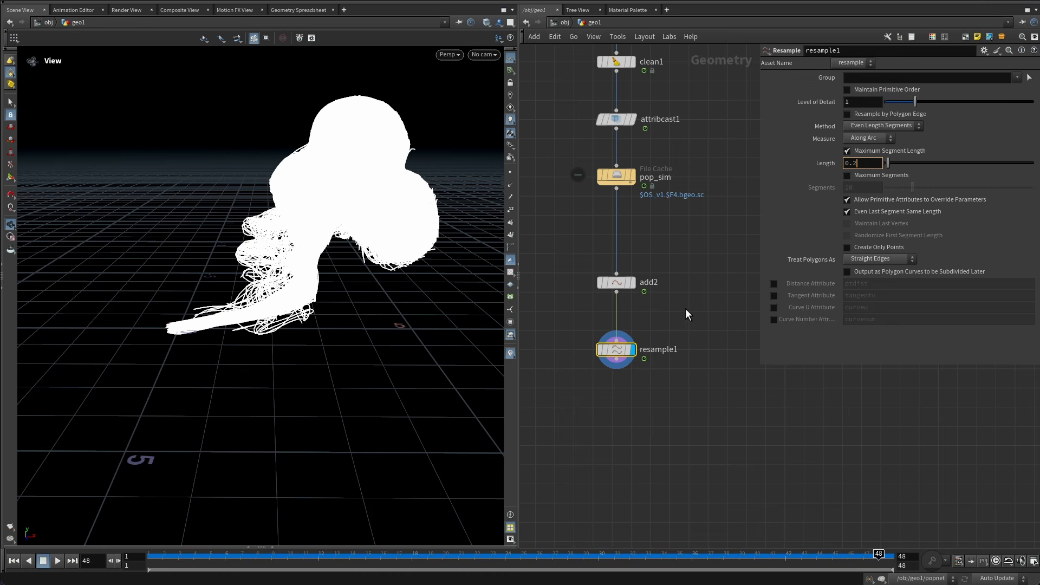
Set the Resample length to 0.2 and treat polygons as Subdivision Curves.
click(707, 320)
click(874, 259)
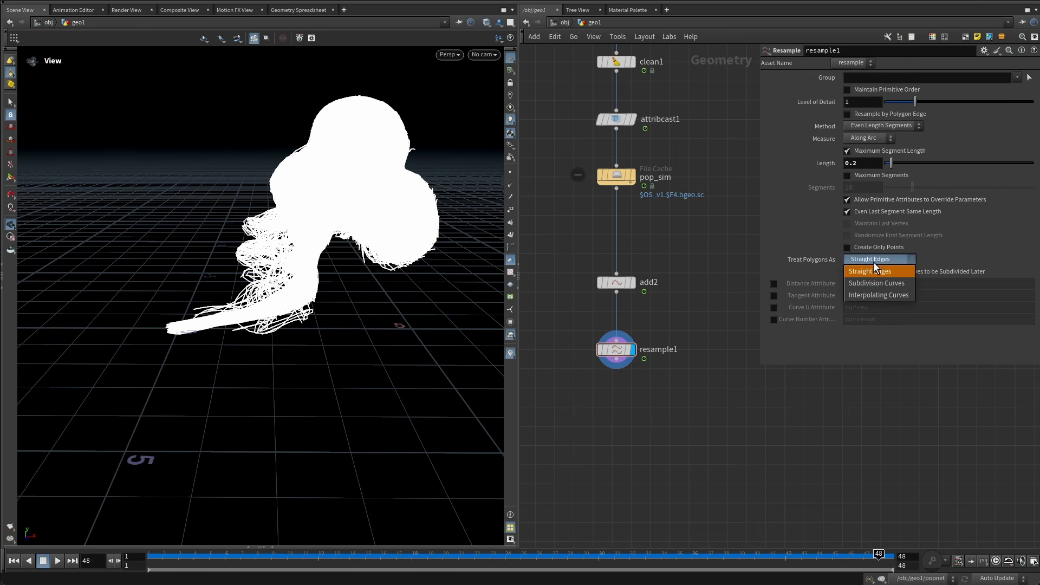
click(870, 284)
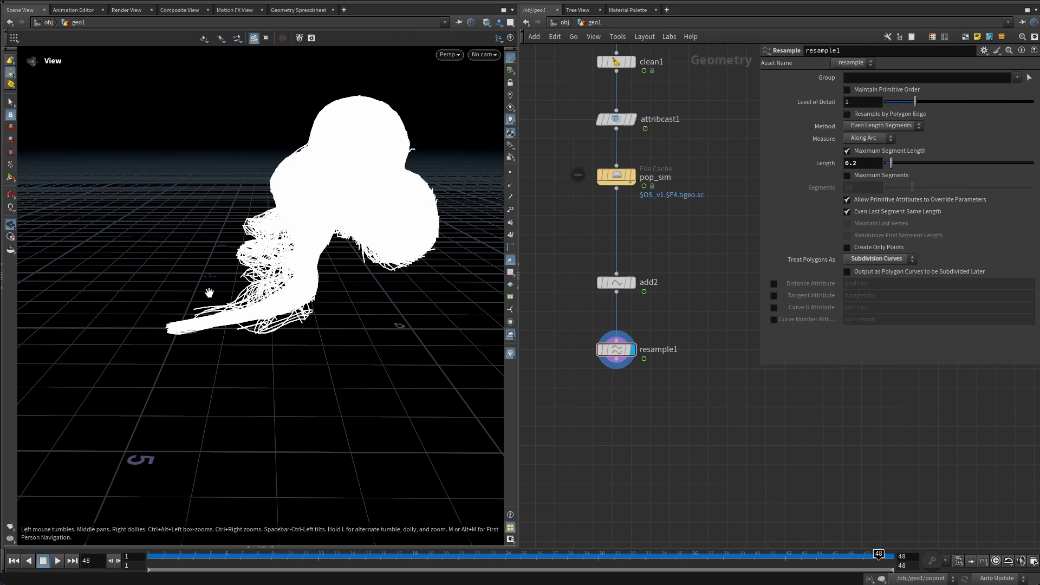
Try a resample segment length of 0.1, then set it back to 0.2 while inspecting the curves.
scroll(233, 254, up, 10)
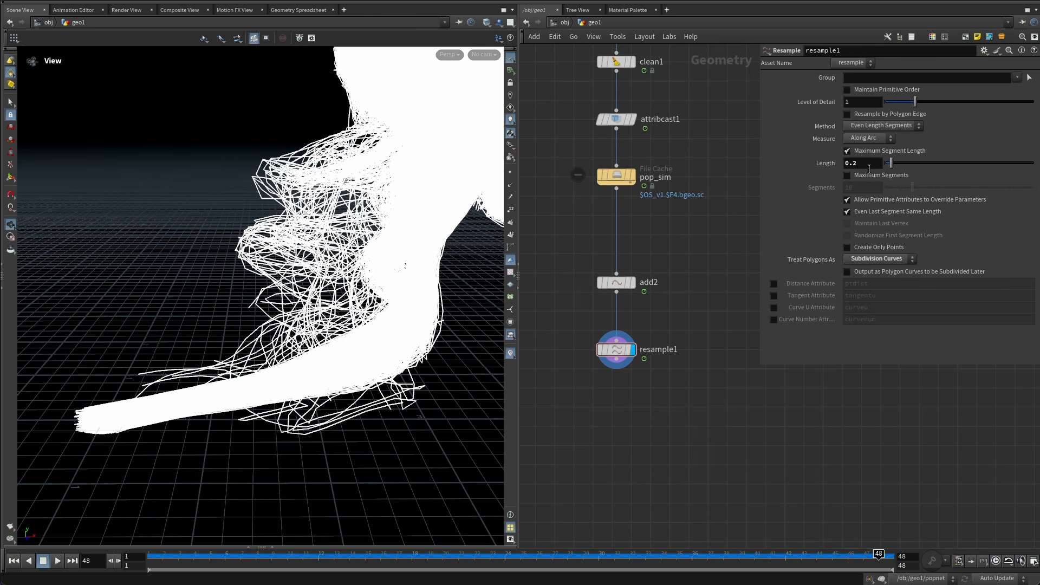
click(853, 164)
key(BackSpace)
text(1)
key(Return)
scroll(301, 222, down, 2)
scroll(301, 223, up, 3)
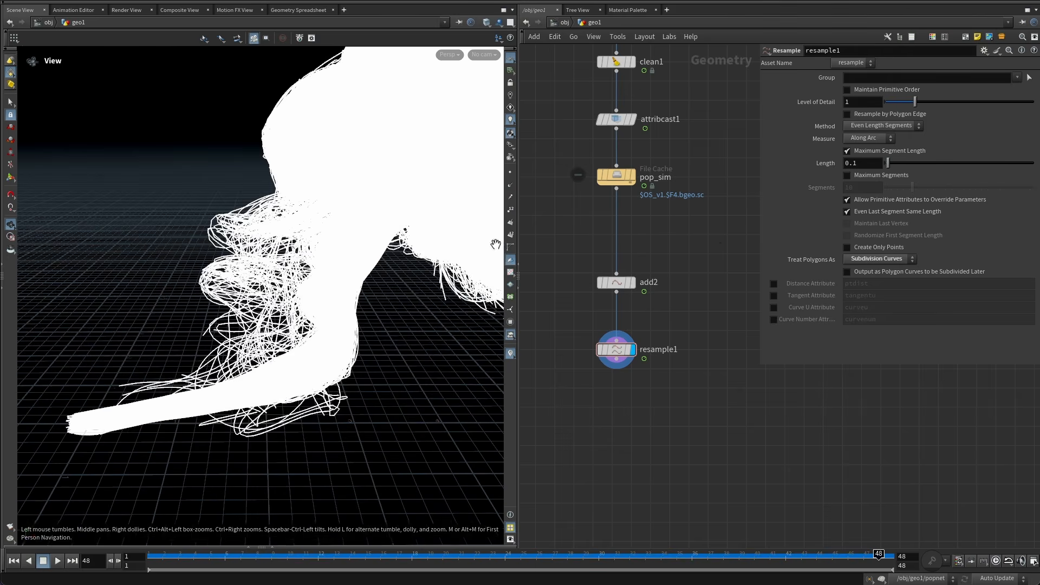
text(2)
key(Return)
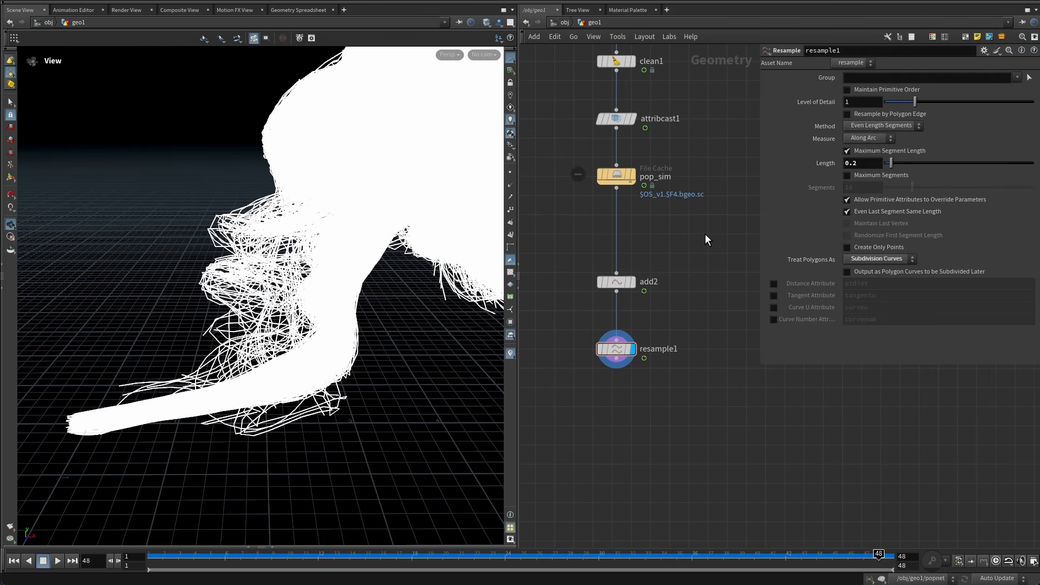
Change the Clean node's Remove Attribs to * ^v ^index ^age ^life to keep age and life.
middle_drag(676, 347, 660, 457)
middle_drag(664, 284, 671, 325)
middle_drag(666, 241, 675, 278)
click(620, 253)
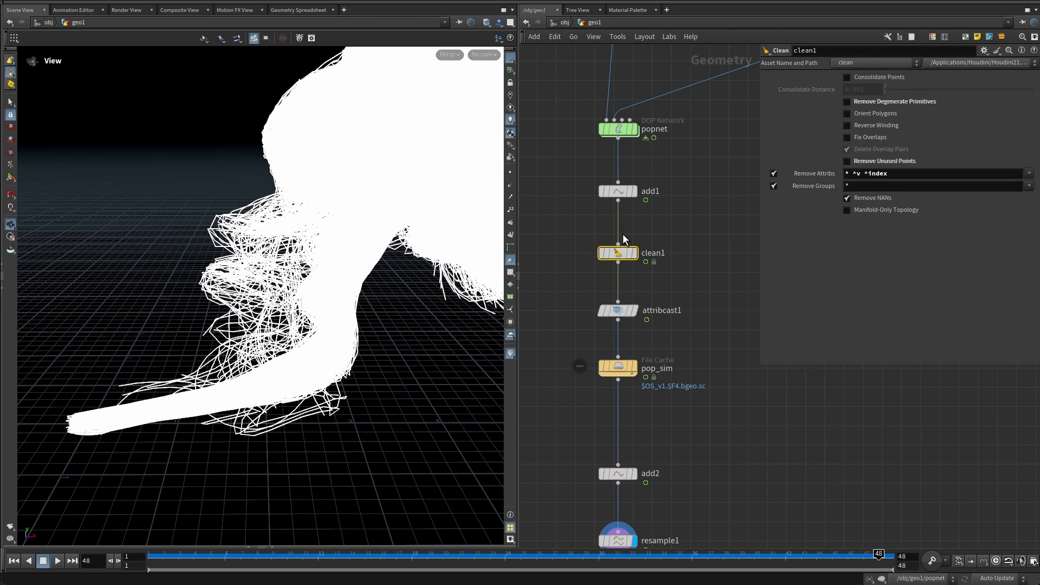
click(932, 174)
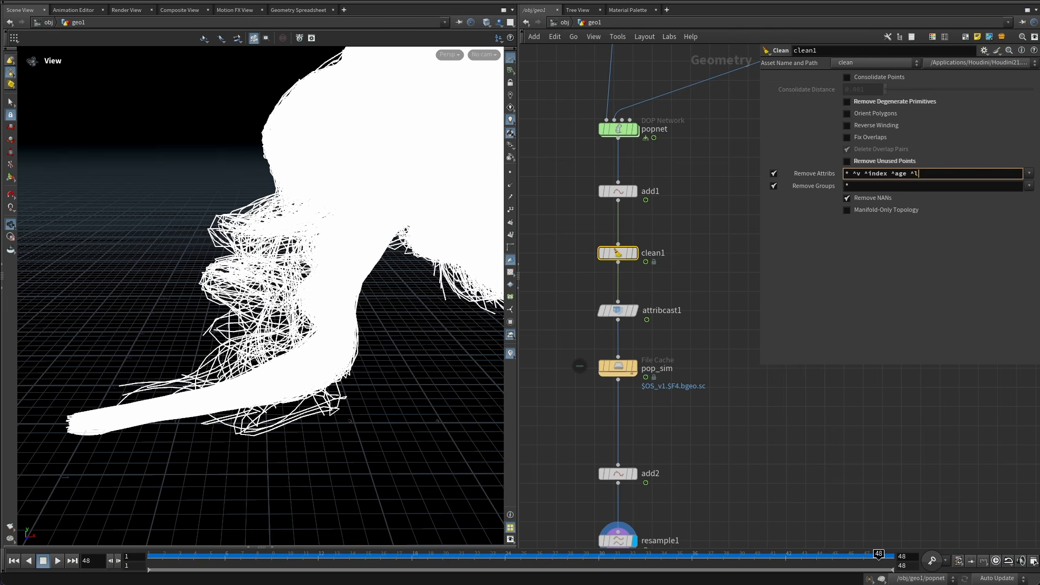
key(Return)
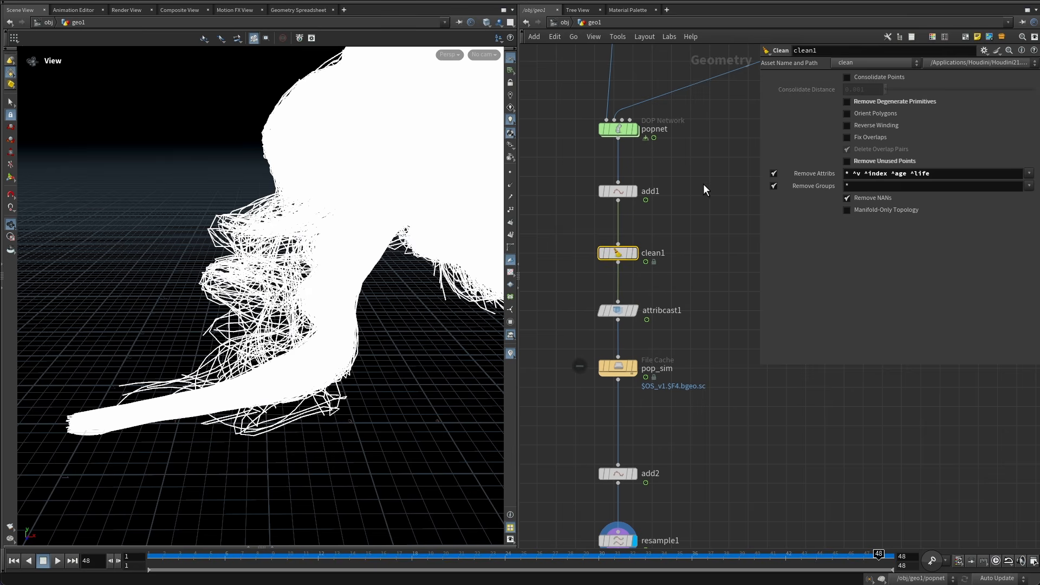
Inside the POP network, set the POP Source's Life Expectancy to 2.
middle_drag(703, 189, 689, 238)
drag(211, 557, 31, 553)
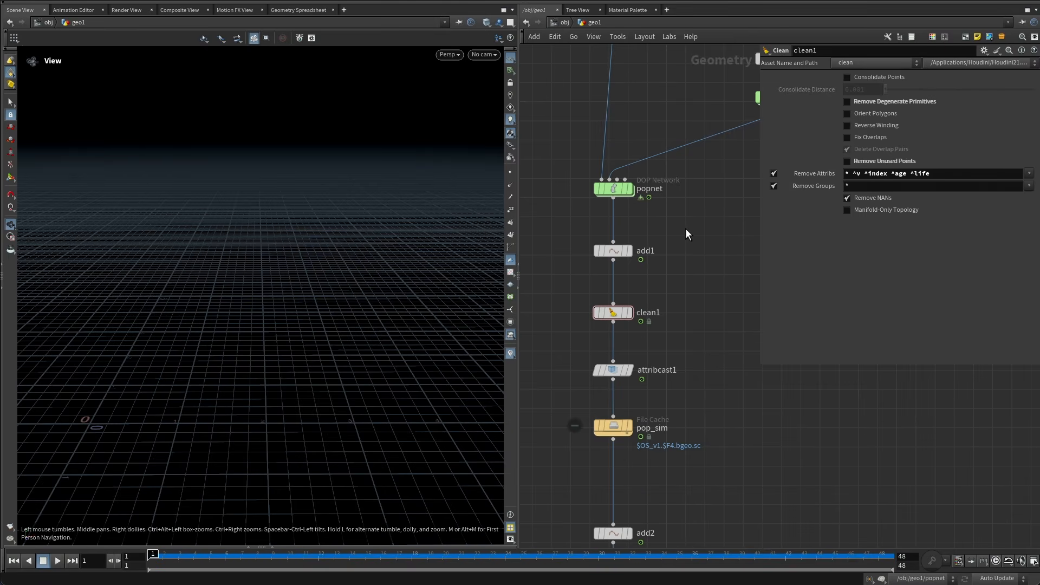
middle_drag(687, 234, 686, 286)
double_click(610, 243)
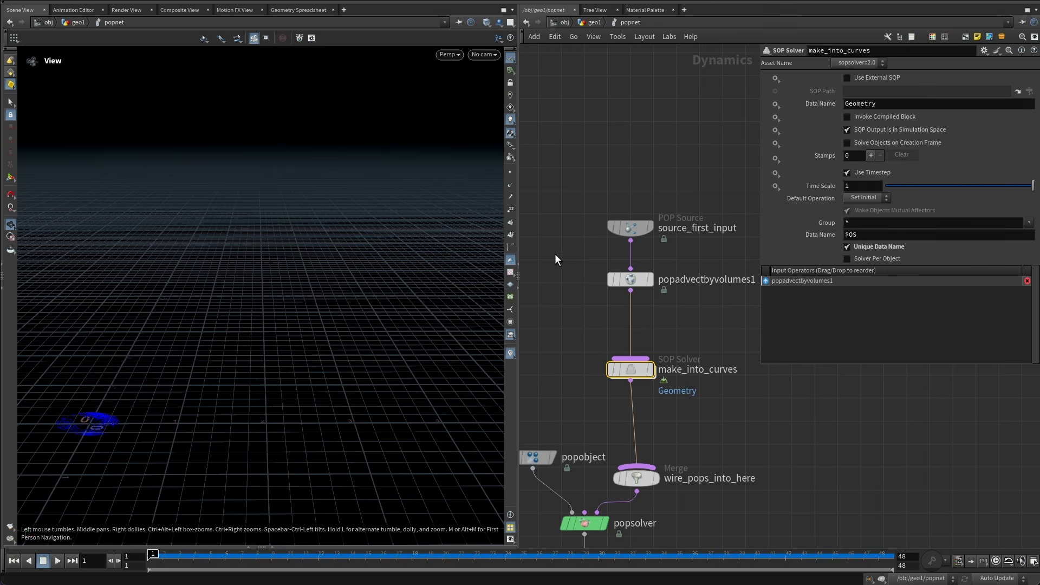
click(589, 252)
drag(612, 230, 617, 227)
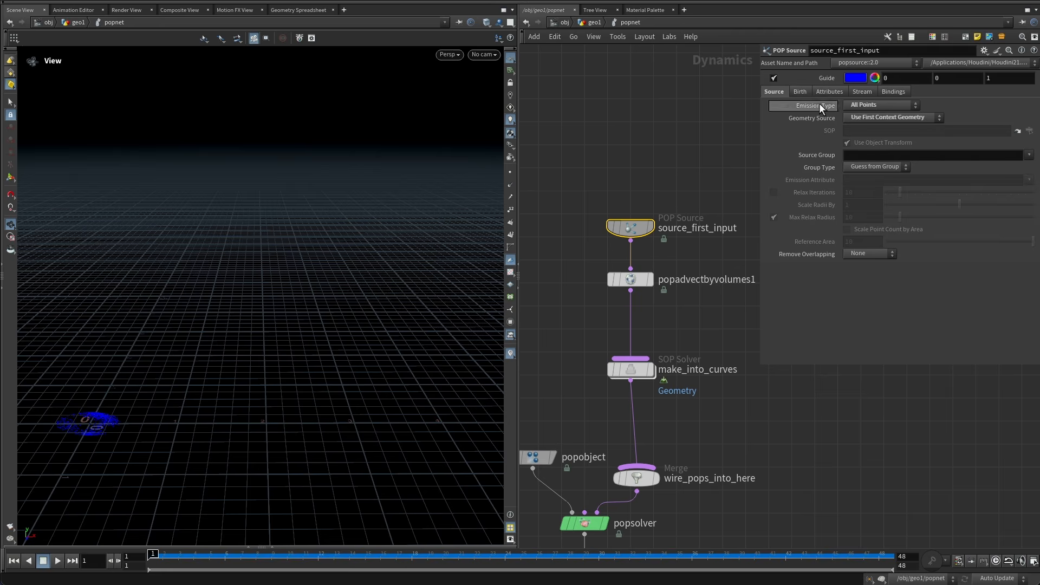
click(800, 92)
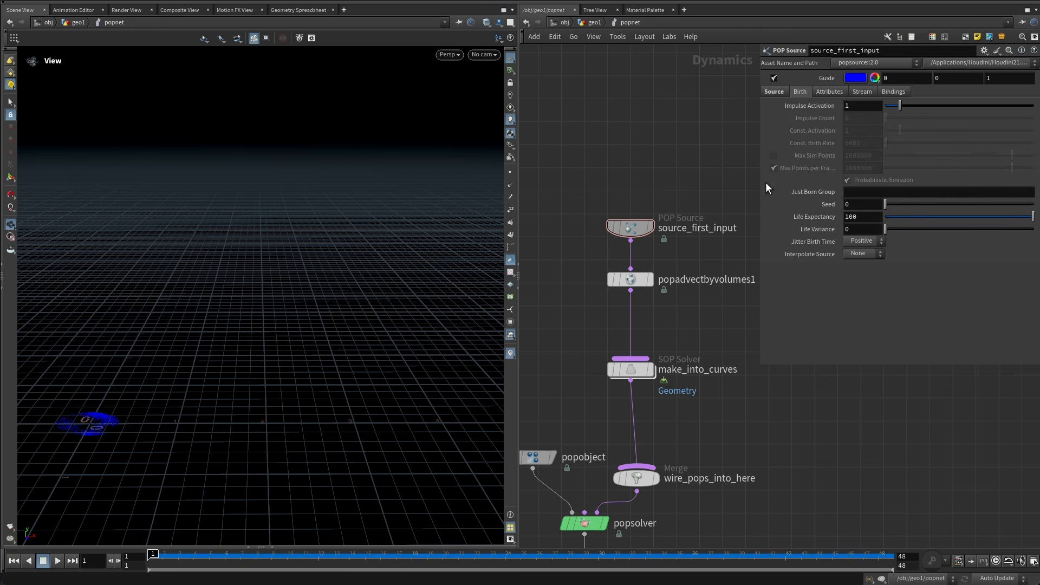
double_click(877, 218)
text(2)
key(Return)
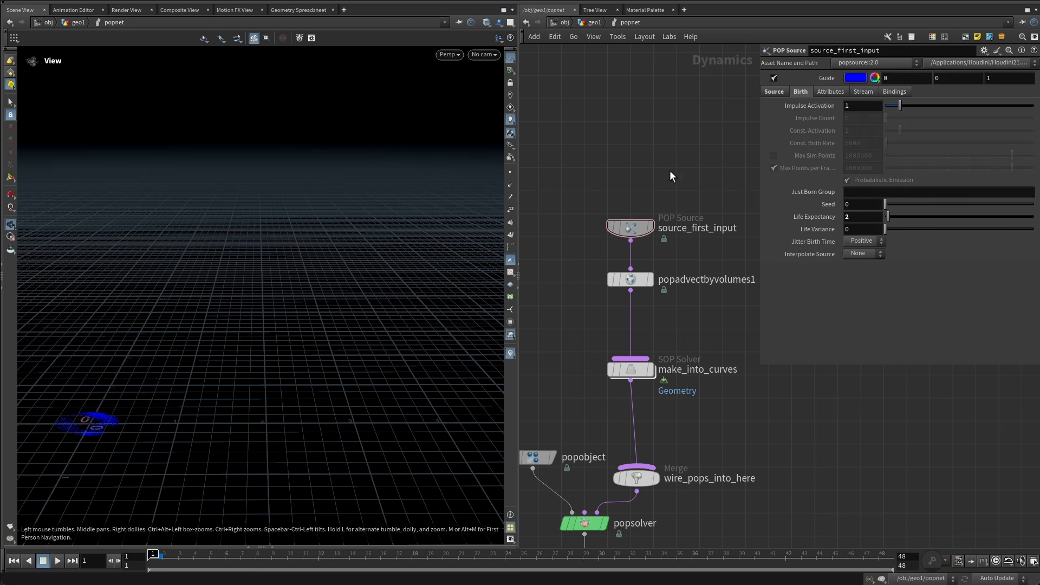
Back at geometry level, add life and age to the Attribute Cast so it casts v life age.
click(594, 23)
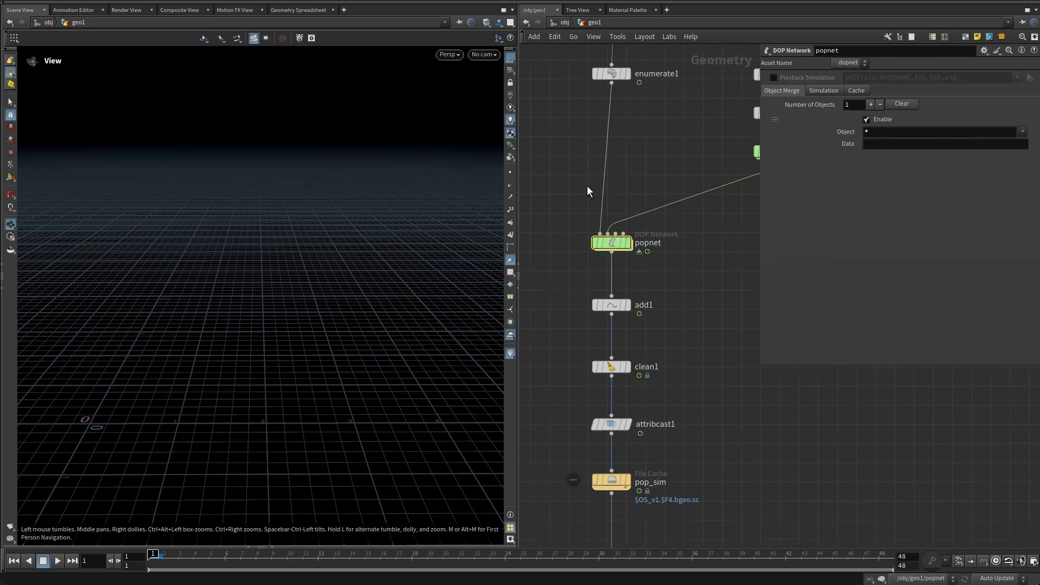
scroll(553, 366, down, 3)
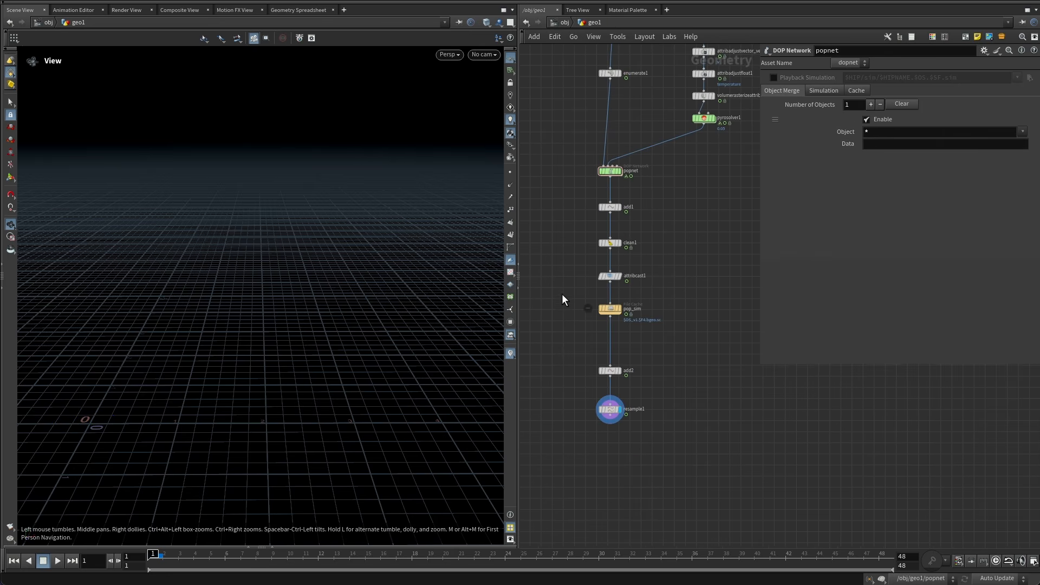
scroll(582, 321, up, 3)
middle_click(635, 476)
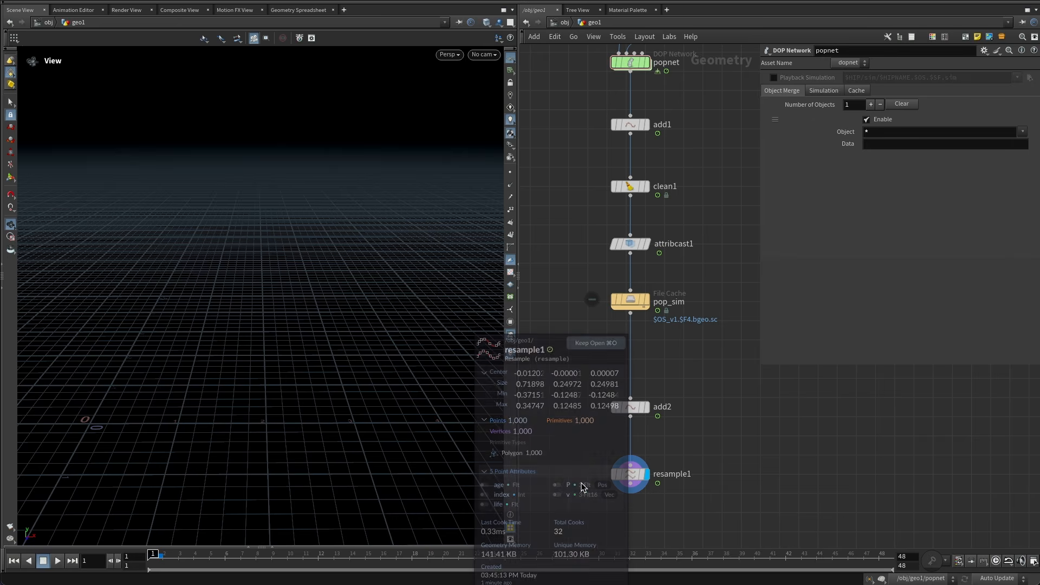
middle_drag(708, 373, 697, 432)
drag(671, 320, 624, 293)
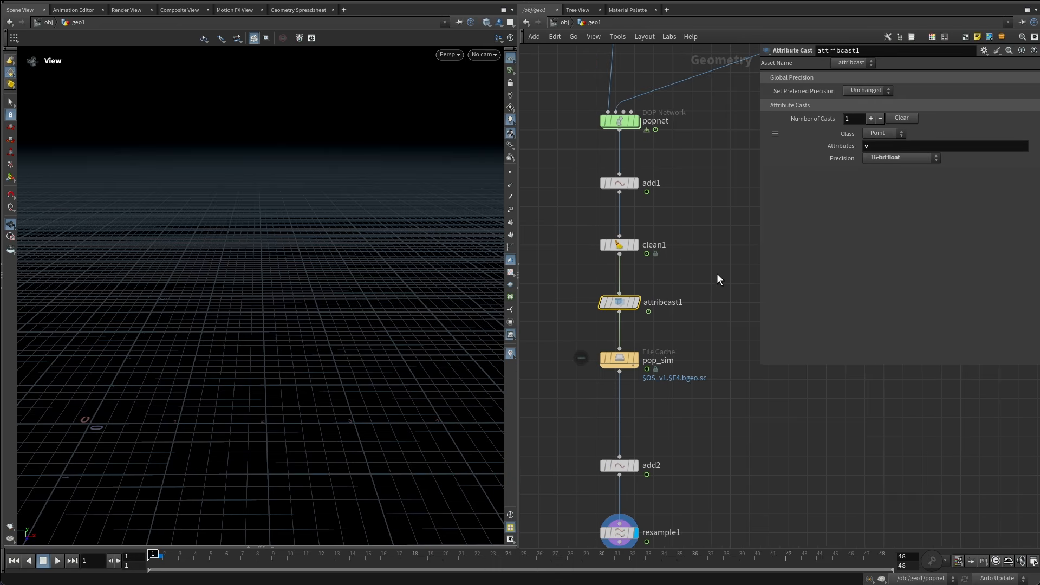
click(928, 148)
text(life age)
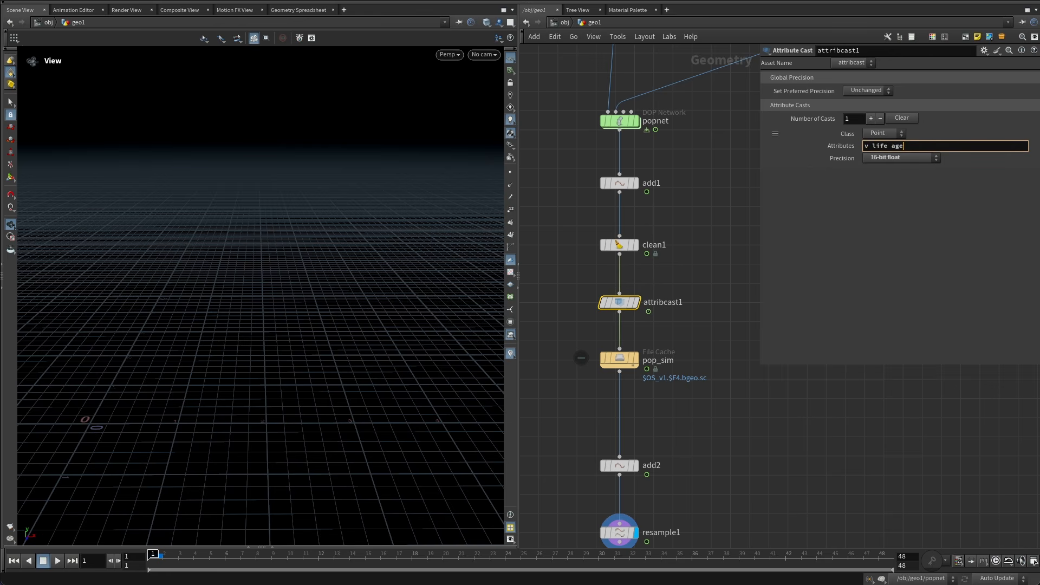
key(Return)
Play the simulation and go to frame 34 to review the resampled curves.
click(700, 240)
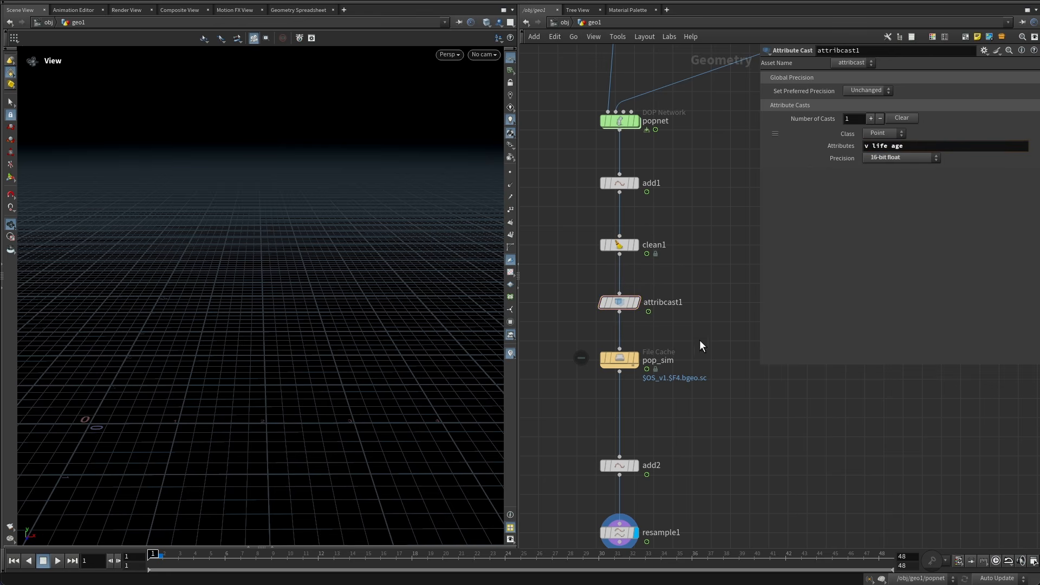
scroll(699, 339, down, 5)
middle_drag(708, 419, 711, 304)
middle_drag(691, 344, 694, 384)
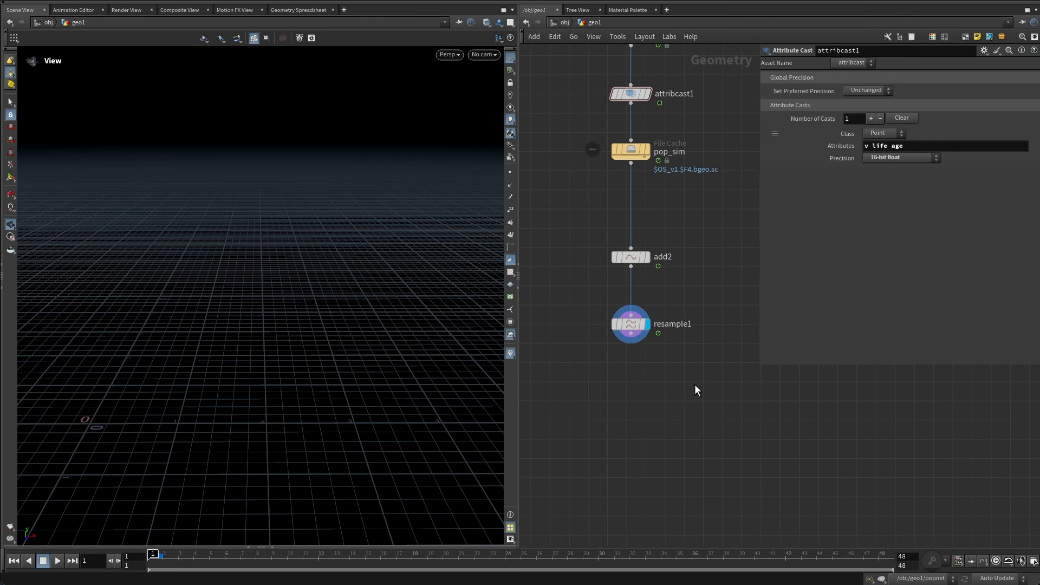
click(57, 561)
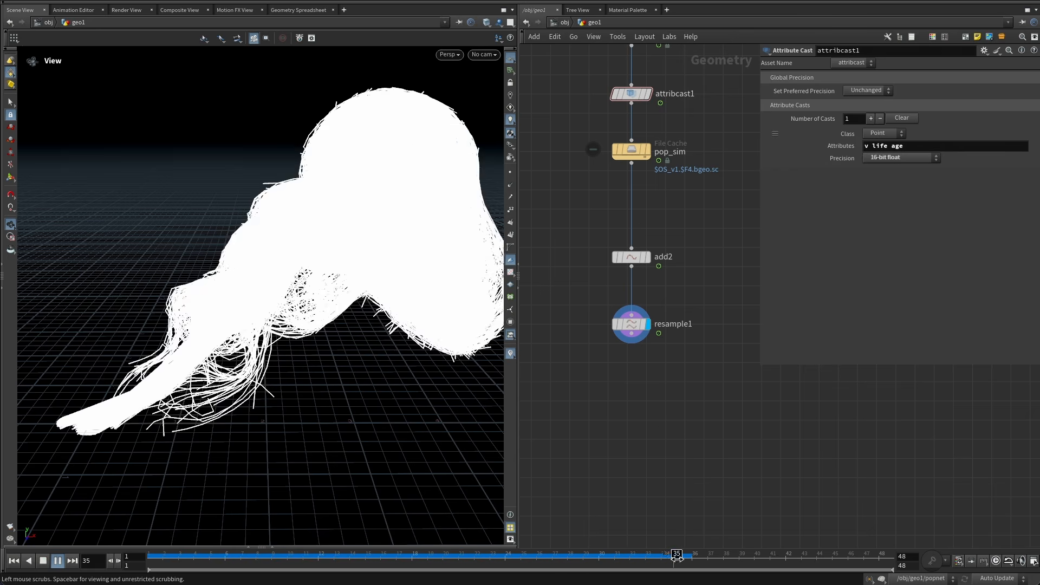
click(672, 559)
middle_drag(660, 414, 640, 349)
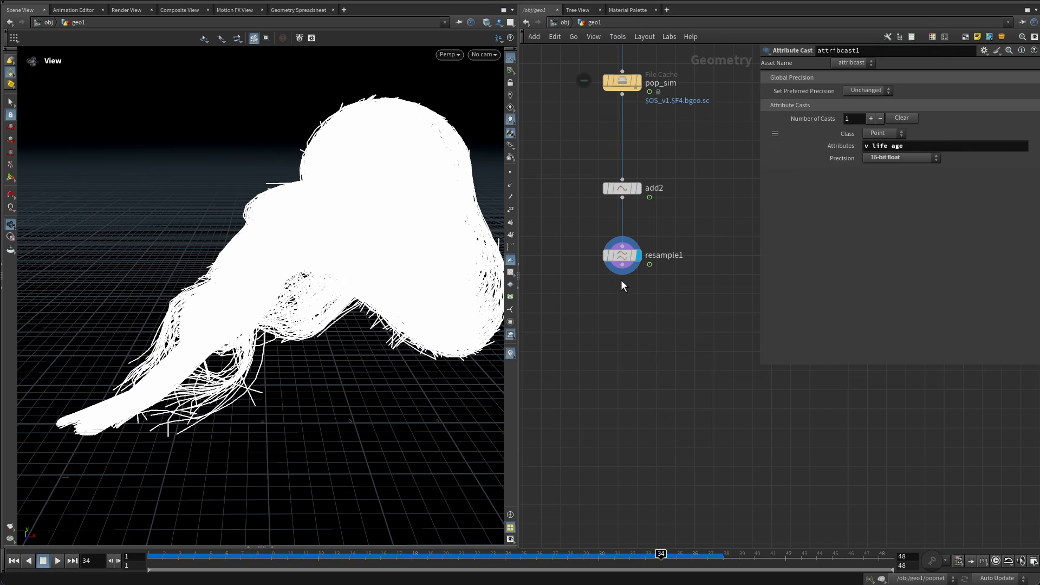
Add a Volume Rasterize Hair node below the Resample node and cut its input wire.
key(Tab)
text(vol)
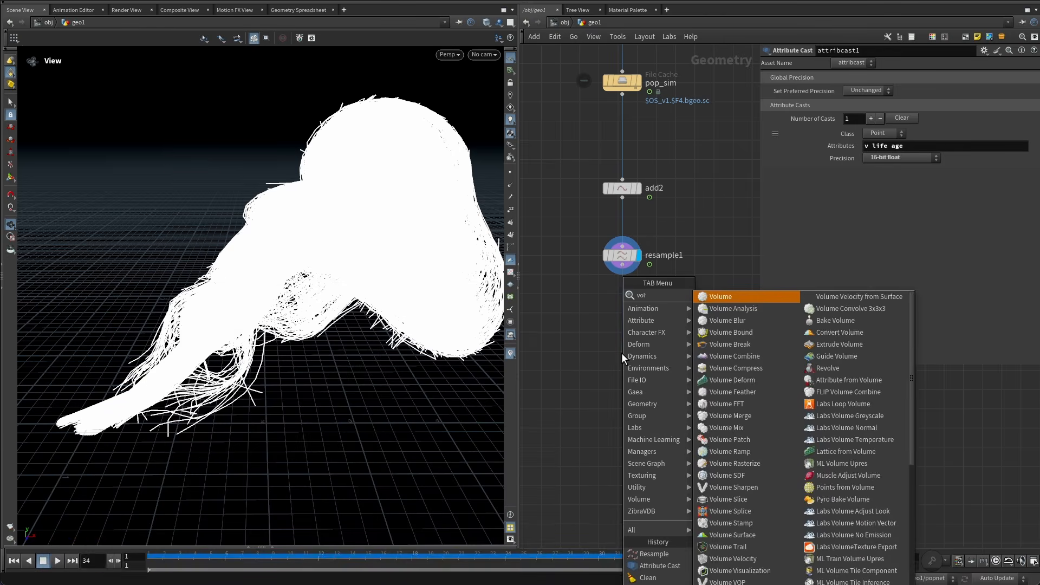
text(ume rast)
key(Down)
key(Down)
key(Down)
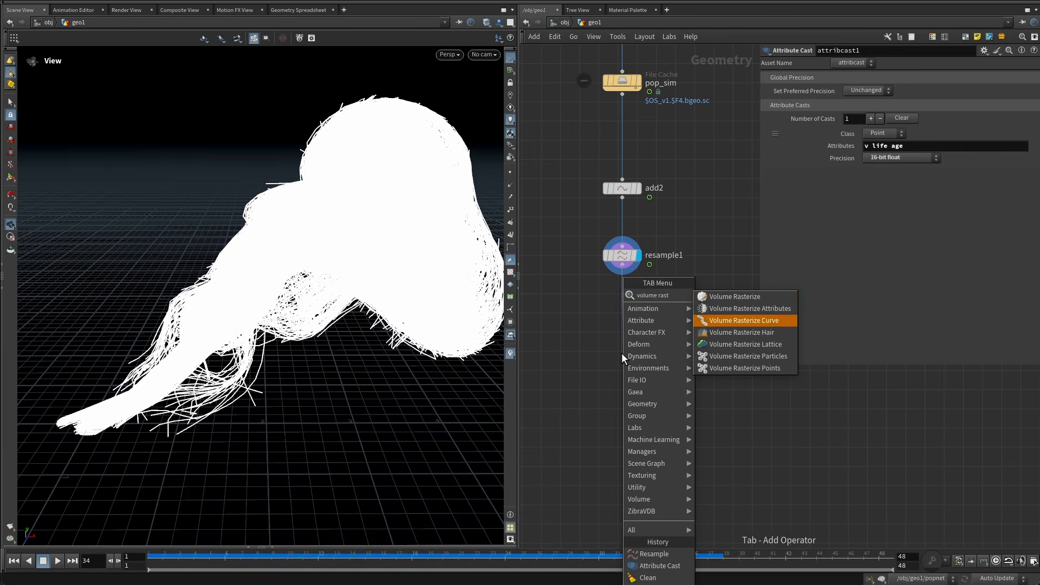
key(Return)
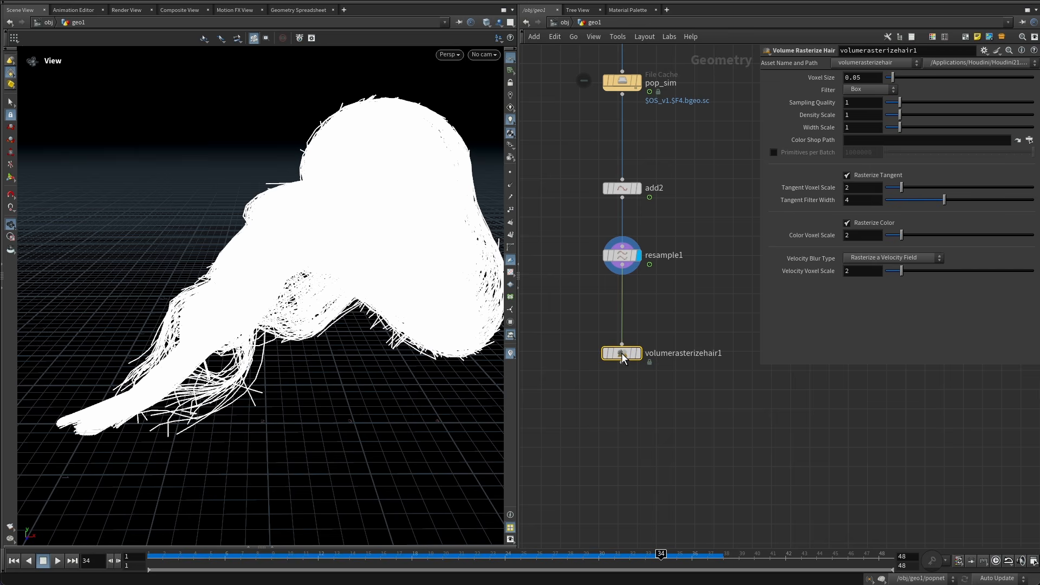
click(622, 352)
key(y)
drag(669, 307, 603, 317)
Disable Rasterize Tangent and Rasterize Color and set Velocity Blur Type to No Velocity Blur.
click(862, 128)
mouse_move(830, 129)
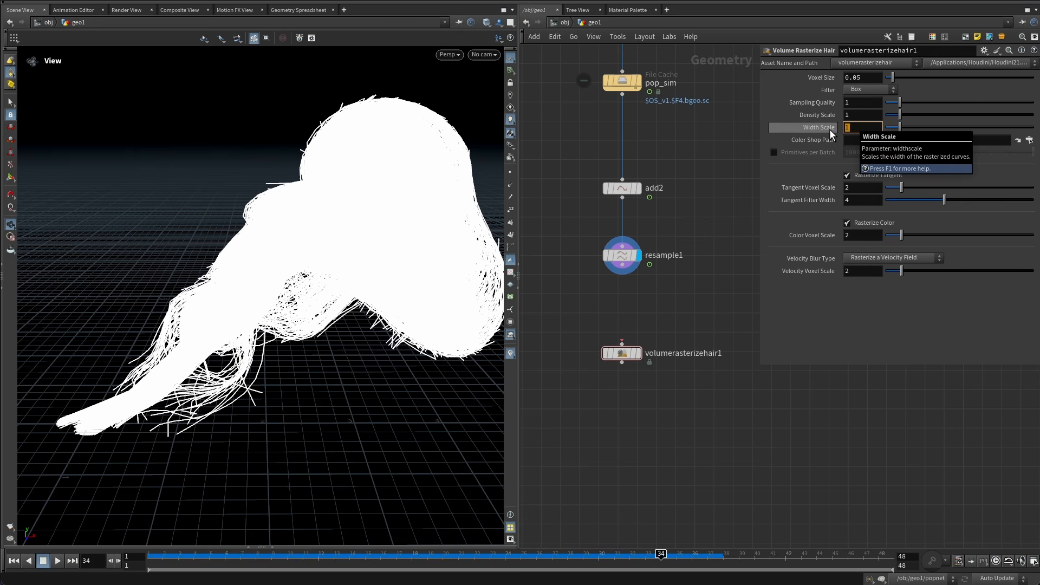
click(853, 78)
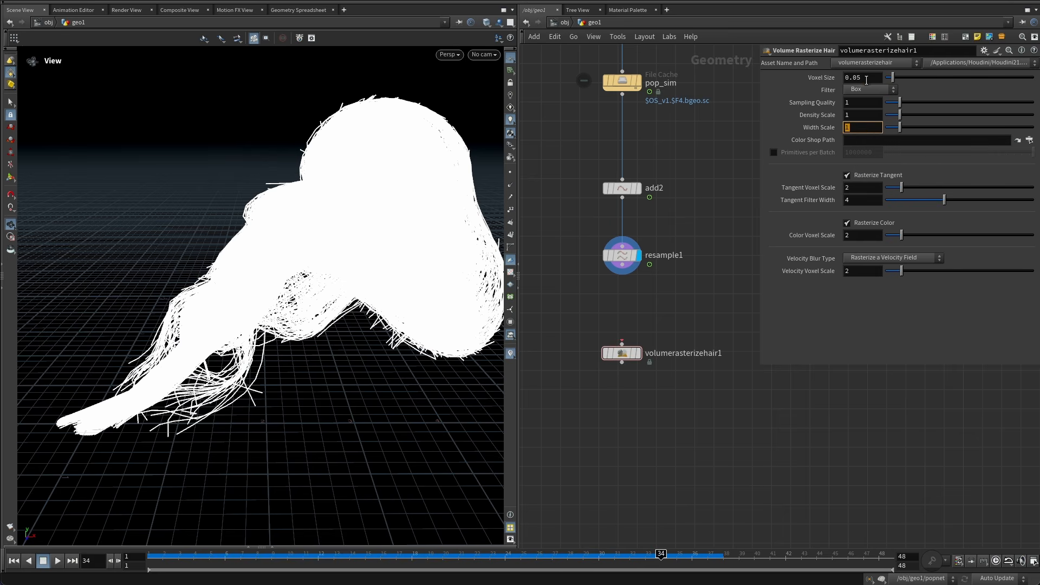
click(743, 126)
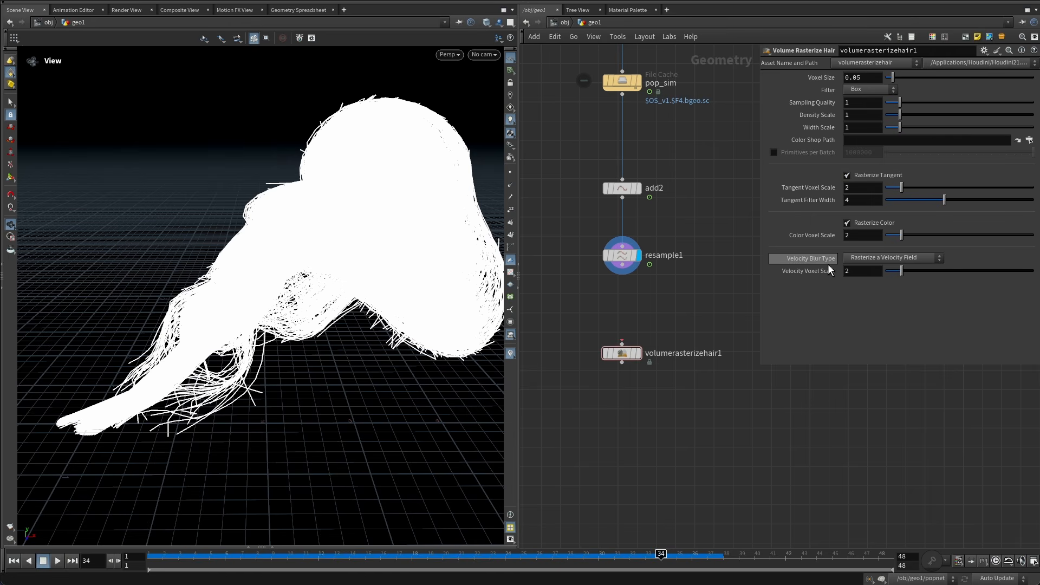
click(878, 222)
click(872, 177)
click(868, 258)
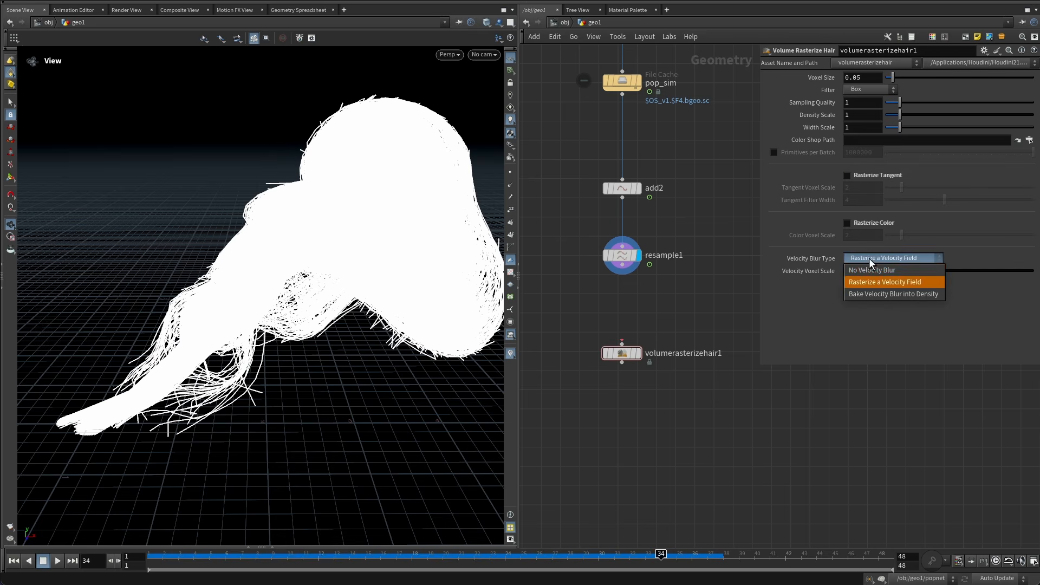
click(881, 268)
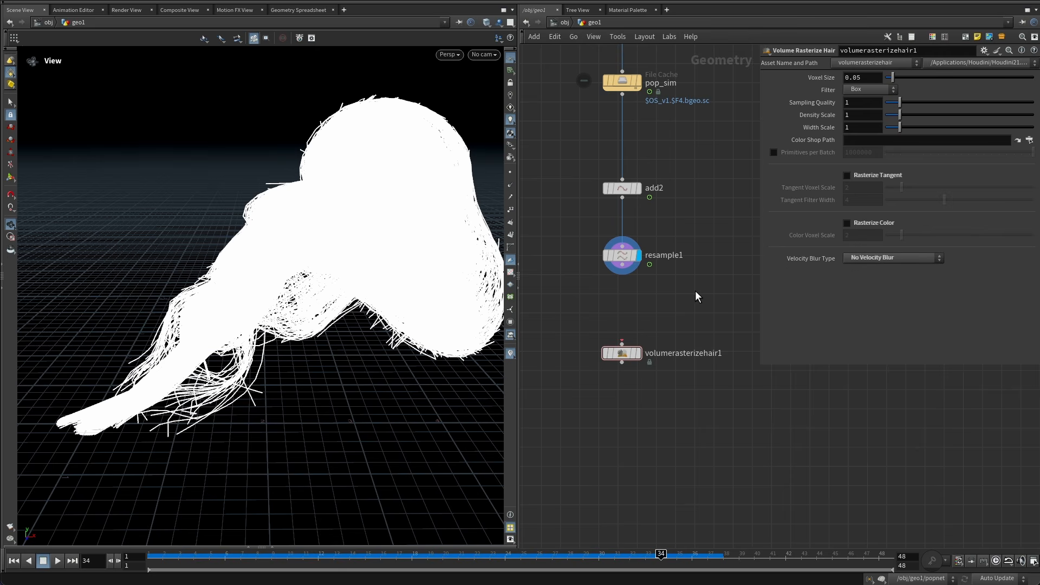
Reconnect the Resample to the Volume Rasterize Hair, set its Width Scale to 0.01 and display it.
drag(622, 344, 623, 265)
click(862, 128)
text(0.01)
key(Return)
click(639, 353)
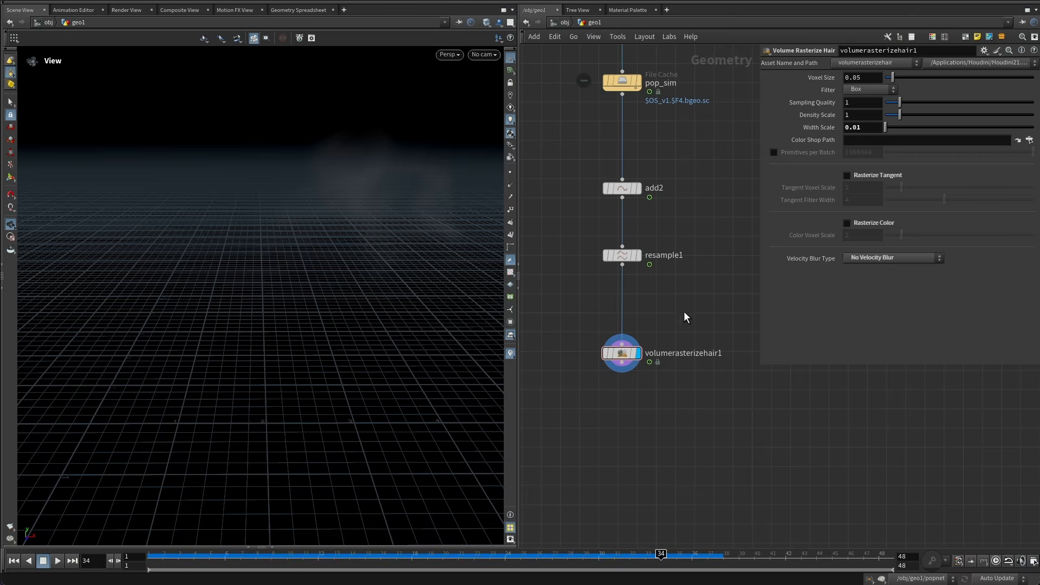
mouse_move(394, 252)
mouse_down()
mouse_move(379, 225)
mouse_move(385, 237)
mouse_move(363, 263)
mouse_move(394, 262)
mouse_move(391, 254)
mouse_up()
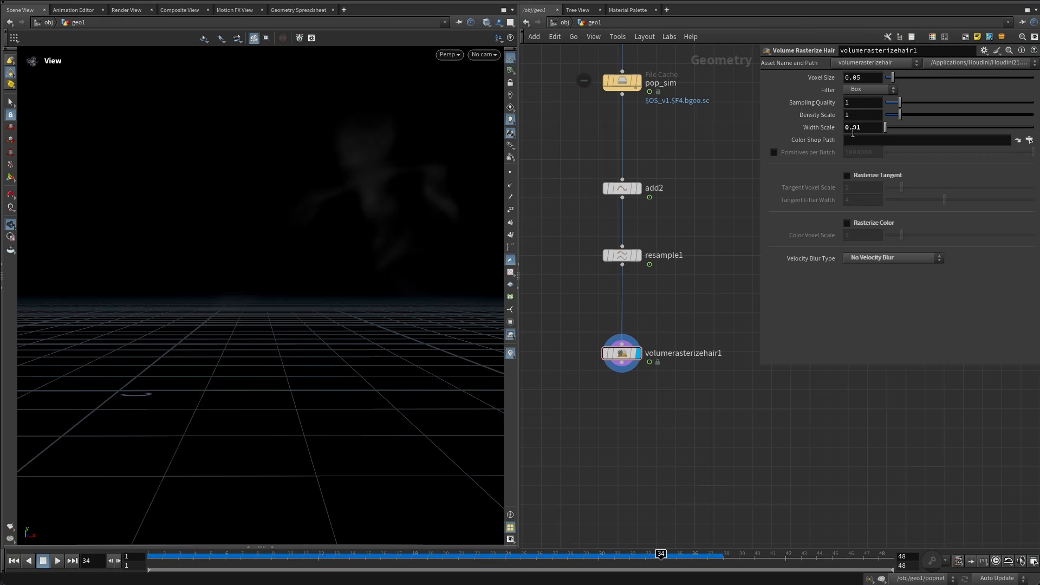
Set the Volume Rasterize Hair's Width Scale to 0.1.
double_click(856, 127)
text(1)
key(Return)
drag(357, 202, 308, 291)
Set the viewport's 3D texture limit resolution to 512 on all three axes in the display options.
key(d)
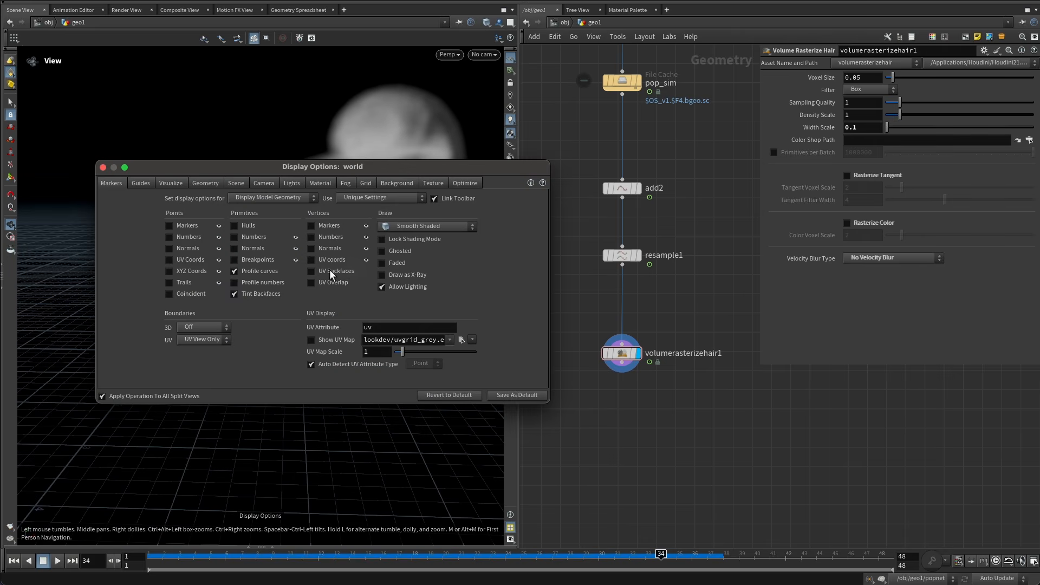
click(431, 181)
drag(392, 167, 332, 164)
click(337, 297)
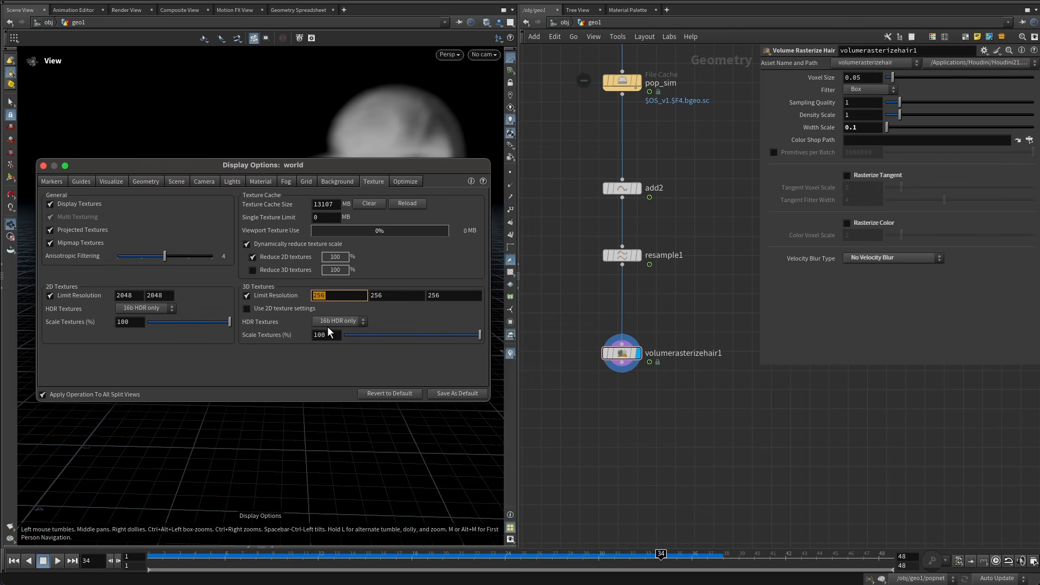
text(512)
key(Tab)
text(512)
key(Tab)
text(512)
key(Return)
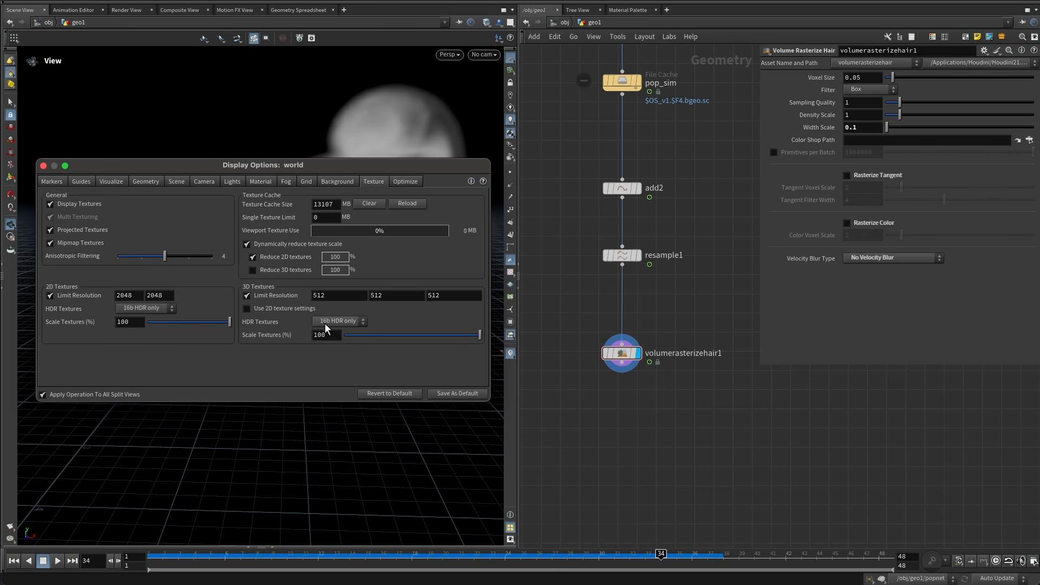
click(44, 167)
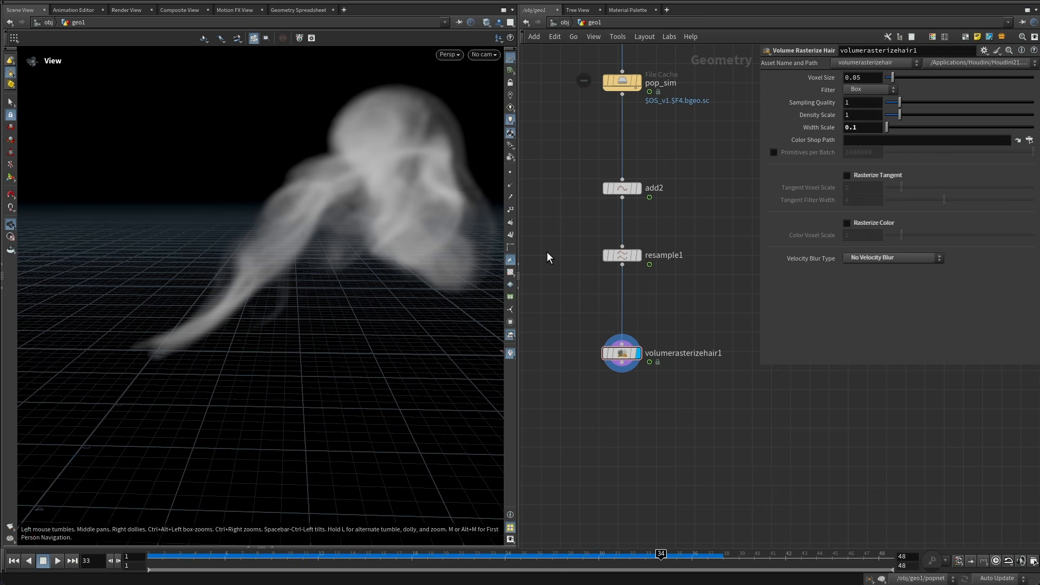
Insert an Attribute VOP between the Resample and Volume Rasterize Hair nodes and rename it pscale.
drag(306, 221, 350, 241)
middle_drag(600, 405, 587, 323)
drag(613, 269, 620, 356)
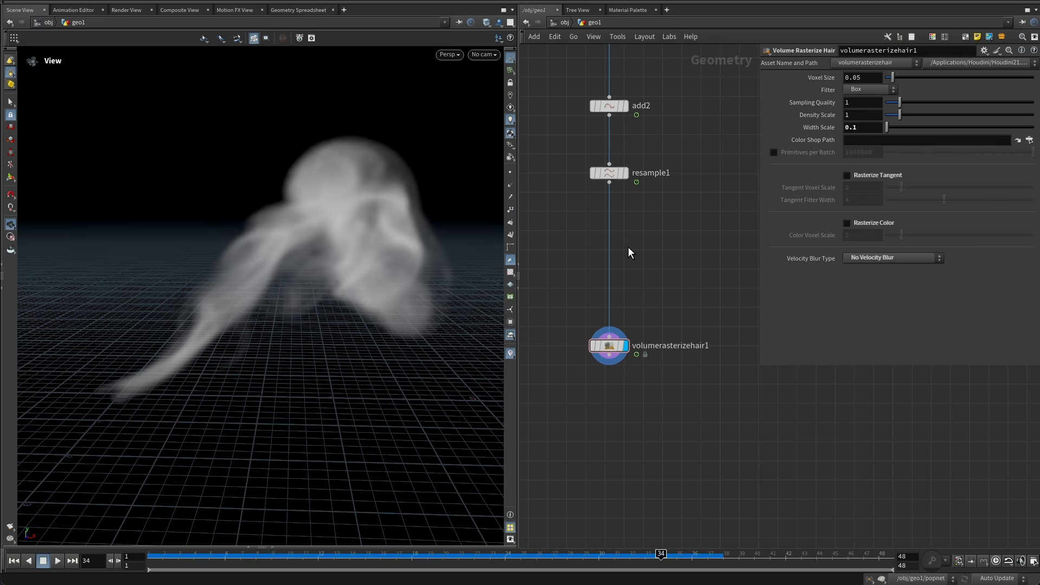
key(Tab)
text(att)
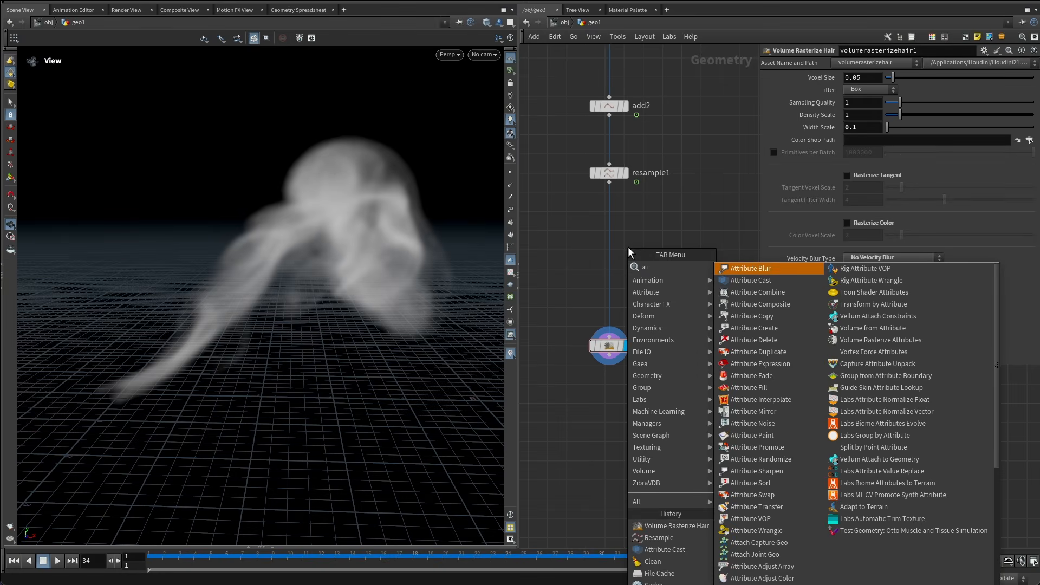
text(ribute)
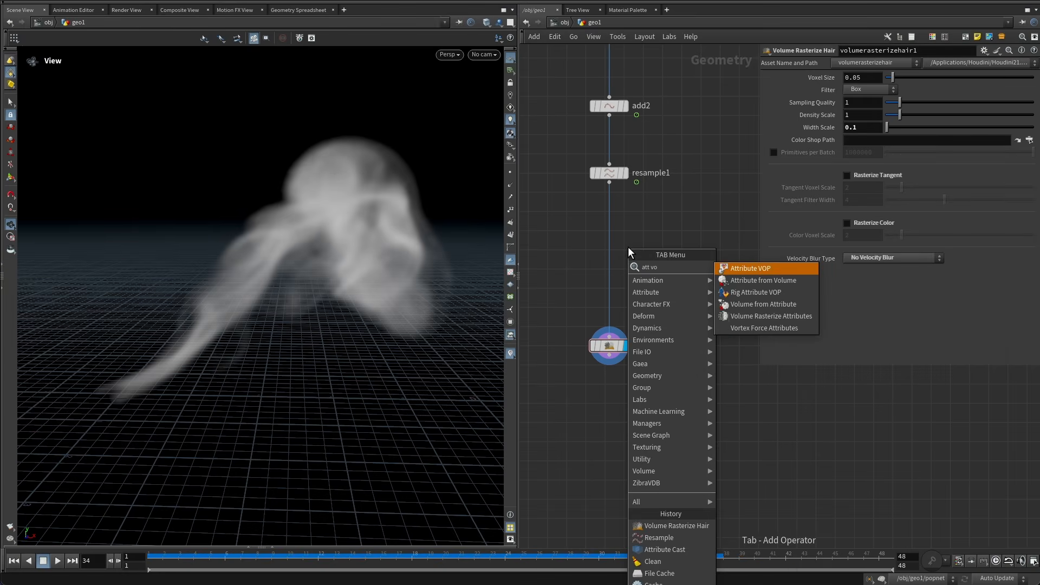
key(Return)
click(629, 246)
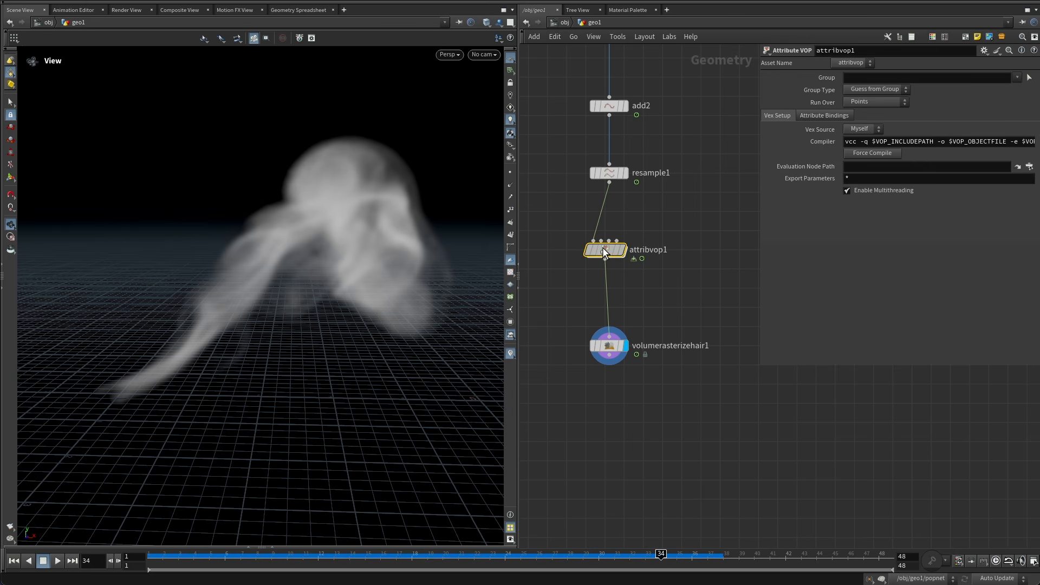
double_click(645, 254)
text(pscale)
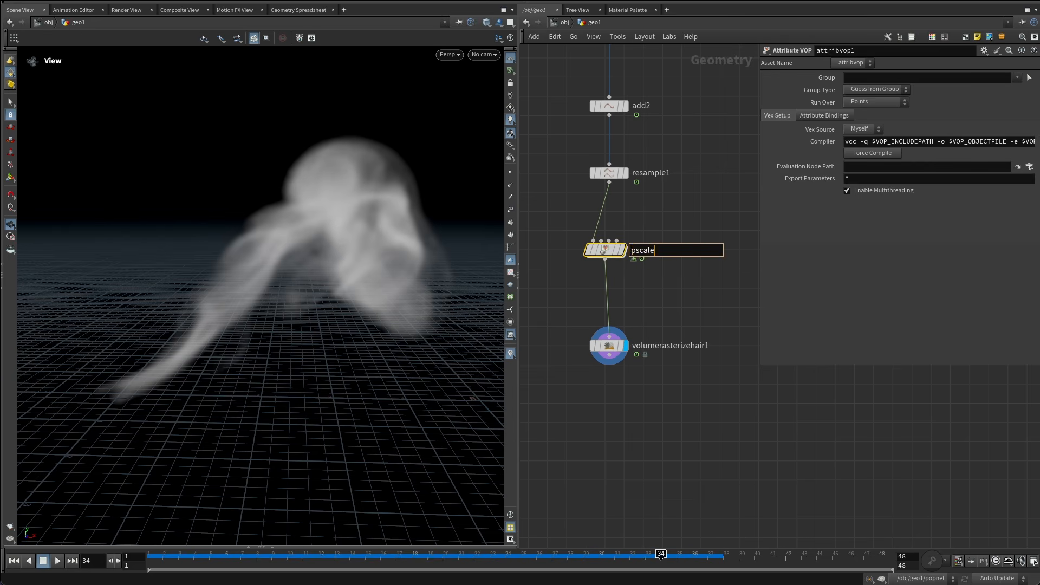
key(Return)
Enter the pscale Attribute VOP and spread out its global and output nodes.
double_click(619, 259)
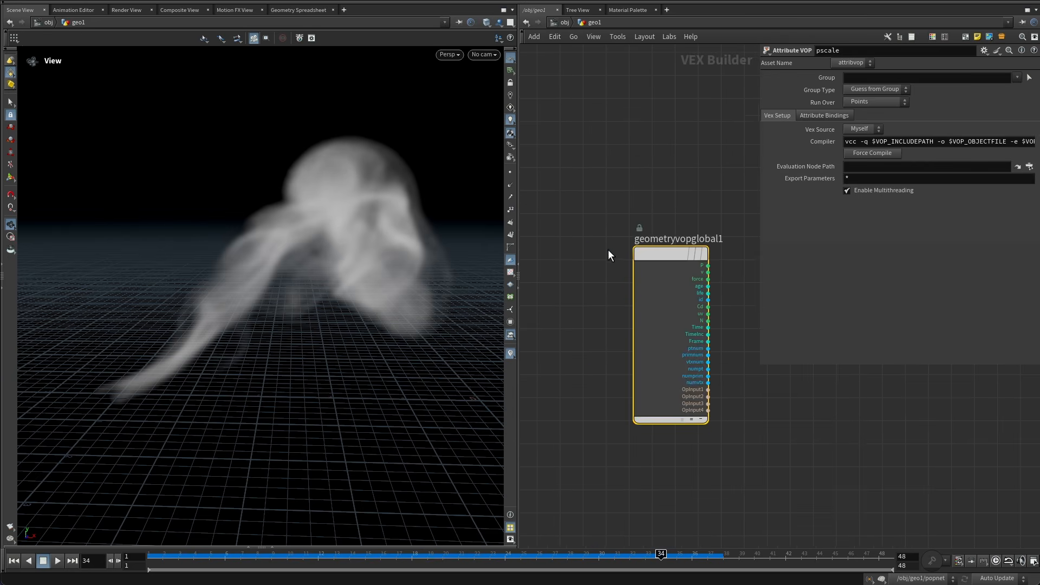
drag(739, 155, 854, 235)
middle_drag(623, 342, 692, 345)
middle_drag(843, 319, 811, 378)
drag(888, 293, 946, 265)
middle_drag(703, 336, 770, 322)
middle_drag(707, 333, 686, 324)
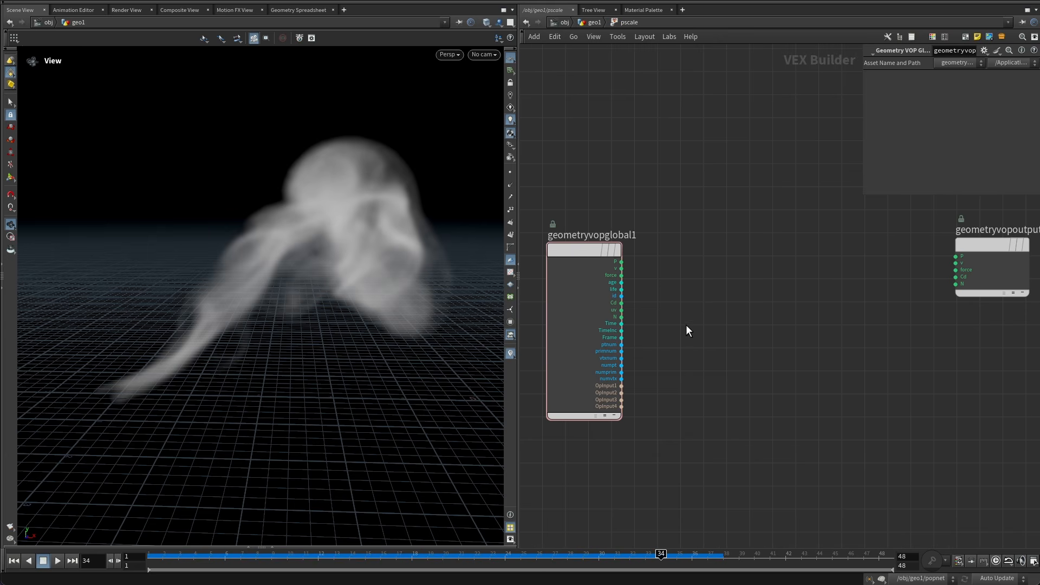
Add a Divide node in the pscale VOP that divides the global age by life.
scroll(628, 286, up, 5)
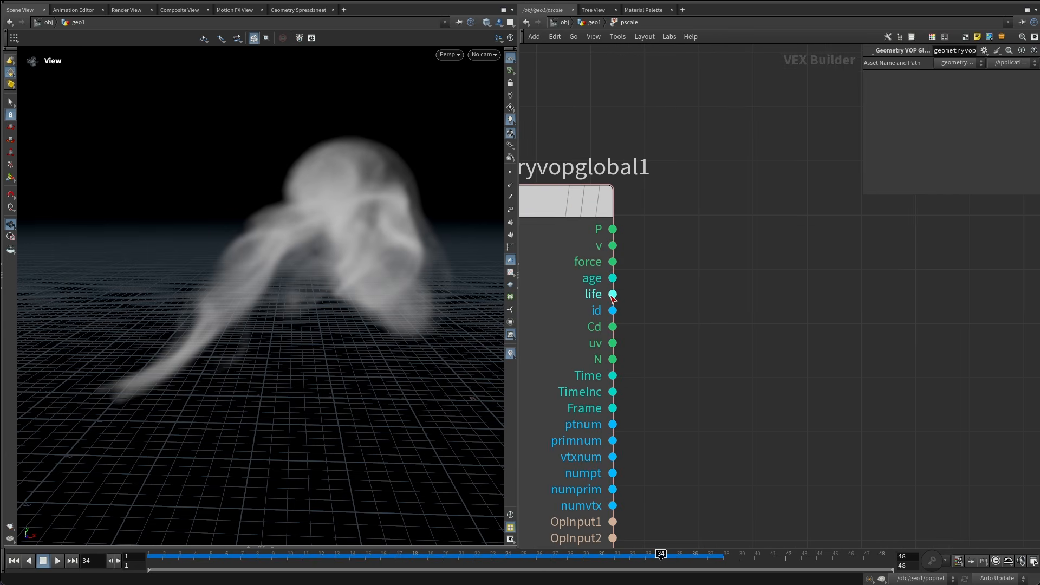
middle_drag(692, 315, 648, 353)
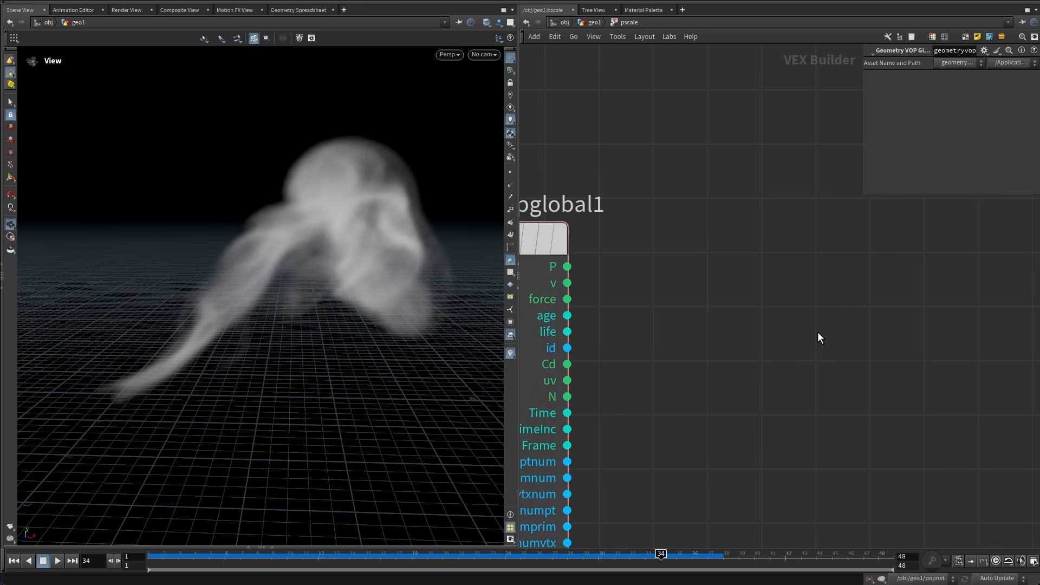
click(567, 316)
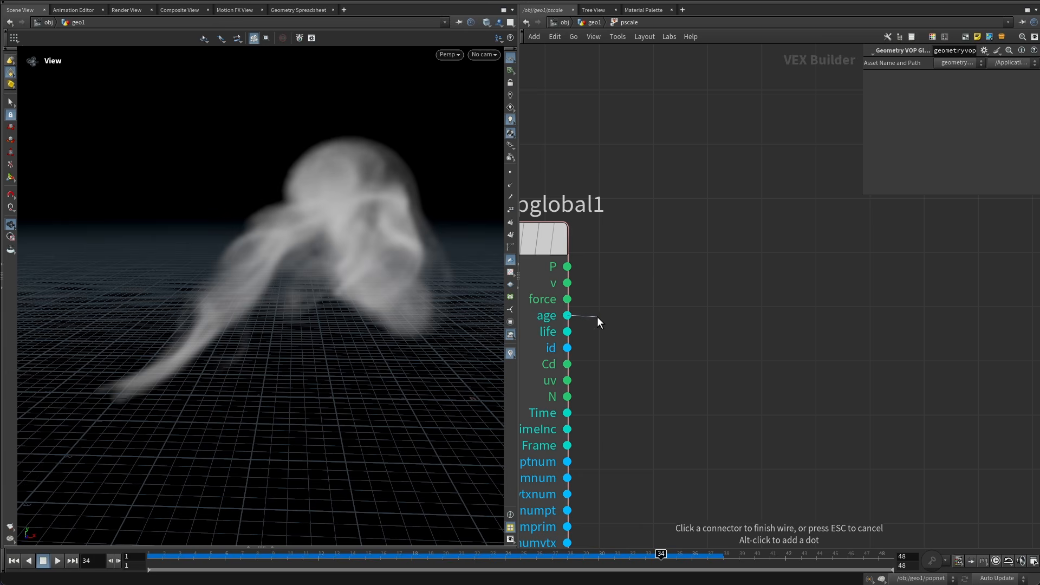
key(Tab)
text(div)
key(Return)
click(789, 320)
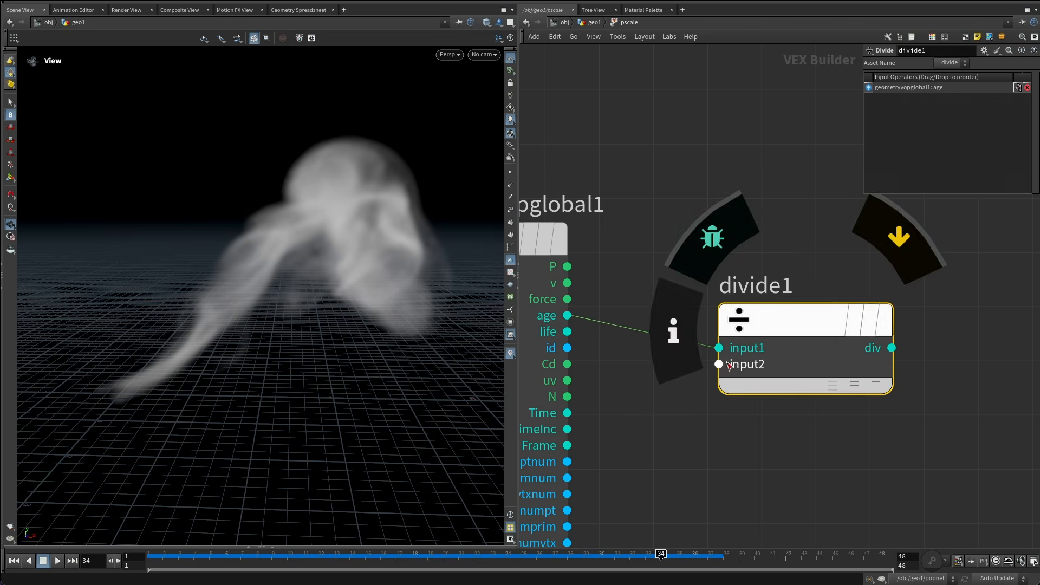
drag(719, 364, 567, 331)
scroll(799, 168, down, 4)
middle_drag(805, 198, 702, 295)
scroll(701, 297, up, 1)
drag(699, 342, 704, 307)
middle_drag(844, 348, 710, 382)
scroll(671, 383, down, 3)
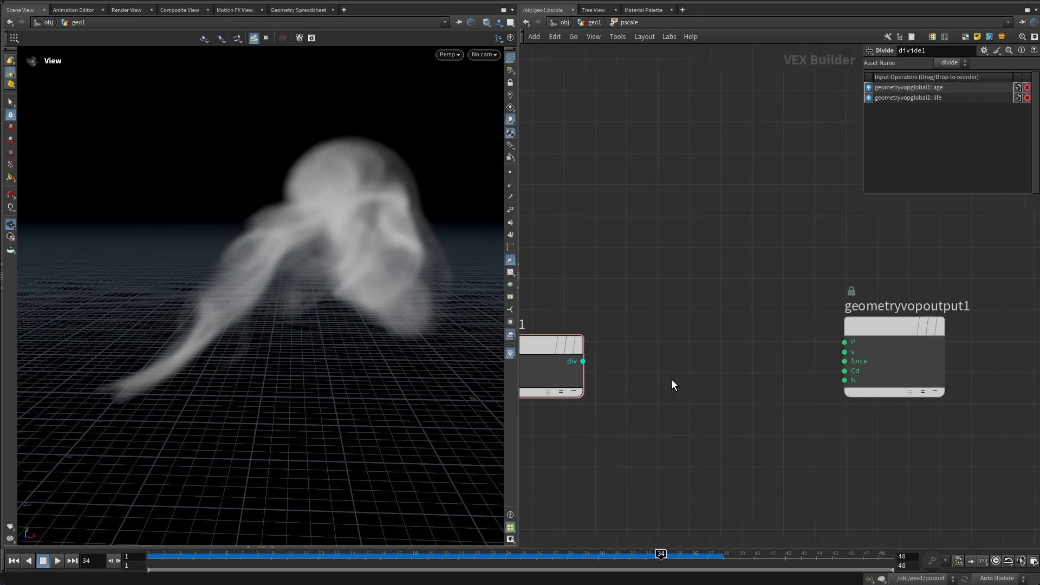
click(622, 367)
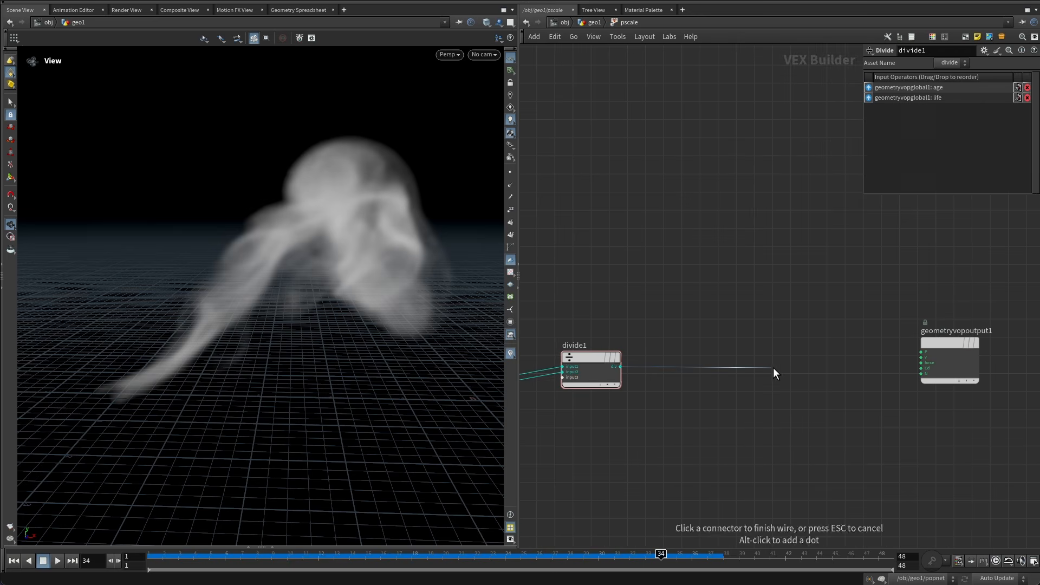
key(Tab)
key(Escape)
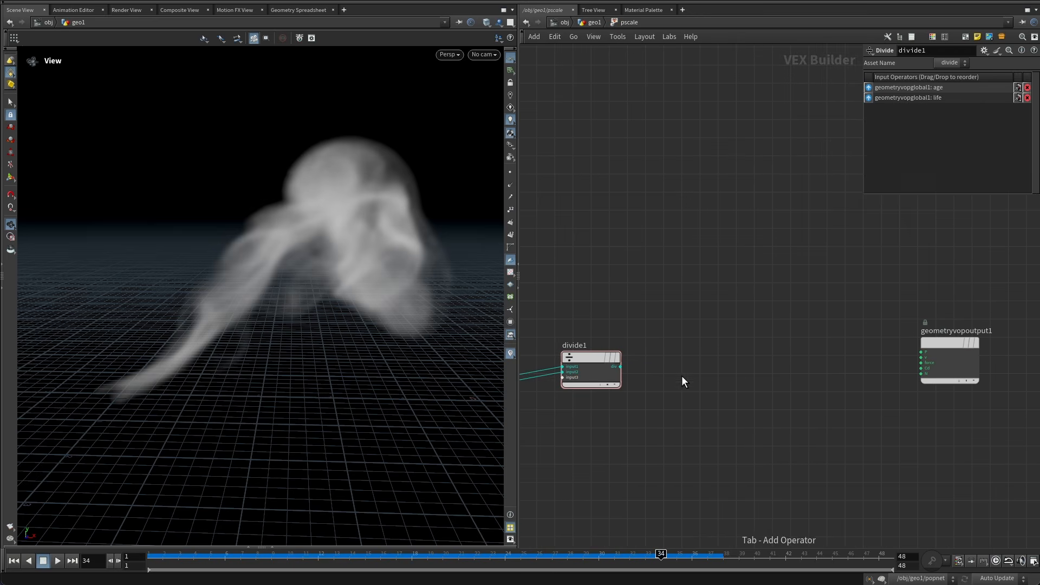
click(594, 22)
click(639, 290)
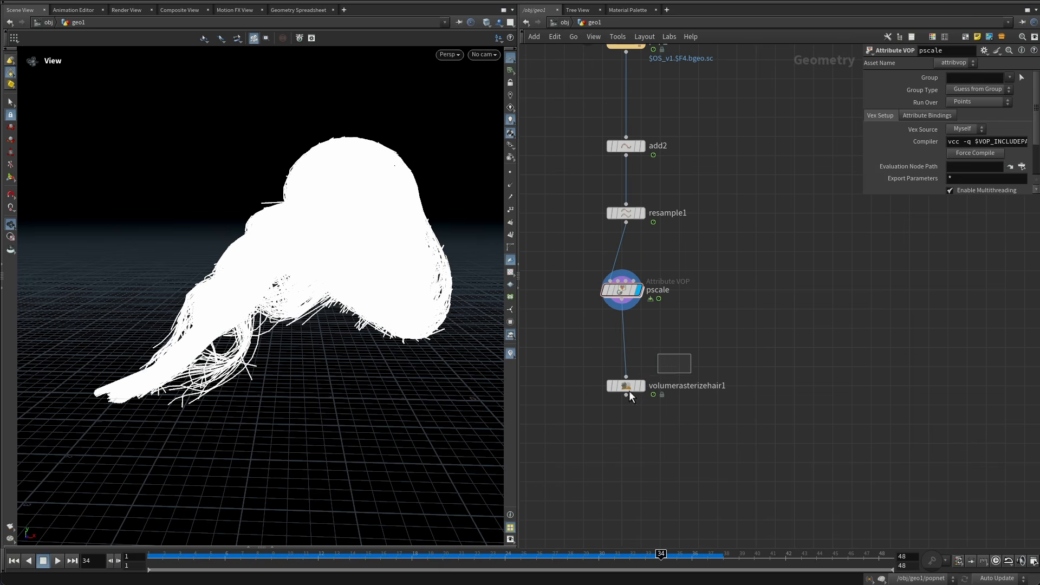
click(629, 389)
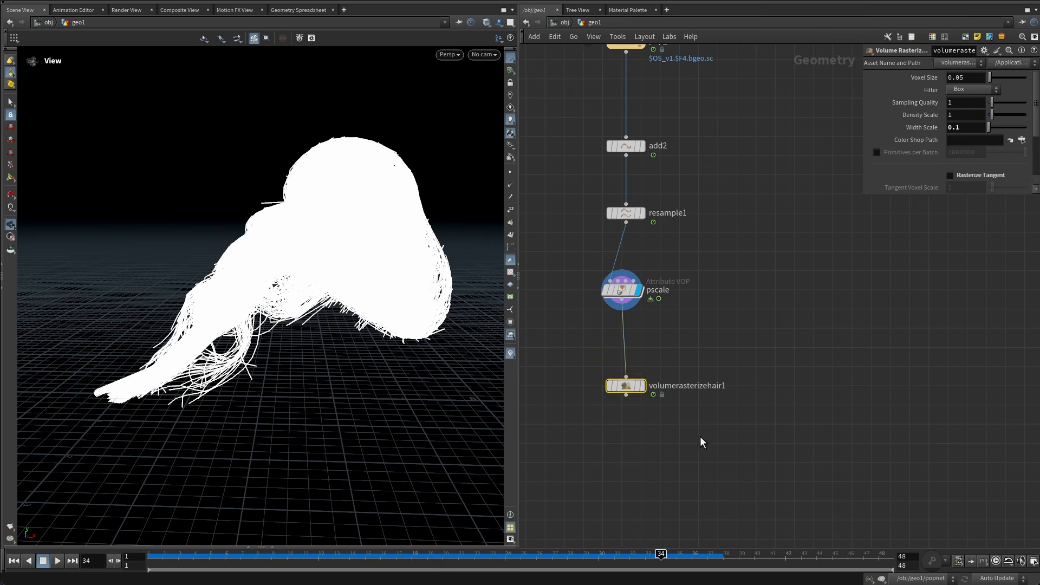
click(622, 290)
double_click(622, 290)
middle_drag(753, 323, 713, 331)
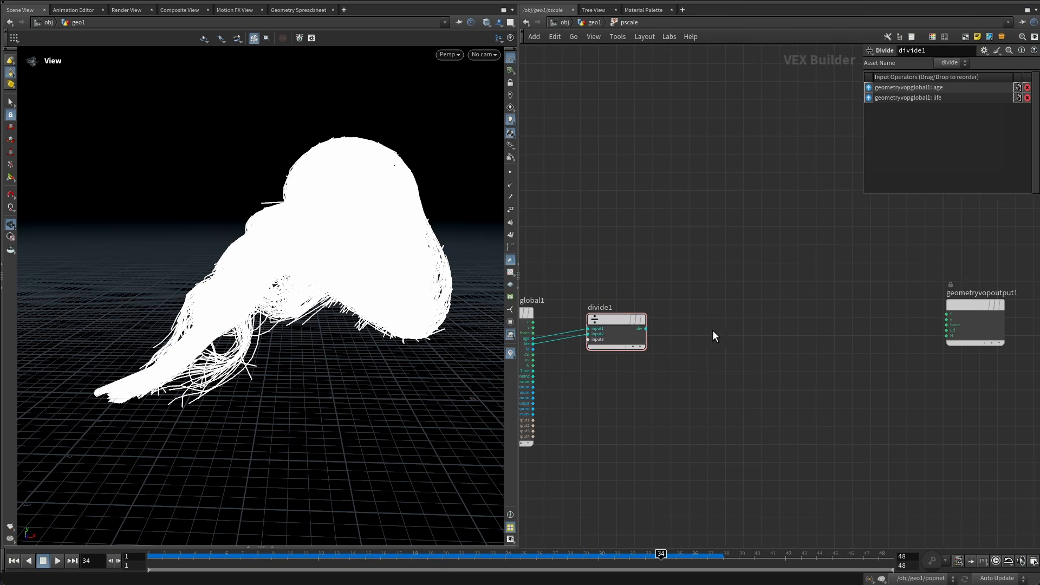
Connect the Divide output to a new Bind node and set its name to pscale.
drag(648, 329, 788, 334)
text(bind)
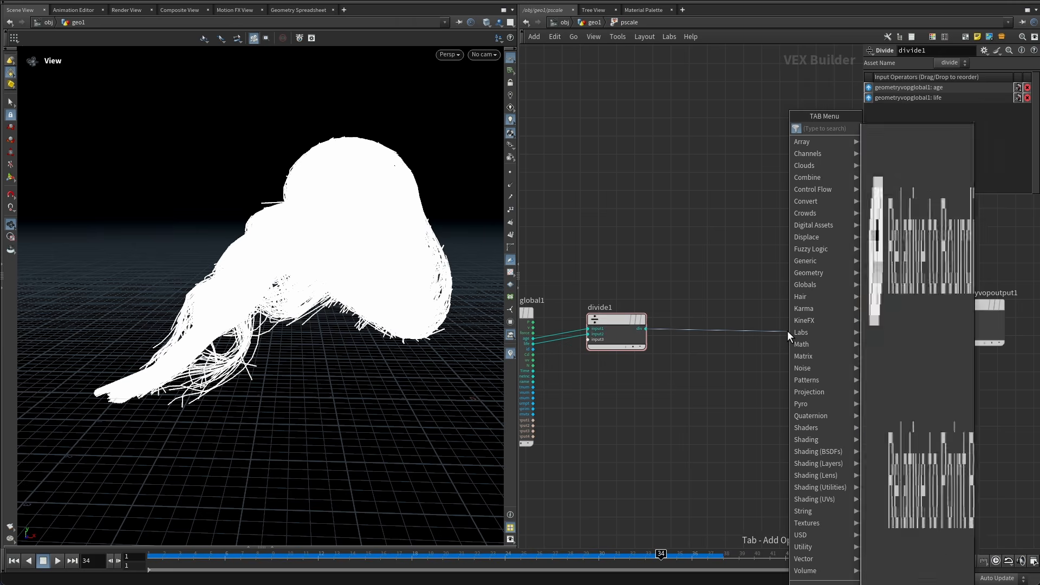
key(Return)
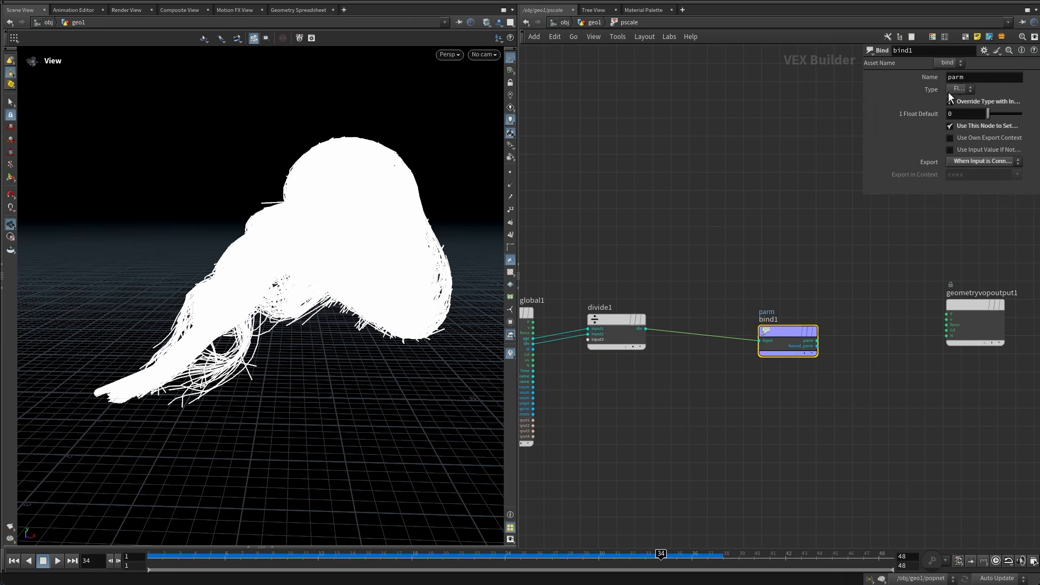
double_click(956, 77)
text(pscale)
key(Return)
Arrange the Divide and pscale Bind nodes within the VOP network.
click(677, 185)
middle_drag(800, 256, 644, 287)
scroll(645, 287, down, 3)
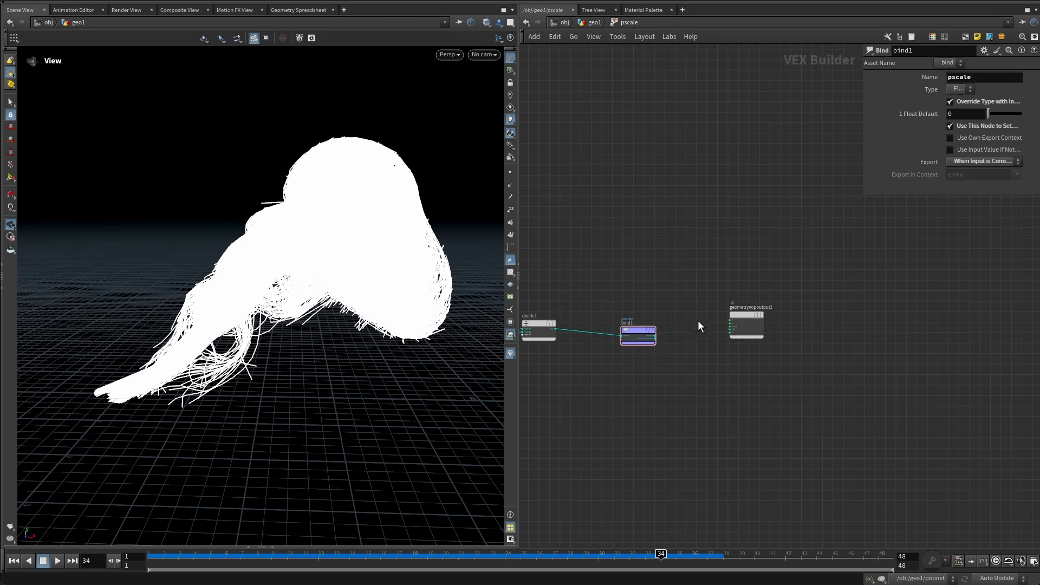
drag(743, 314, 844, 298)
drag(618, 339, 756, 328)
middle_drag(674, 293, 711, 306)
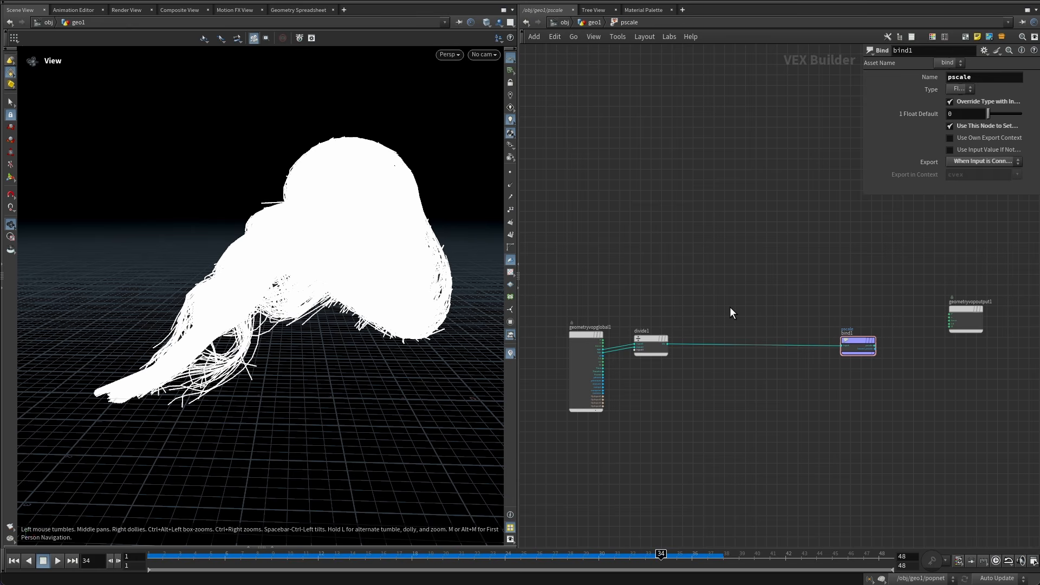
scroll(717, 334, up, 3)
click(631, 322)
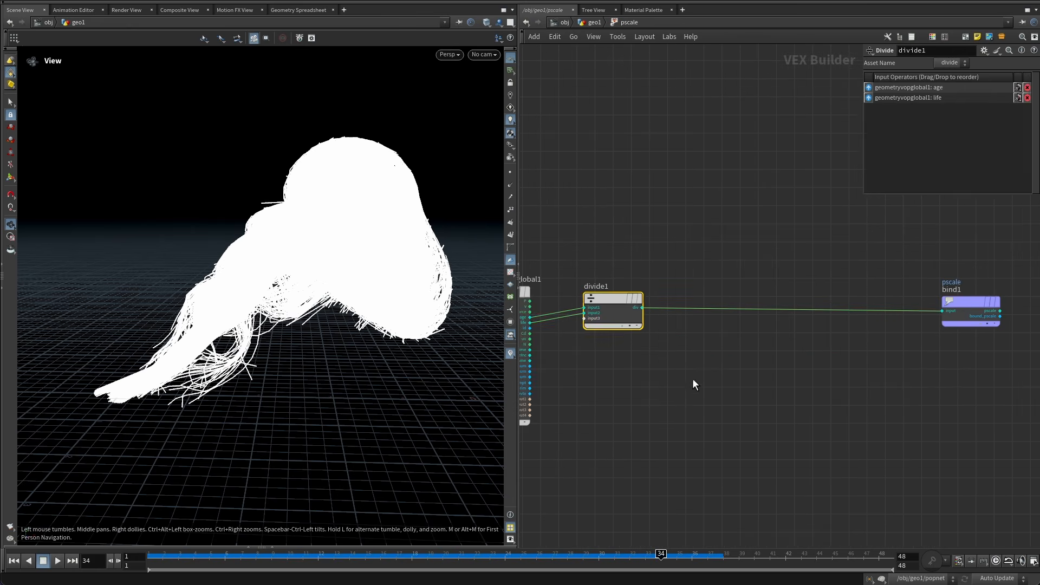
drag(941, 355, 610, 300)
drag(611, 300, 621, 314)
click(699, 382)
middle_drag(700, 368, 693, 376)
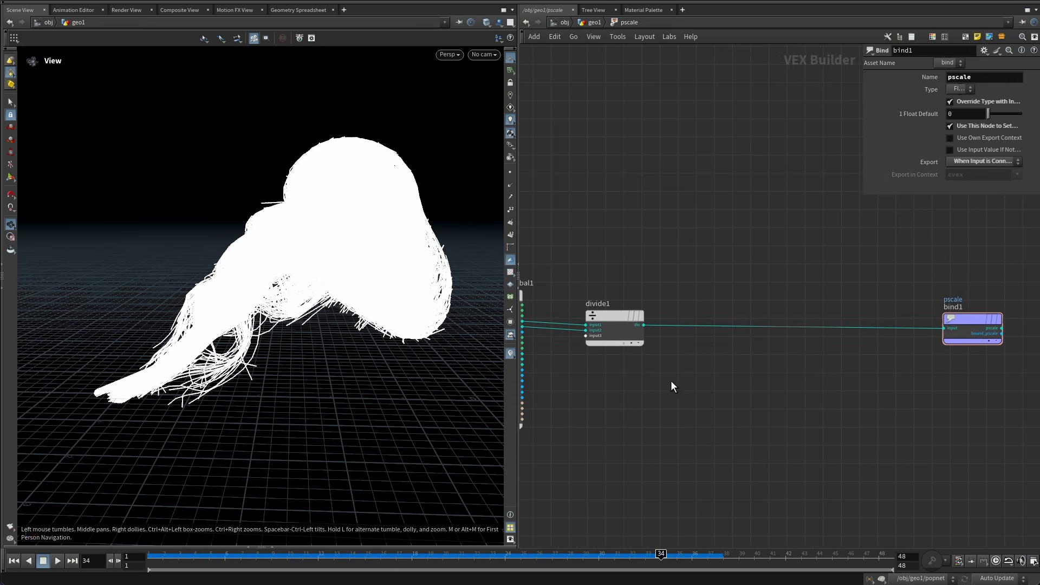
drag(669, 381, 621, 337)
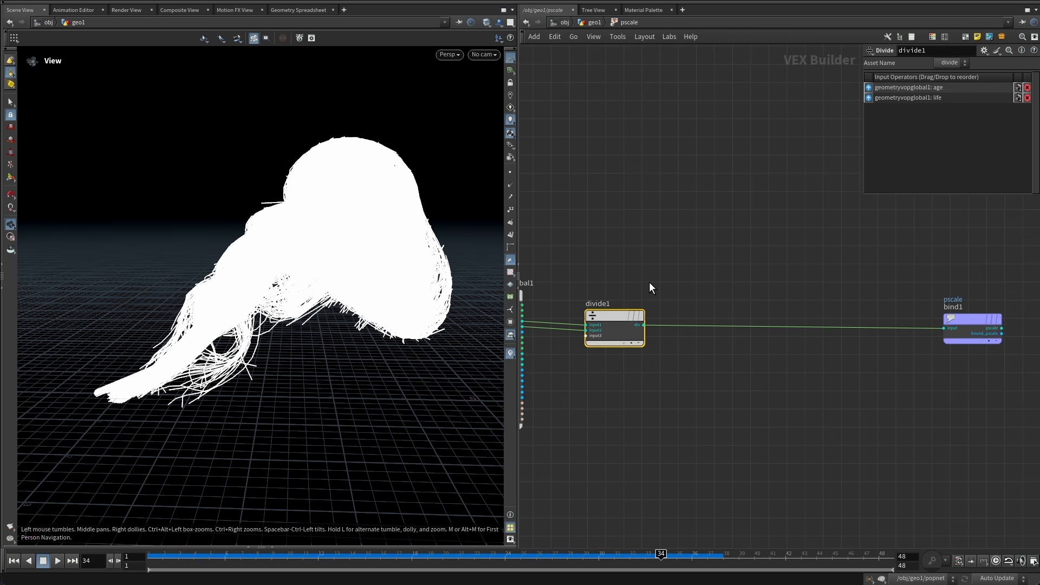
Insert a Fit Range node on the wire between the Divide and pscale Bind nodes.
drag(931, 289, 970, 347)
key(Tab)
text(fit)
key(Return)
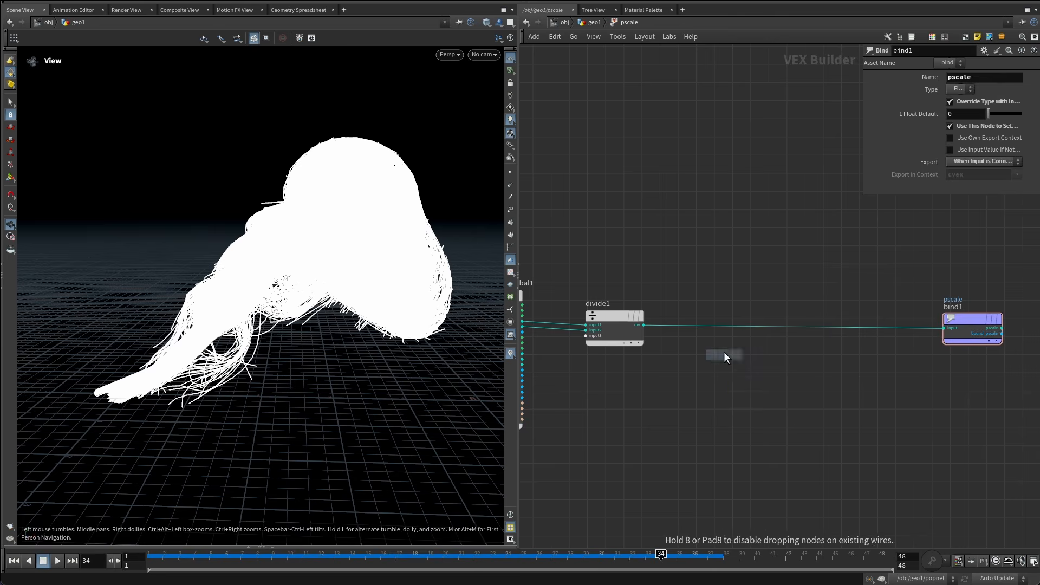
click(723, 352)
drag(724, 352, 732, 332)
drag(733, 332, 737, 315)
Set the Fit Range's Source Min to 0.75, Destination Min to 1 and Destination Max to 0.
drag(864, 195, 765, 214)
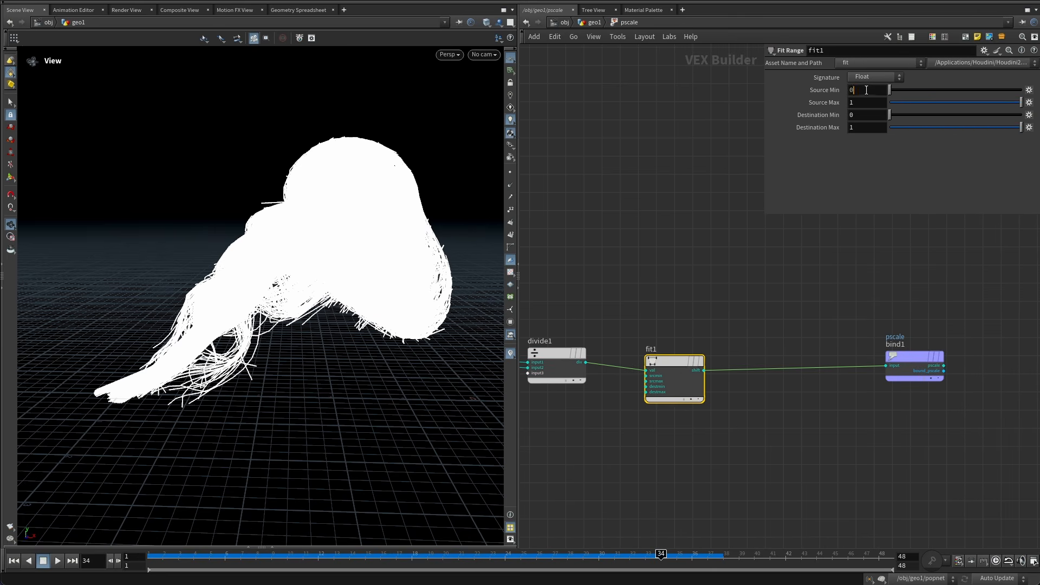
key(Tab)
click(862, 92)
drag(868, 92, 812, 93)
key(Return)
drag(864, 115, 761, 125)
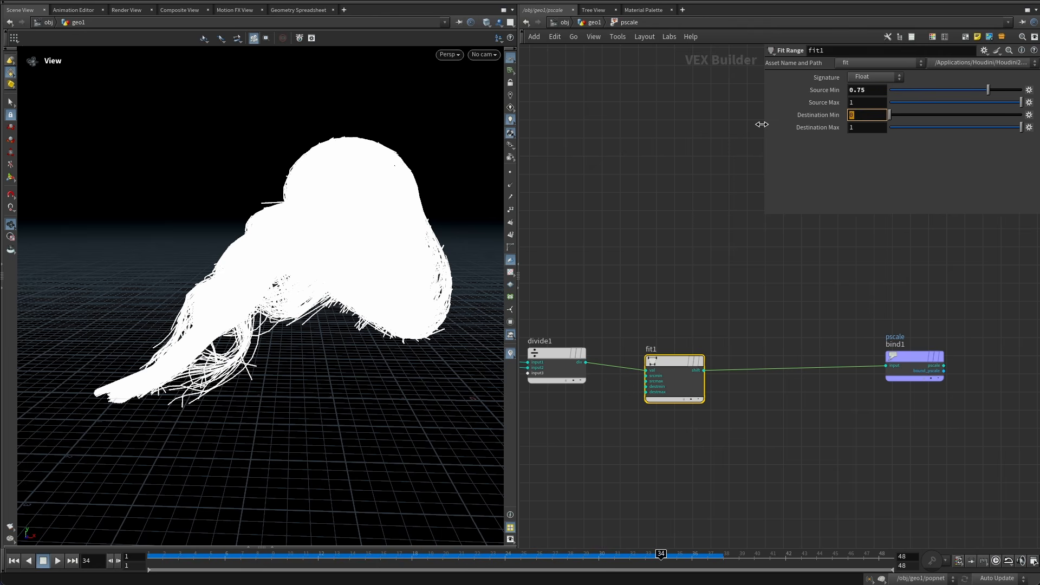
text(1)
key(Tab)
text(0)
key(Return)
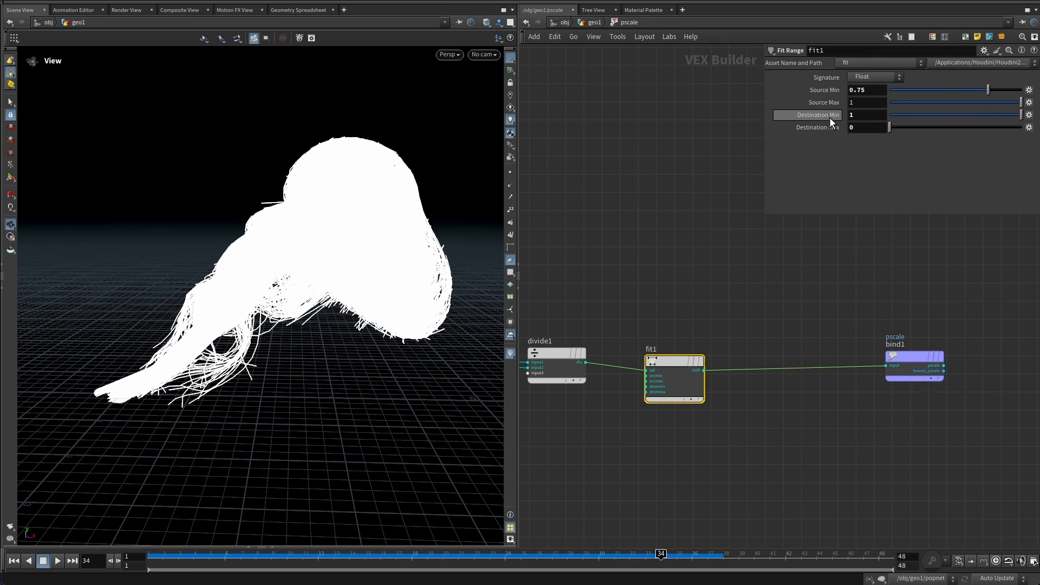
click(867, 91)
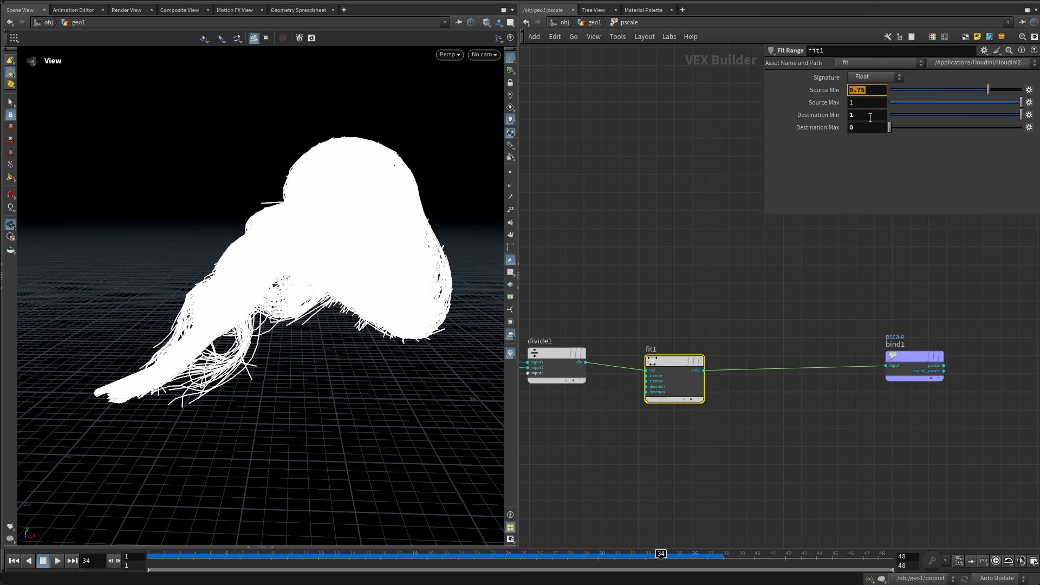
click(849, 115)
click(857, 153)
click(860, 103)
click(855, 127)
Return to the geometry level and set the Volume Rasterize Hair's Width Scale to 0.001.
click(665, 177)
key(u)
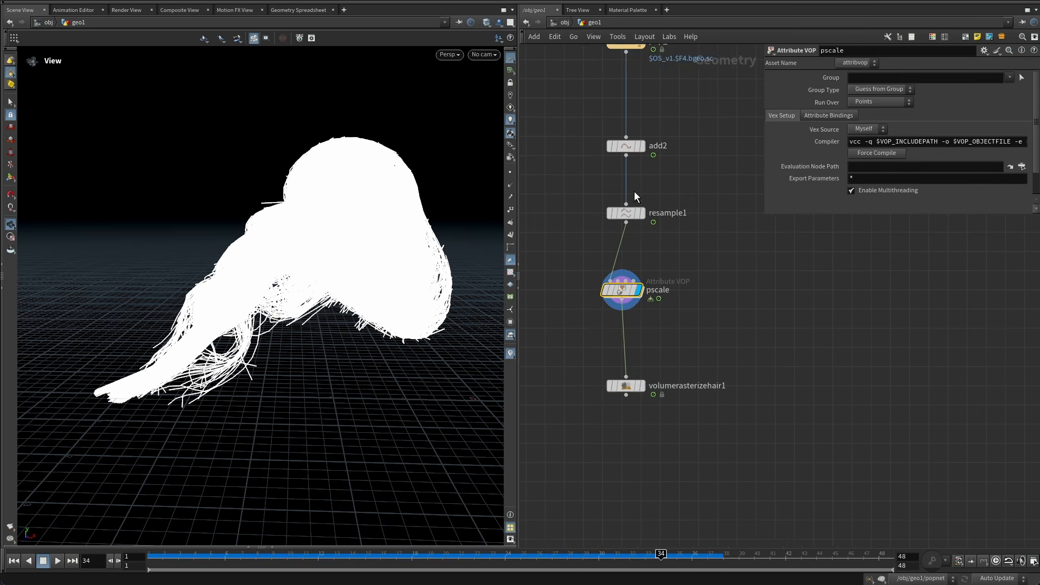
scroll(700, 305, down, 3)
middle_drag(692, 248, 687, 213)
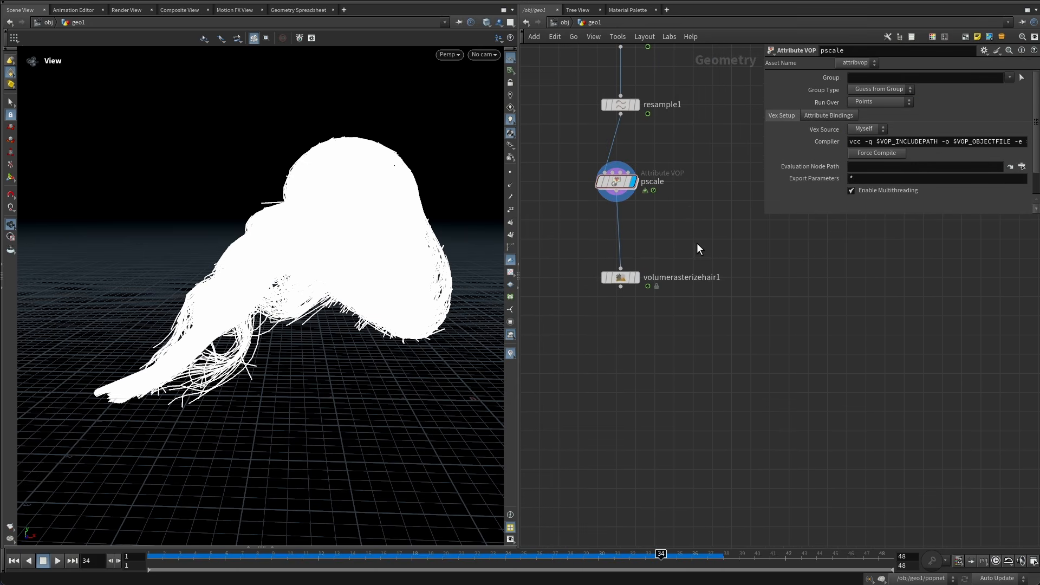
drag(697, 235, 590, 314)
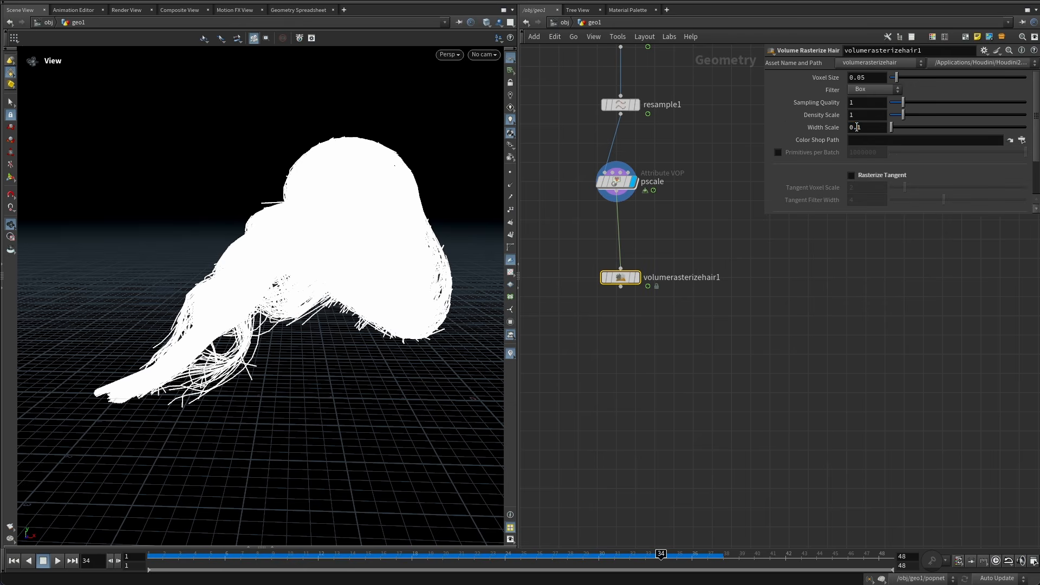
text(00)
key(Return)
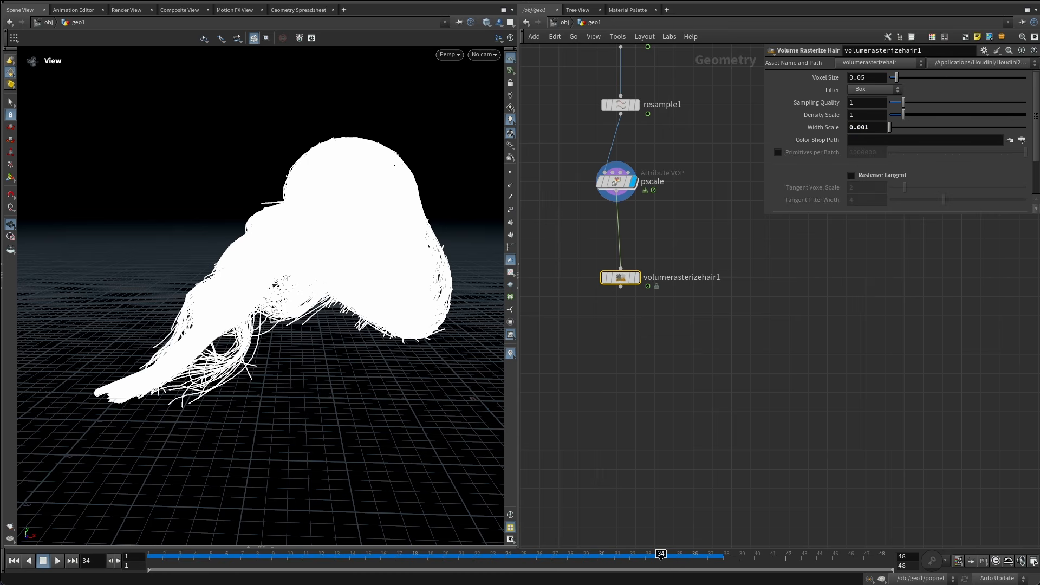
Display the Volume Rasterize Hair node and set its Voxel Size to 0.01.
click(637, 277)
drag(700, 237, 603, 325)
drag(309, 232, 311, 223)
click(748, 265)
middle_drag(748, 265, 750, 277)
drag(368, 236, 367, 258)
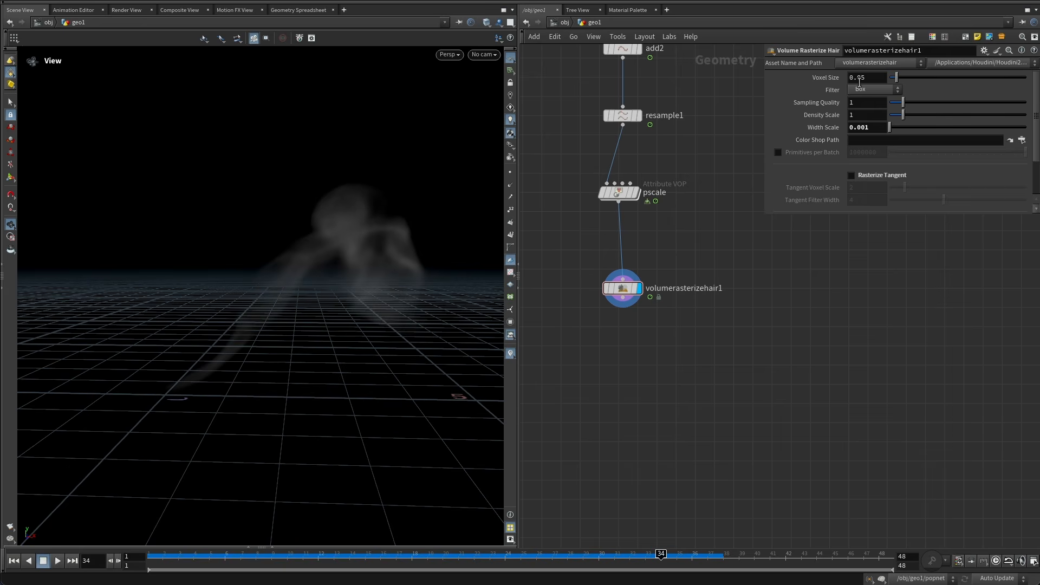
text(1)
key(Return)
Lower the Volume Rasterize Hair's Density Scale below 1.
drag(347, 262, 407, 220)
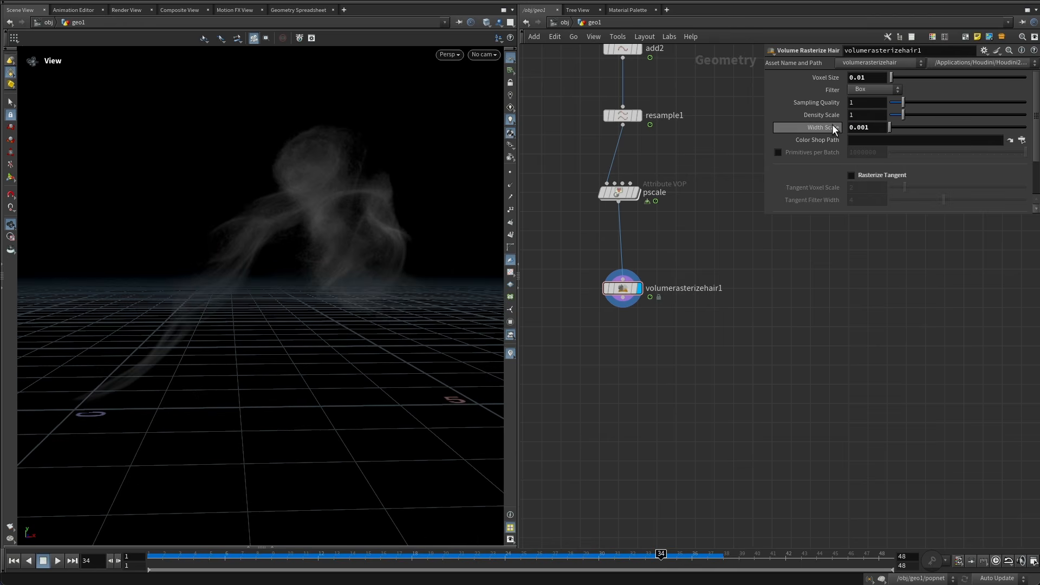
click(853, 115)
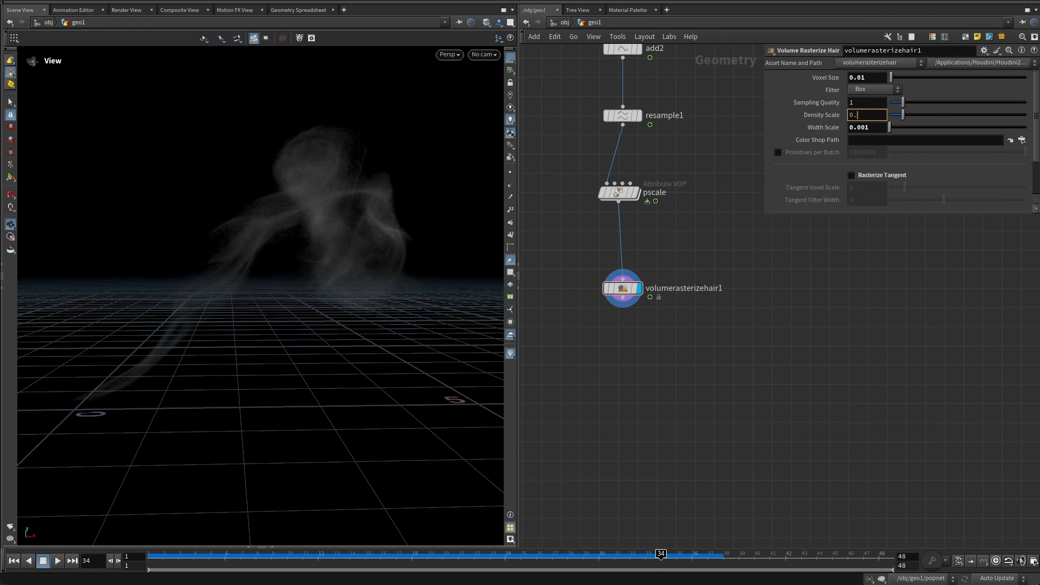
key(Return)
Inspect the Resample node and the upstream network up to the pyro solver.
middle_drag(634, 329, 629, 449)
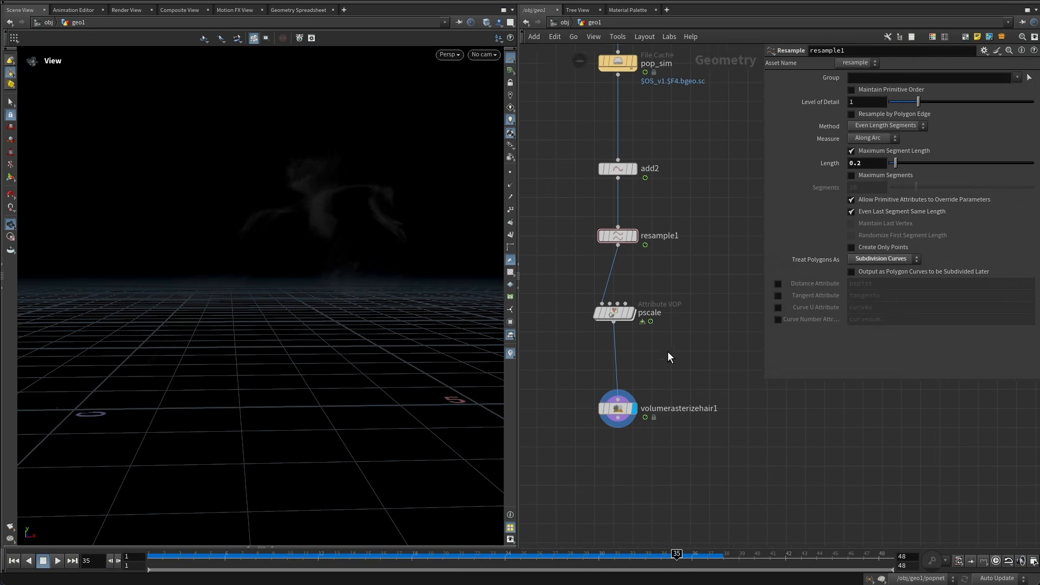
middle_drag(671, 311, 662, 435)
mouse_move(670, 337)
middle_down()
mouse_move(660, 410)
mouse_move(649, 359)
middle_up()
click(624, 370)
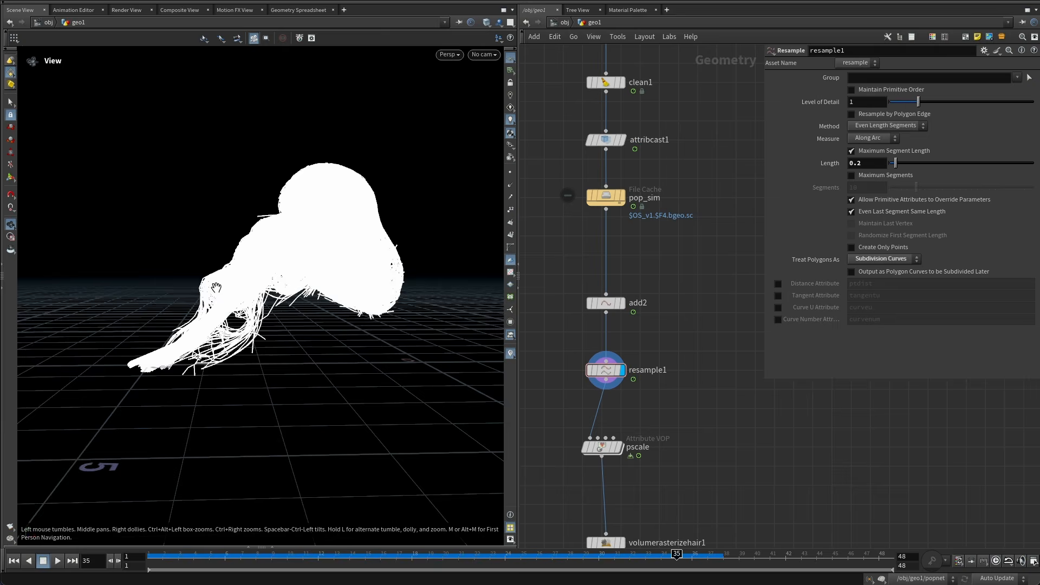
drag(216, 287, 217, 337)
middle_drag(708, 199, 648, 359)
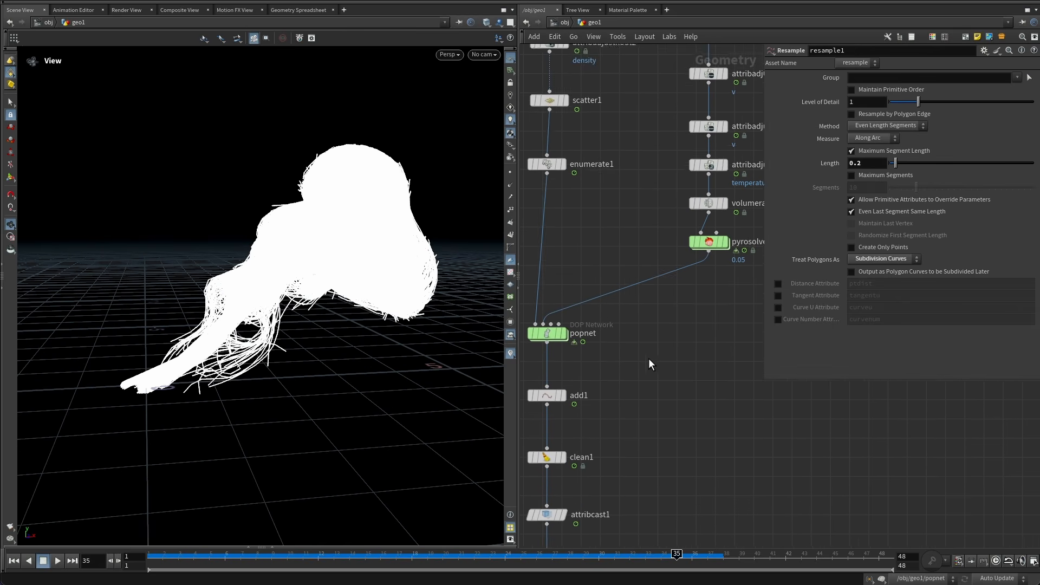
middle_drag(705, 297, 656, 372)
drag(675, 308, 655, 310)
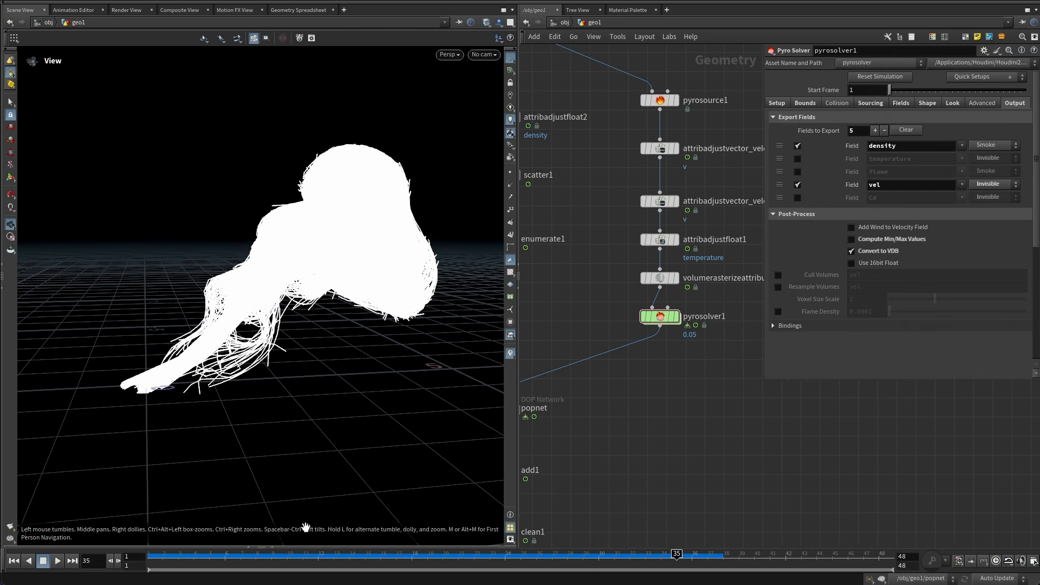
Set the Scatter node's Force Total Count to 5000.
click(154, 557)
click(660, 317)
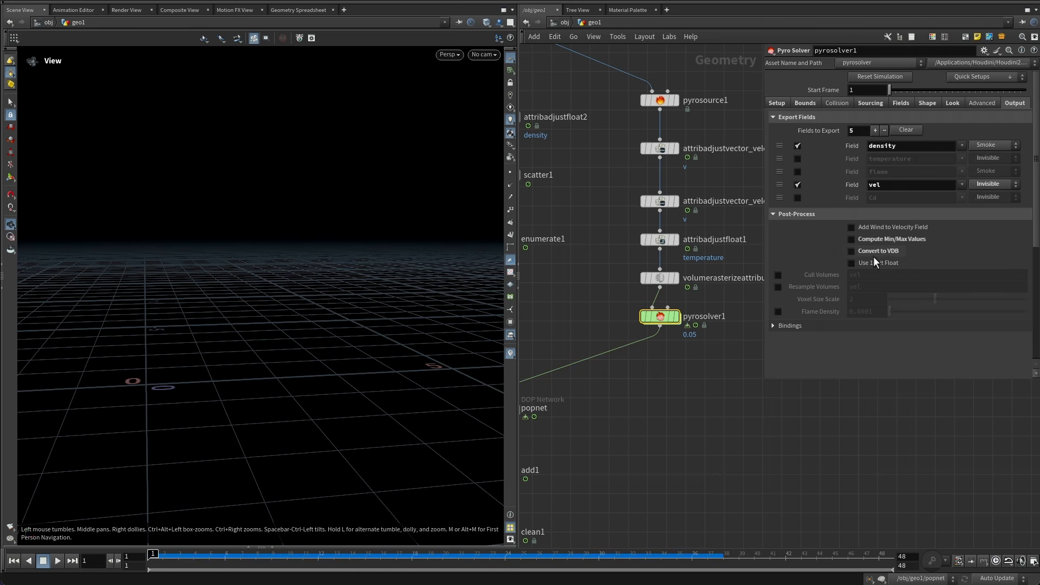
click(666, 423)
middle_drag(666, 426, 687, 359)
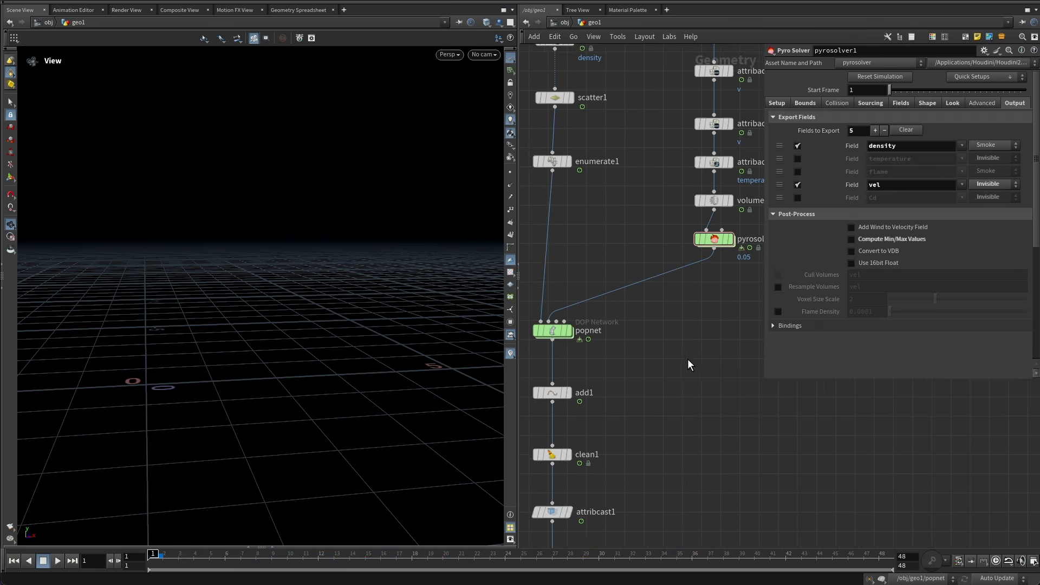
scroll(688, 359, up, 5)
click(572, 242)
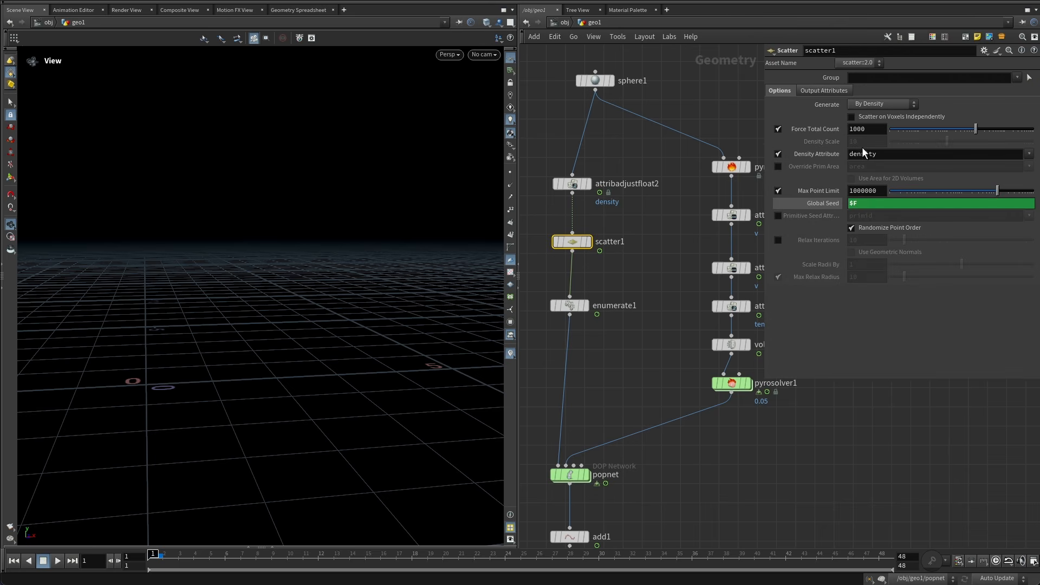
drag(855, 131, 804, 140)
text(5)
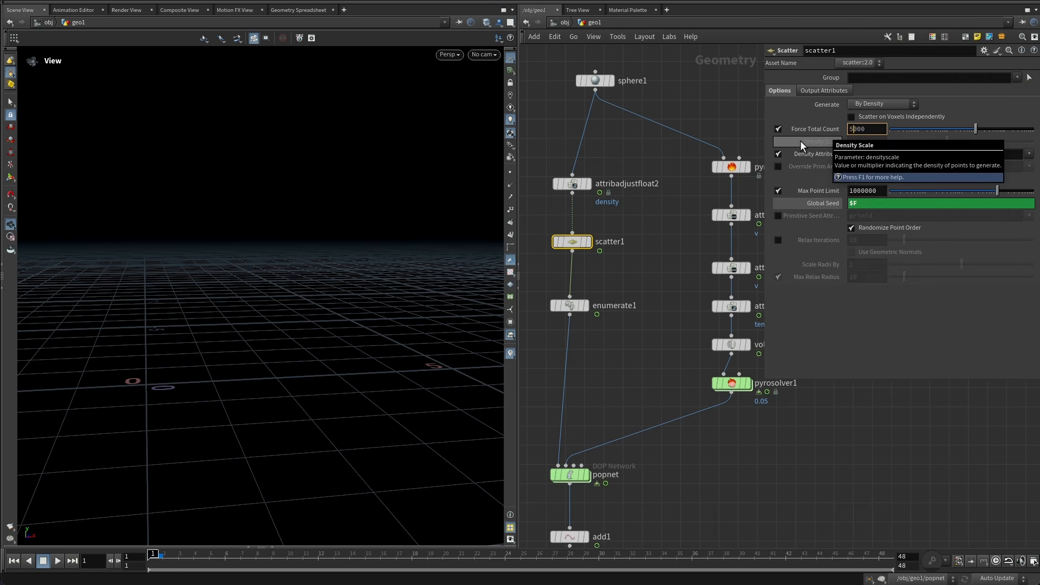
key(Return)
Display the Volume Rasterize Hair node to view the rasterized smoke volume.
scroll(667, 156, down, 10)
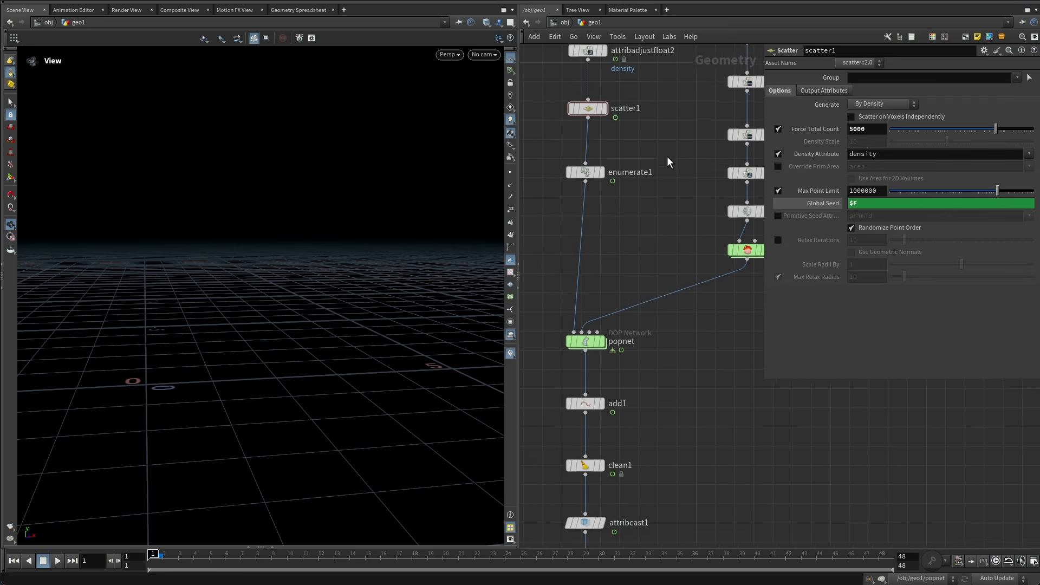
scroll(675, 281, up, 10)
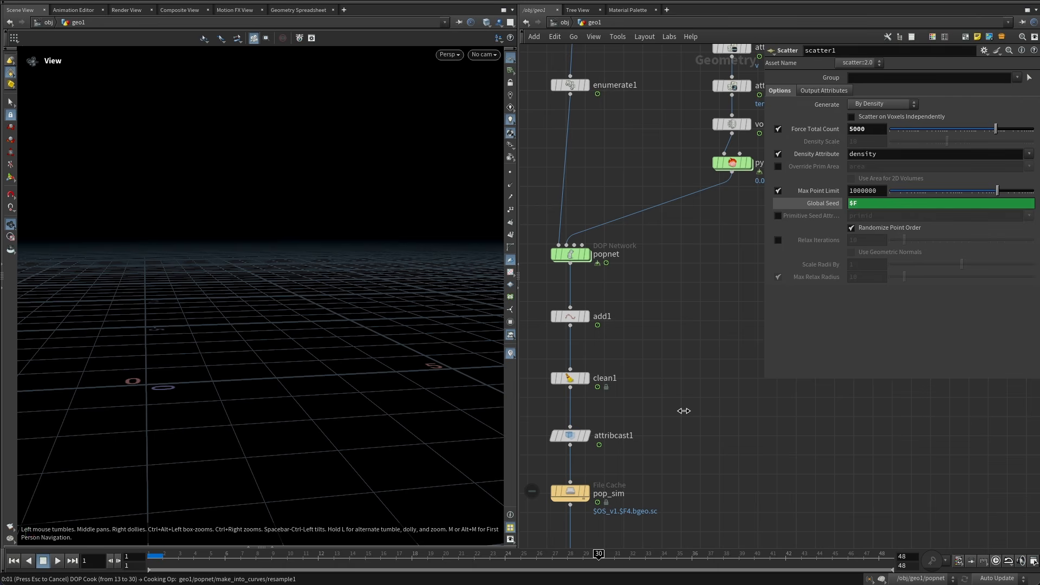
scroll(684, 411, down, 1)
middle_drag(672, 475, 681, 194)
scroll(650, 358, up, 1)
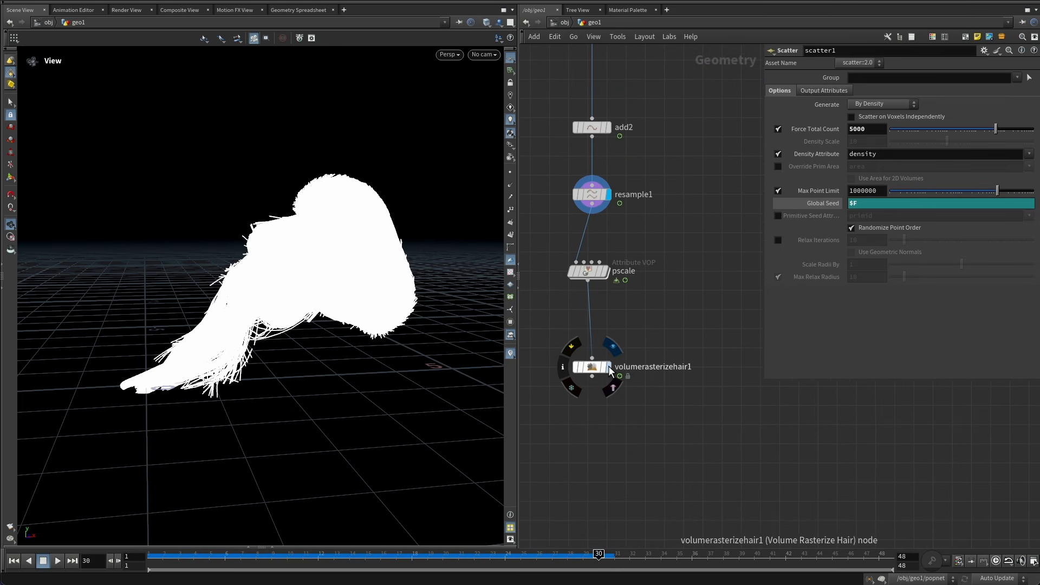
click(609, 365)
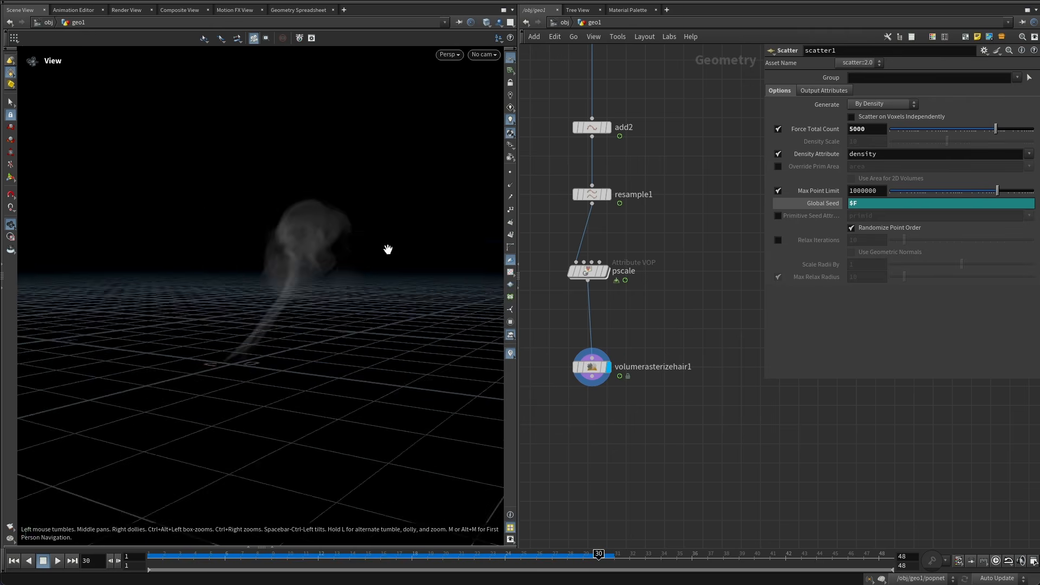
drag(388, 249, 374, 217)
Add a Pyro Bake Volume node below the Volume Rasterize Hair node.
click(589, 271)
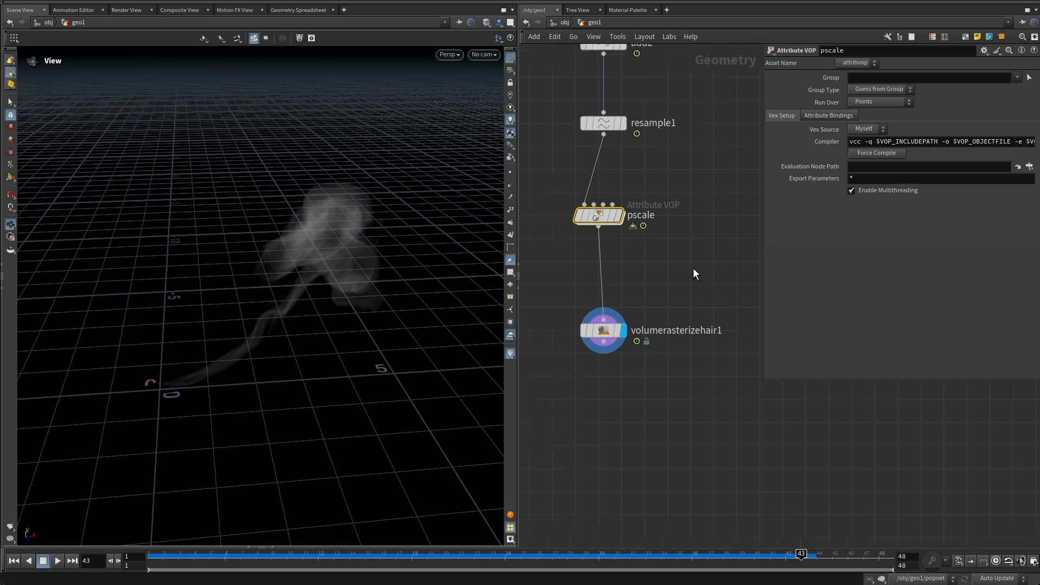
middle_drag(694, 269, 698, 264)
click(658, 434)
middle_drag(658, 434, 674, 331)
scroll(355, 224, up, 3)
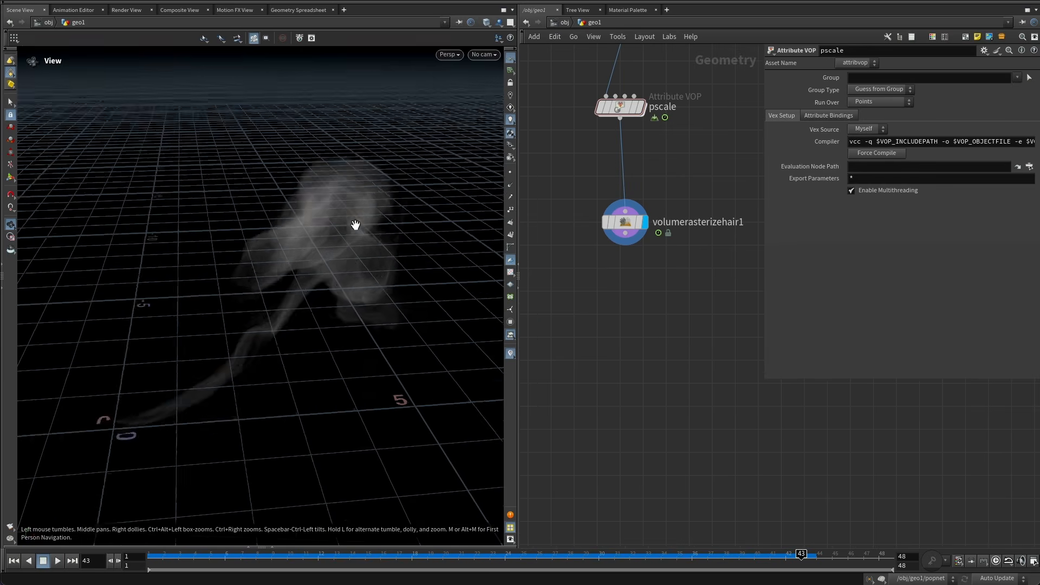
drag(355, 225, 325, 281)
middle_drag(615, 319, 628, 274)
key(Tab)
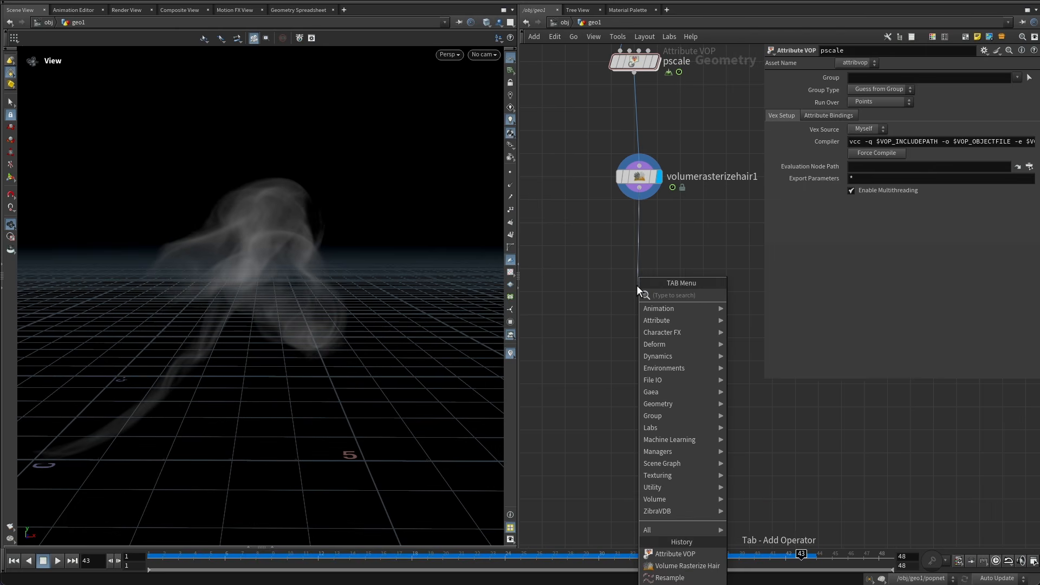
text(pyro bake)
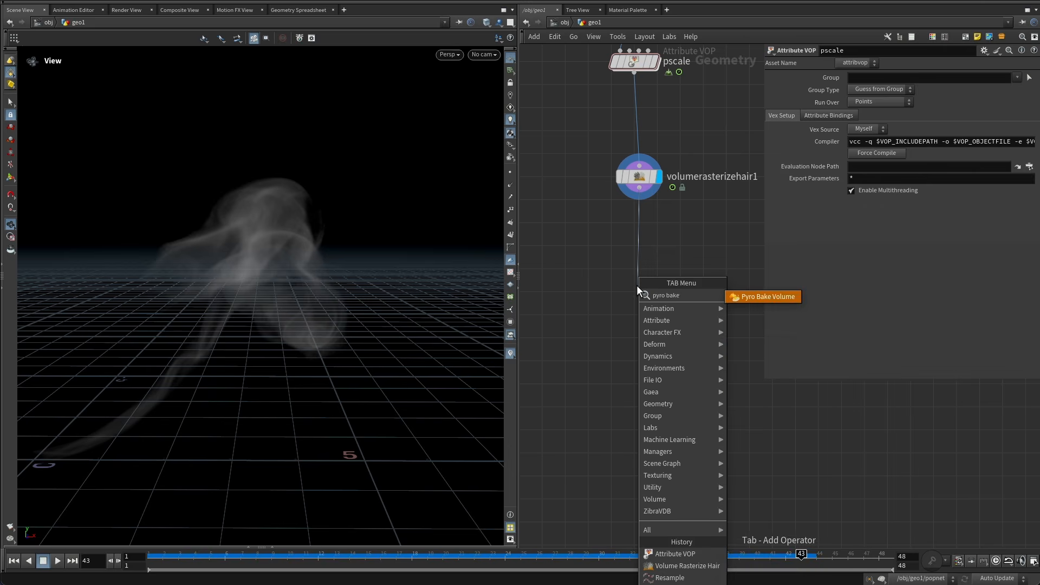
key(Return)
click(636, 285)
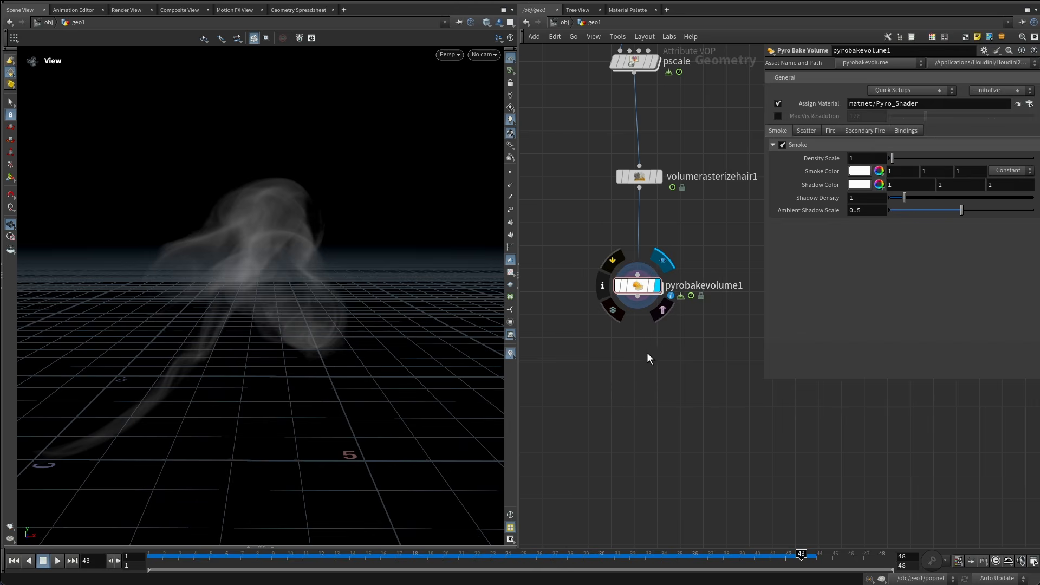
Set the Pyro Bake Volume's Smoke Color to a pale blue with hue 235 and value 5.
click(859, 171)
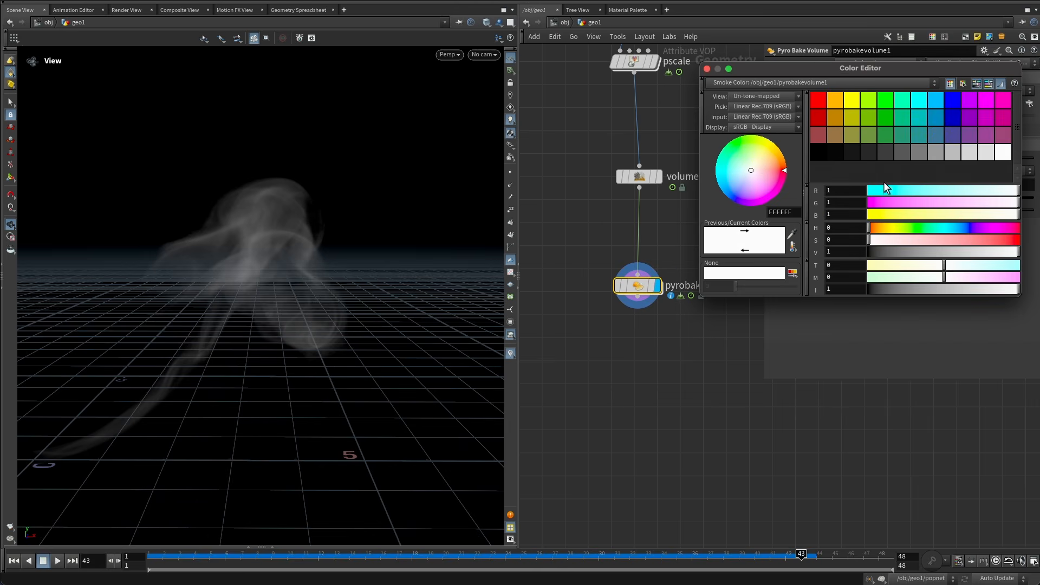
click(935, 101)
drag(960, 230, 957, 240)
click(966, 226)
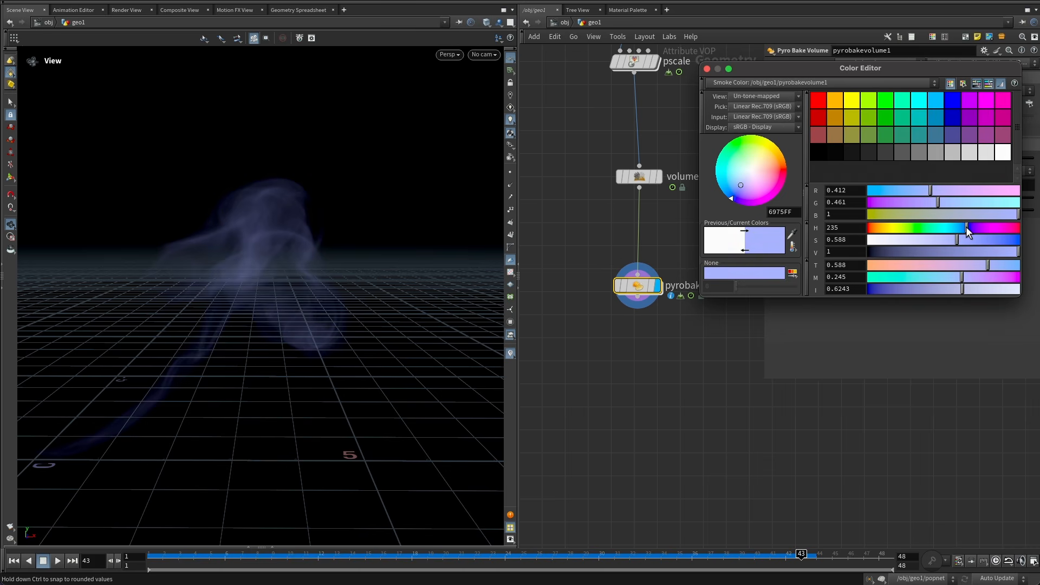
click(861, 249)
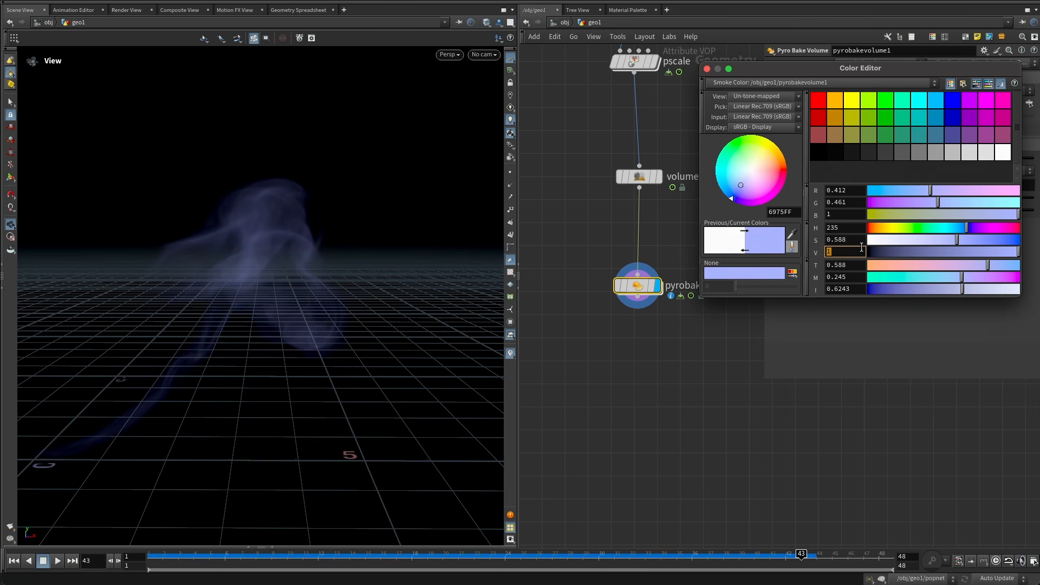
text(5)
key(Return)
Insert a Volume VOP between the Volume Rasterize Hair and the Pyro Bake Volume nodes.
click(656, 236)
middle_drag(650, 244, 597, 289)
scroll(613, 289, down, 3)
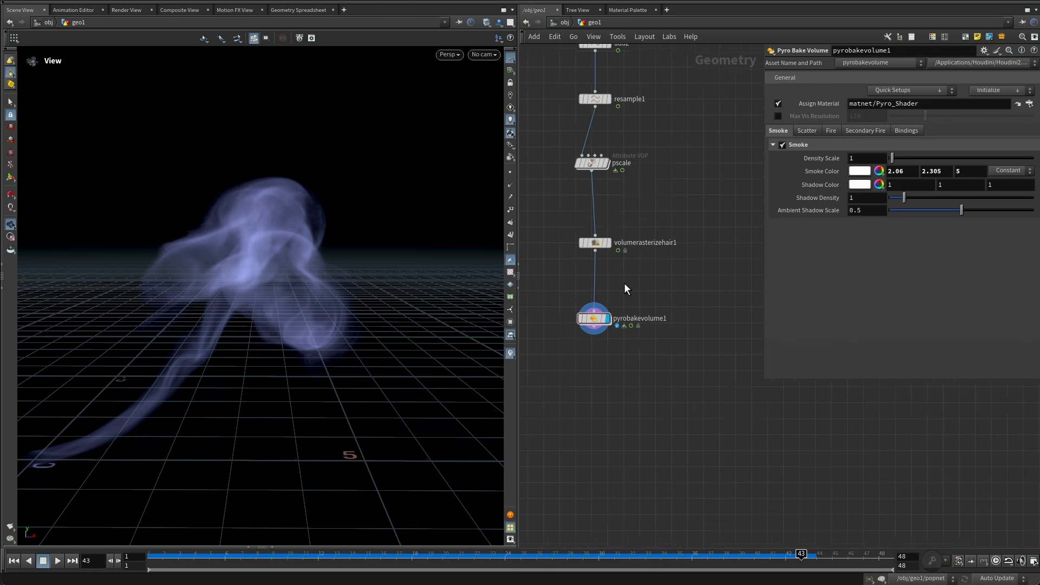
scroll(605, 305, up, 5)
drag(582, 333, 568, 441)
key(Tab)
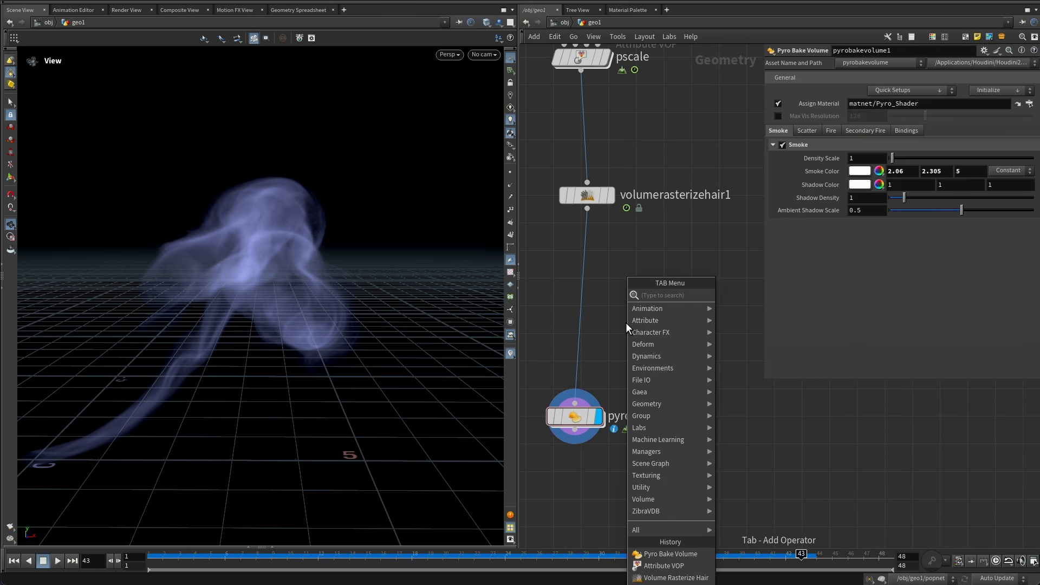
text(volume vop)
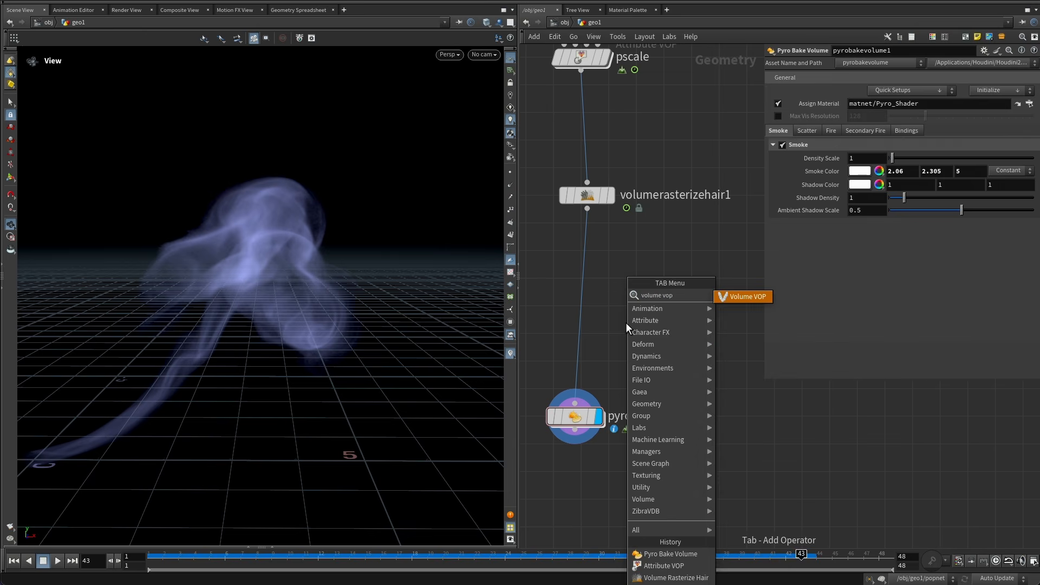
key(Return)
click(625, 323)
drag(619, 321, 584, 295)
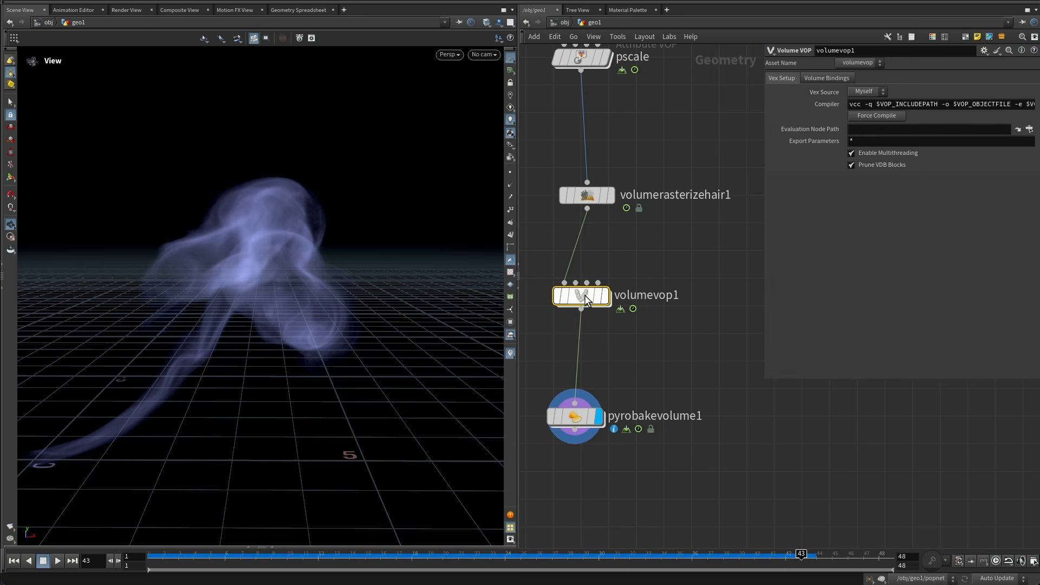
Rename the Volume VOP as constrast.
double_click(644, 294)
text(co)
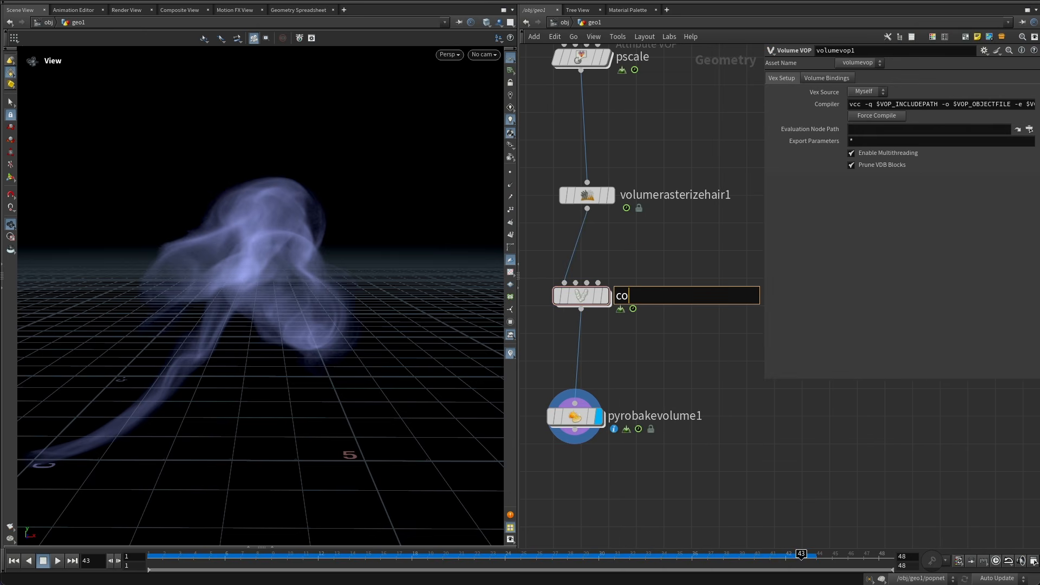
text(nstrast)
key(Return)
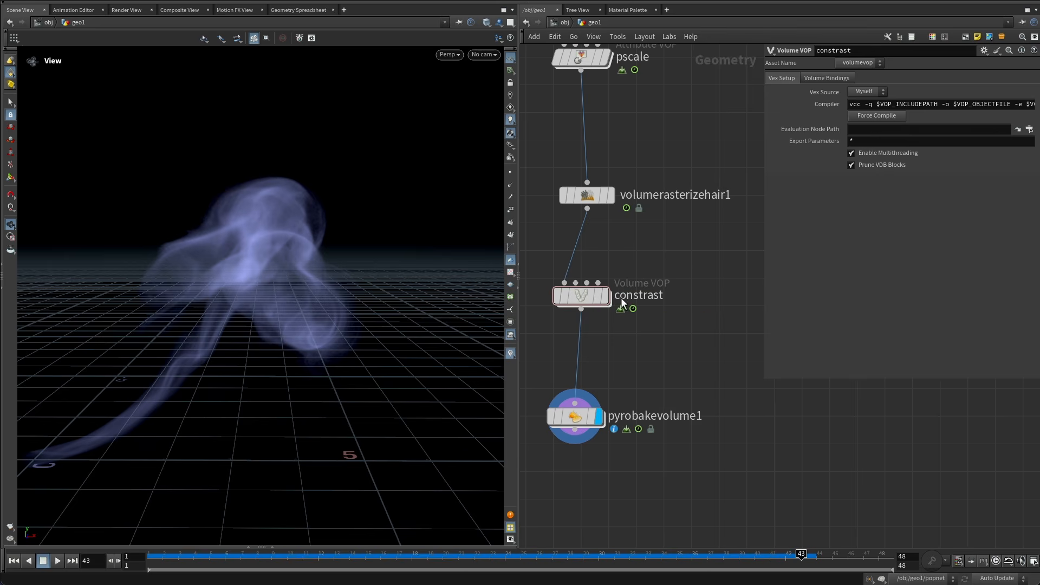
Inside the Volume VOP, add a Power node on density and set its Exponent to 1.3.
double_click(584, 295)
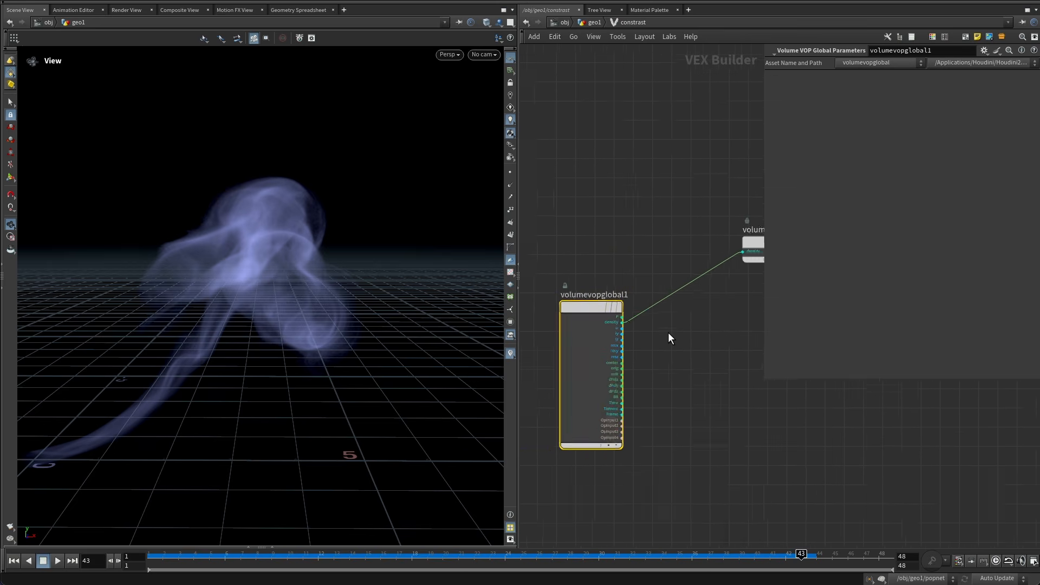
key(Tab)
key(Escape)
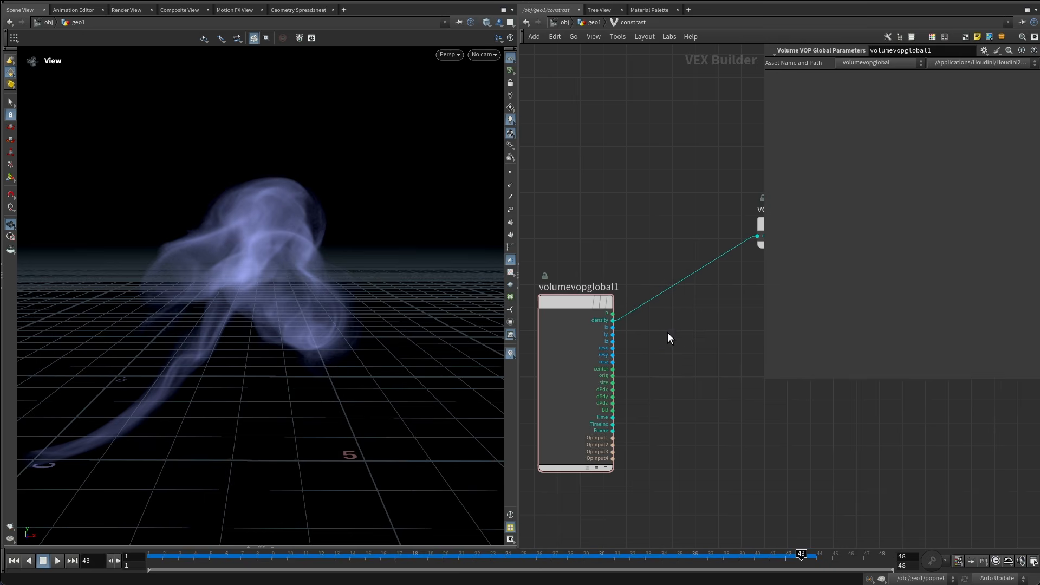
click(667, 332)
drag(668, 333, 667, 287)
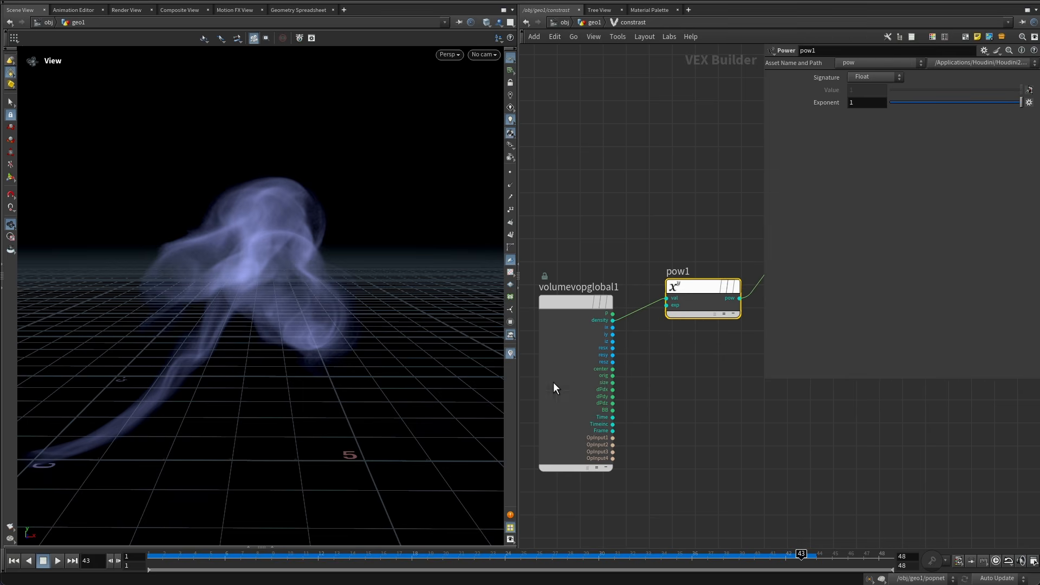
scroll(683, 355, down, 5)
scroll(596, 378, up, 3)
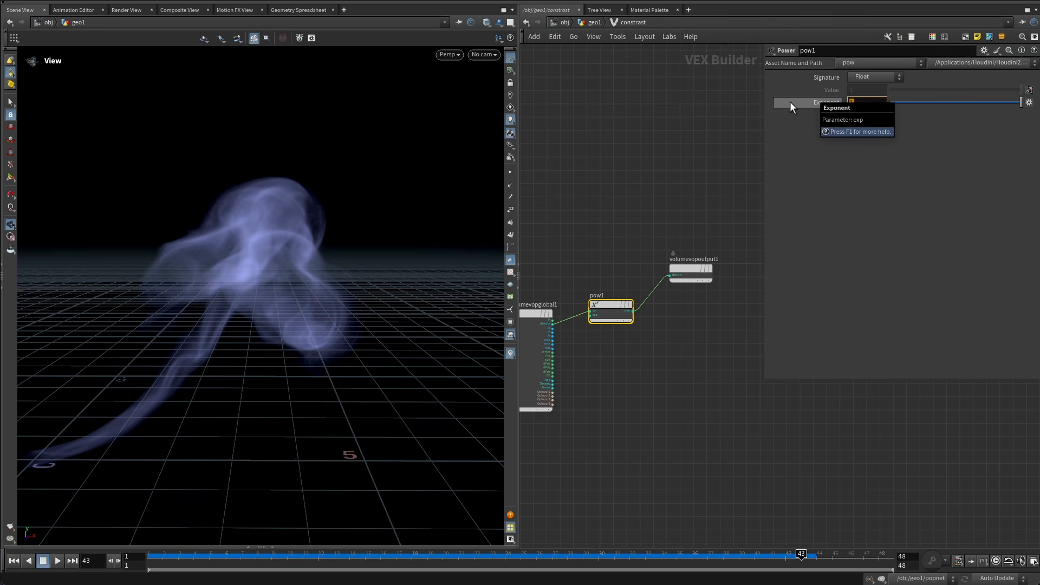
text(1.3)
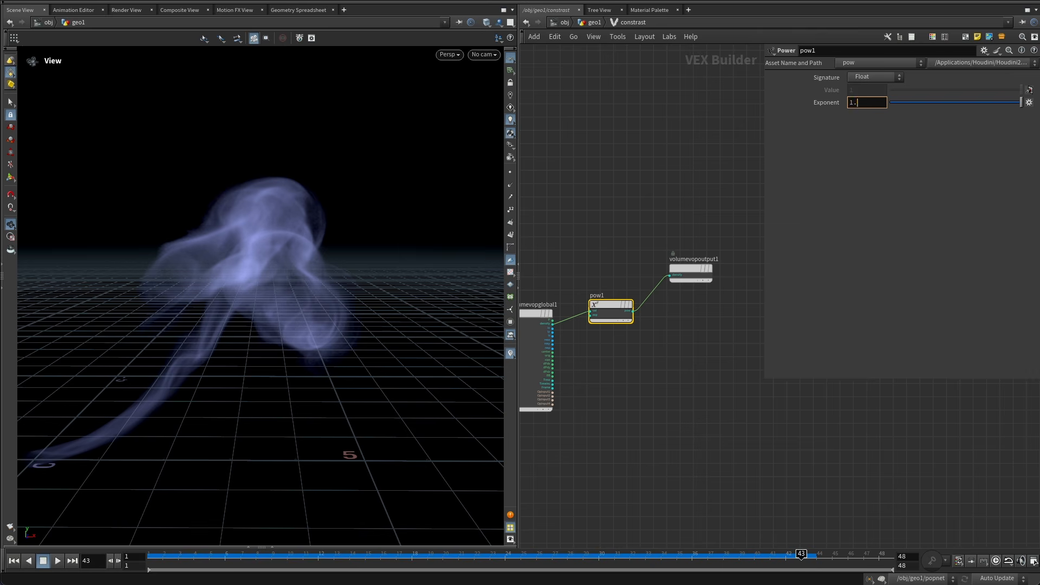
key(Return)
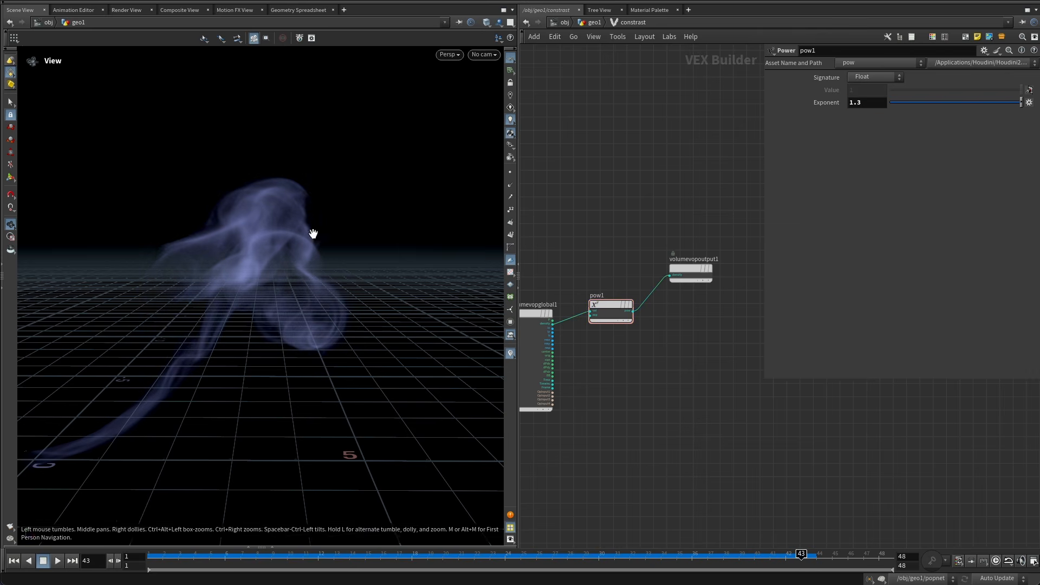
Return to the geometry level and set the Pyro Solver's Time Scale to 1.5.
mouse_move(312, 233)
mouse_down()
mouse_move(255, 251)
mouse_move(353, 263)
mouse_move(237, 262)
mouse_move(343, 230)
mouse_move(260, 240)
mouse_move(325, 234)
mouse_up()
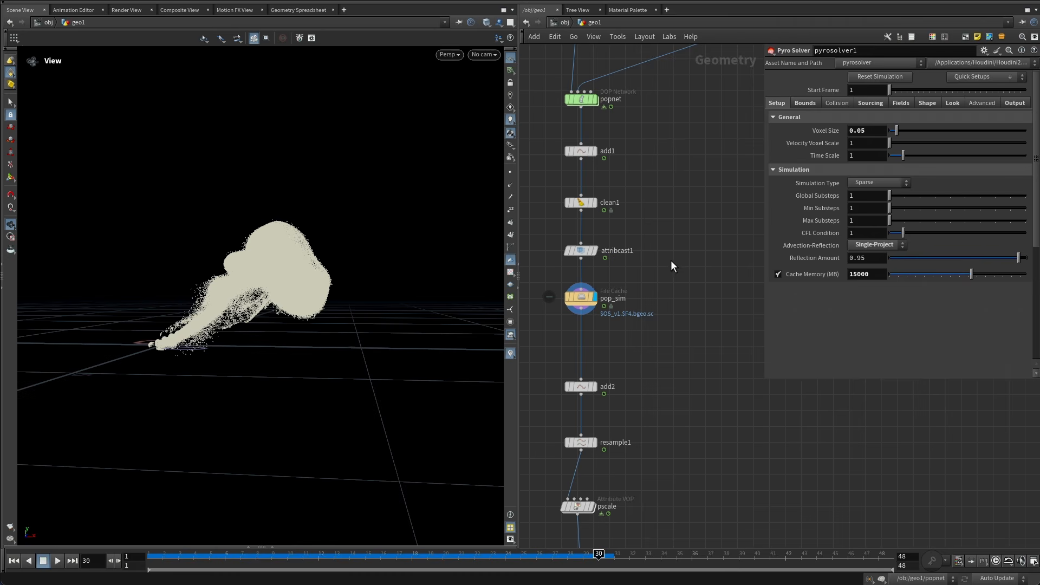
middle_drag(671, 260, 679, 287)
drag(665, 305, 533, 331)
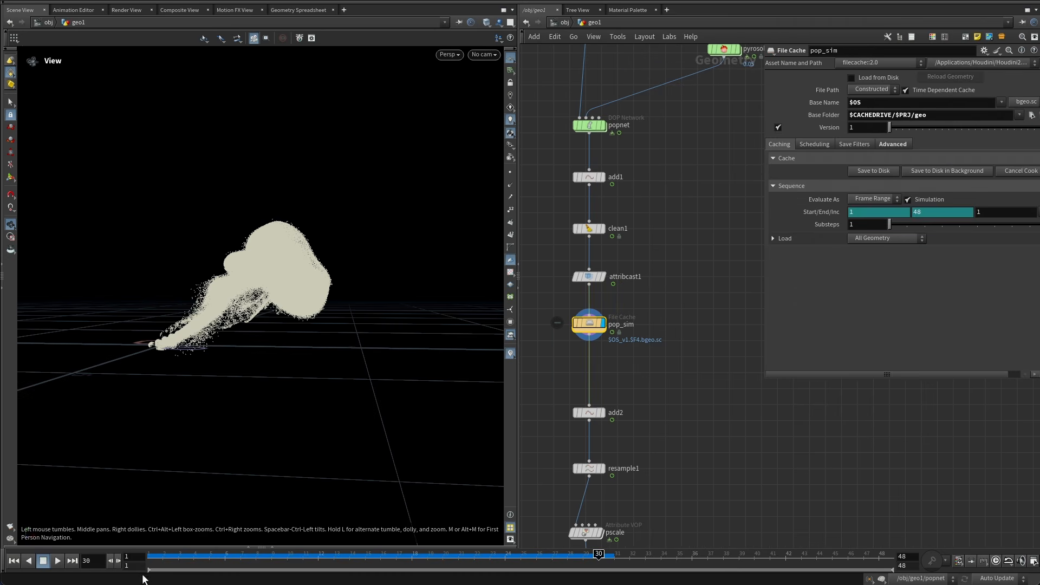
drag(226, 560, 153, 555)
middle_drag(634, 357, 531, 569)
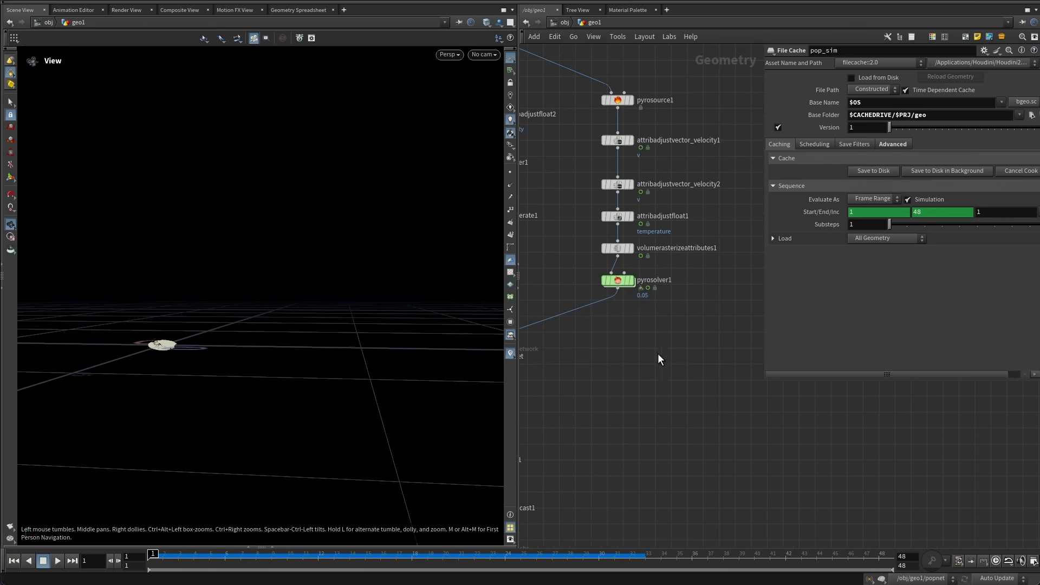
drag(670, 345, 606, 271)
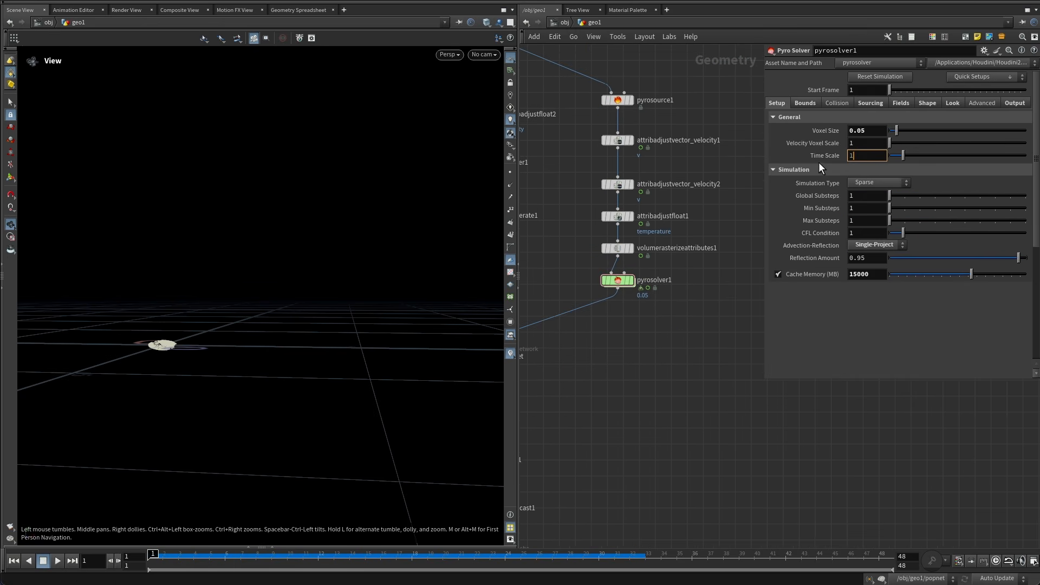
click(881, 157)
text(.5)
key(Return)
Display the Pyro Bake Volume node and move to frame 30 to recook the simulation.
scroll(668, 335, down, 5)
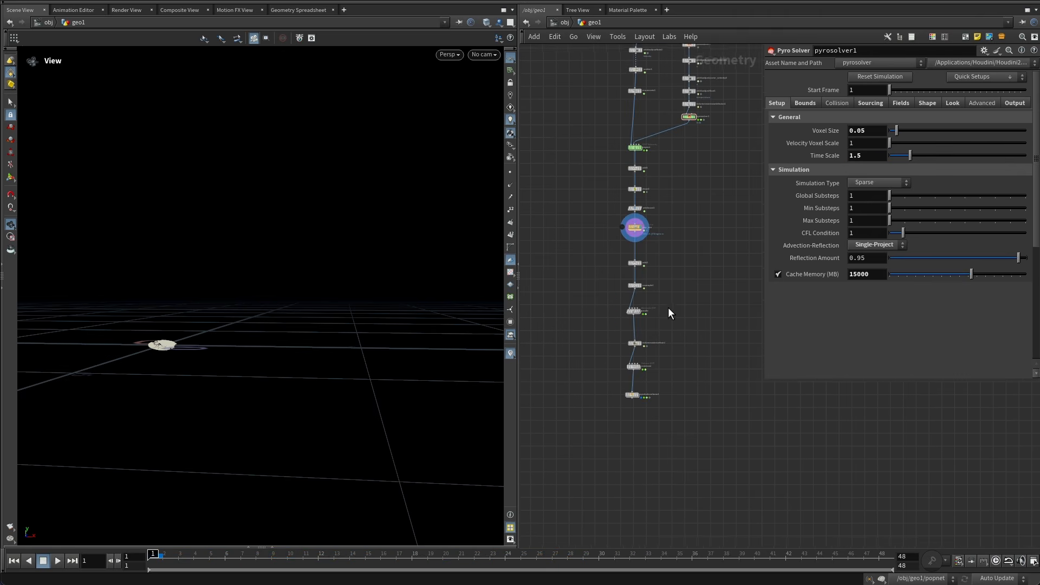
scroll(650, 380, up, 4)
click(605, 392)
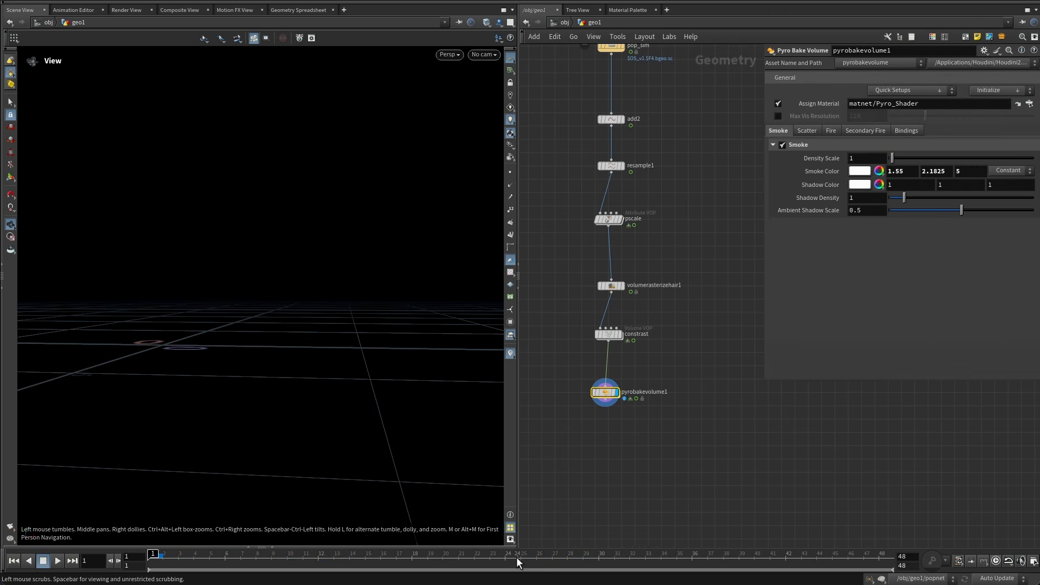
click(599, 565)
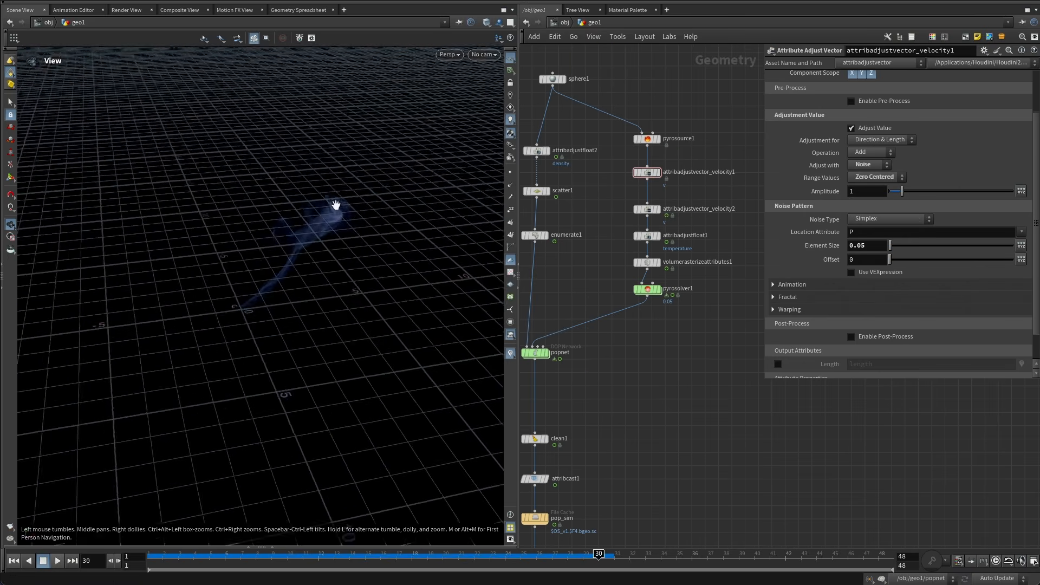
Orbit the viewport around the smoke and scrub the timeline back to frame 1 to review the simulation.
drag(336, 205, 374, 231)
middle_drag(649, 404, 683, 244)
middle_drag(665, 440, 698, 244)
middle_drag(659, 519, 693, 361)
click(667, 341)
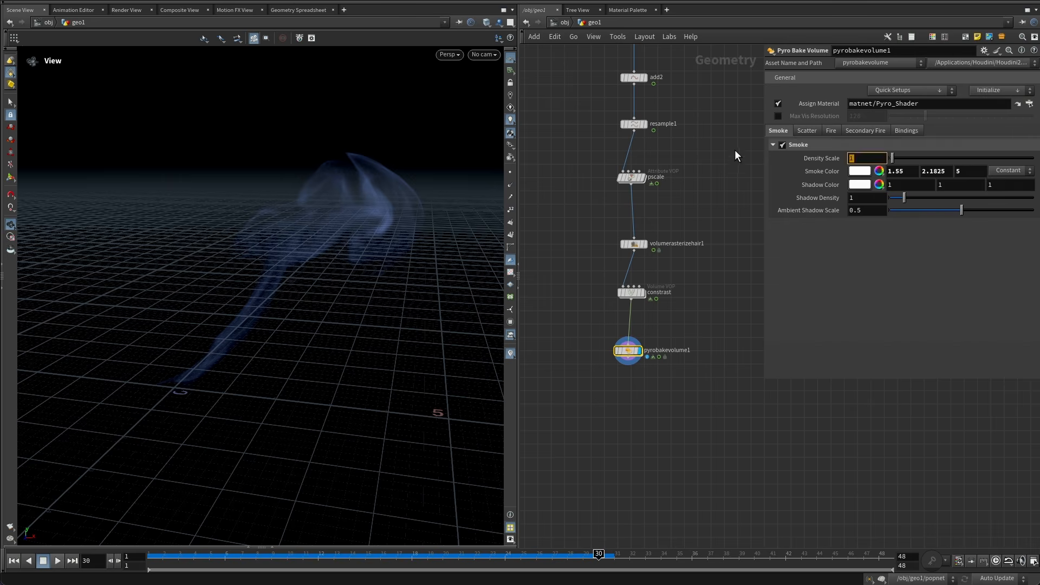
drag(374, 232, 325, 238)
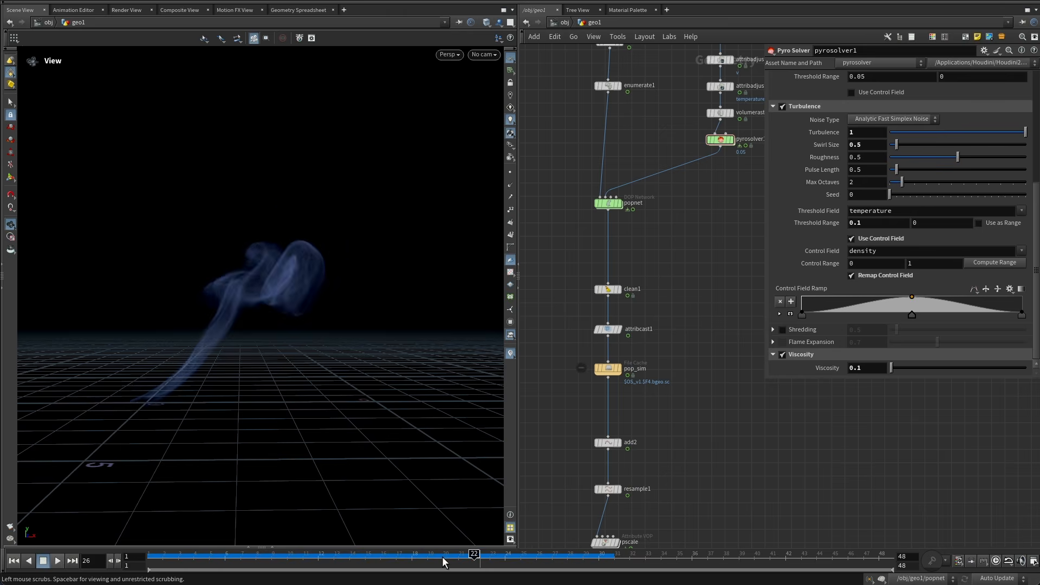
drag(299, 561, 151, 557)
On the Pyro Solver, revert the turbulence Threshold Range to its default of 0.01.
middle_drag(690, 204, 628, 348)
drag(704, 314, 672, 297)
scroll(818, 255, up, 3)
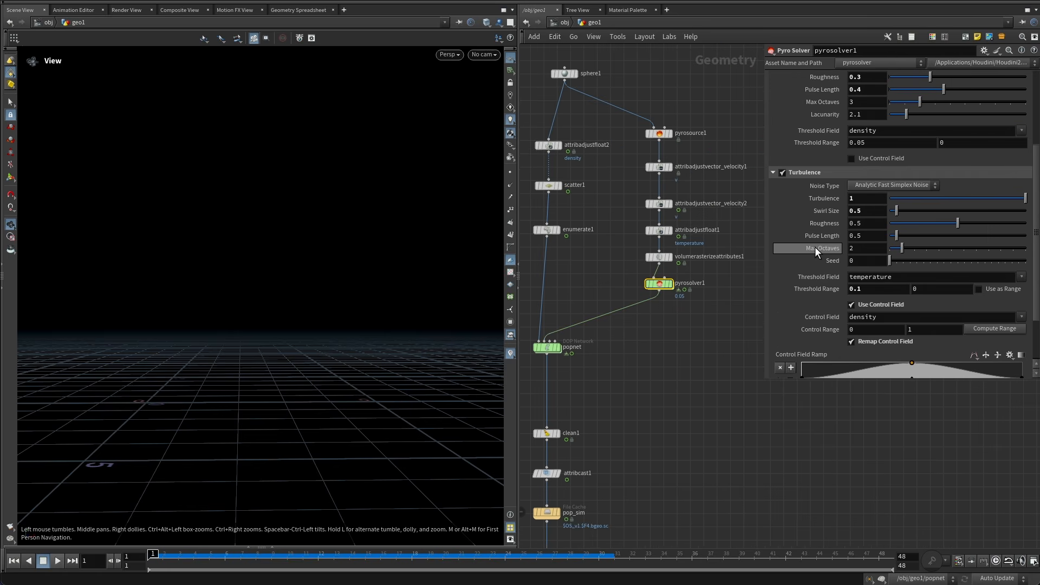
right_click(815, 289)
click(843, 513)
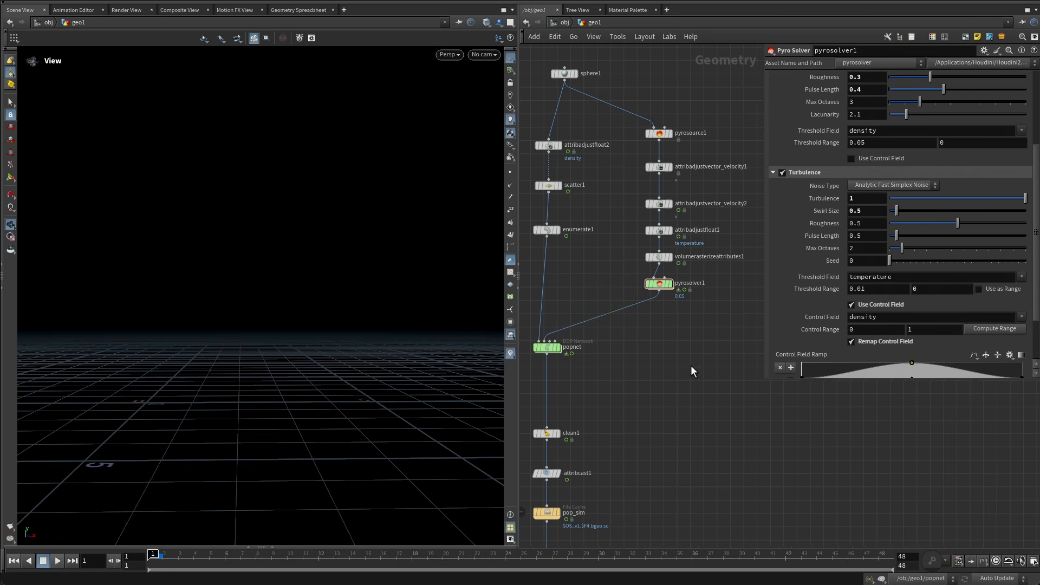
Inspect the Pyro Solver's Wind, Disturbance and Sourcing settings.
middle_drag(691, 365, 639, 451)
scroll(789, 210, up, 5)
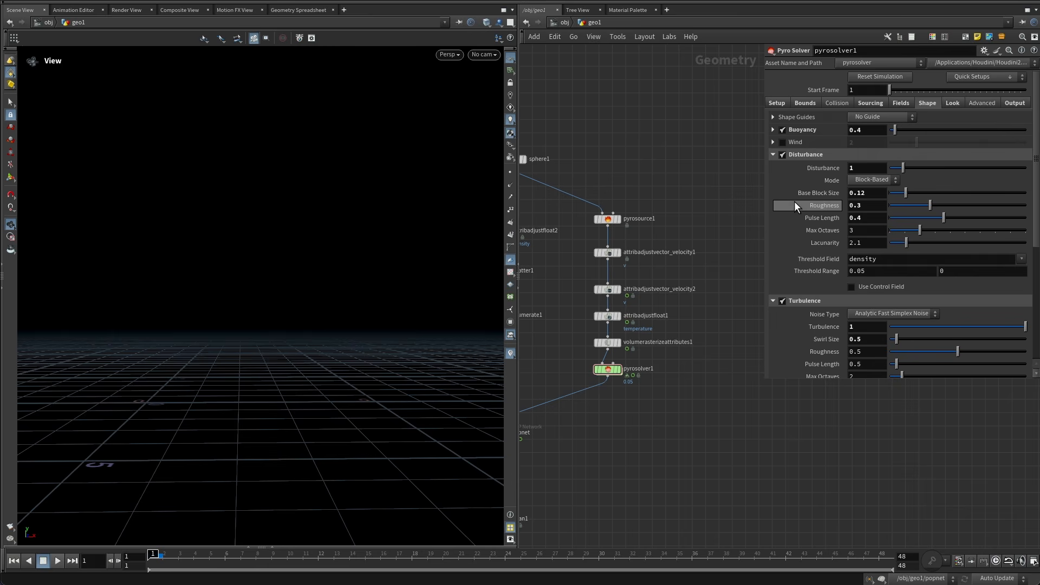
mouse_move(793, 193)
click(601, 292)
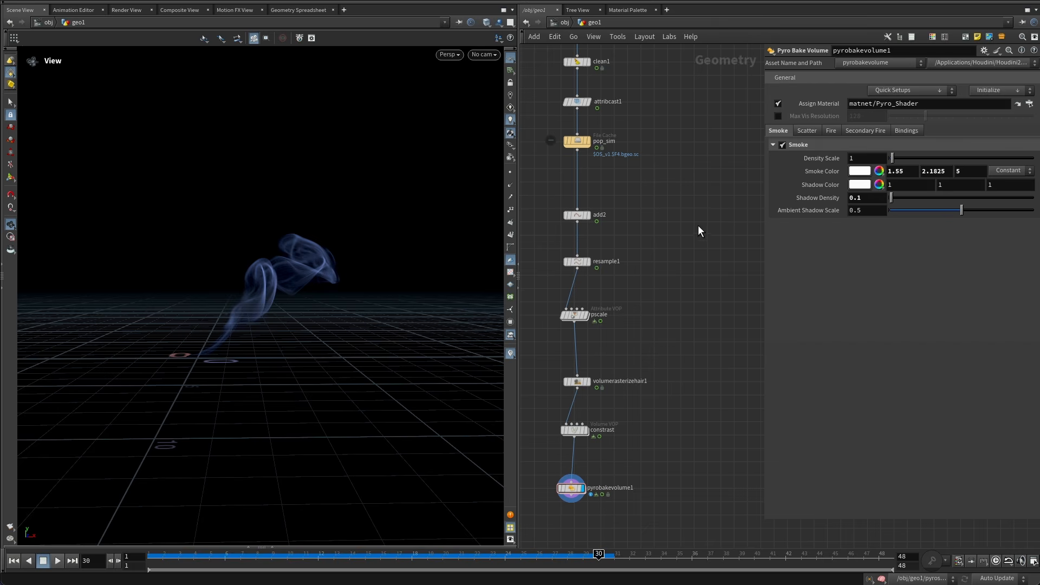
middle_drag(691, 149, 646, 389)
middle_drag(662, 262, 642, 421)
click(626, 310)
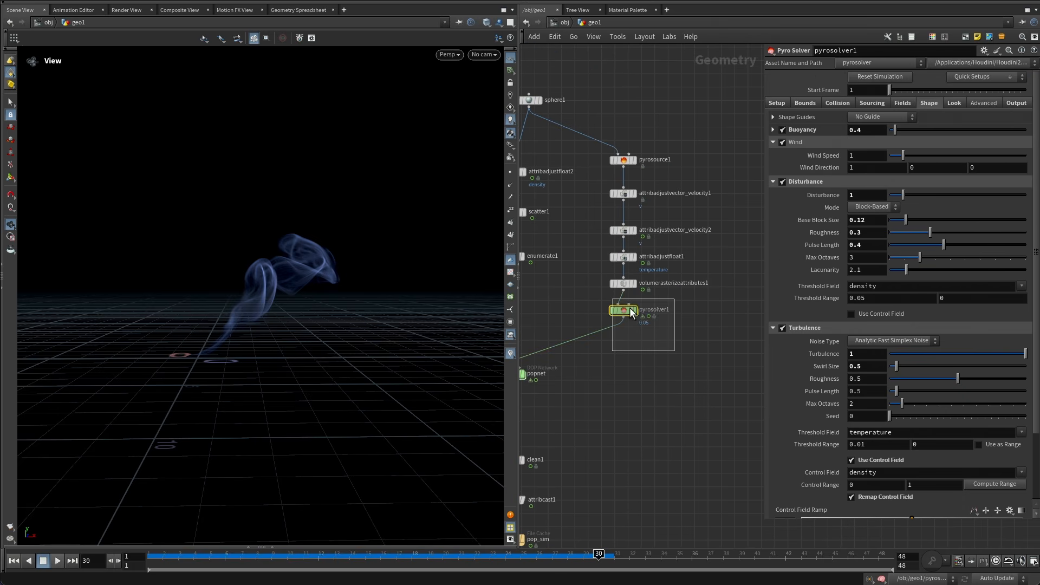
drag(688, 357, 603, 303)
key(Tab)
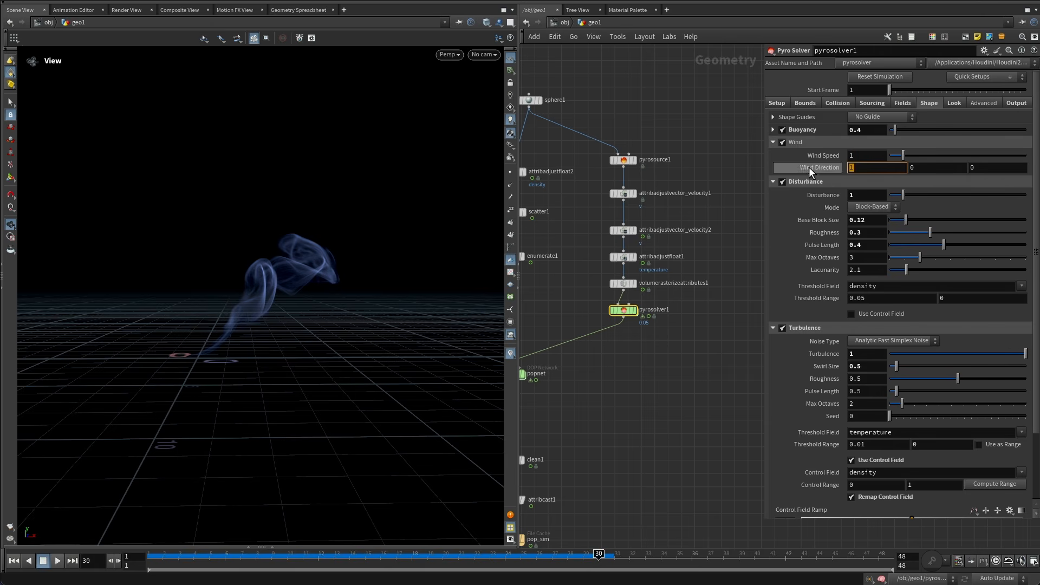
click(661, 373)
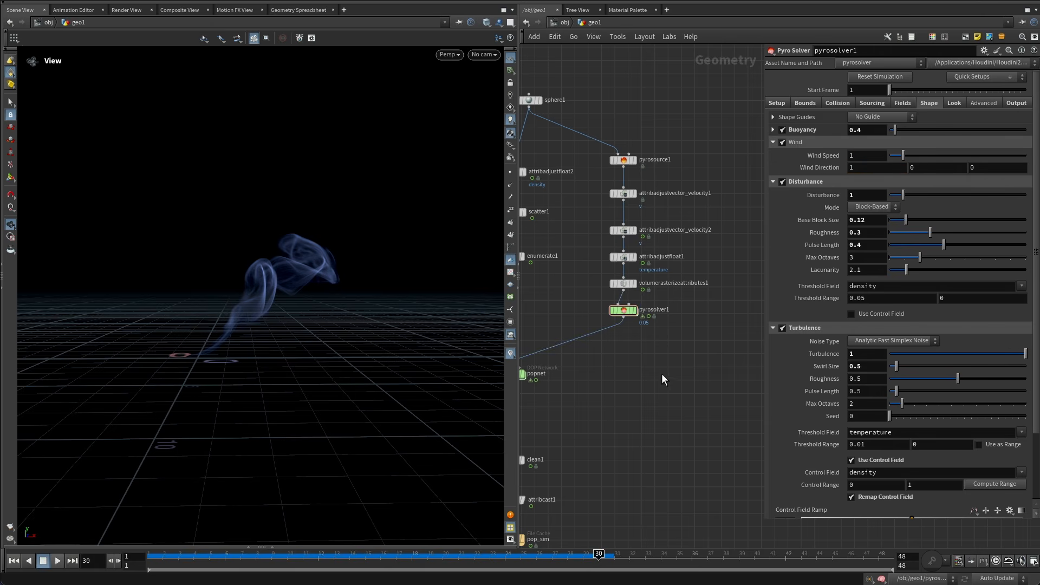
click(868, 104)
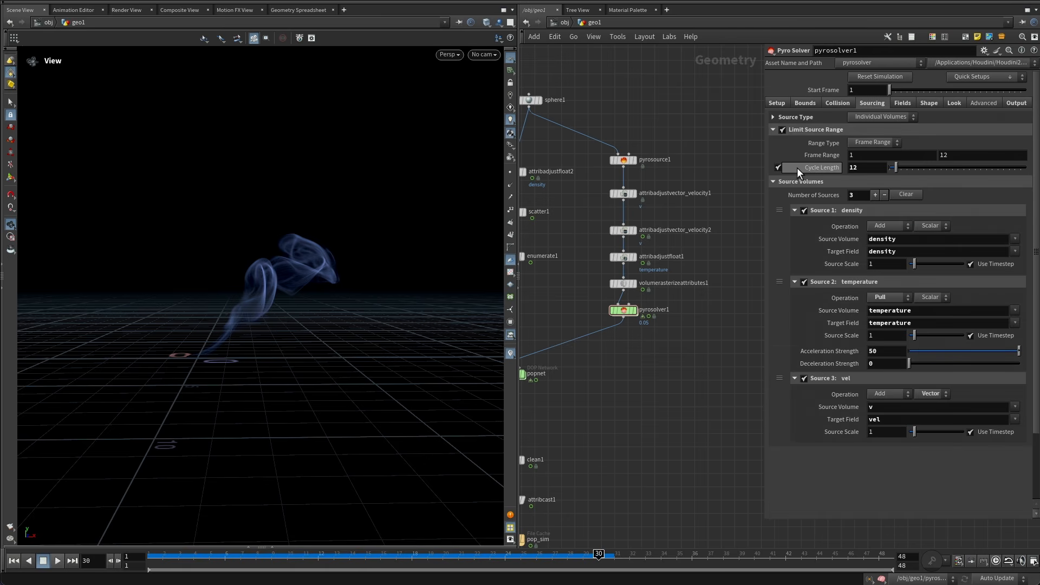
Select the Pyro Bake Volume node and orbit the viewport to review the shaded smoke.
middle_drag(678, 334, 712, 191)
mouse_move(637, 350)
middle_down()
mouse_move(673, 281)
mouse_move(679, 240)
middle_up()
middle_drag(686, 298, 693, 139)
middle_drag(663, 376, 681, 223)
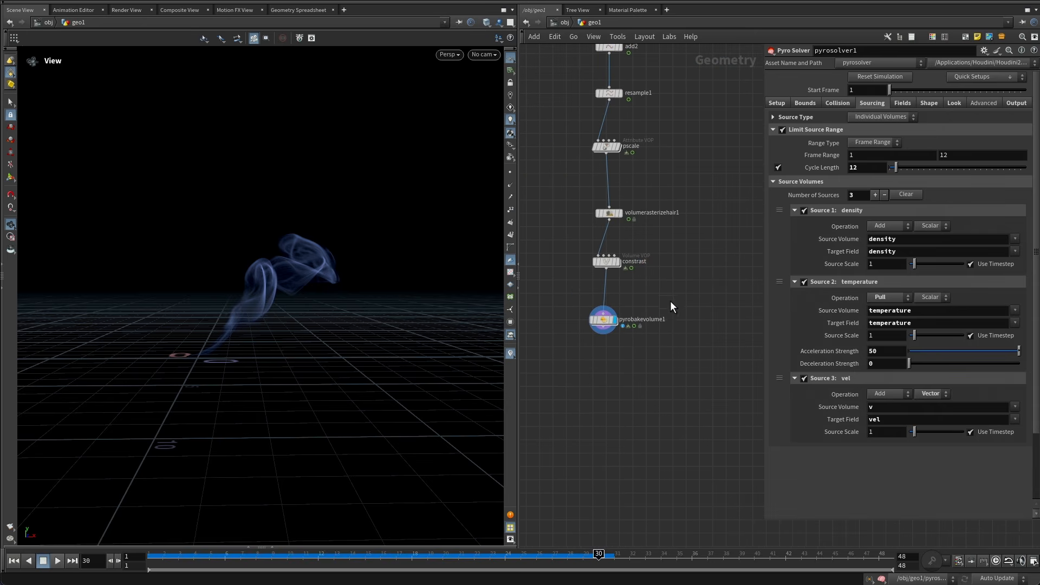
click(604, 319)
middle_drag(665, 261, 699, 325)
drag(276, 323, 313, 239)
middle_drag(313, 239, 311, 328)
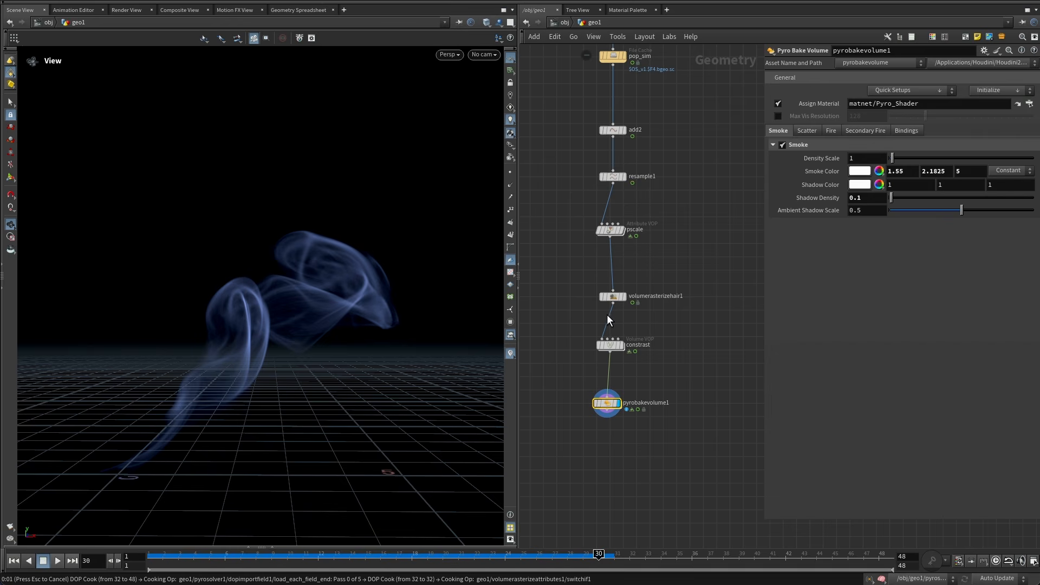
drag(336, 223, 478, 360)
middle_drag(679, 475, 704, 325)
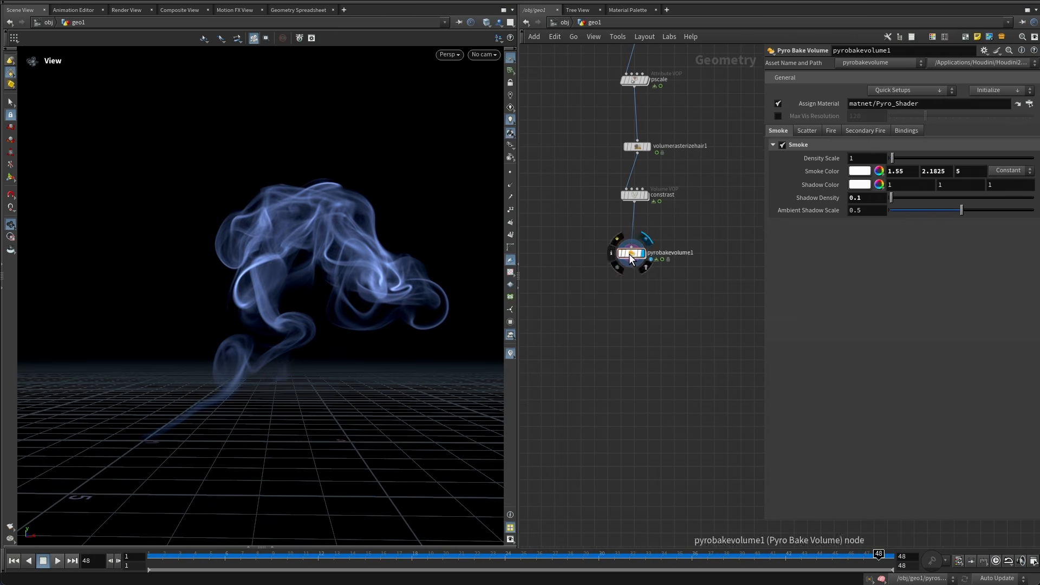
Add a Null node branching off the constrast Volume VOP.
drag(630, 253, 593, 246)
key(Tab)
text(null)
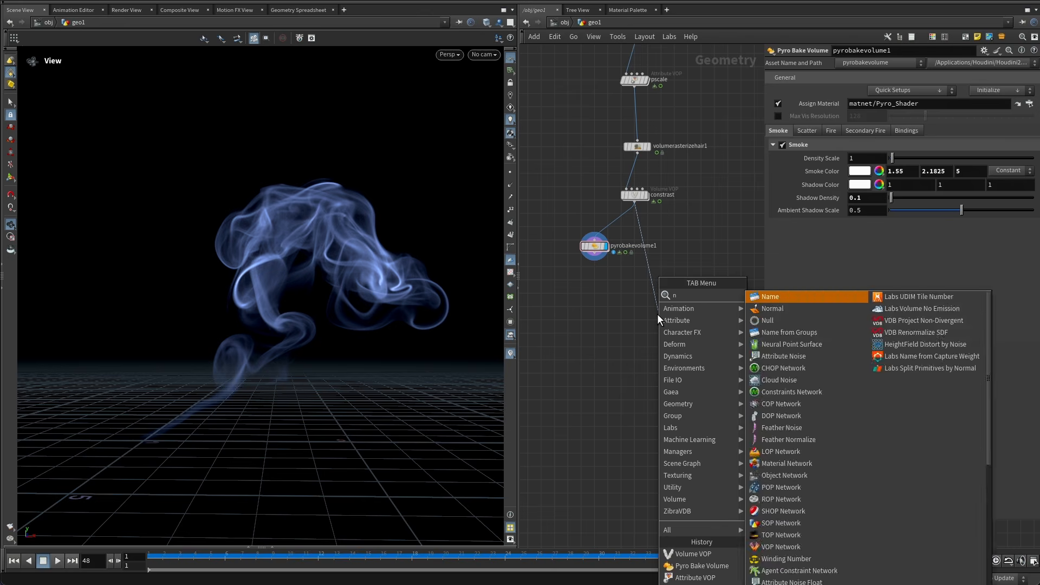
key(Return)
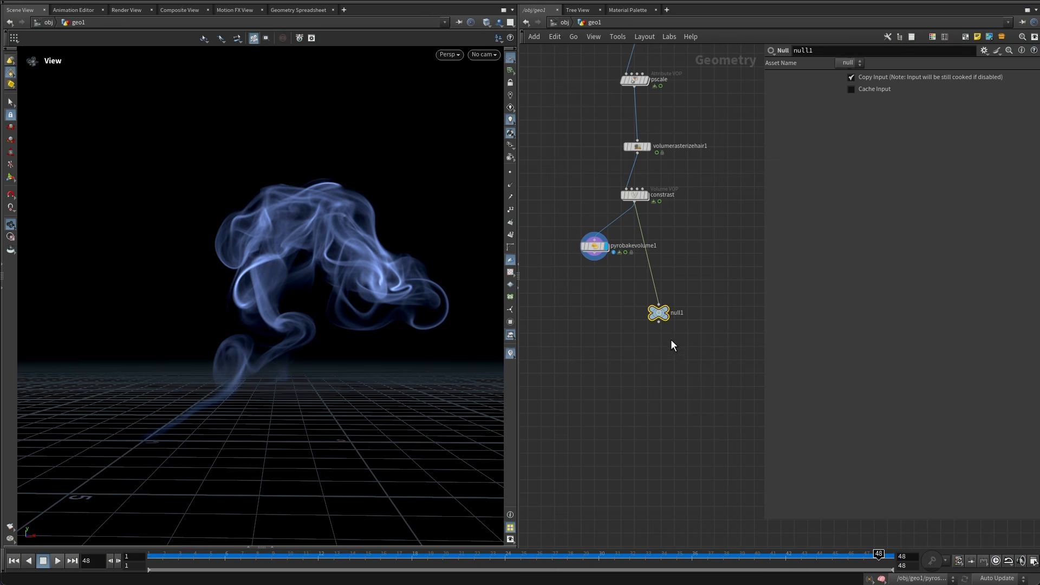
Rename the null as OUT and copy the node.
double_click(678, 313)
text(OUT)
key(Return)
key(super+c)
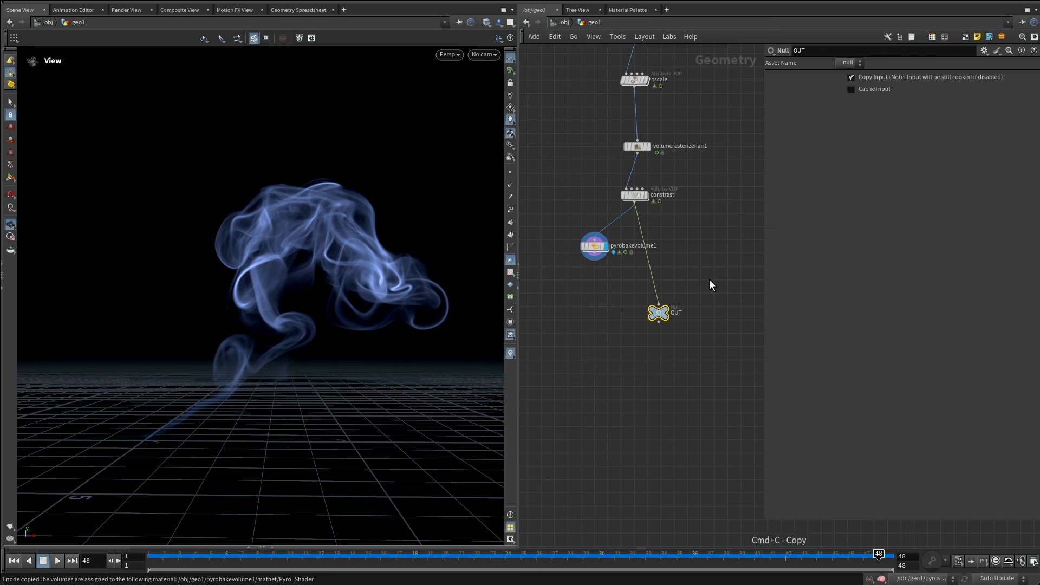
Switch to the stage context and add a SOP Import node.
click(710, 278)
click(564, 22)
click(580, 115)
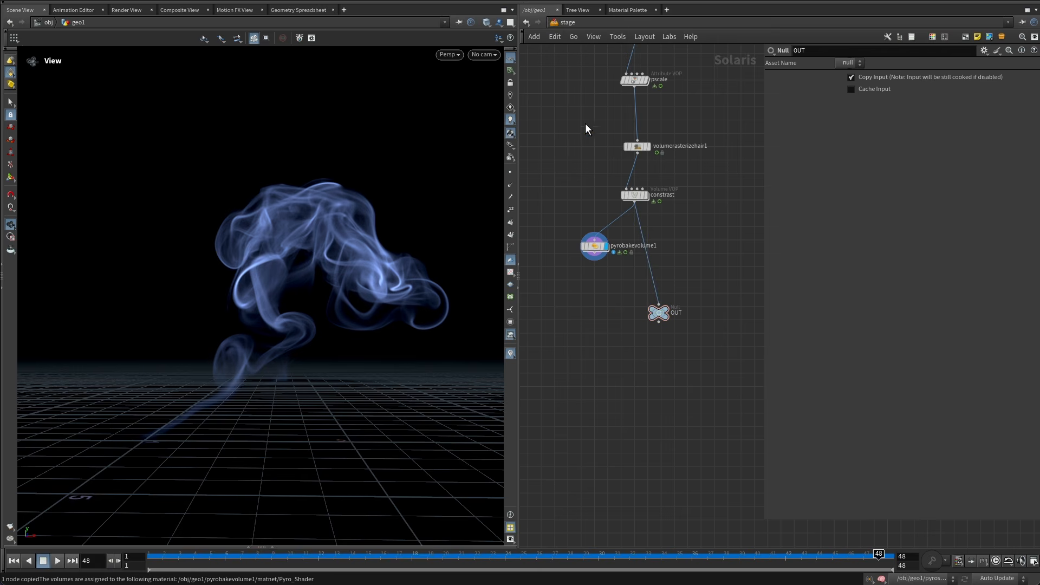
key(Tab)
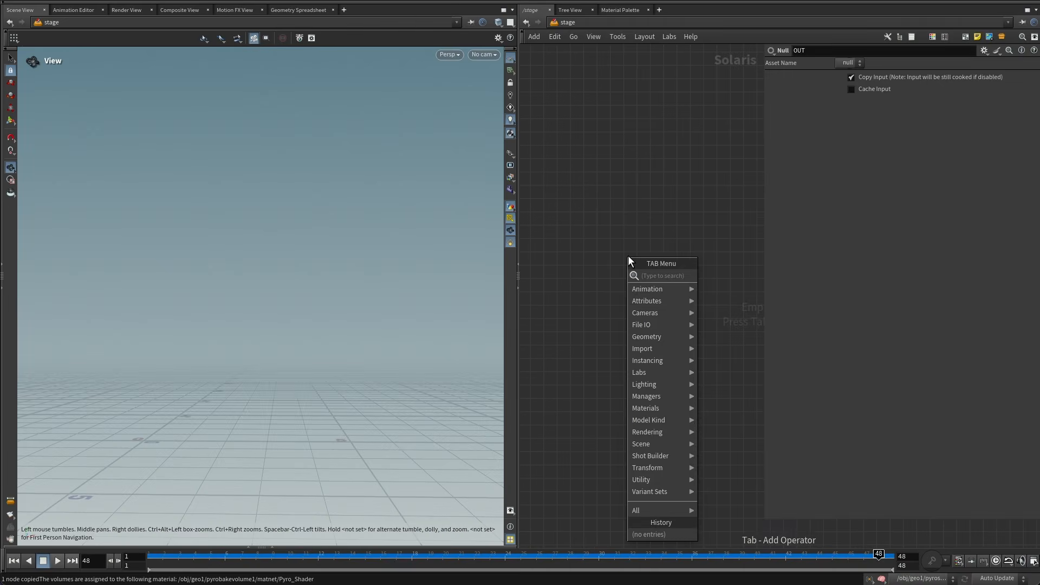
text(sop imp)
key(Return)
click(628, 255)
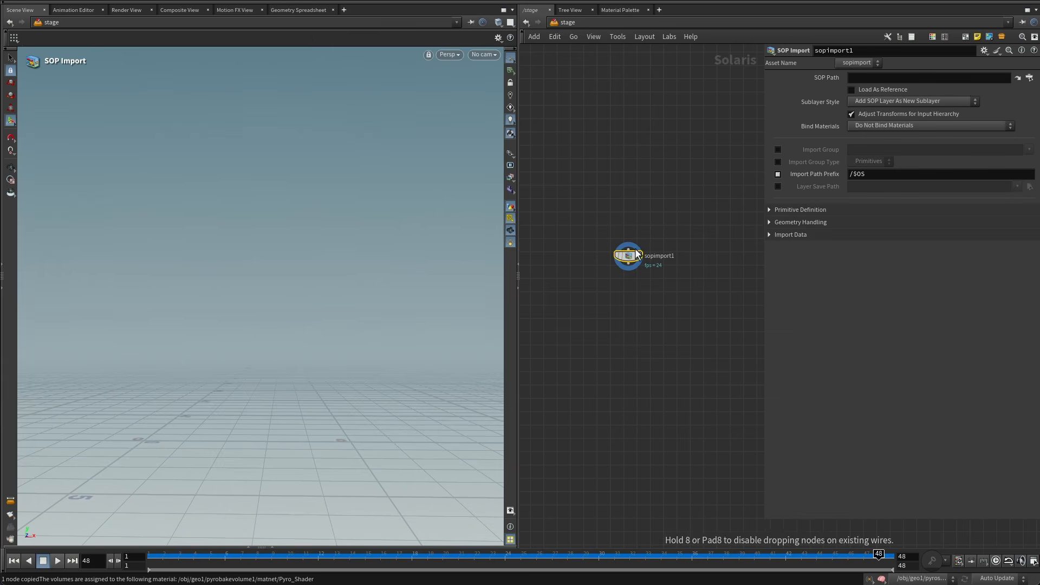
Set the SOP Import's SOP Path to /obj/geo1/OUT and rename the node smoke.
click(869, 78)
key(super+v)
key(Return)
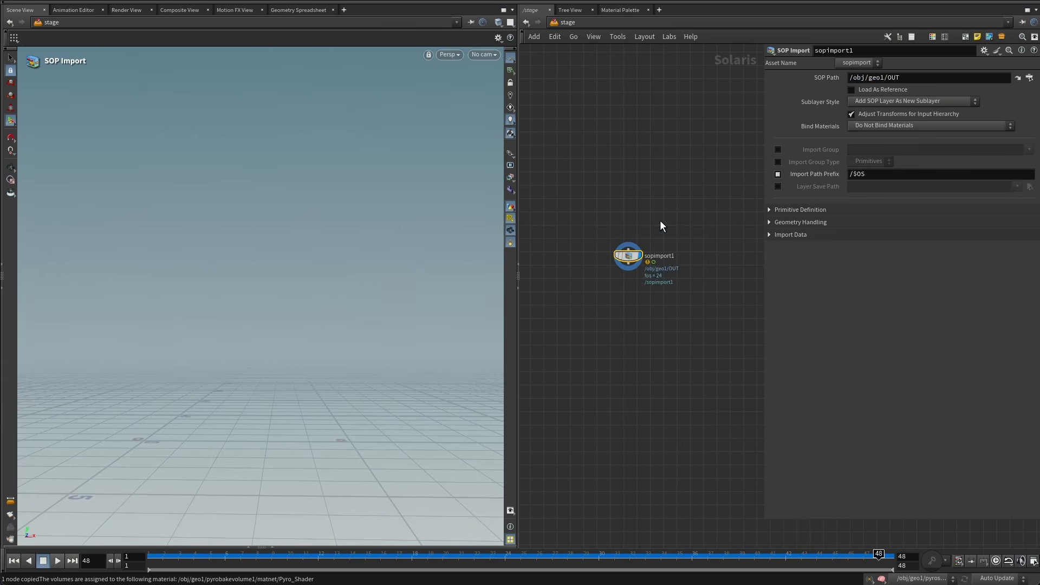
double_click(665, 257)
key(BackSpace)
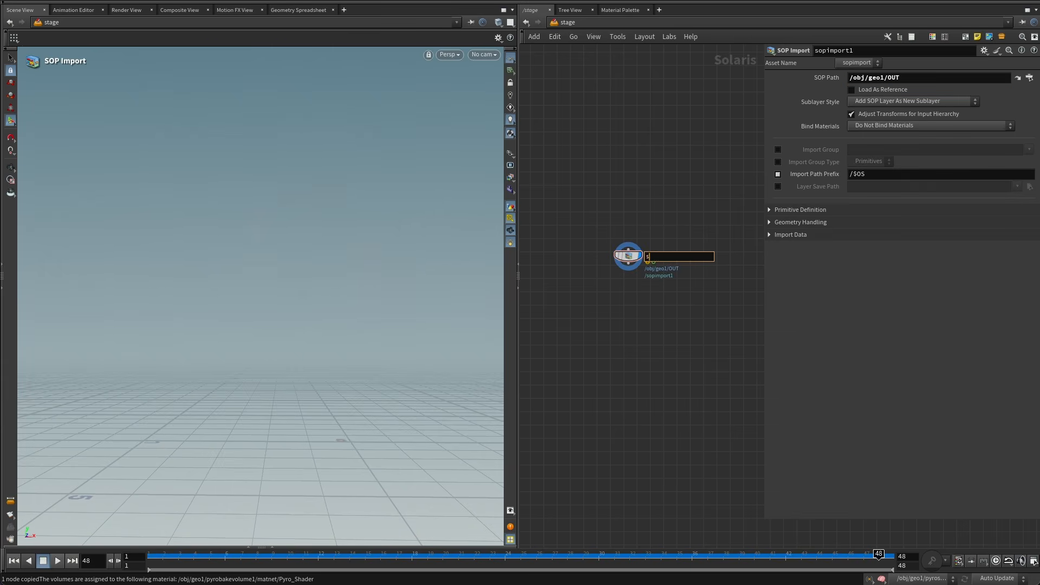
text(smoke)
key(Return)
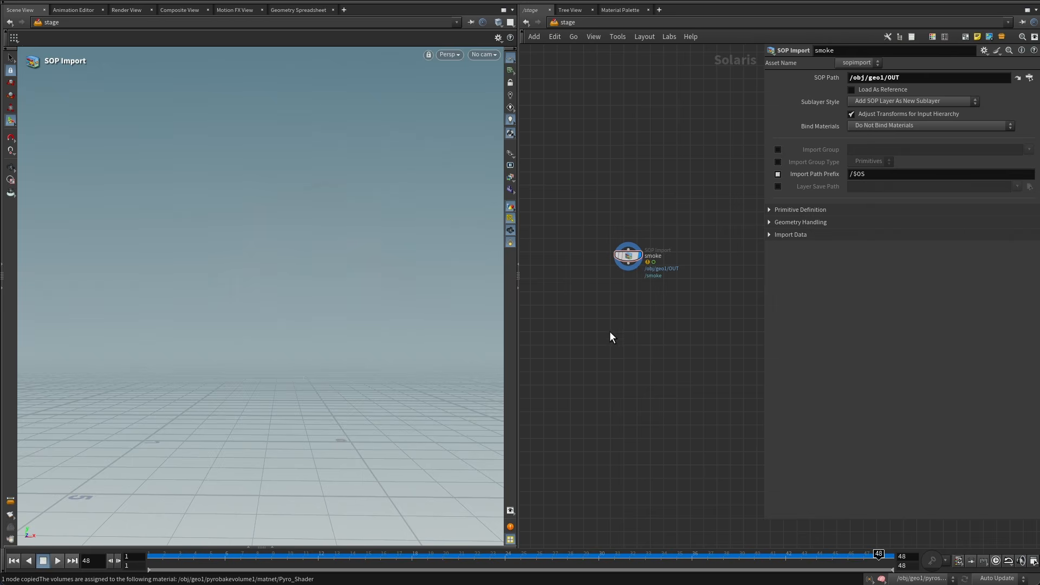
Set the viewport's display color scheme to Dark.
alt+drag(274, 293, 319, 302)
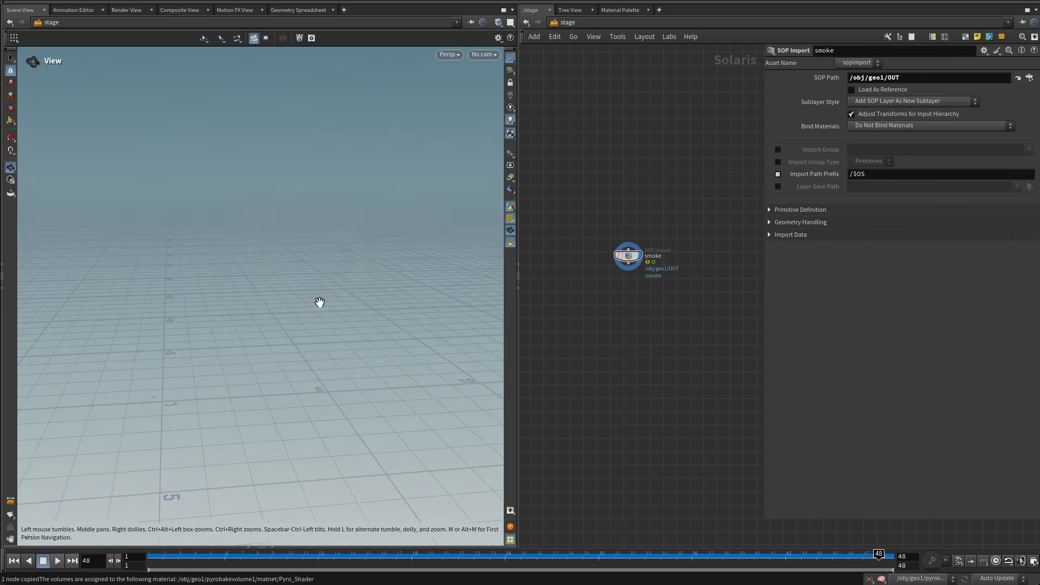
key(d)
click(360, 205)
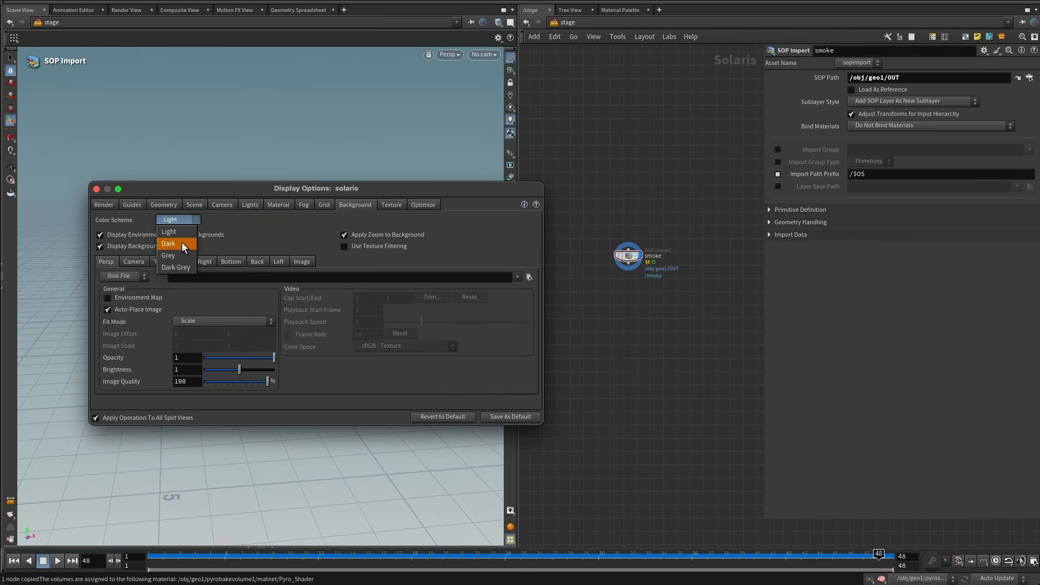
click(181, 243)
click(96, 188)
alt+drag(401, 196, 318, 233)
Add a Material Library node below the smoke SOP Import and make it the displayed node.
middle_drag(666, 348, 654, 294)
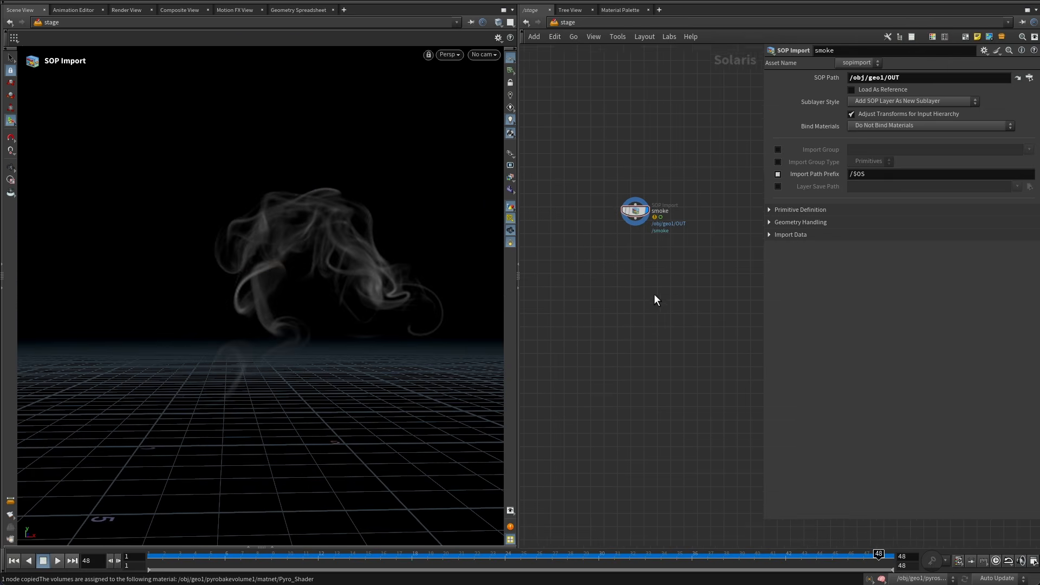
scroll(639, 246, up, 3)
click(631, 189)
key(Tab)
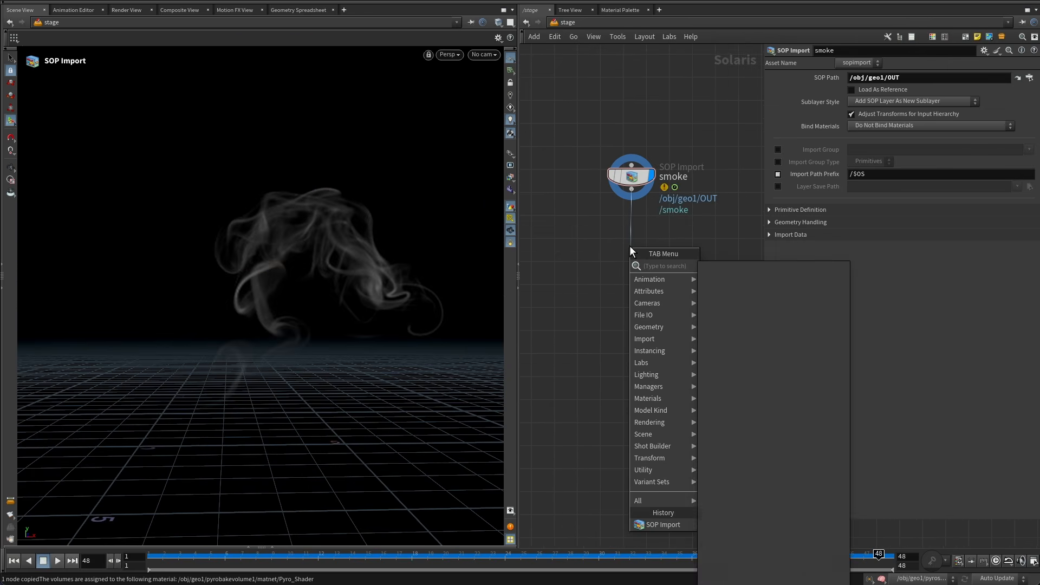
text(mate)
key(Down)
key(Up)
key(Return)
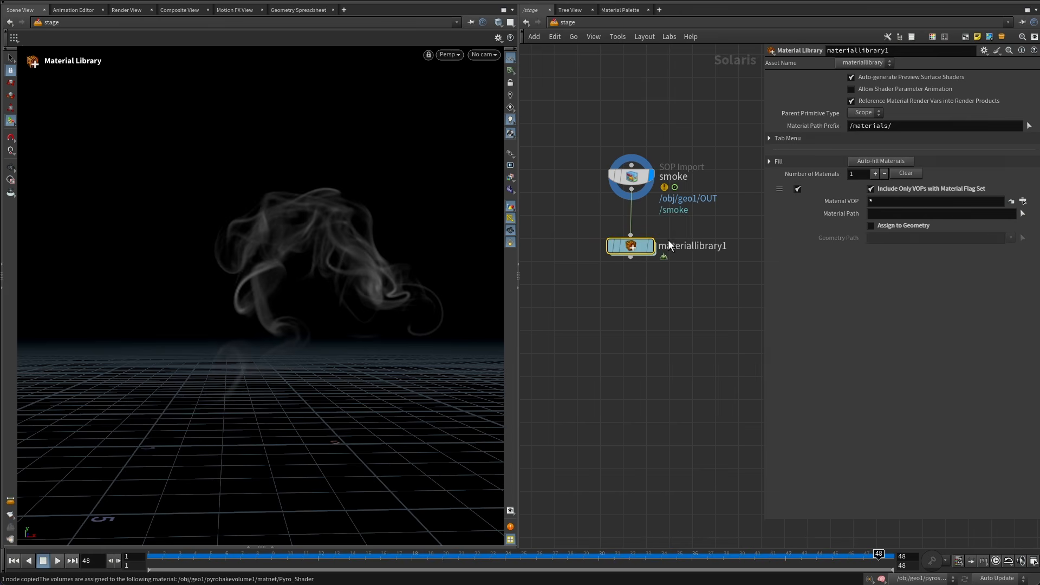
key(r)
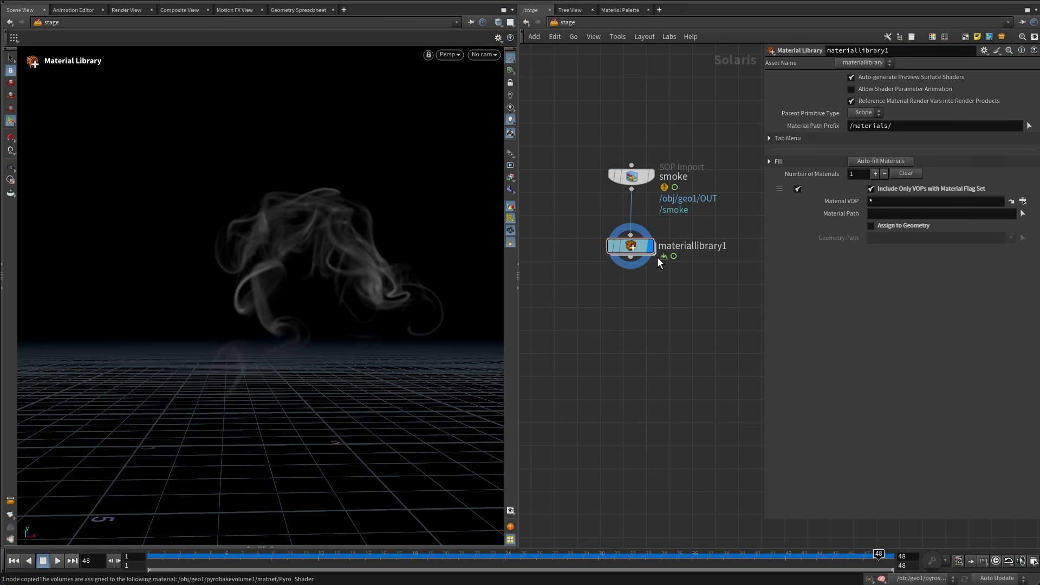
Inside the Material Library, add a Karma Pyro Smoke Material.
double_click(631, 246)
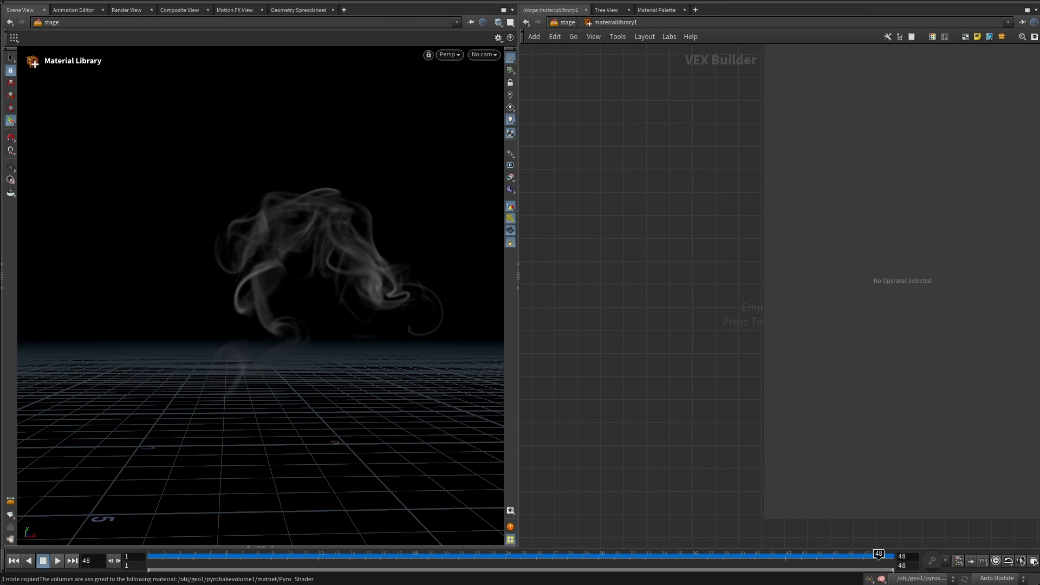
key(Tab)
text(karm)
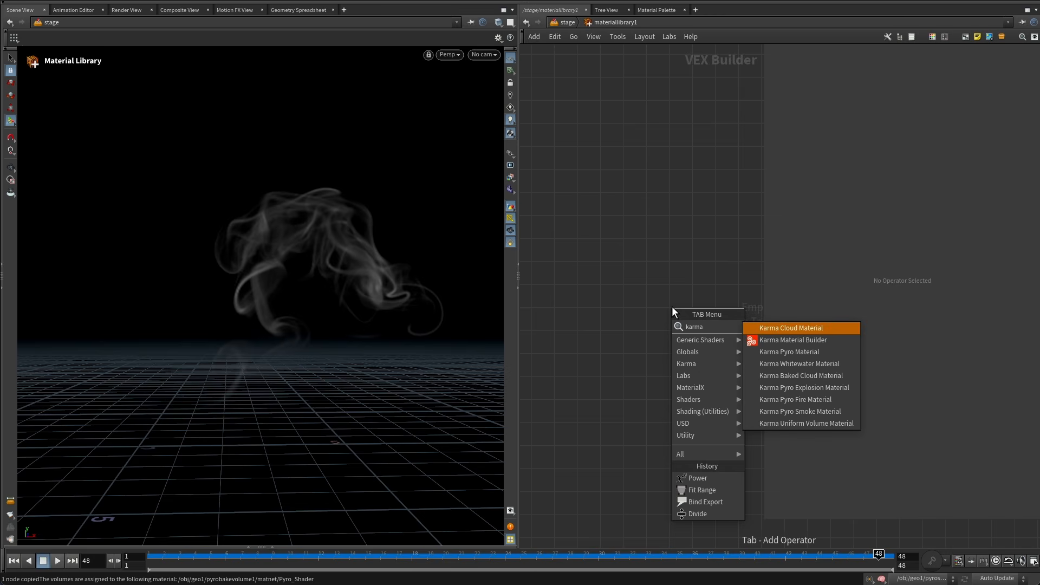
click(794, 411)
click(654, 311)
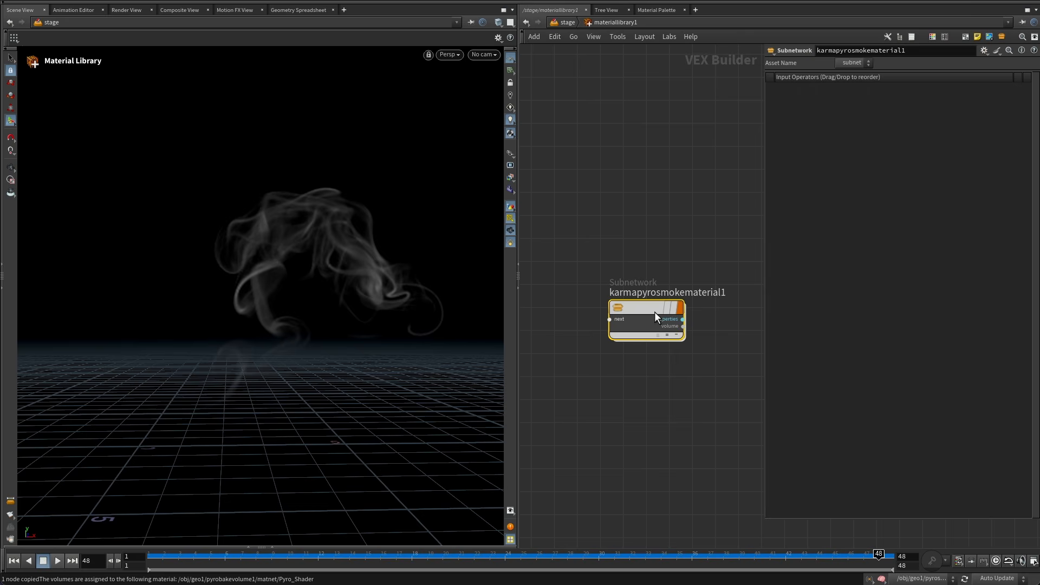
Rename the material as smoke, then open it and select its Karma Pyro Shader.
double_click(665, 293)
text(smo)
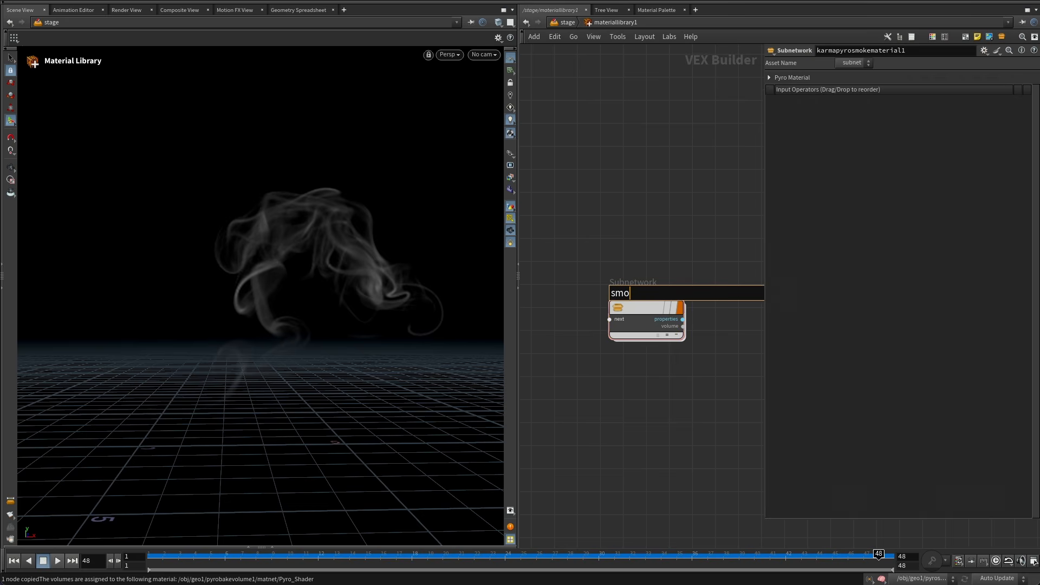
text(ke)
key(Return)
double_click(635, 307)
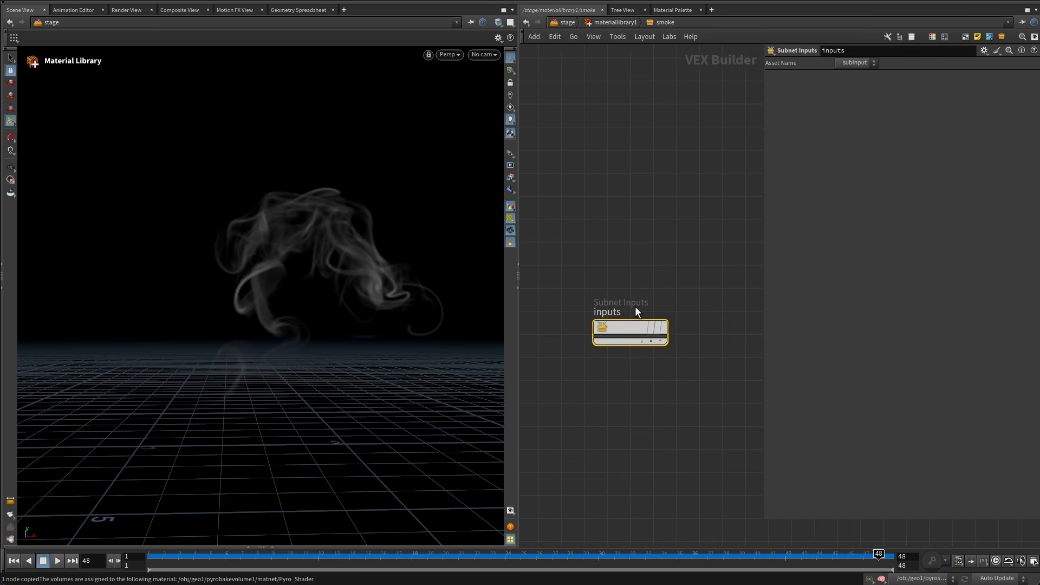
click(624, 317)
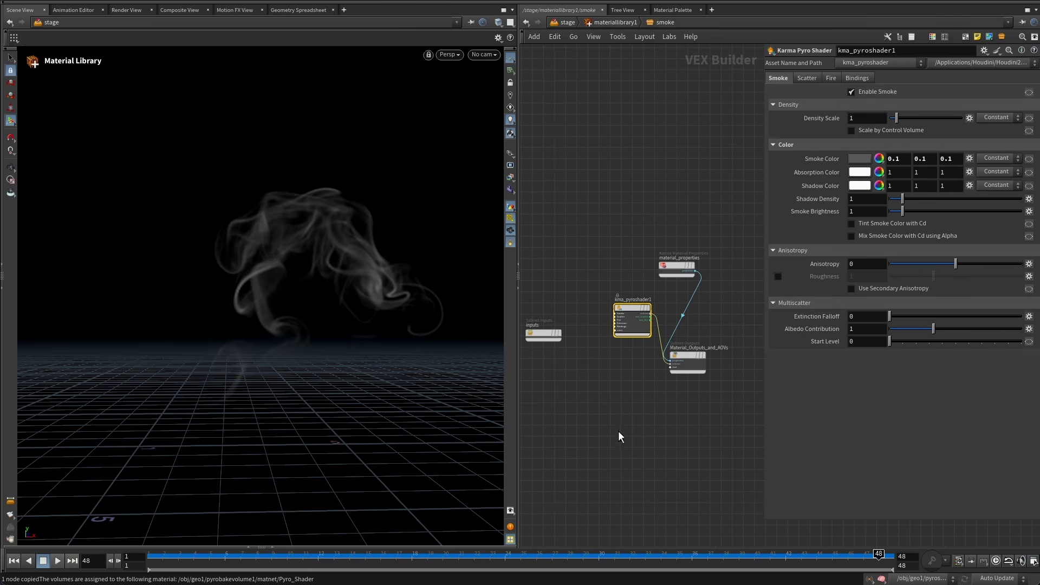
scroll(630, 292, up, 3)
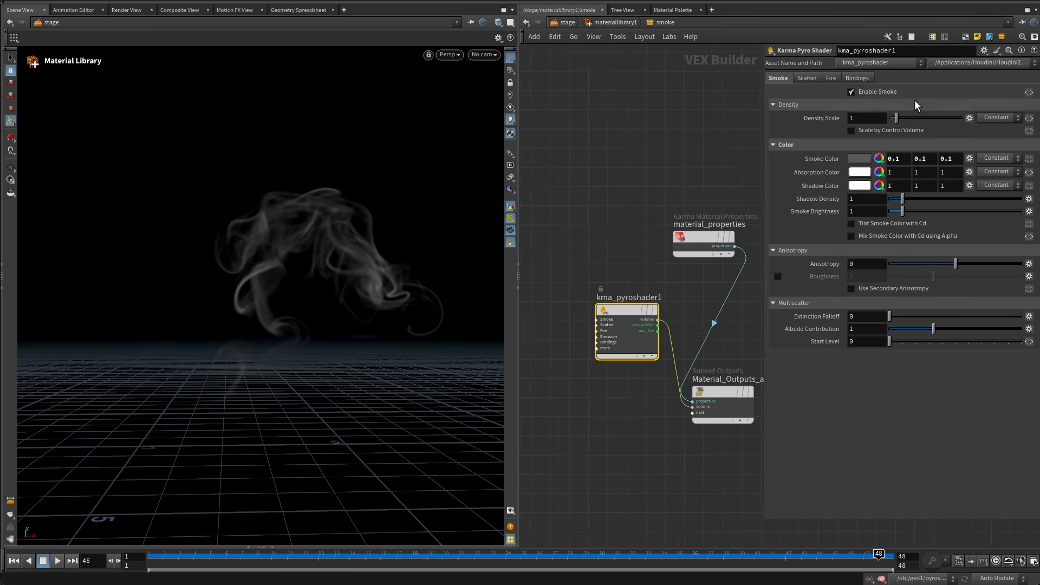
Set the pyro shader's Density Scale to 0.5.
click(877, 118)
text(0.5)
key(Return)
Auto-fill the Material Library's materials and assign the smoke material to the geometry path /smoke.
click(578, 23)
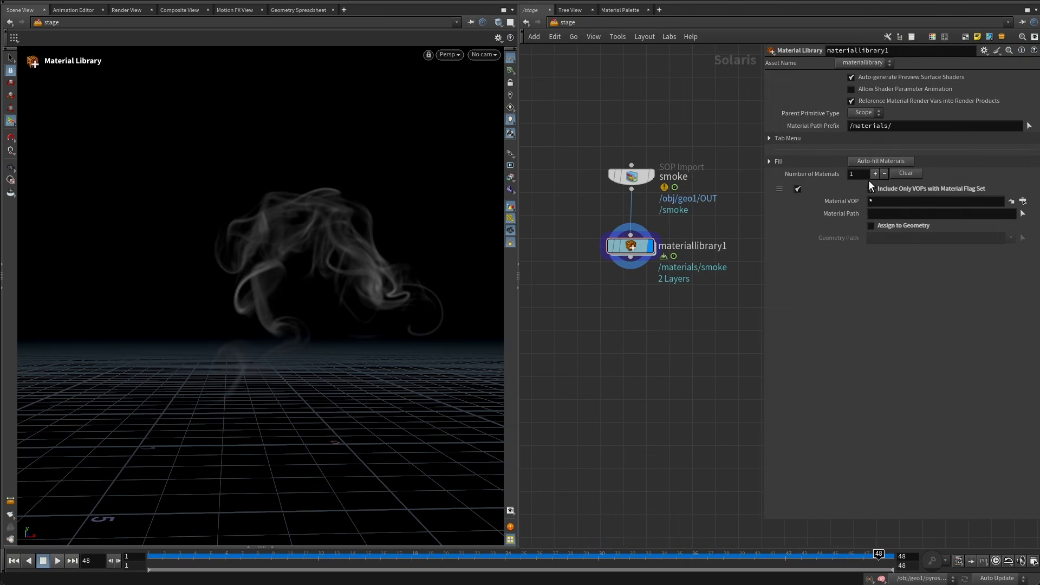
click(886, 161)
click(889, 226)
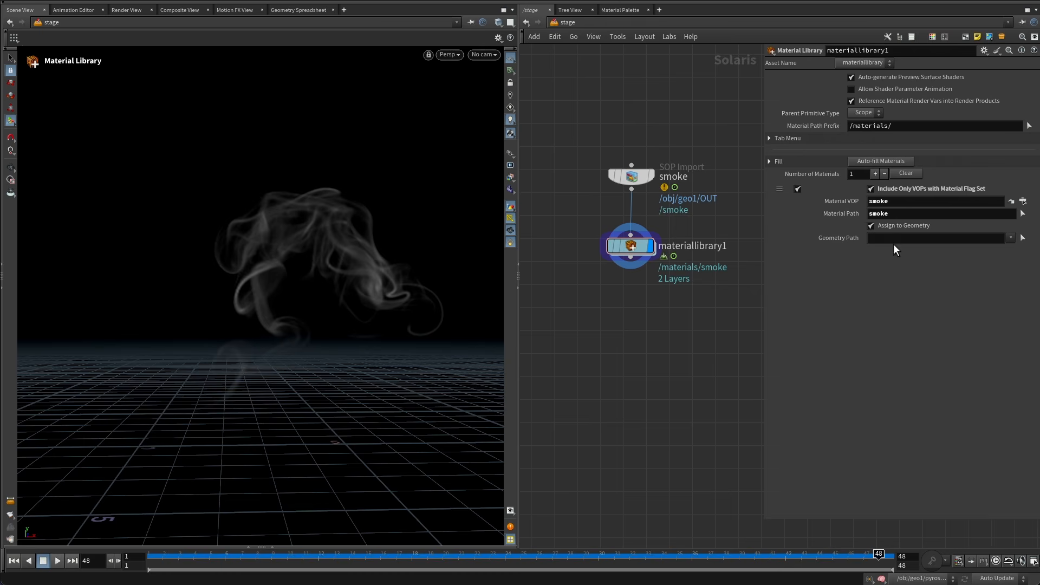
click(661, 180)
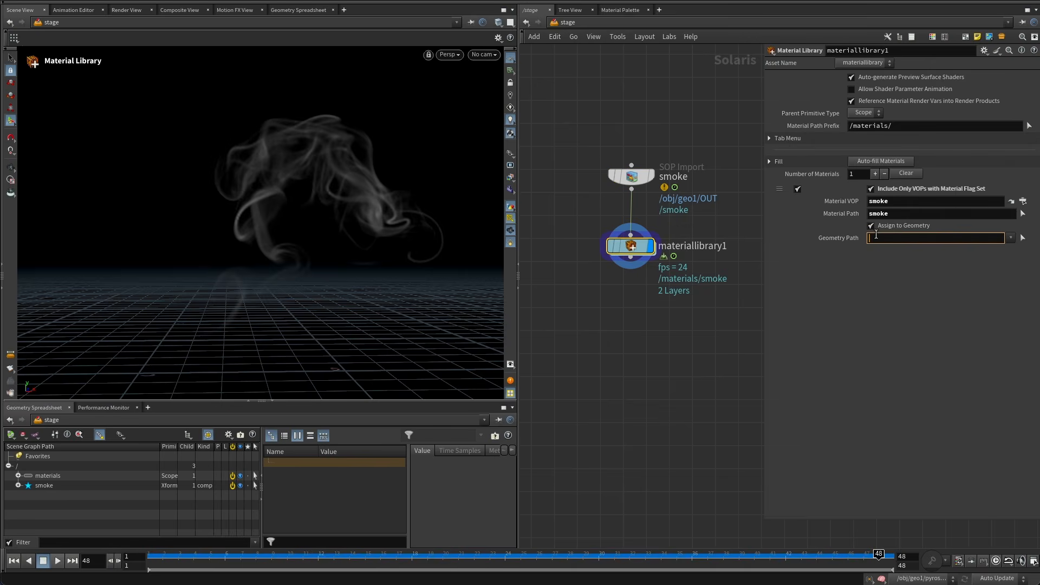
text(/smoke)
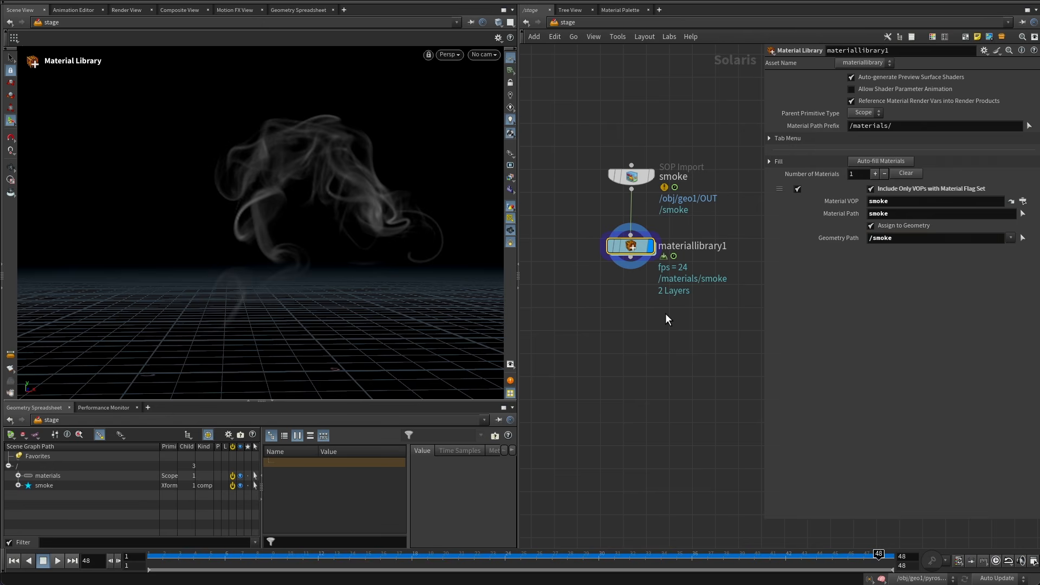
key(Escape)
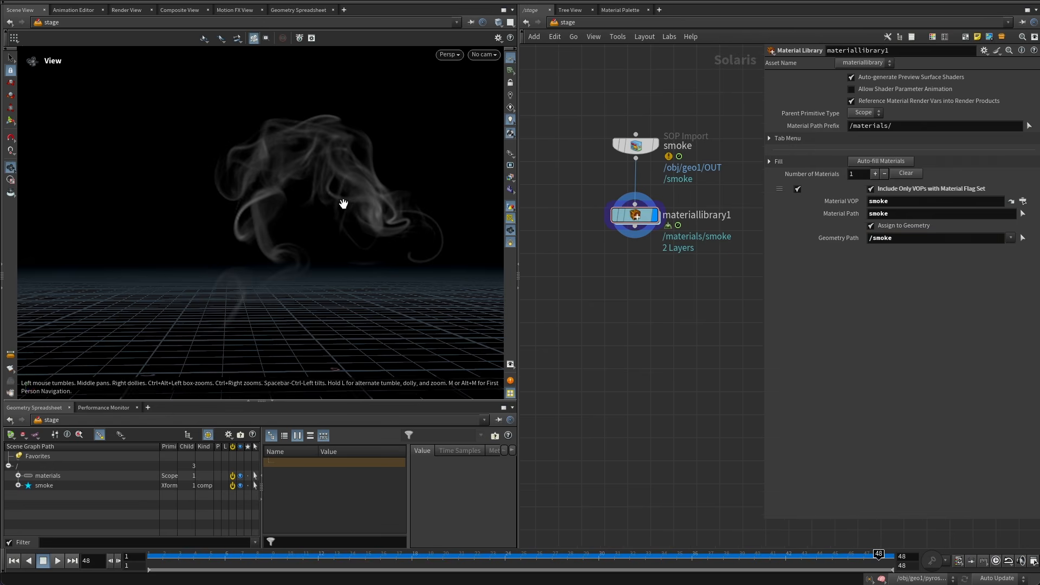
Create a new camera from the current perspective viewport view.
mouse_move(343, 204)
mouse_down()
mouse_move(341, 244)
mouse_move(325, 218)
mouse_move(293, 220)
mouse_move(363, 195)
mouse_move(330, 205)
mouse_move(341, 204)
mouse_up()
key(Return)
click(476, 55)
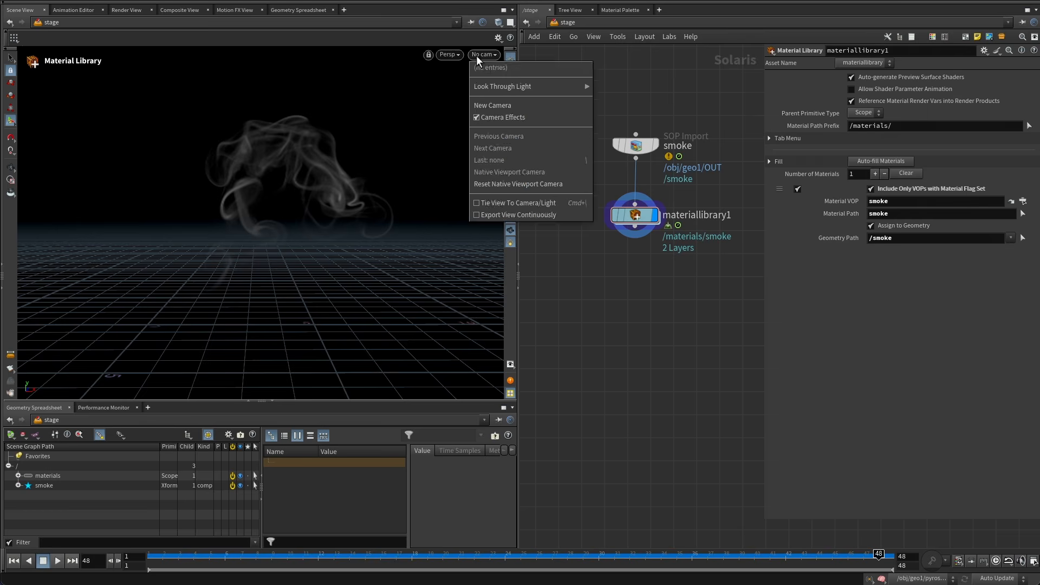
click(451, 55)
click(378, 135)
click(492, 55)
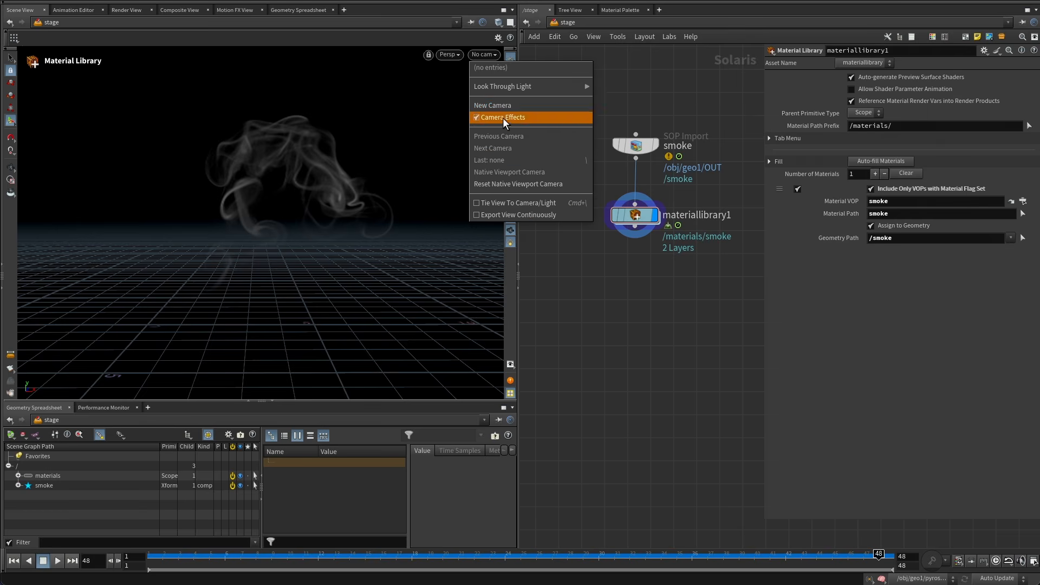
click(508, 106)
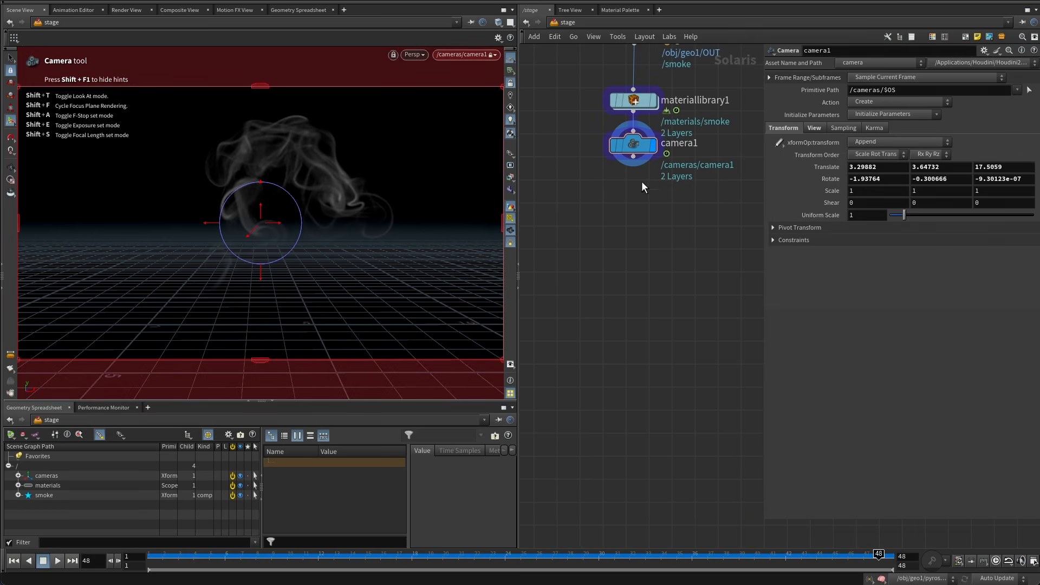
Add a Karma (Setup) render network below camera1 and arrange its render settings and USD render nodes under the camera.
click(633, 157)
key(Tab)
text(ka)
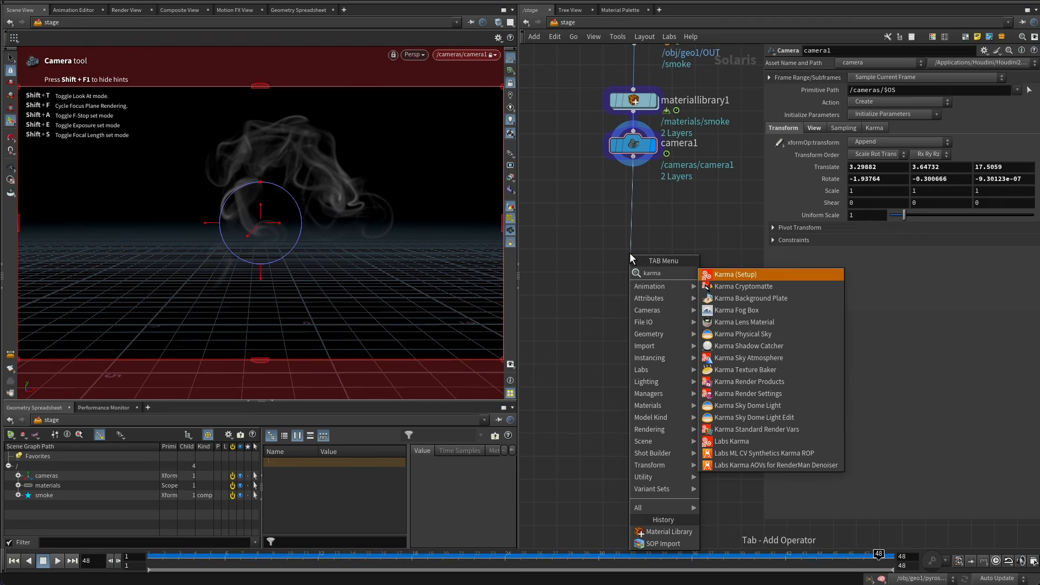
key(Return)
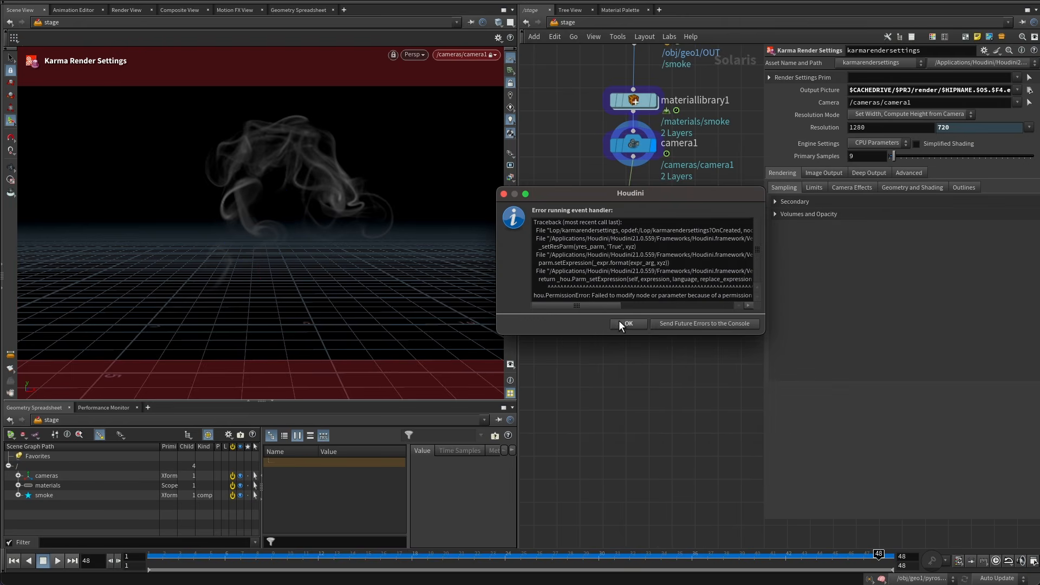
click(619, 320)
click(632, 299)
drag(632, 299, 632, 364)
click(653, 252)
drag(701, 209, 623, 276)
middle_drag(692, 298, 659, 358)
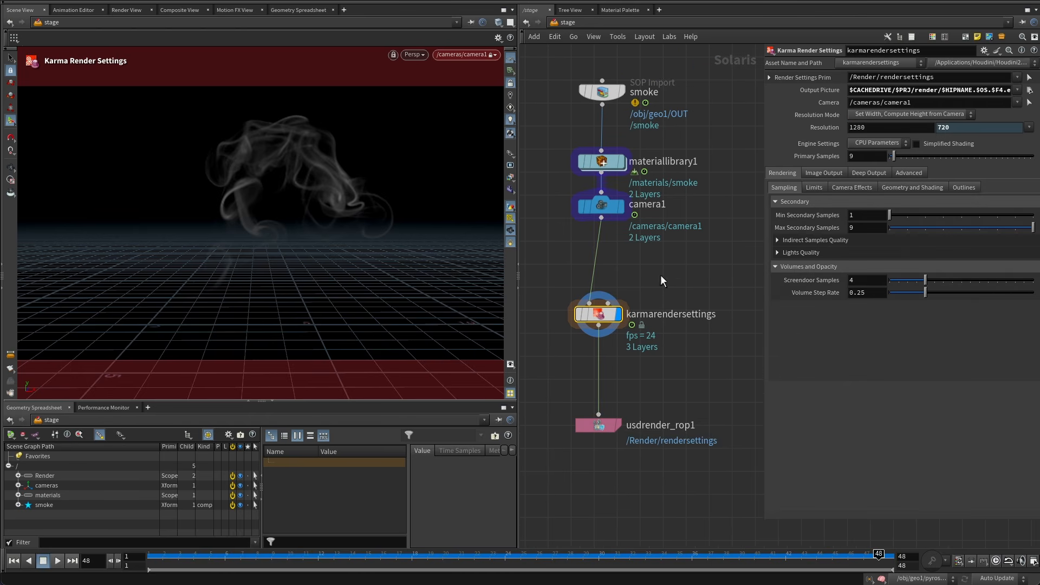
Switch the viewport renderer to Karma CPU.
click(509, 83)
click(427, 54)
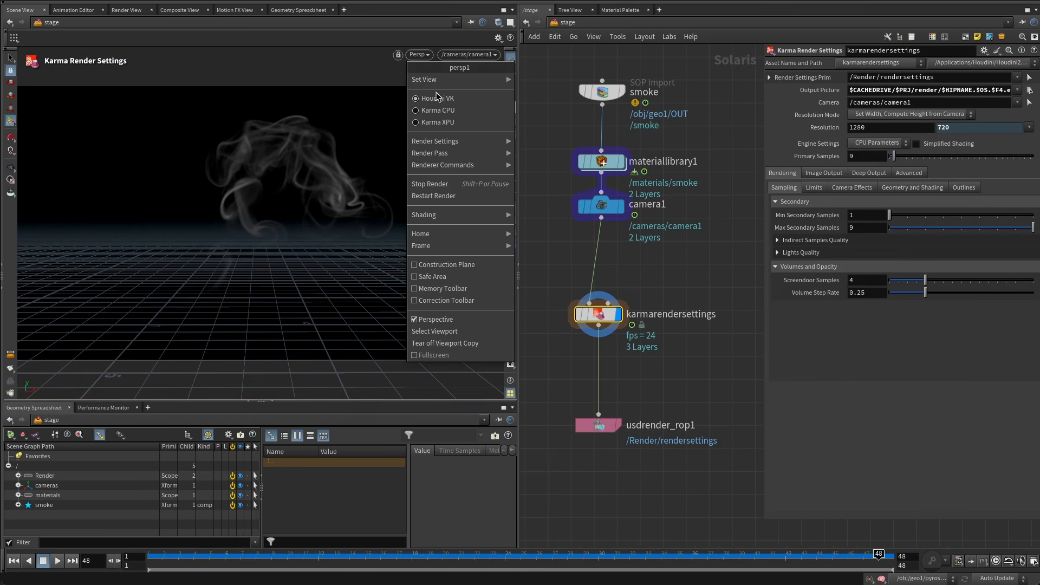
click(436, 107)
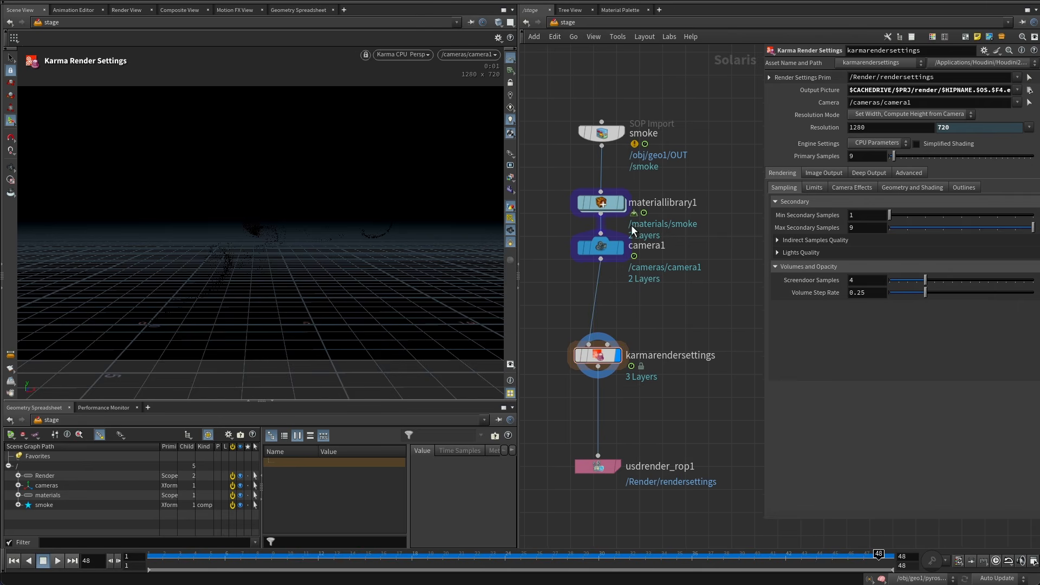
Open the smoke material's pyro shader and set Shadow Density to 0.1.
double_click(602, 161)
double_click(635, 312)
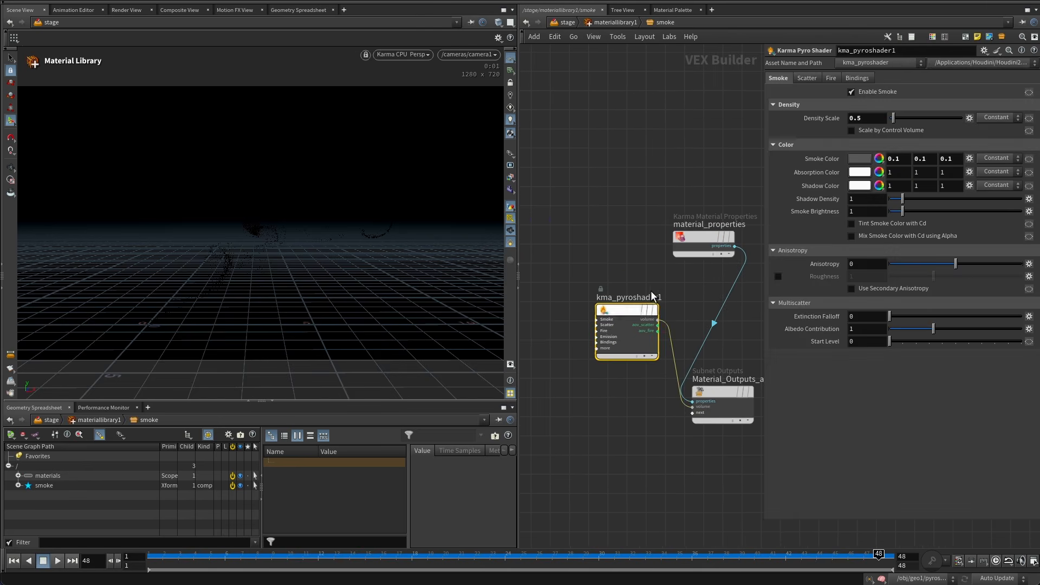
click(866, 199)
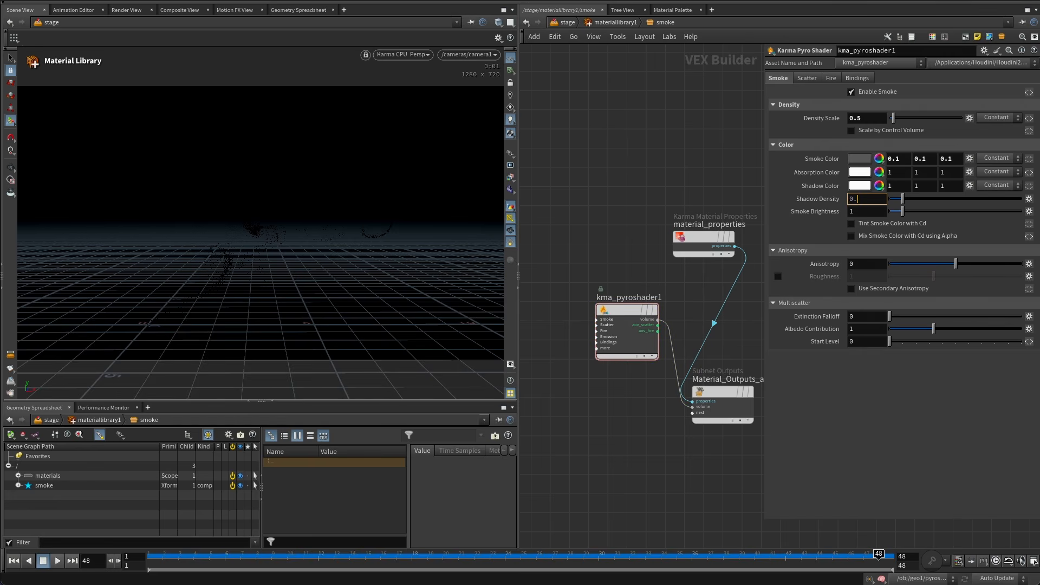
text(0.1)
key(Return)
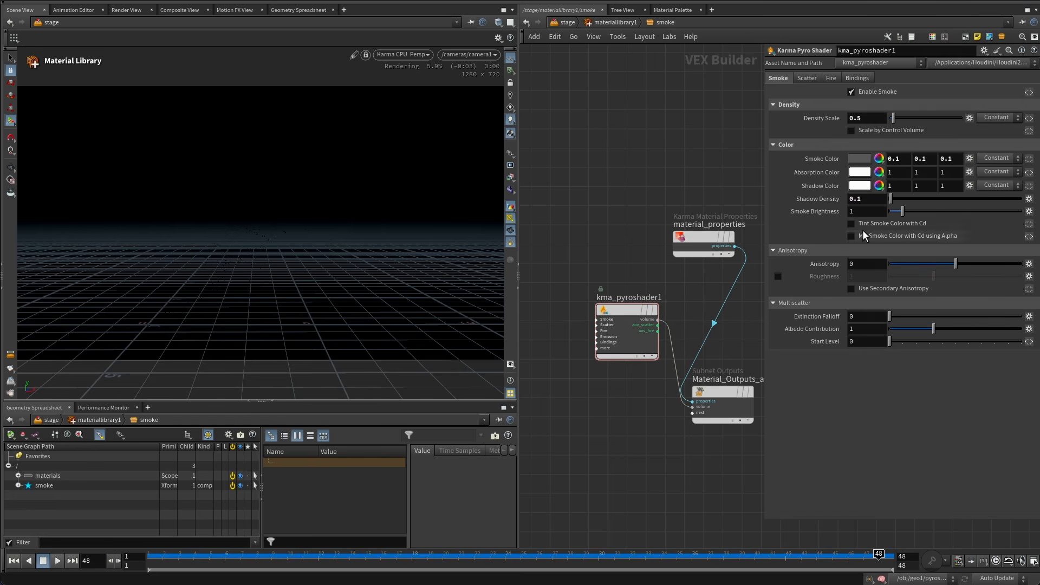
Set the pyro shader's Smoke Brightness to 10.
click(866, 212)
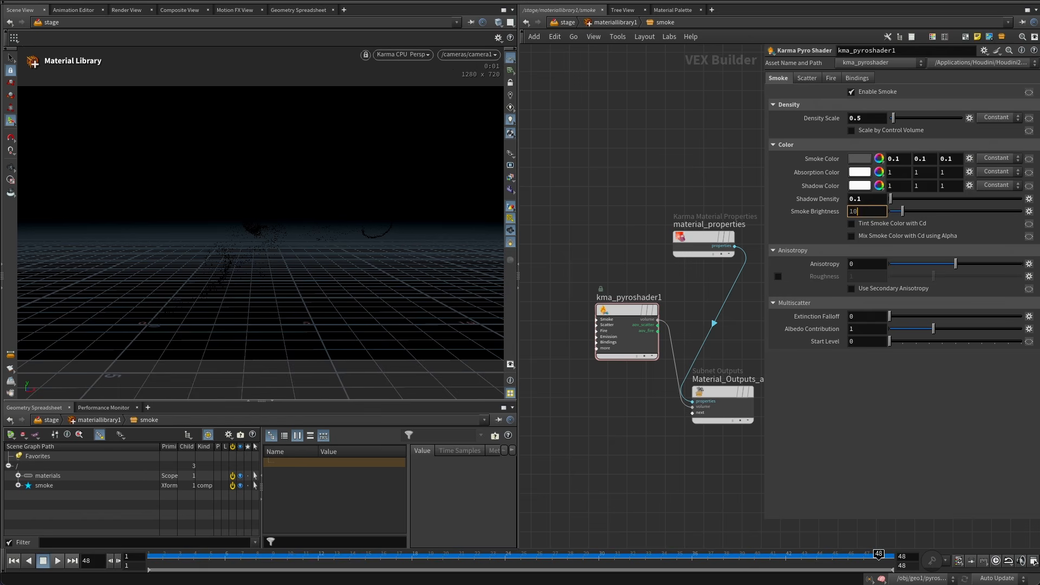
text(10)
key(Return)
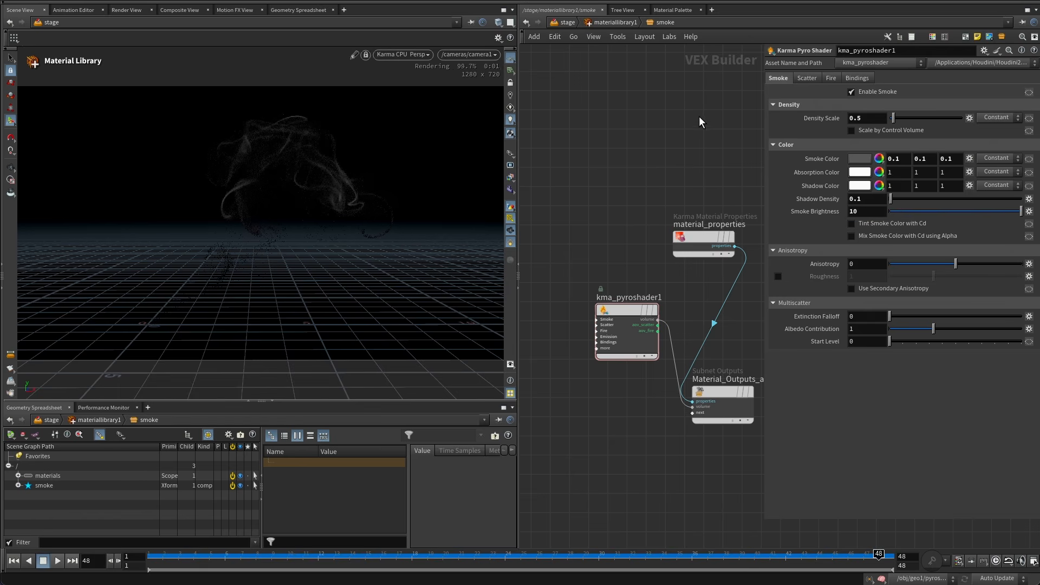
Set the smoke color to a light blue of about 0.256, 0.628, 1 in the color editor.
click(859, 159)
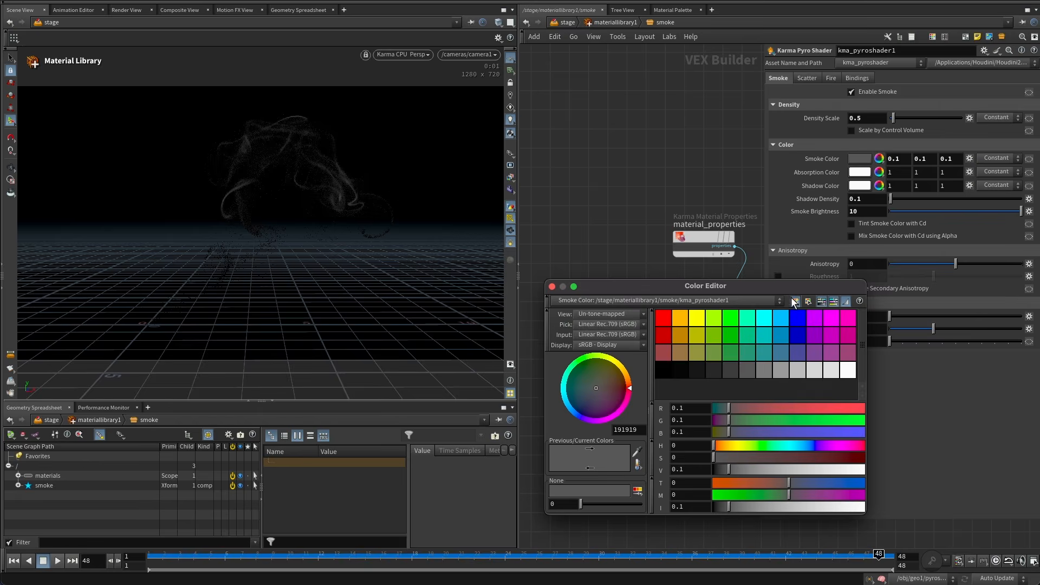
drag(792, 288, 720, 224)
click(707, 269)
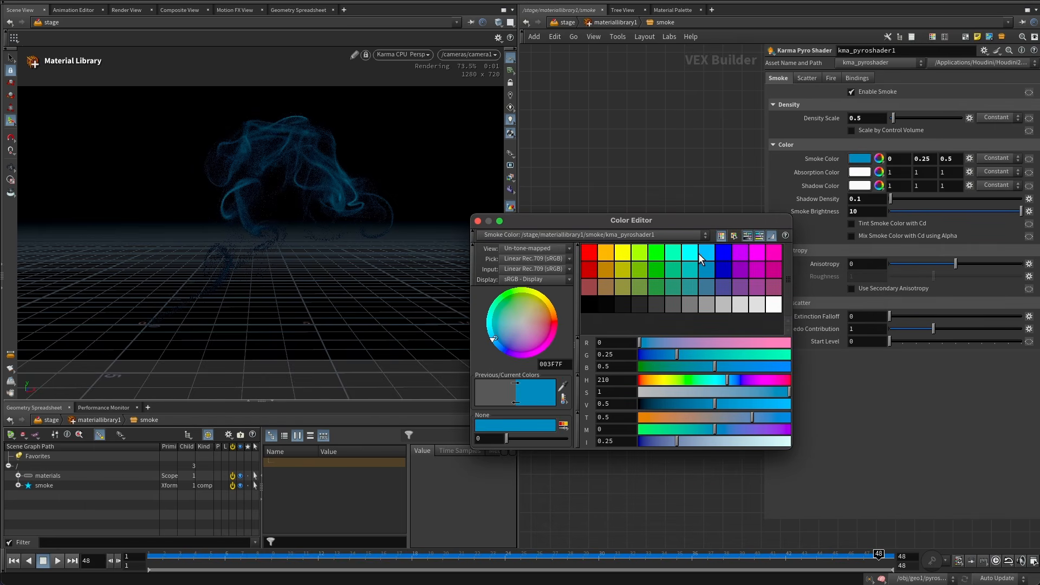
click(702, 252)
drag(667, 219, 620, 206)
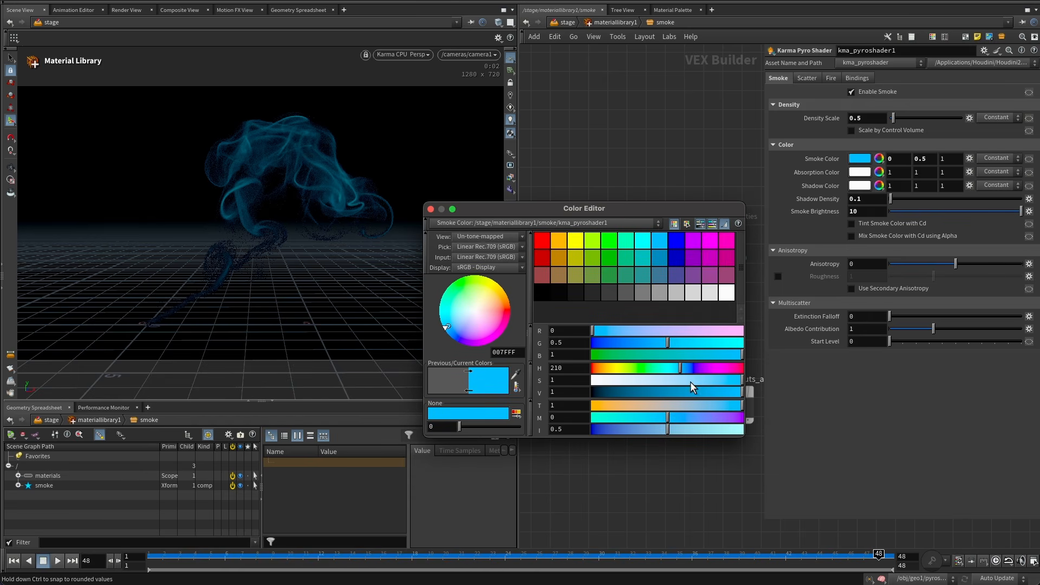
drag(691, 382, 704, 381)
drag(608, 207, 676, 157)
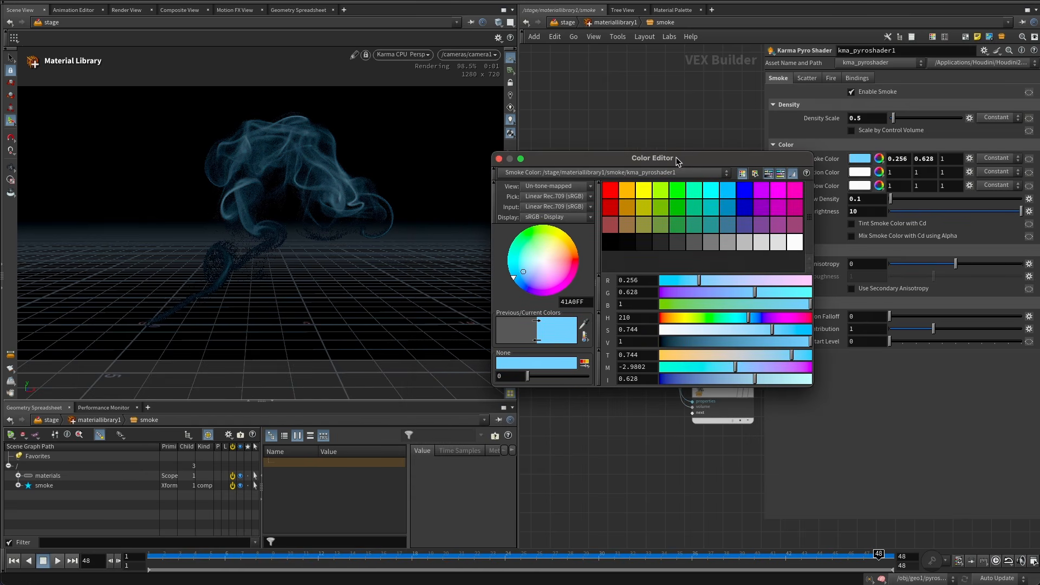
click(499, 158)
Hide the viewport reference grid and set the Karma render settings' Primary Samples to 64.
click(510, 64)
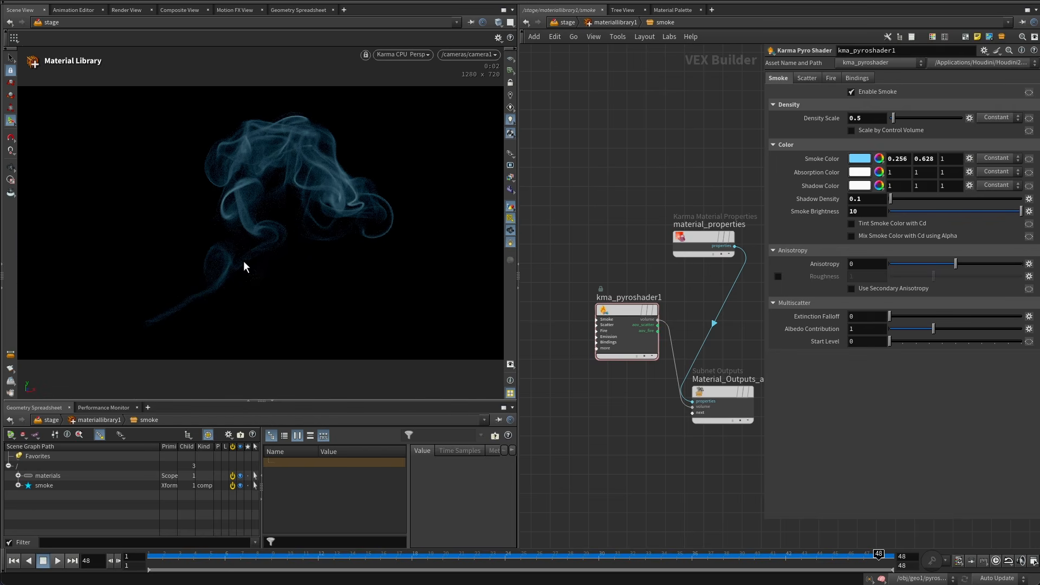
click(614, 18)
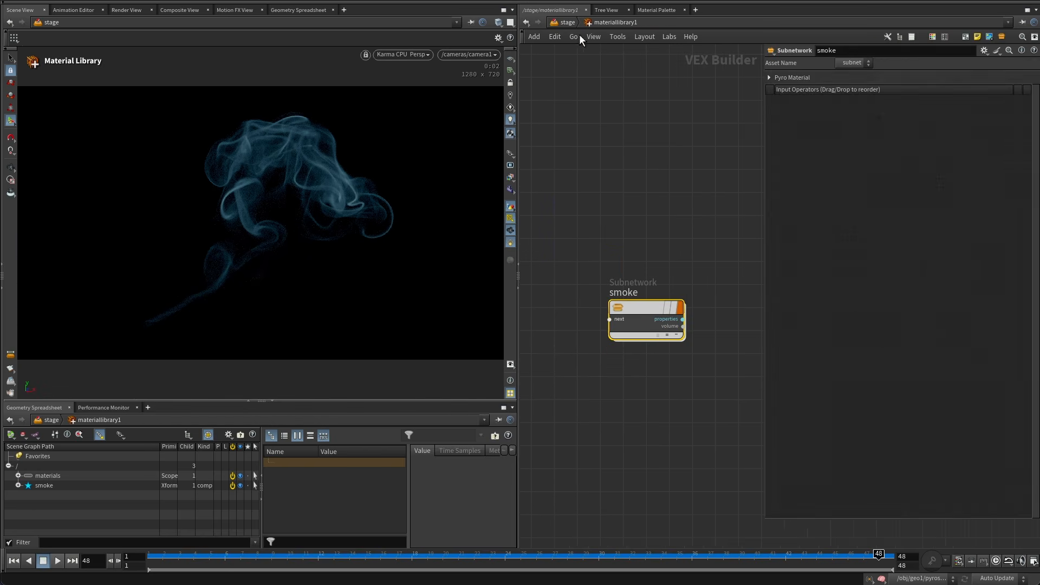
key(u)
click(598, 356)
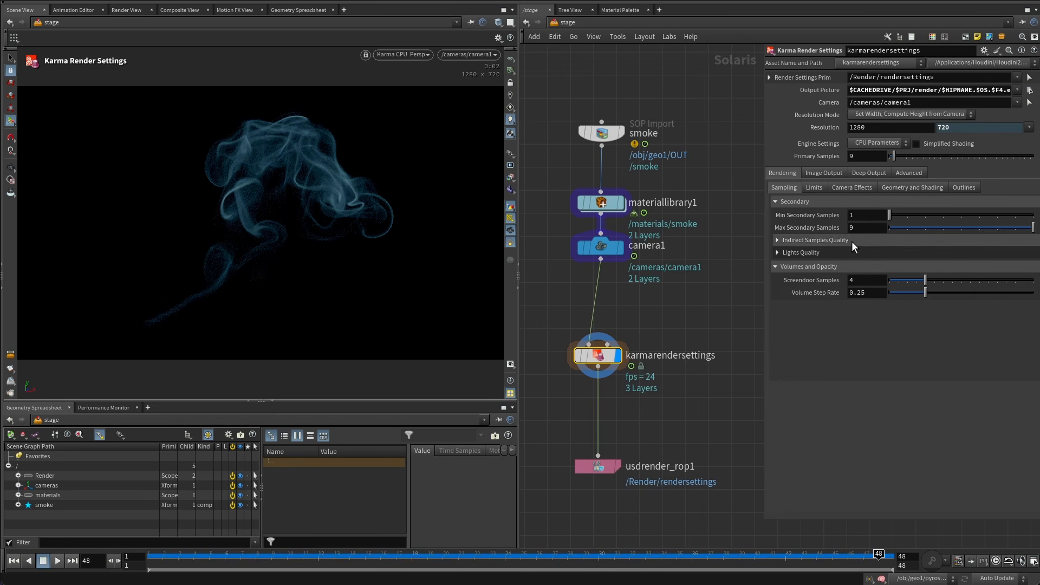
drag(856, 158, 805, 157)
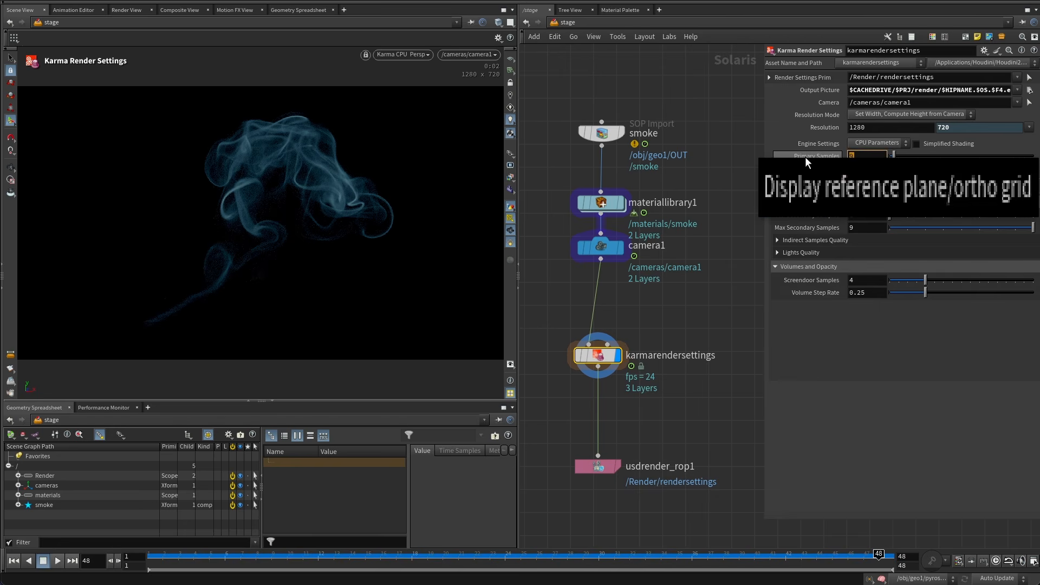
text(64)
key(Return)
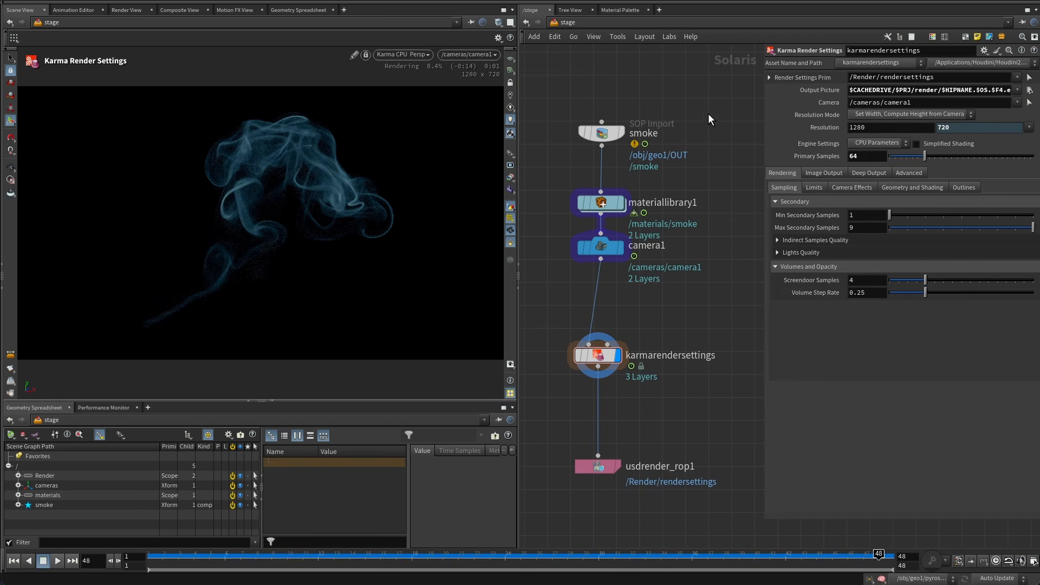
Set the render resolution width to 1920.
double_click(880, 126)
text(1920)
key(Return)
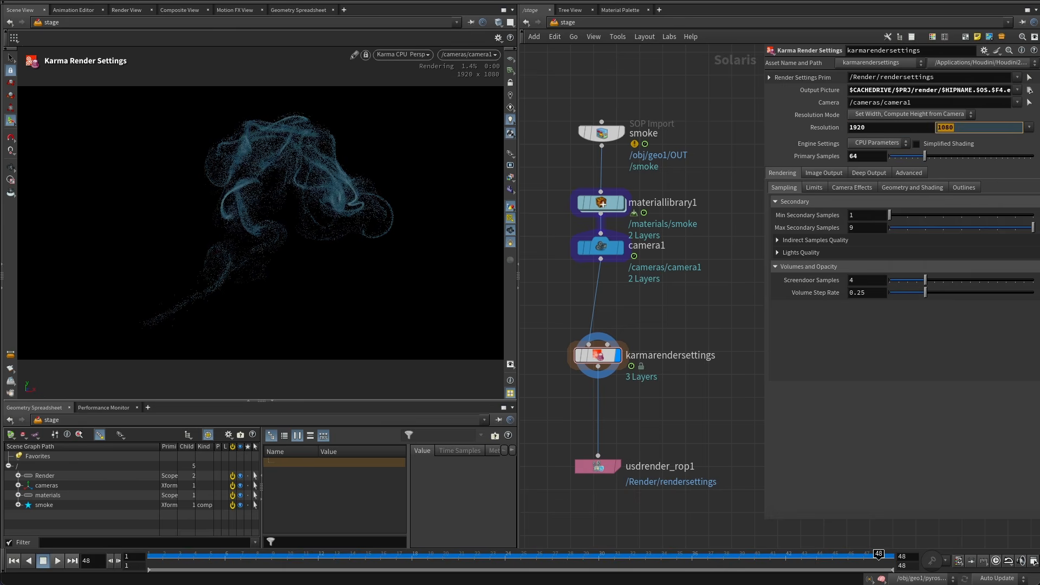
Add a Dome Light and insert it between camera1 and the Karma render settings node.
middle_drag(691, 323, 684, 249)
key(Tab)
text(do)
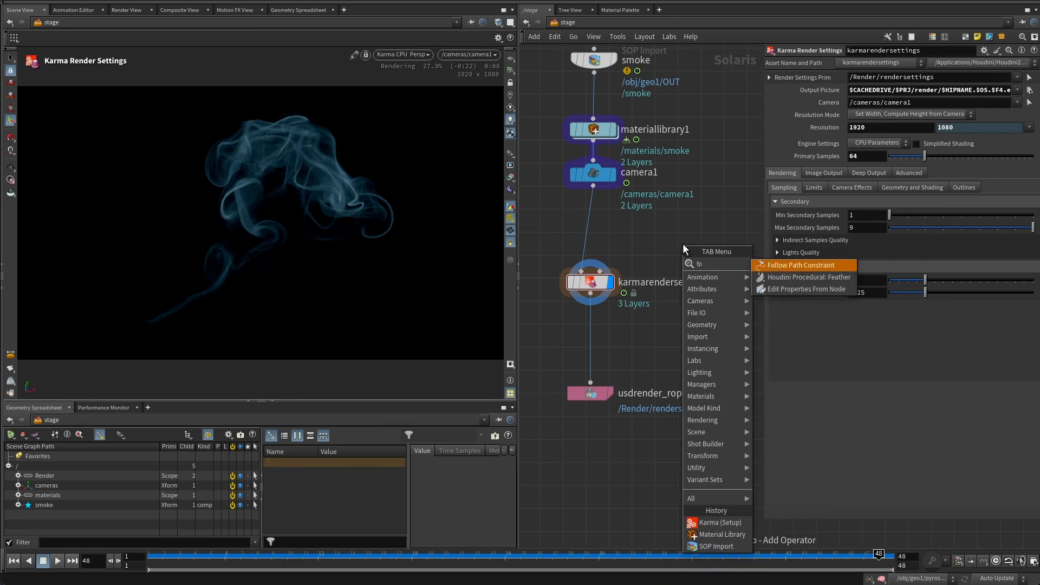
text(me)
key(Return)
click(683, 244)
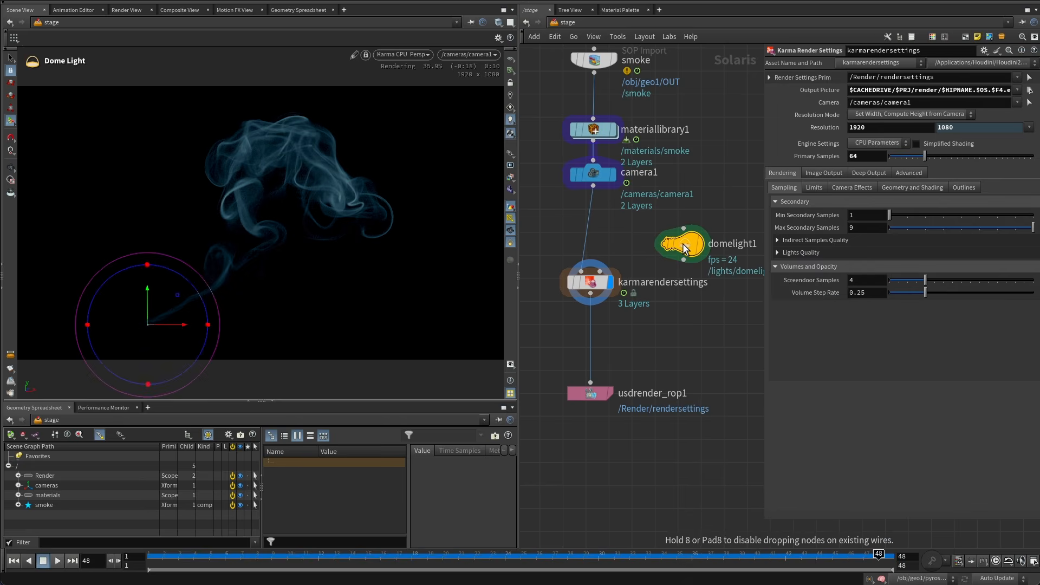
drag(665, 246, 570, 235)
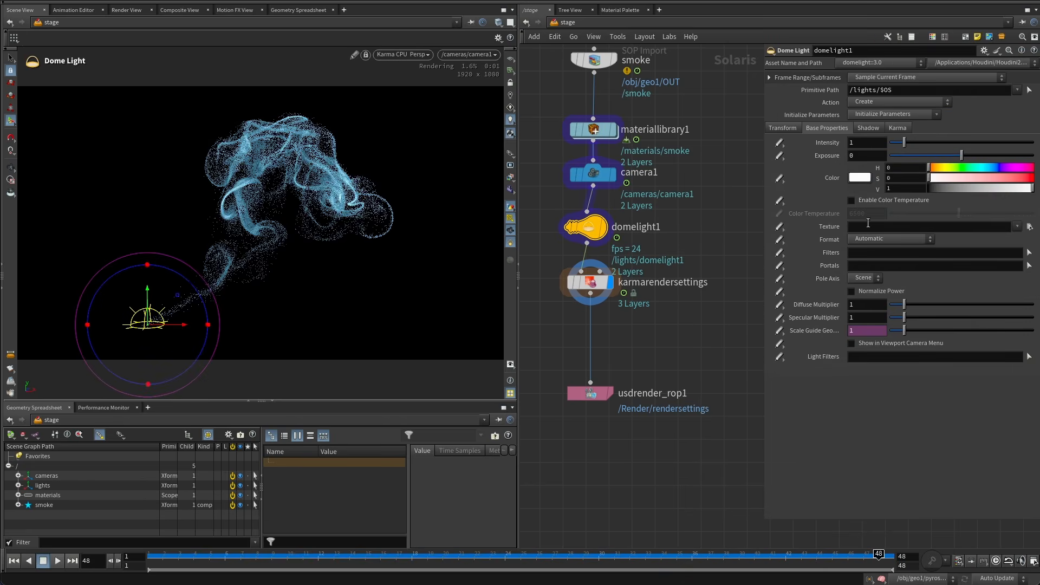
Set the dome light's texture to HDRIHaven_lenong_1_2k.rat from the Houdini hdri folder.
click(1029, 227)
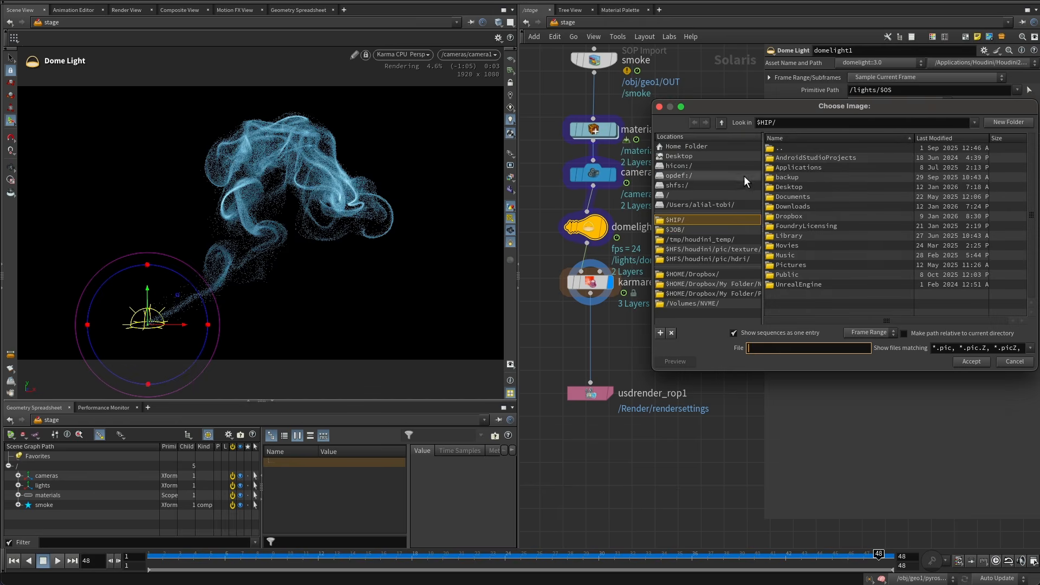
drag(762, 108, 722, 85)
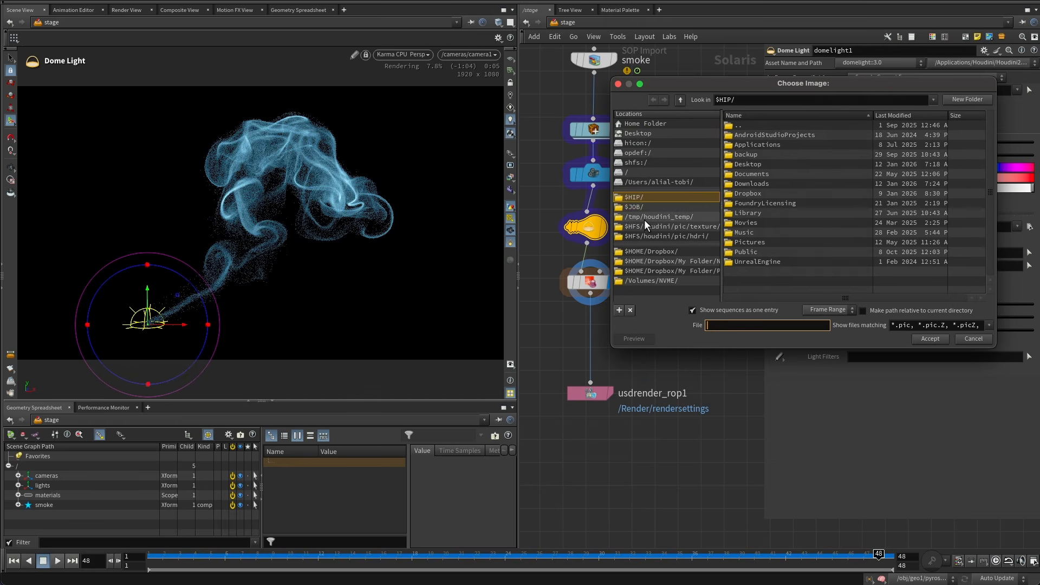
click(693, 236)
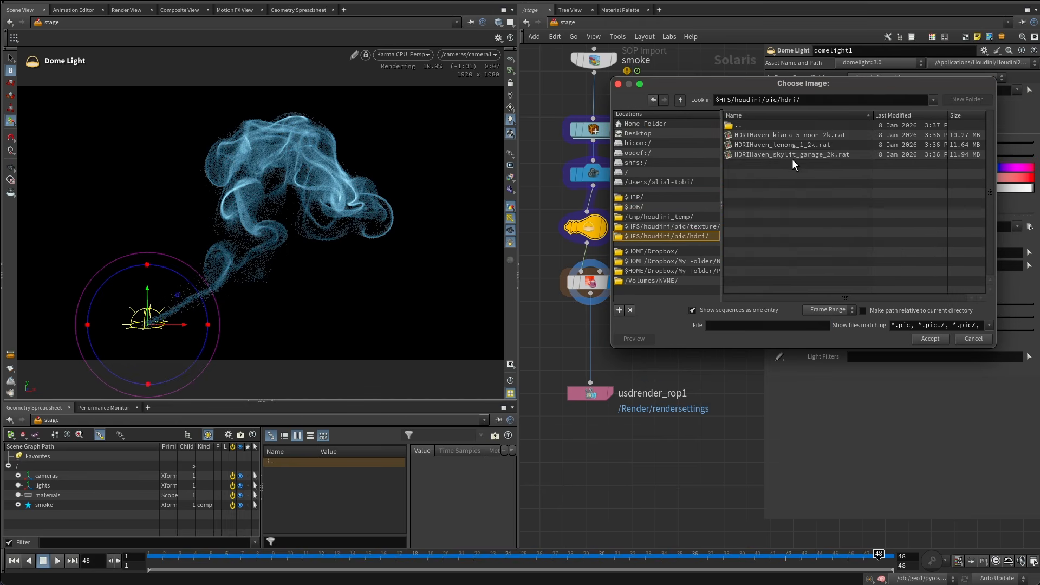
click(797, 144)
double_click(801, 143)
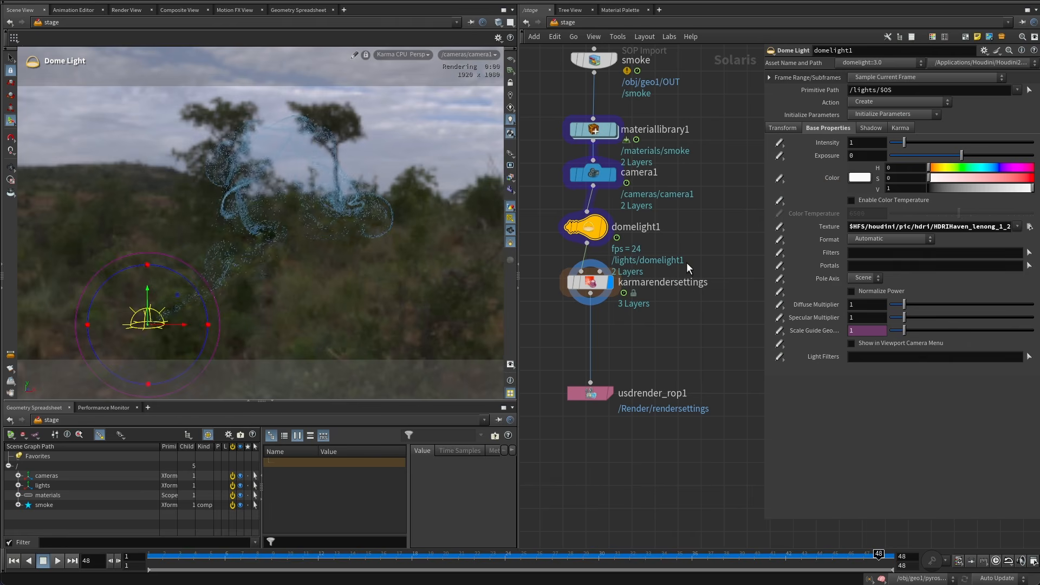
Set the dome light's Exposure to 1.
key(Escape)
mouse_move(333, 223)
mouse_down()
mouse_move(401, 230)
mouse_move(339, 216)
mouse_move(381, 215)
mouse_move(347, 209)
mouse_up()
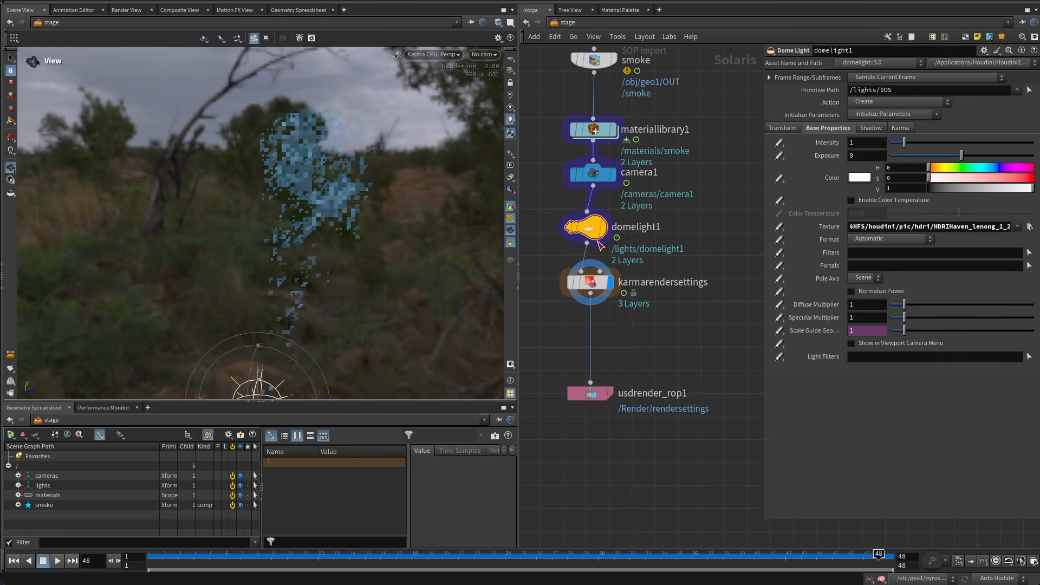
drag(553, 256, 682, 216)
drag(859, 154, 730, 142)
text(1)
key(Return)
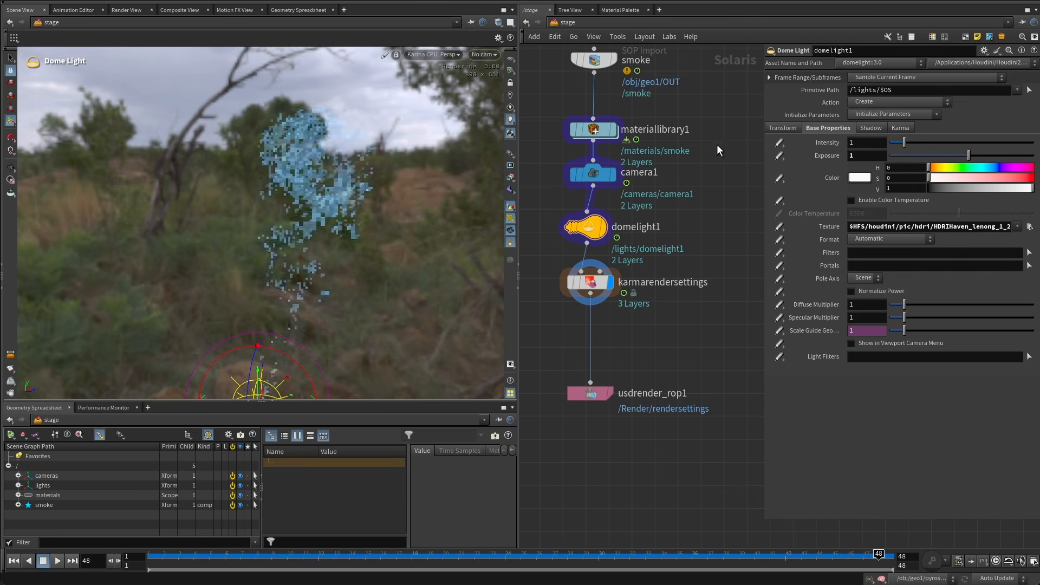
Turn off displaying environment lights as the viewport background in the display options.
key(Escape)
drag(288, 196, 332, 193)
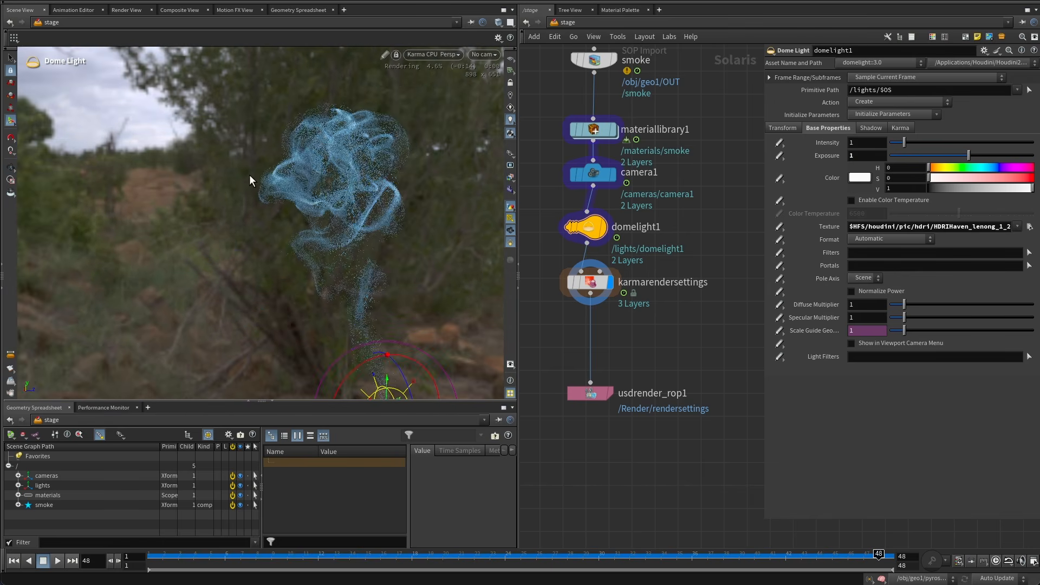
key(d)
drag(370, 184, 404, 143)
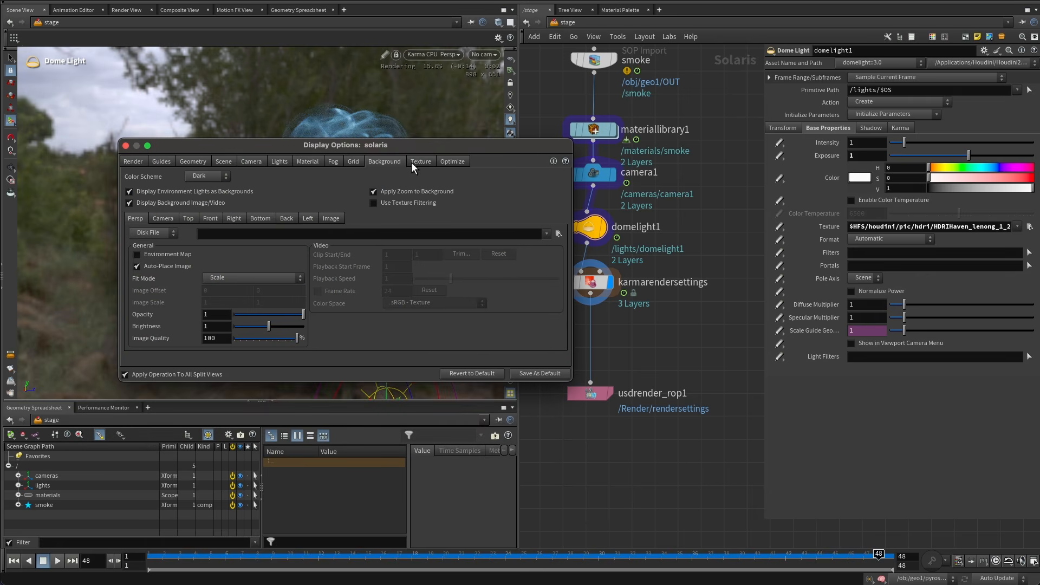
click(189, 191)
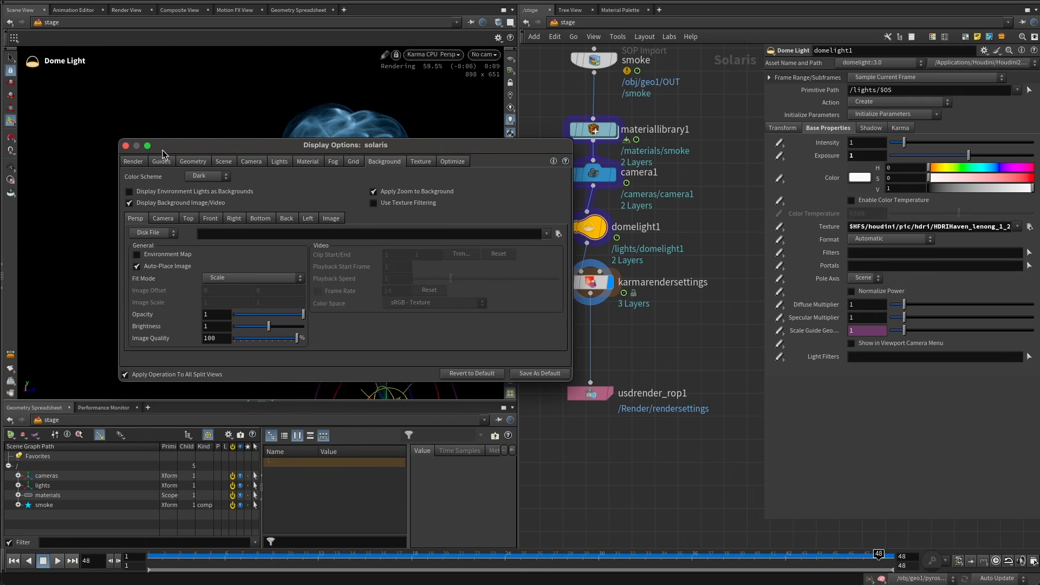
click(126, 145)
scroll(348, 184, down, 3)
alt+drag(348, 183, 225, 193)
scroll(297, 184, up, 5)
scroll(350, 173, up, 3)
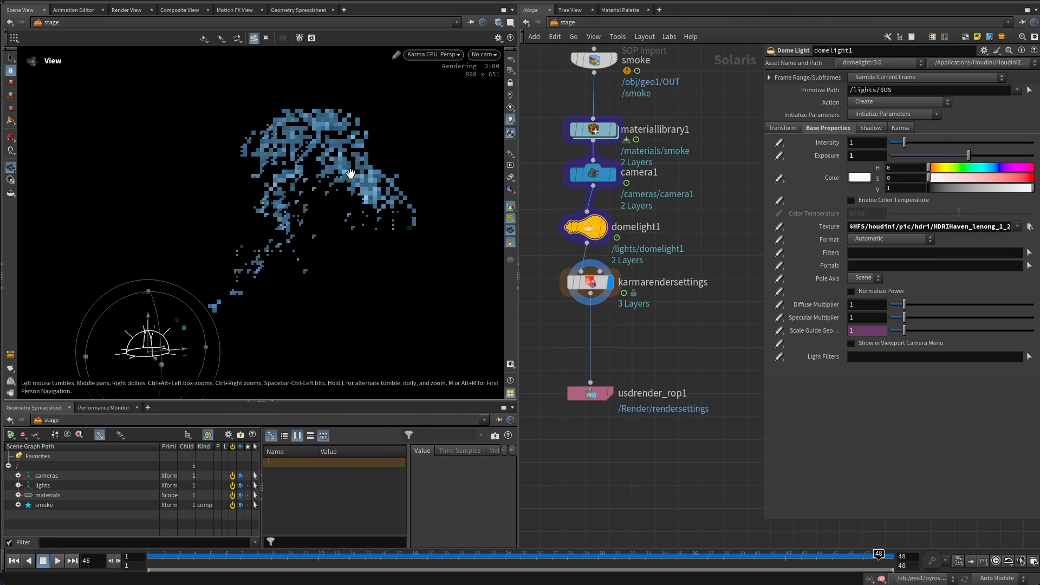
scroll(350, 174, up, 1)
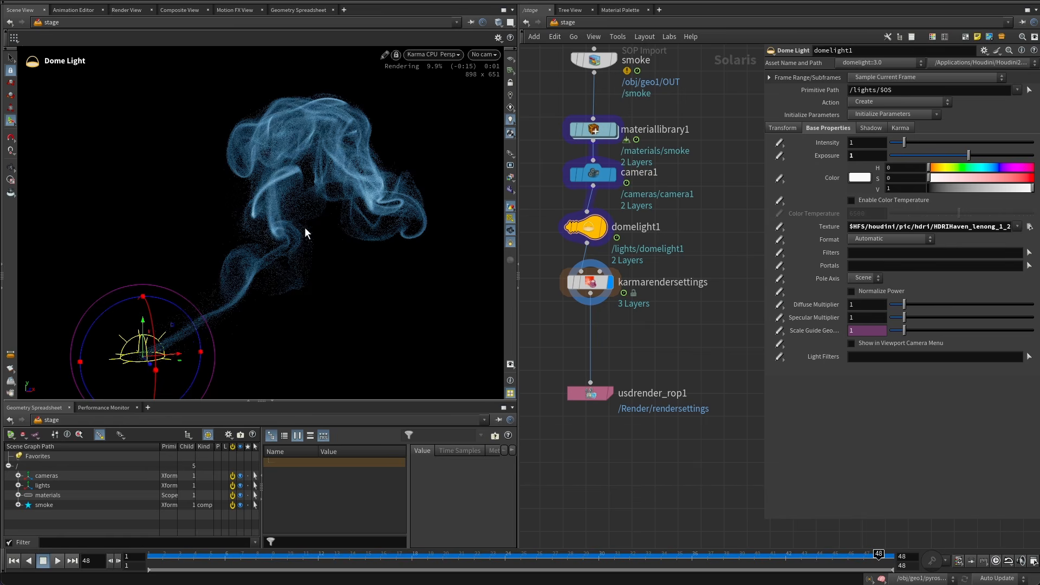